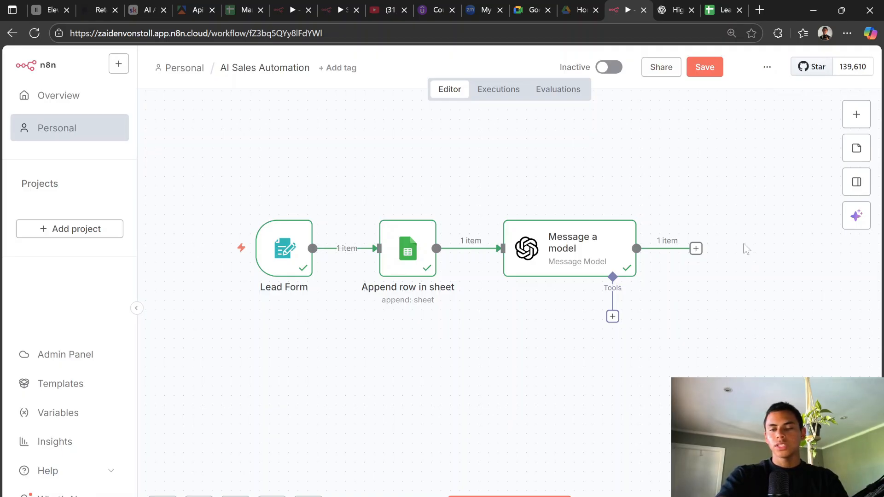
Step: Switch to the ChatGPT chat and scroll up to the Google Sheets version of Step 3
left_click(674, 10)
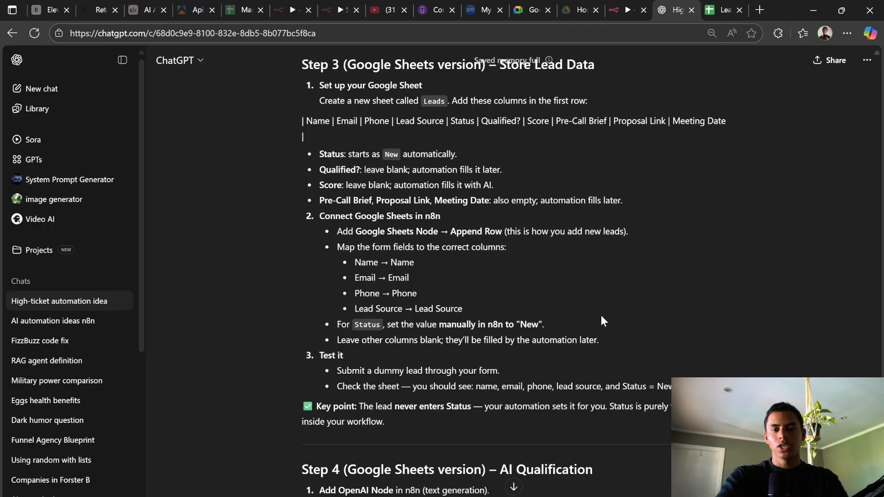
scroll(602, 320, "up", 9)
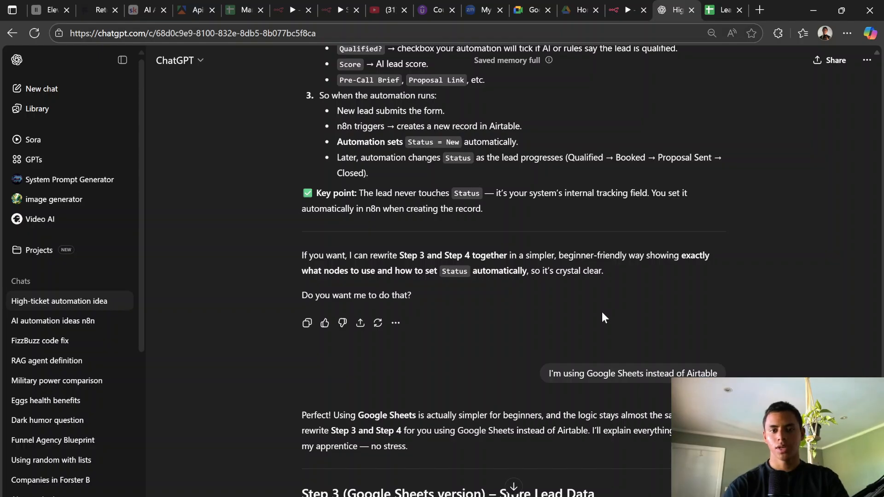
scroll(521, 321, "down", 7)
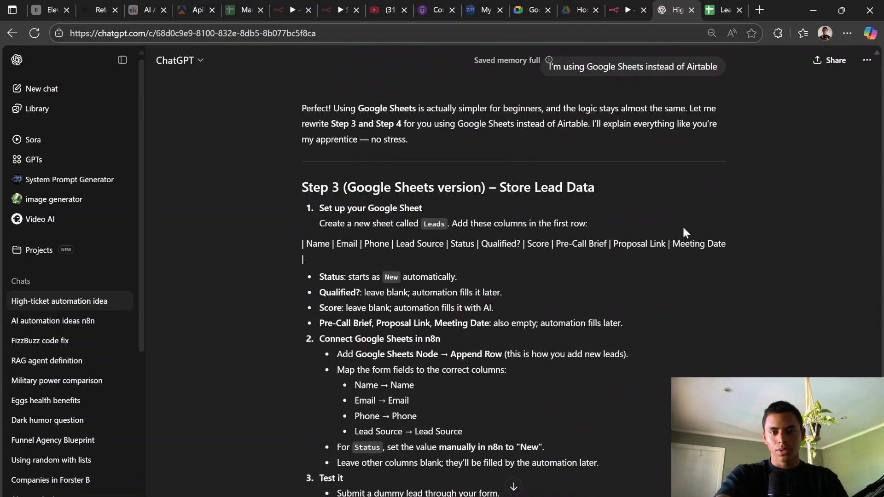
scroll(683, 231, "down", 5)
scroll(577, 226, "down", 7)
scroll(617, 261, "up", 20)
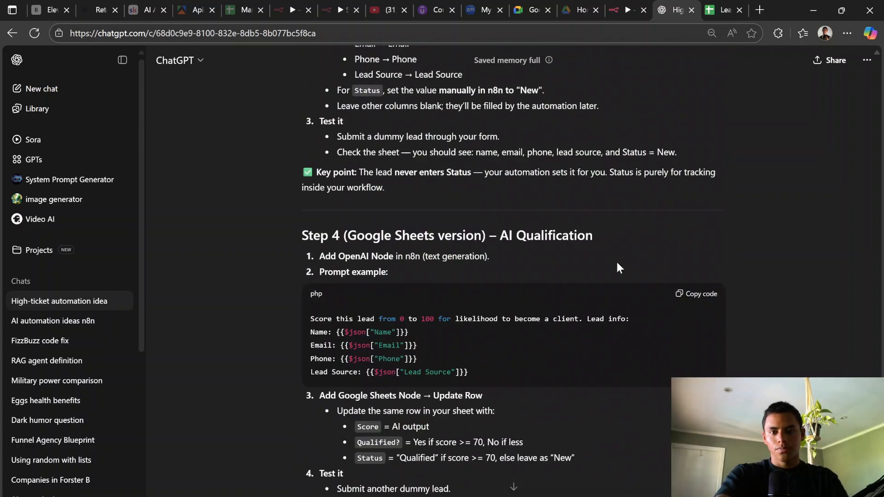
scroll(615, 279, "up", 20)
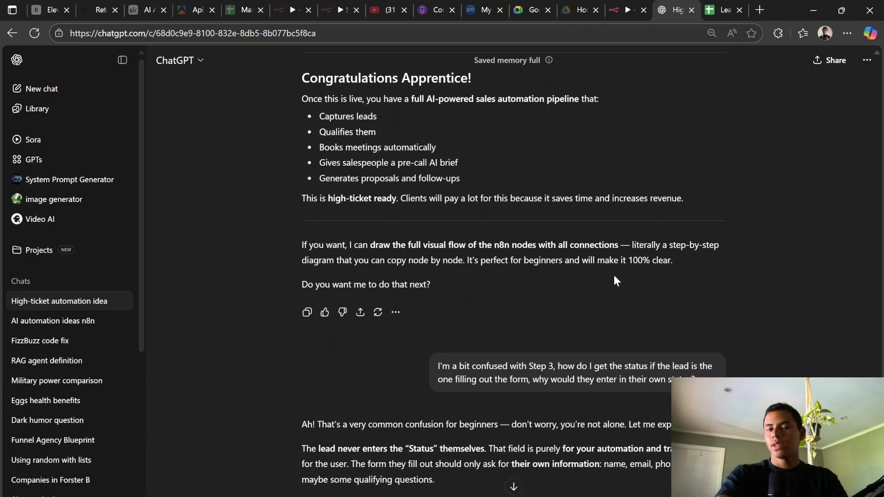
scroll(614, 277, "up", 15)
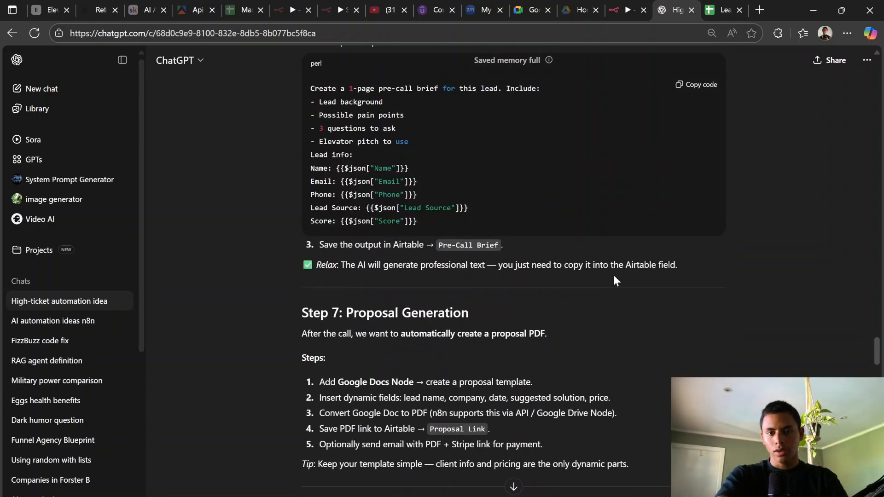
scroll(613, 275, "up", 12)
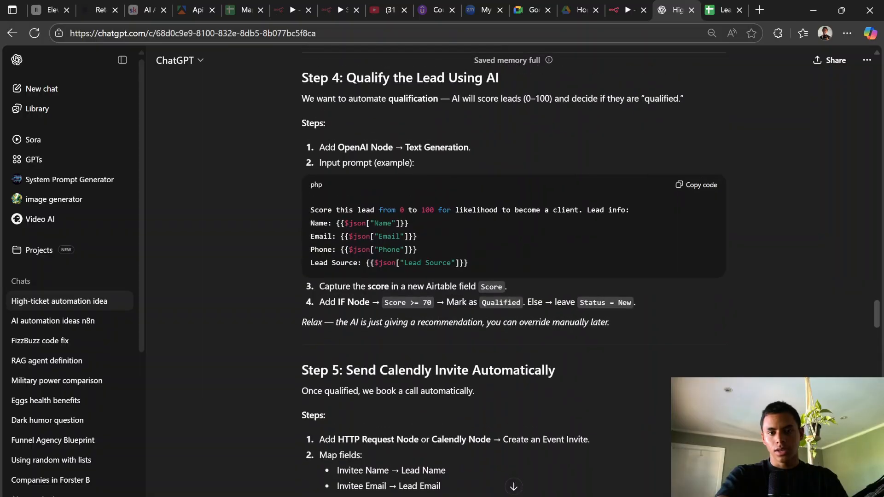
scroll(617, 275, "down", 4)
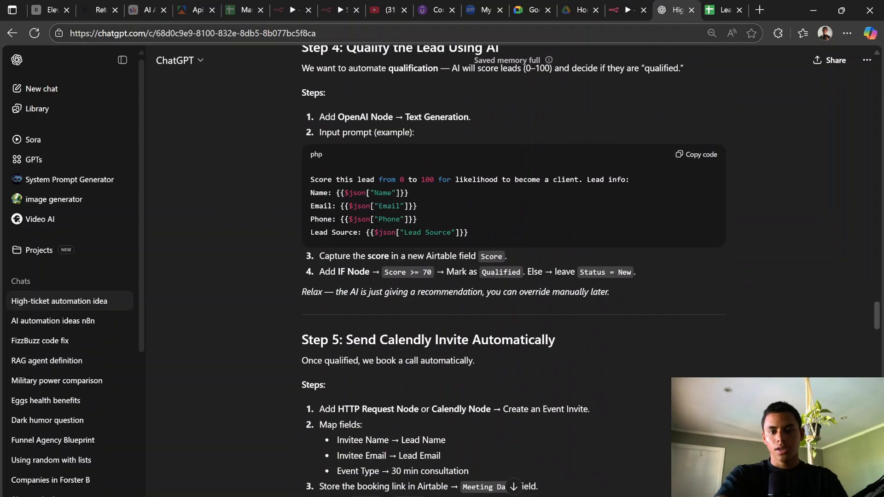
scroll(439, 354, "down", 7)
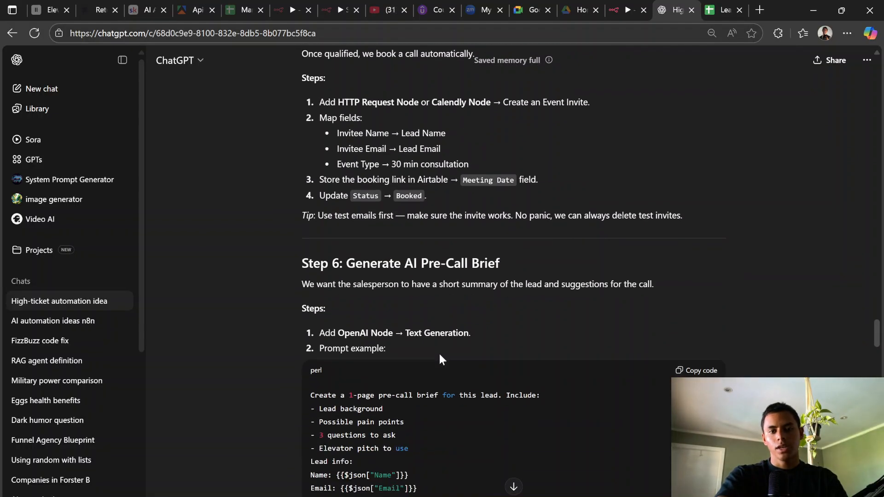
scroll(561, 244, "down", 8)
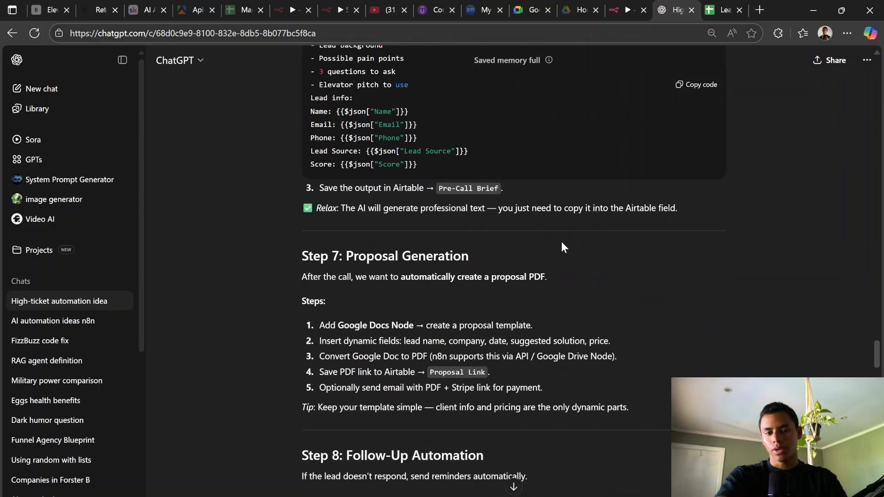
scroll(473, 286, "down", 8)
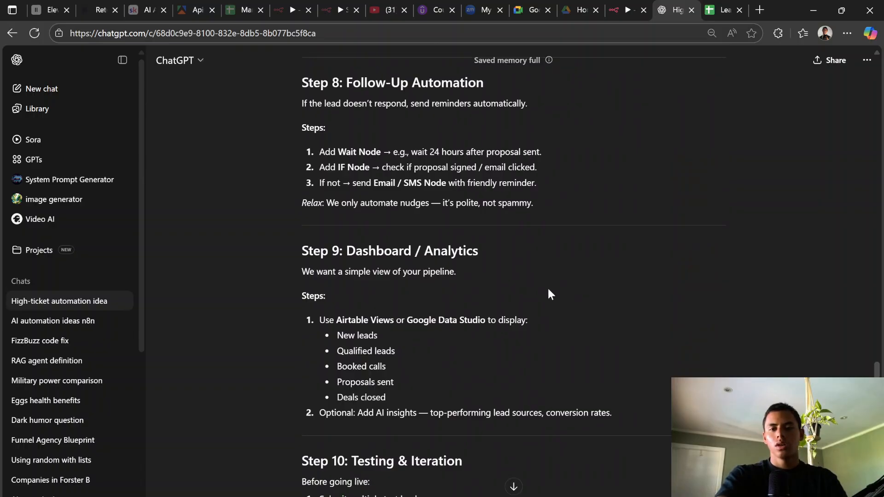
scroll(658, 394, "down", 13)
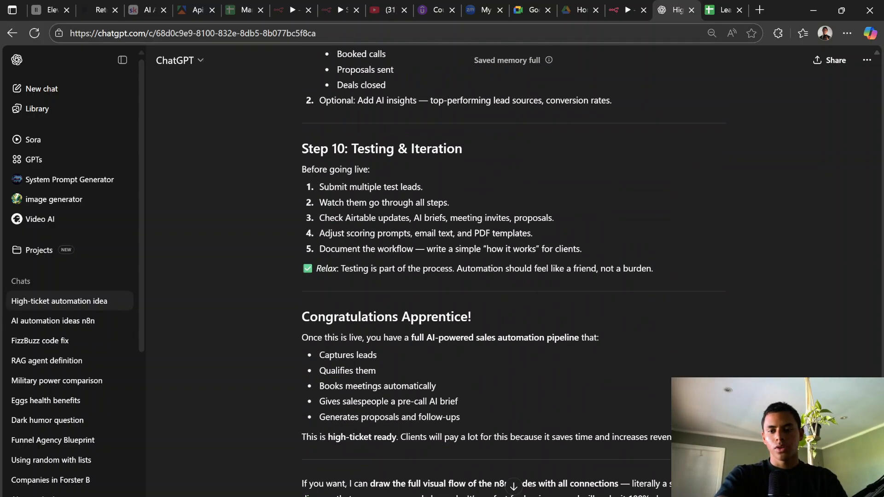
scroll(513, 271, "down", 5)
scroll(513, 272, "down", 10)
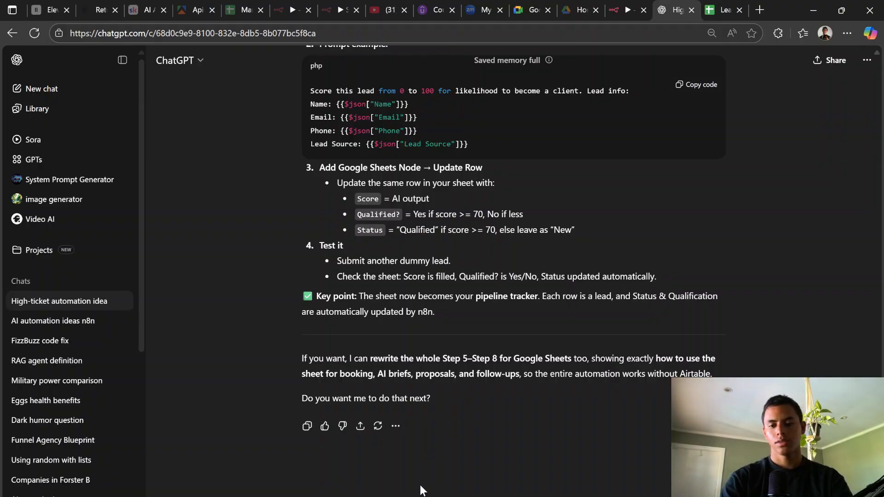
Step: Send the request to redo the automation with Google Sheets, then read Steps 0 and 1
key("Return")
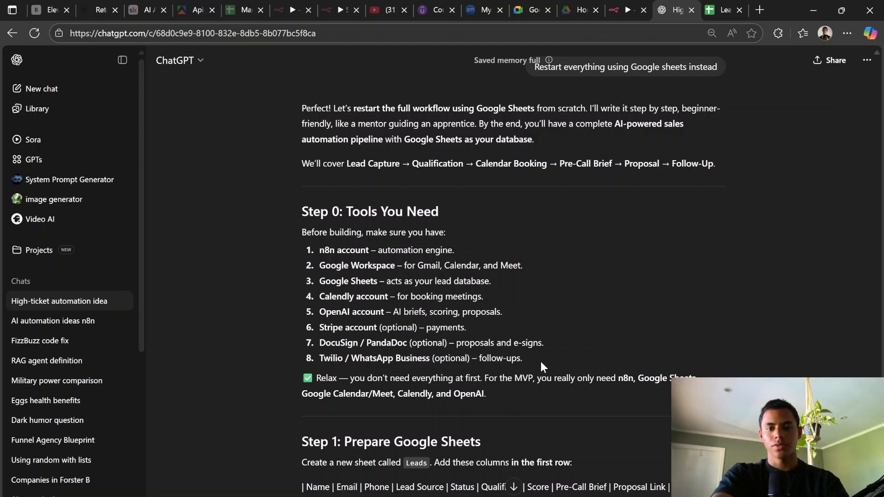
scroll(545, 360, "down", 5)
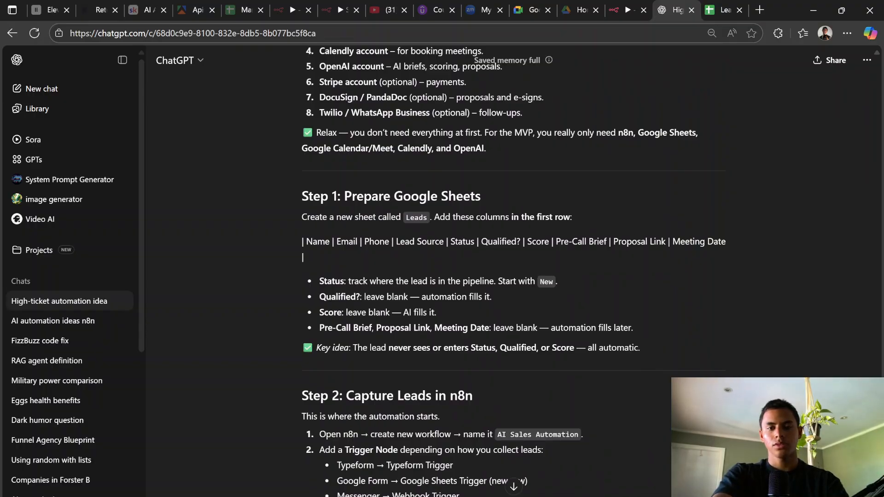
Step: Review Step 1's suggested lead-sheet columns, then bring up the Lead Flow Lead Sheet spreadsheet
left_click(624, 6)
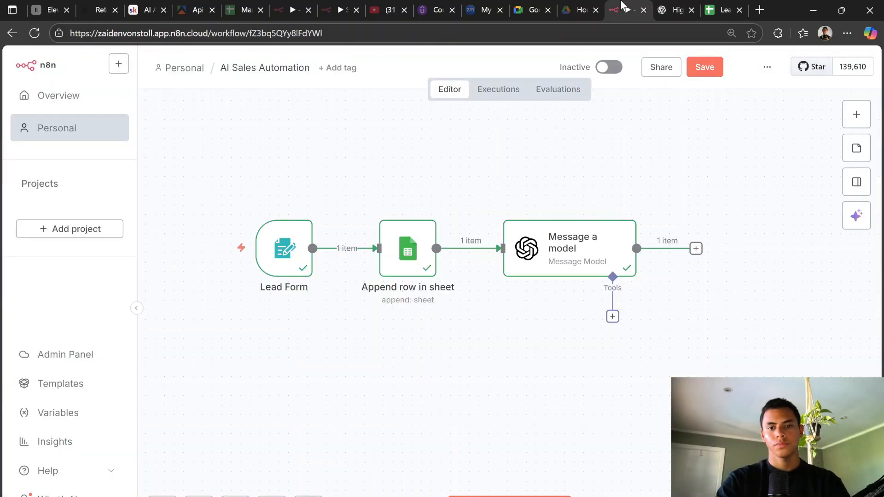
left_click(672, 9)
scroll(576, 255, "down", 6)
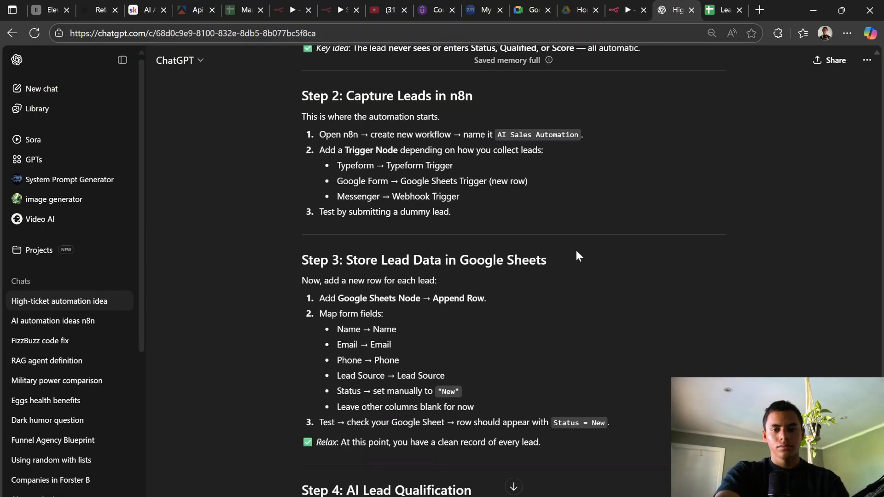
scroll(576, 257, "up", 9)
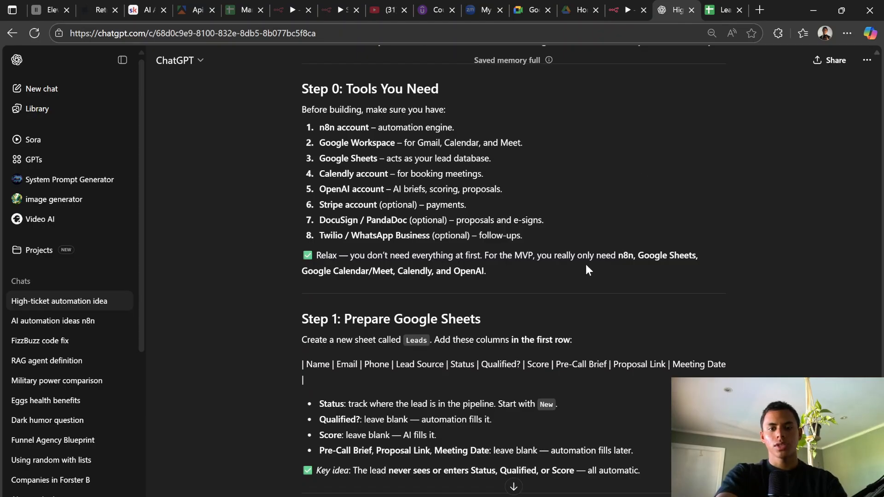
scroll(587, 268, "down", 1)
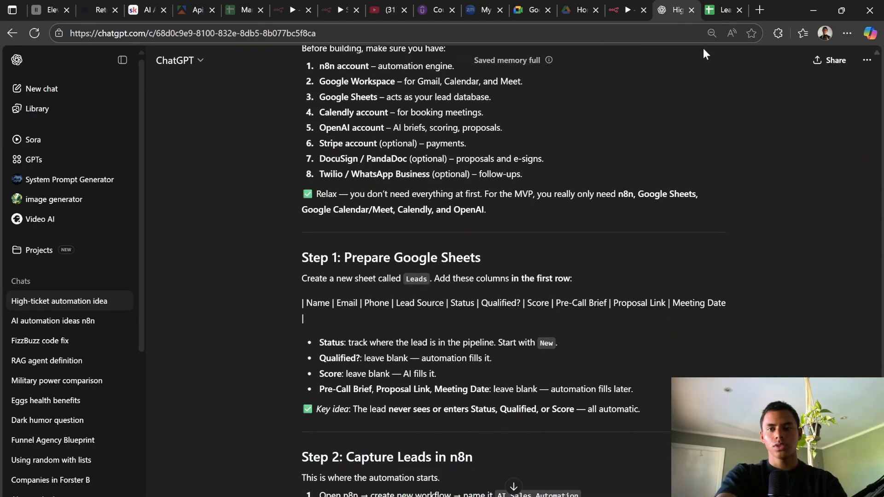
left_click_drag(306, 303, 647, 303)
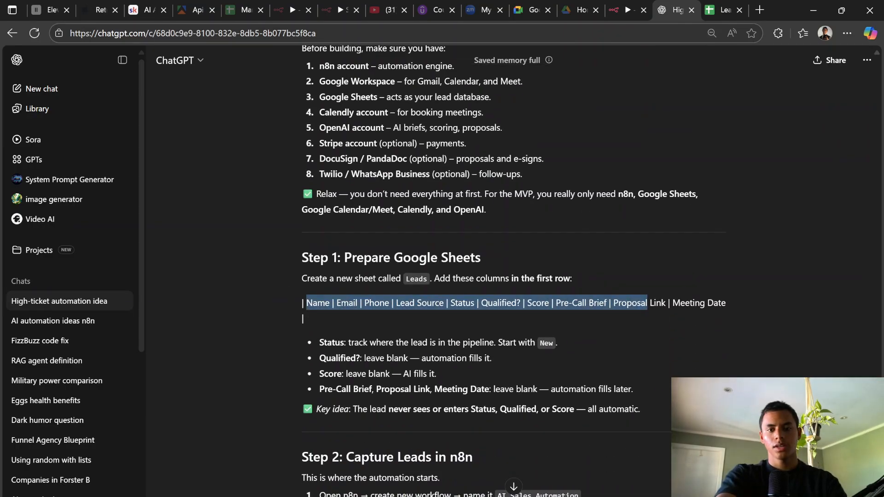
left_click(608, 340)
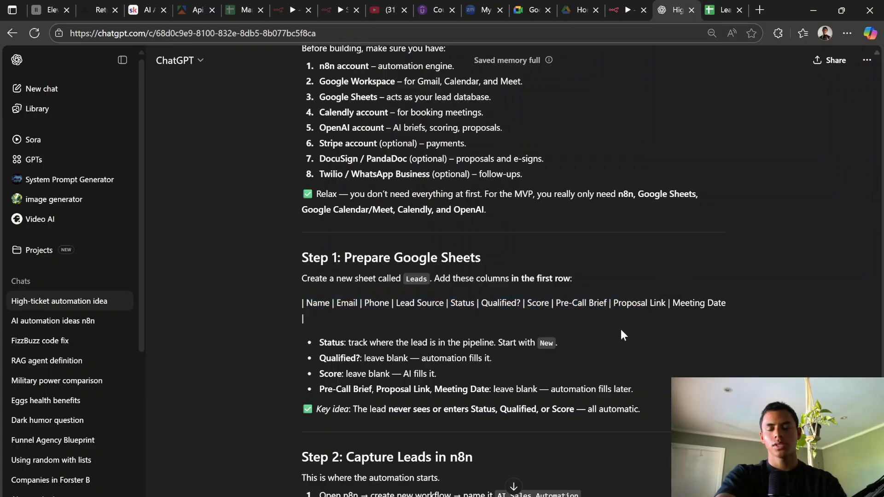
left_click(730, 9)
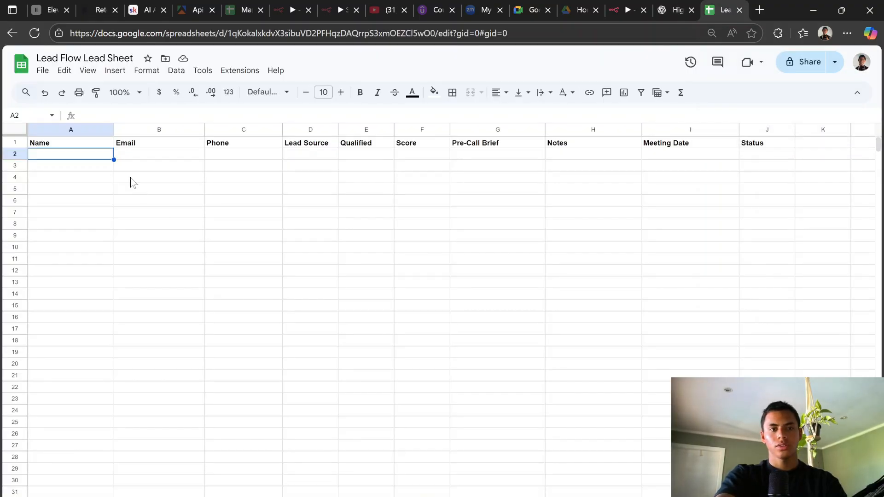
Step: Rename header E1 from Qualified to Status and F1 from Score to Qualified
left_click(681, 5)
left_click(719, 10)
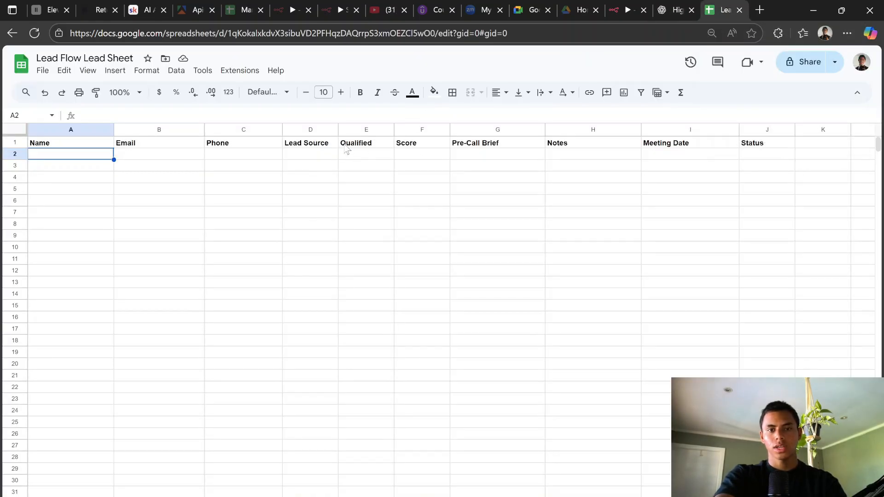
double_click(362, 143)
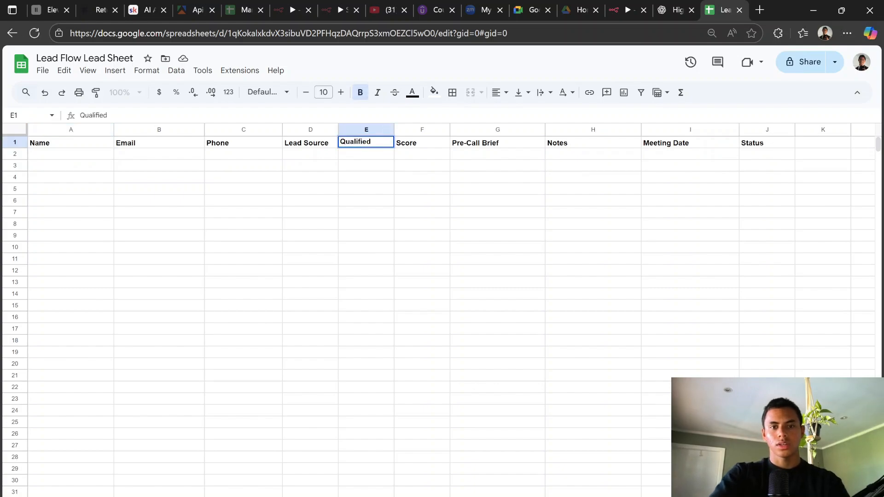
key("ctrl+a")
key("BackSpace")
type("Status")
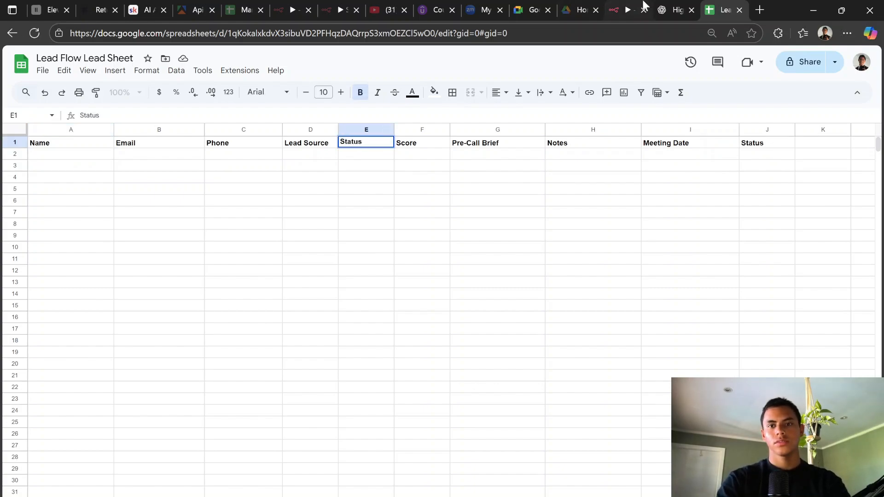
left_click(671, 8)
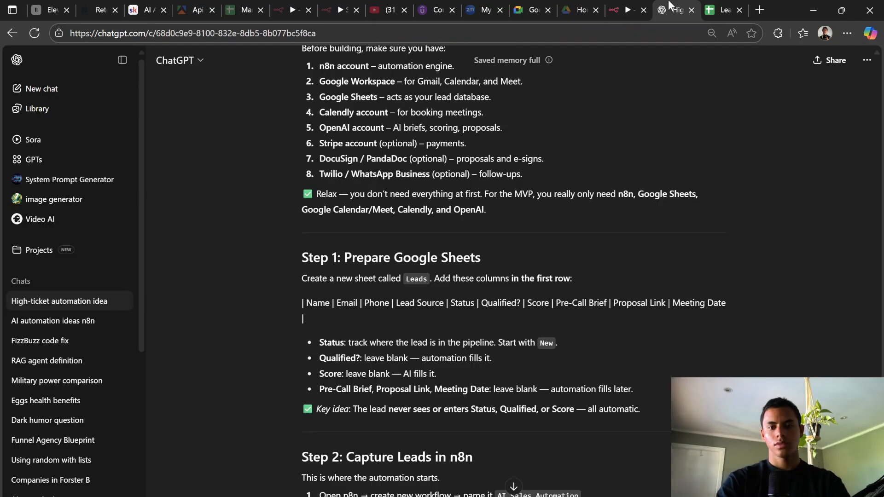
left_click(721, 9)
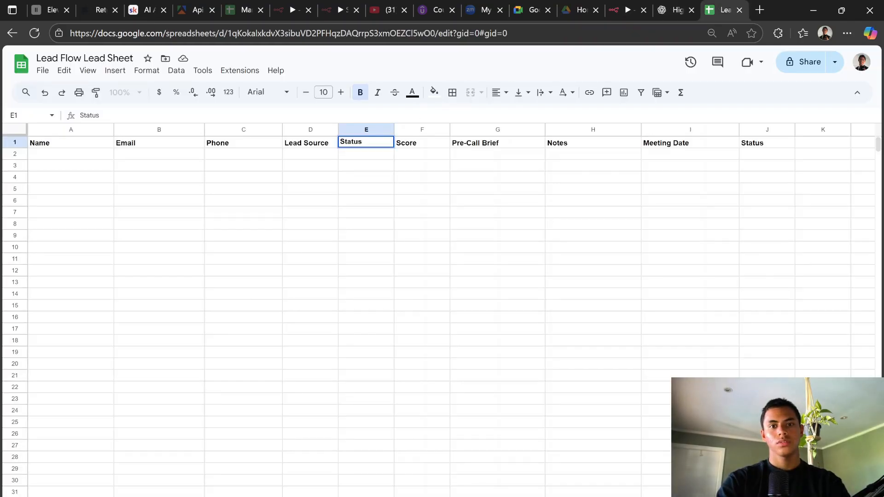
left_click(404, 146)
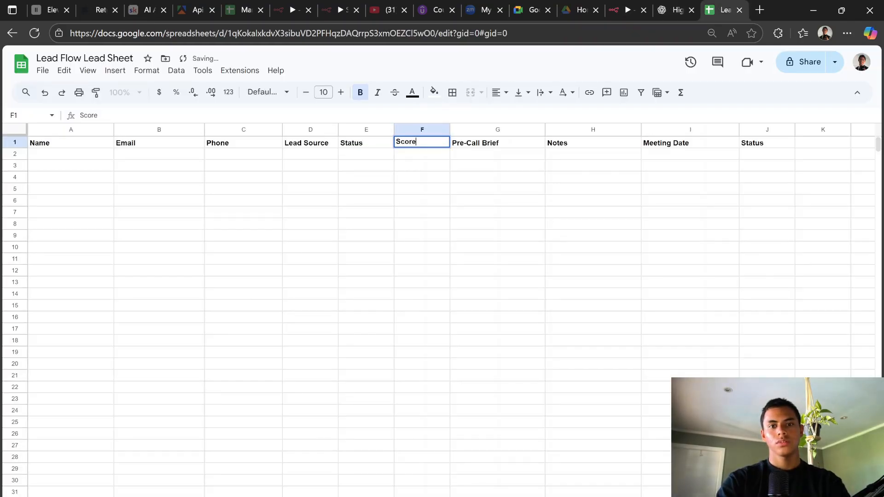
double_click(410, 145)
key("BackSpace")
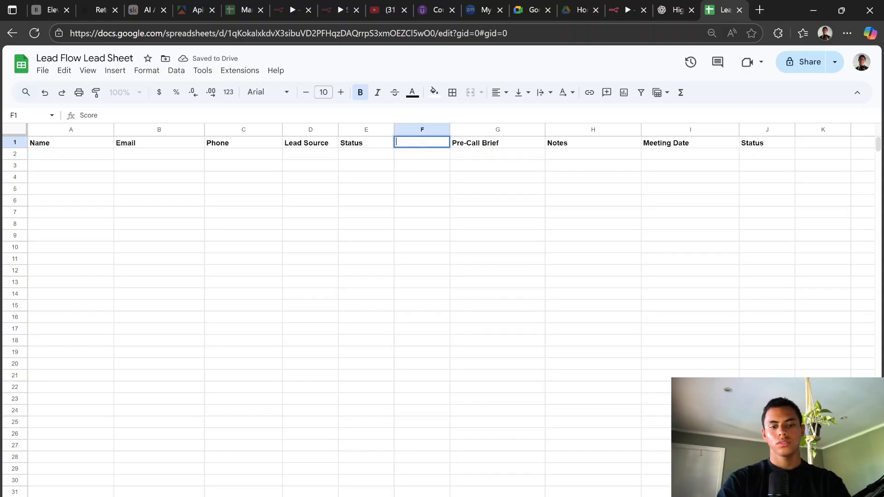
type("Qualified")
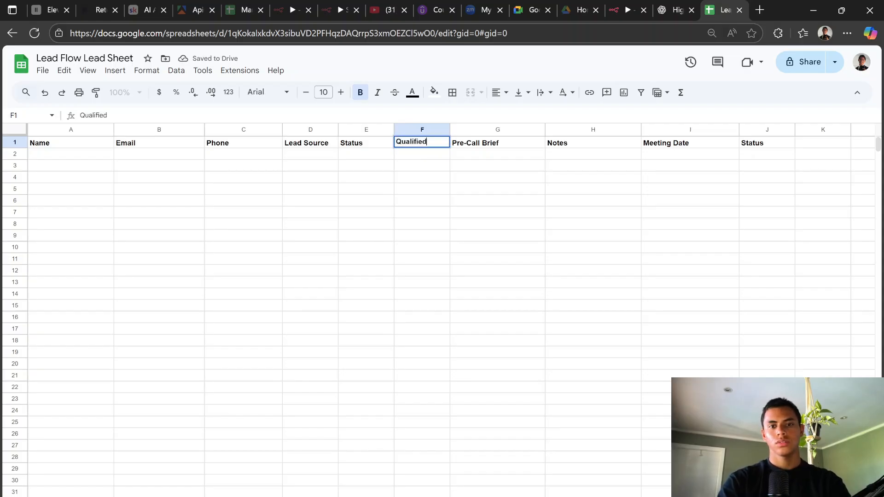
left_click(687, 6)
left_click(718, 10)
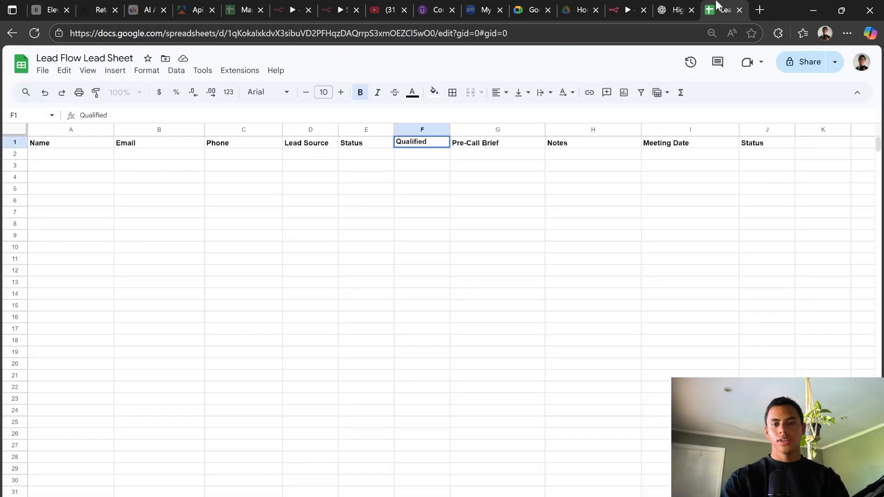
left_click(672, 6)
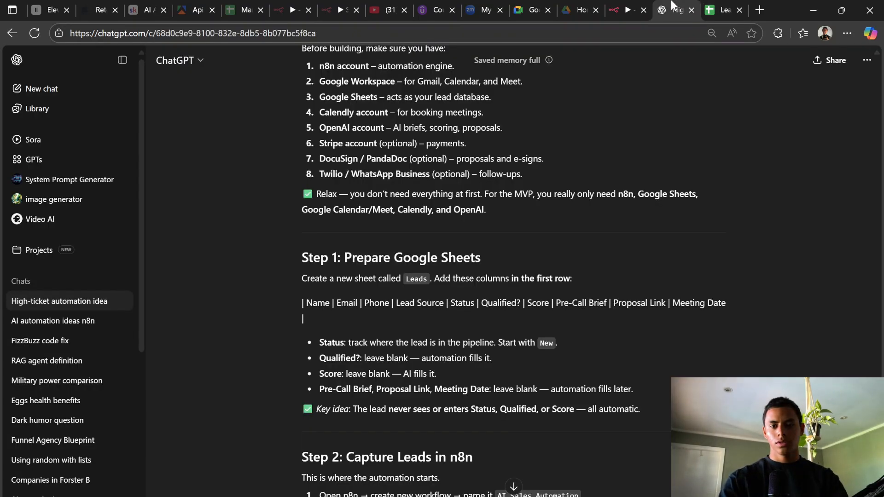
left_click(701, 6)
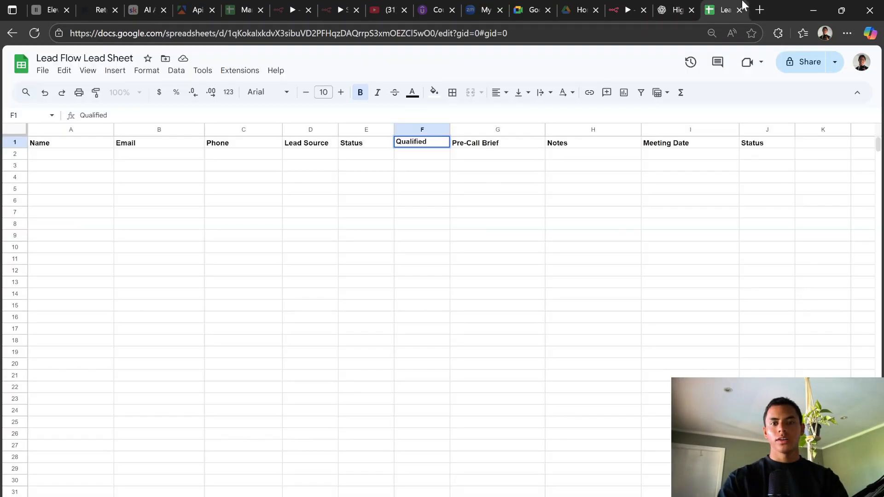
Step: Change header G1 to Score and H1 from Notes to Pre-Call Brief
triple_click(496, 145)
left_click(682, 5)
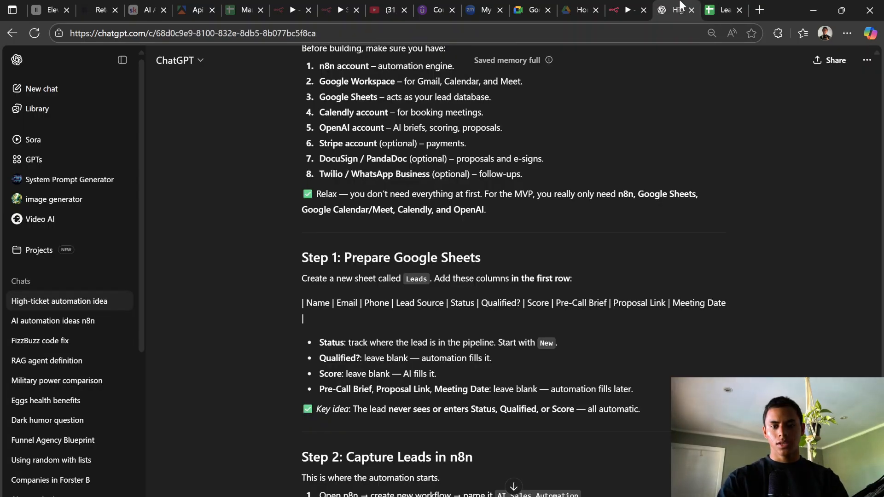
left_click(719, 8)
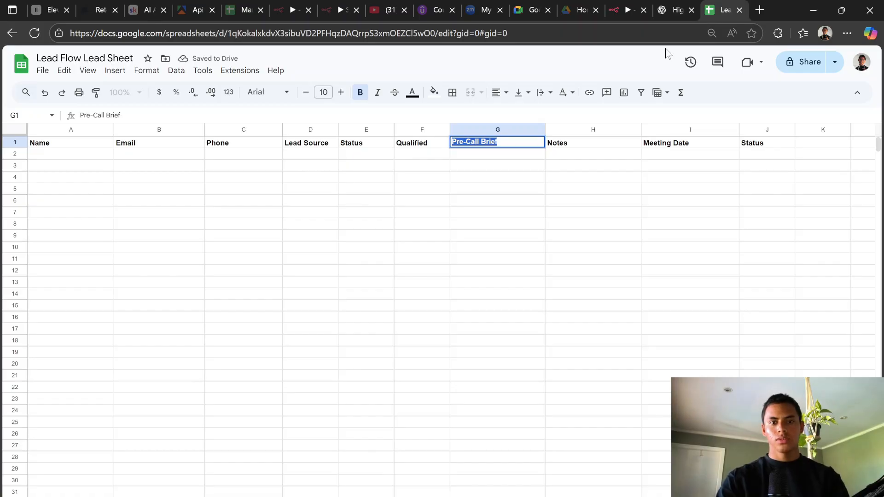
key("BackSpace")
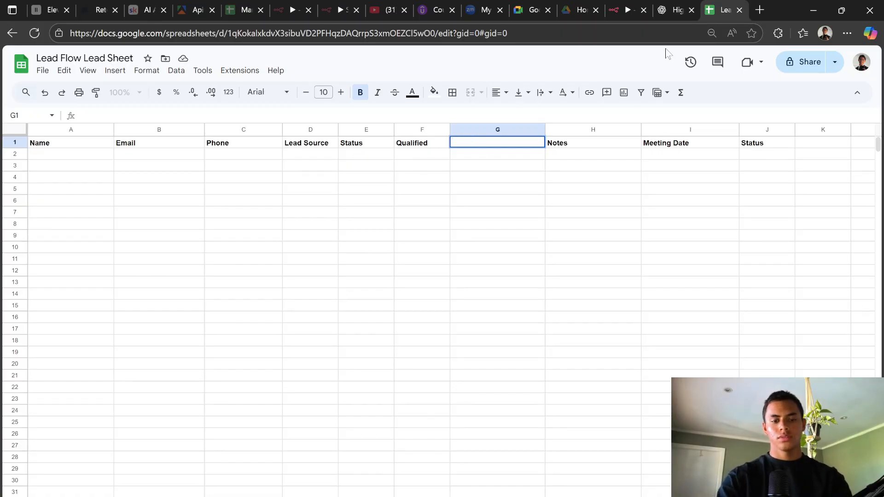
type("Score")
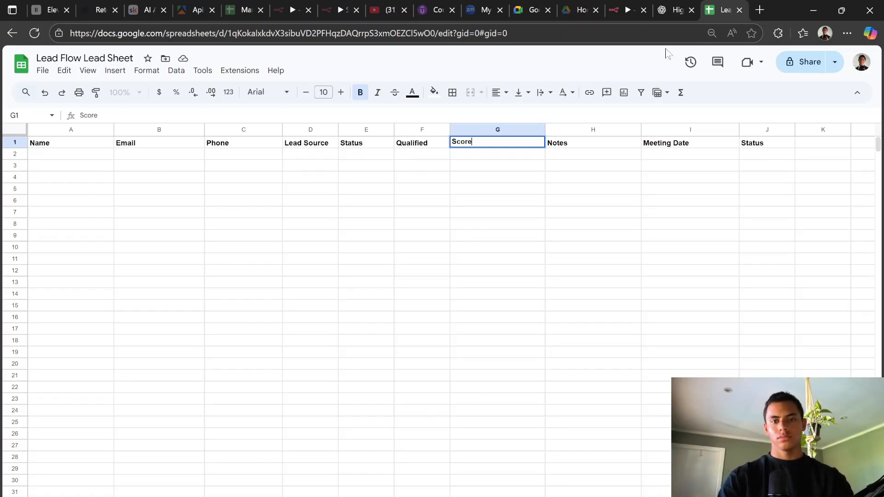
left_click(686, 7)
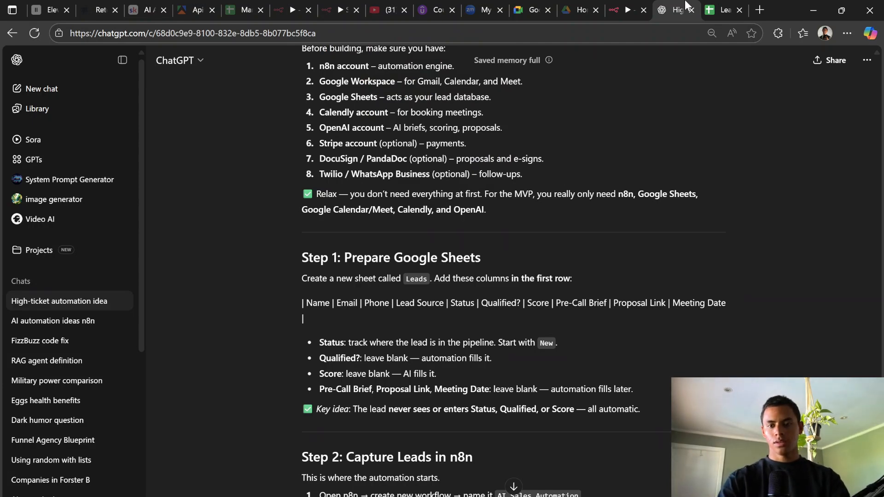
left_click(722, 8)
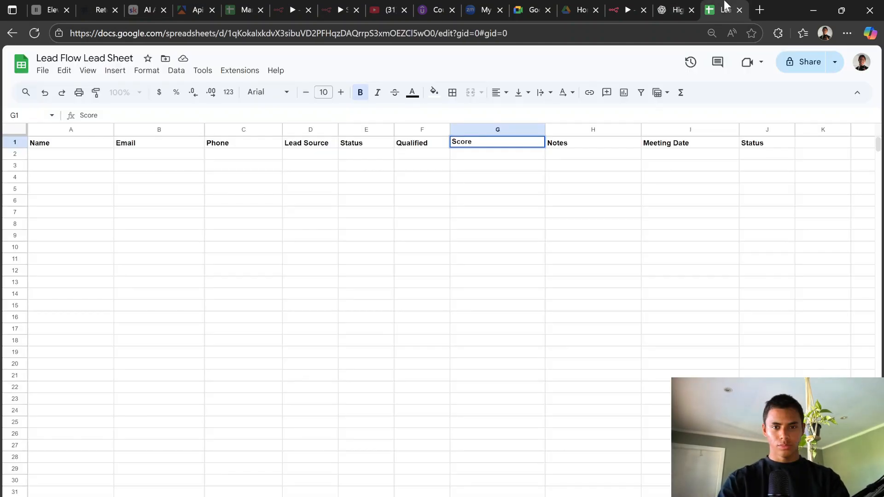
left_click(568, 147)
double_click(567, 147)
type("P")
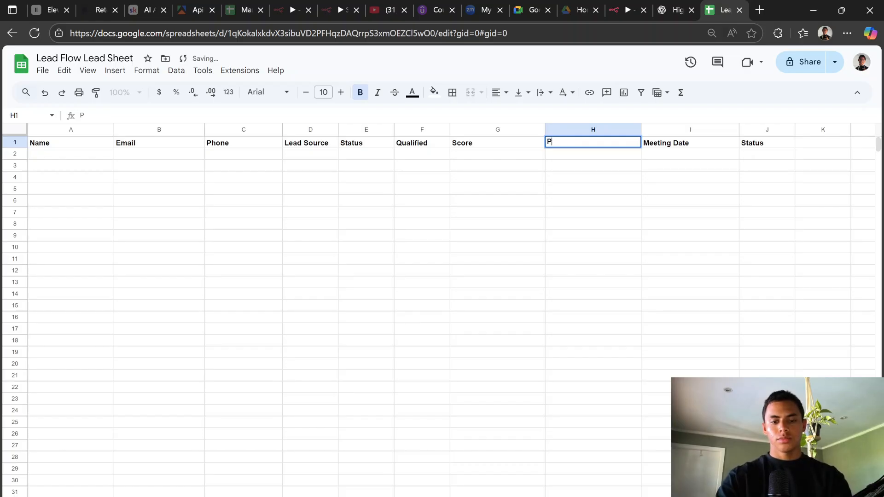
type("re-")
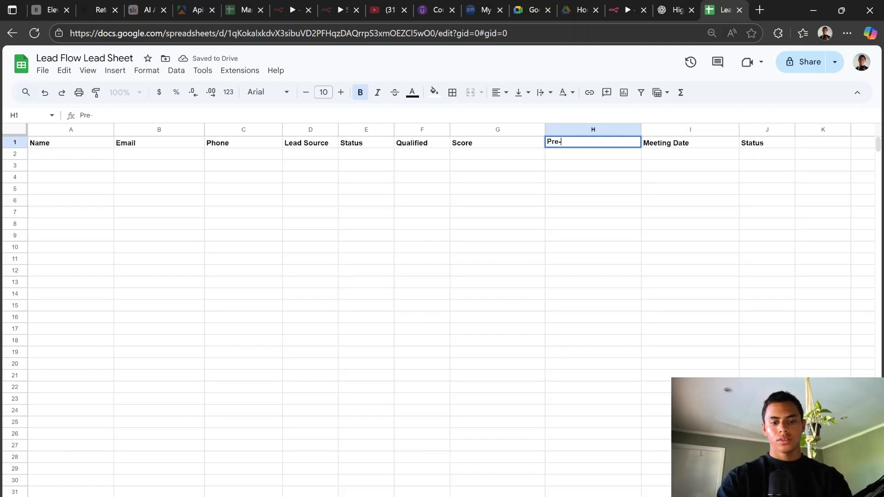
type("Call Br")
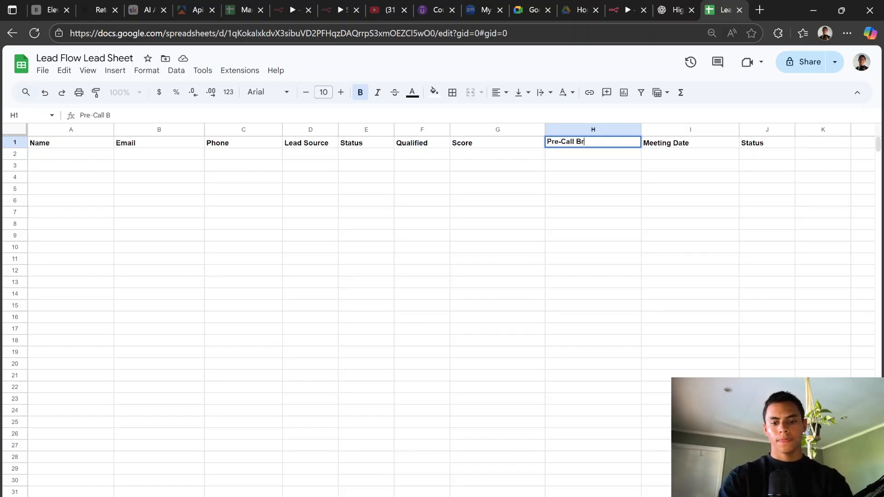
type("ief")
left_click(666, 5)
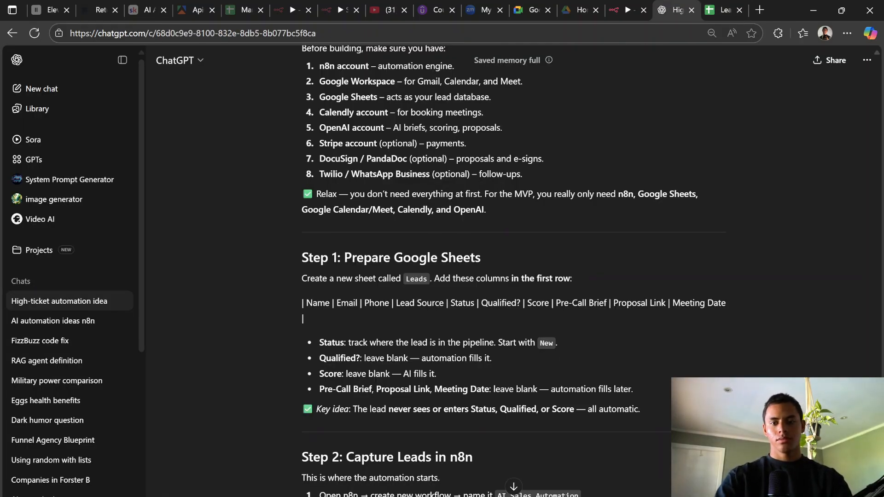
left_click_drag(555, 303, 665, 303)
key("ctrl+c")
left_click(625, 300)
left_click(720, 10)
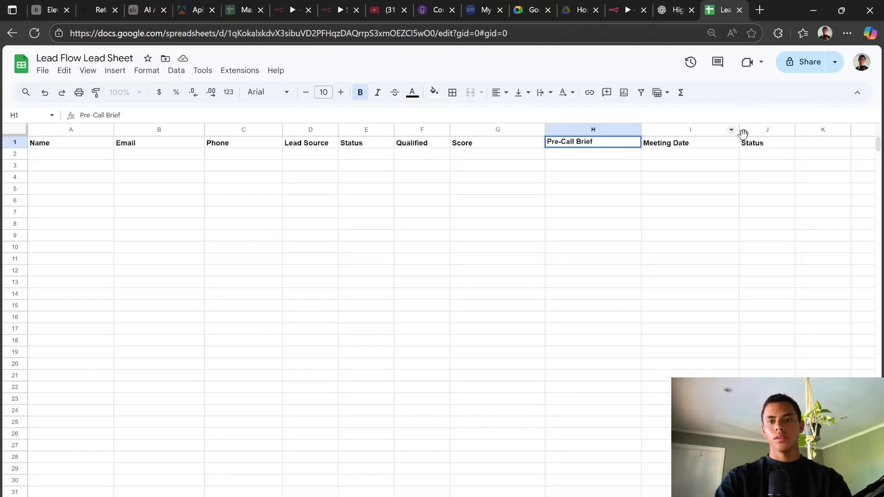
Step: Set header I1 to Proposal Link and J1 to Meeting Date
double_click(690, 145)
key("ctrl+a")
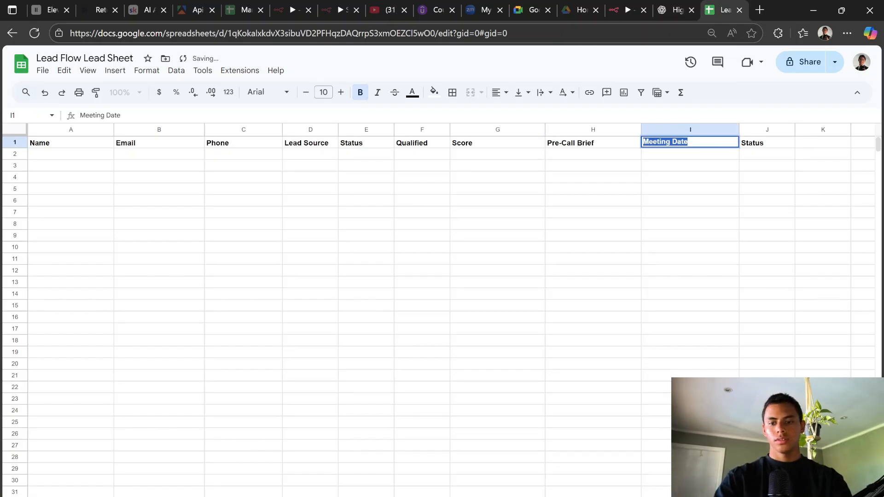
key("BackSpace")
key("ctrl+v")
key("Tab")
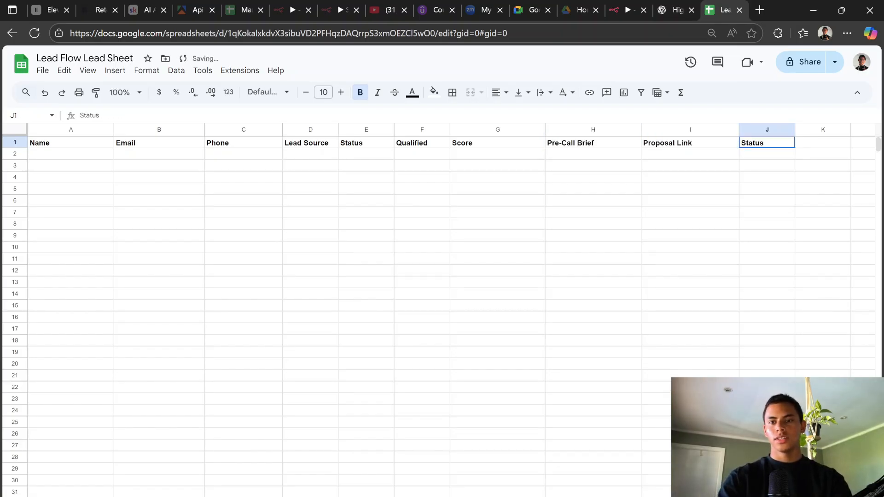
type("Meeti")
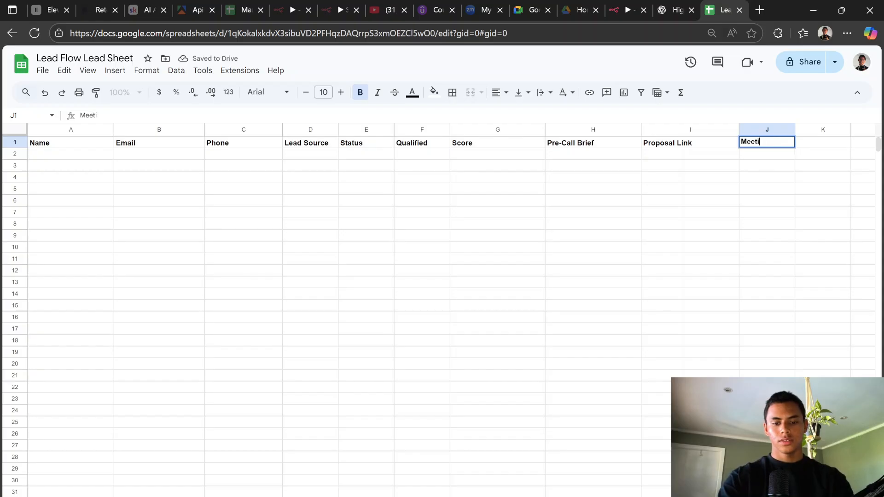
type("ng Date")
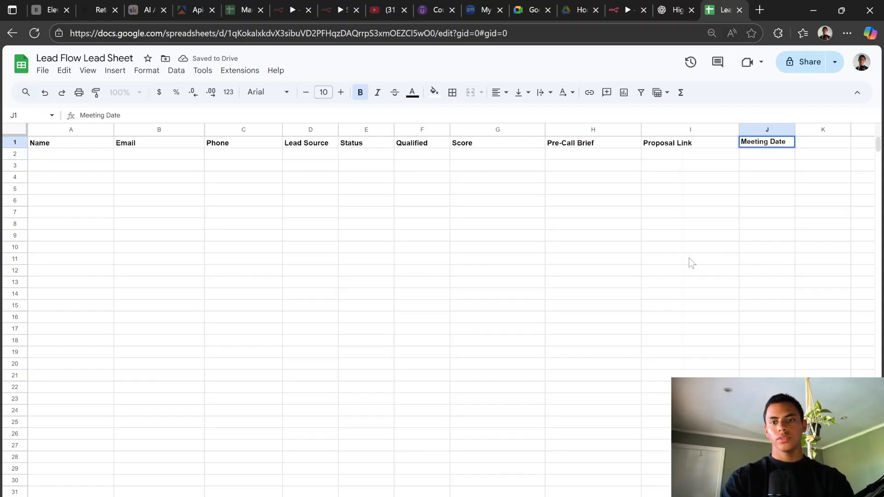
left_click(691, 260)
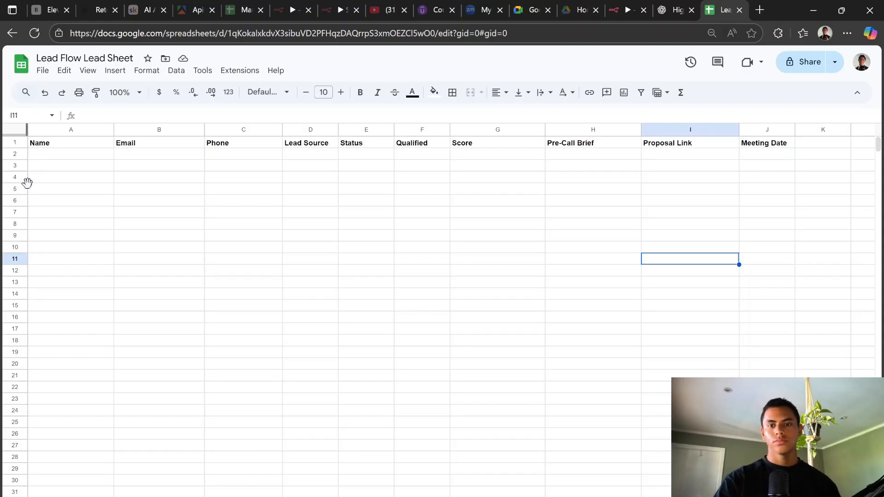
left_click(750, 169)
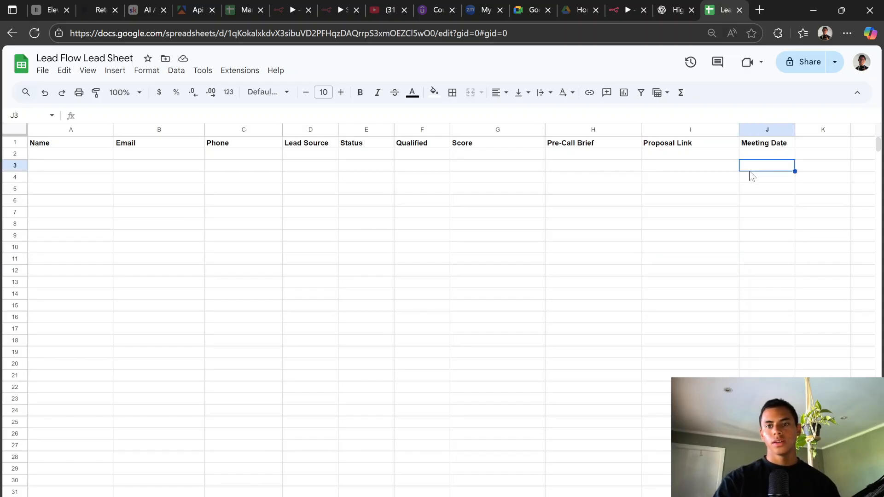
Step: Read through the Google Sheets plan and ask ChatGPT which inputs the n8n lead form needs
left_click(675, 10)
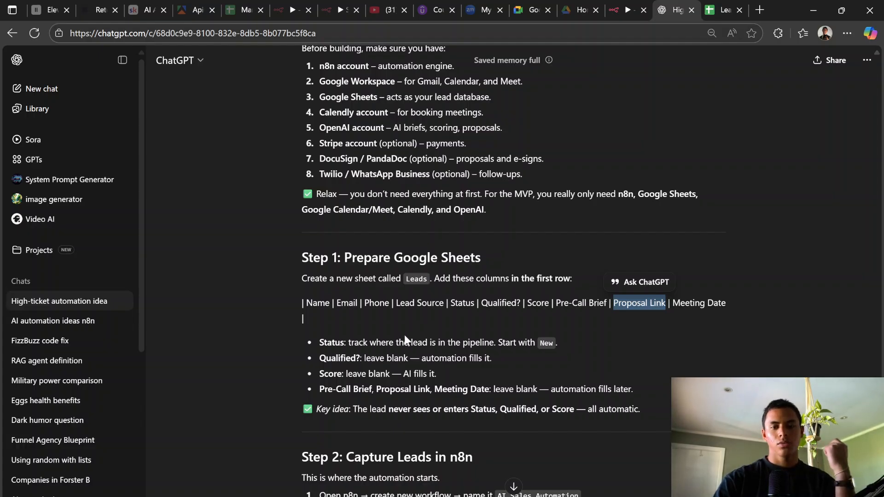
scroll(404, 336, "down", 1)
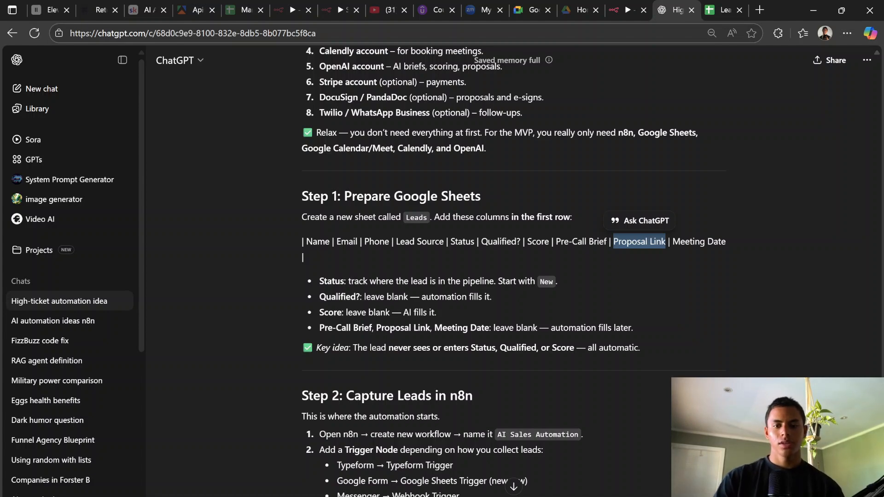
scroll(535, 261, "down", 3)
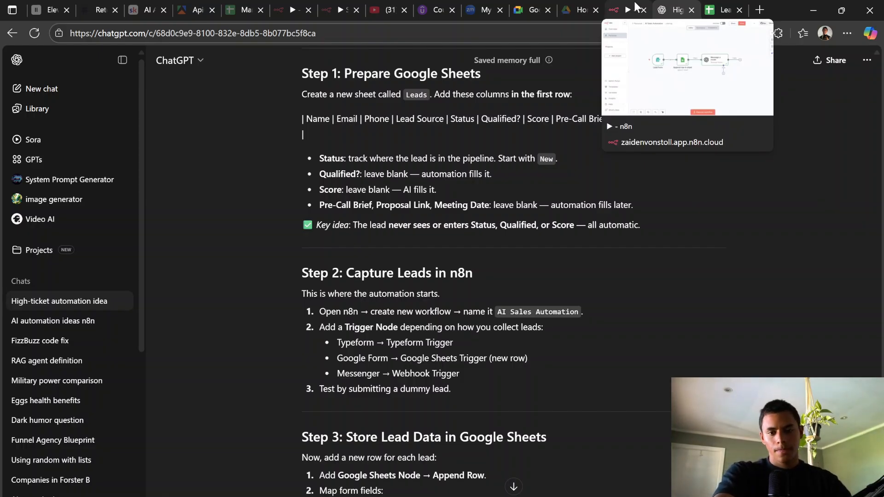
scroll(513, 276, "down", 1)
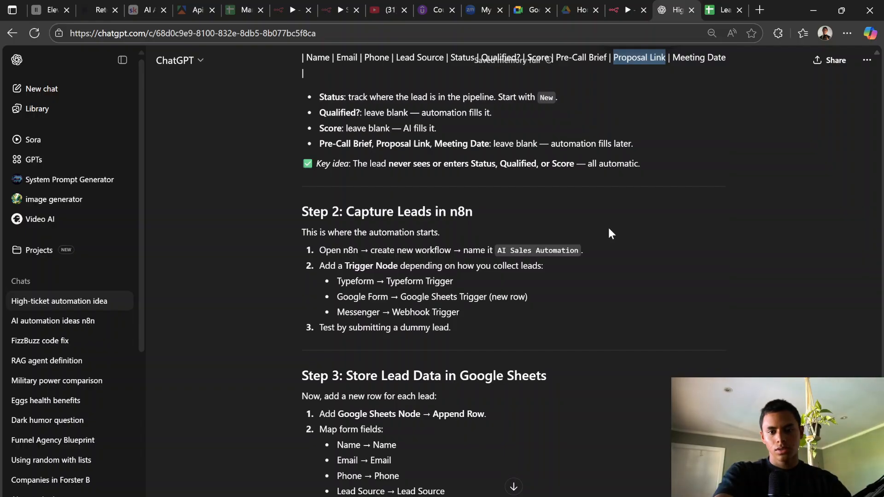
scroll(610, 234, "down", 1)
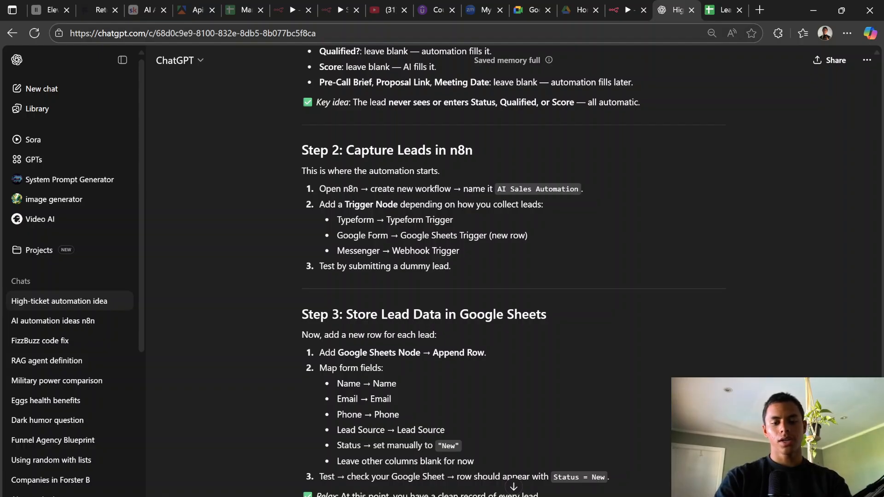
type("need to")
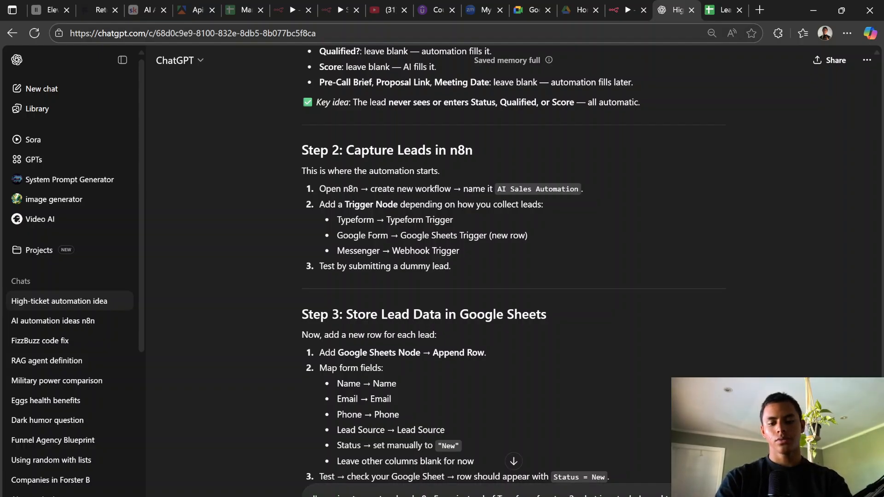
type("the")
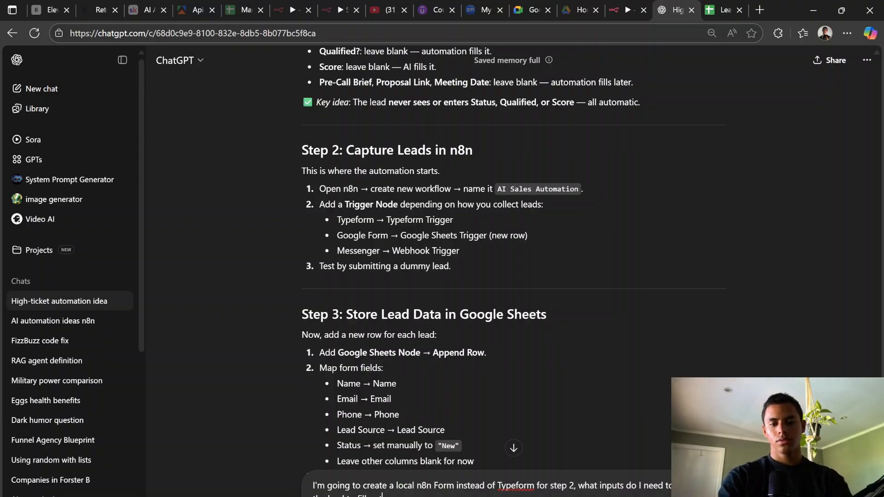
key("Return")
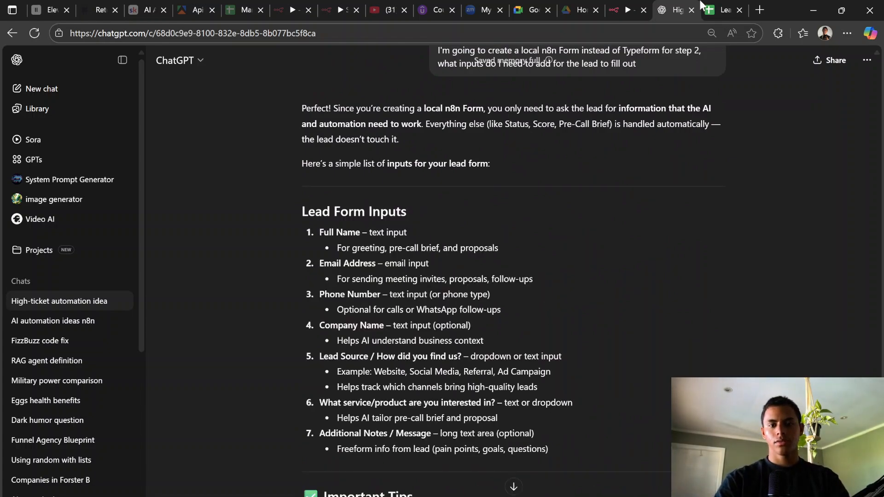
left_click(627, 10)
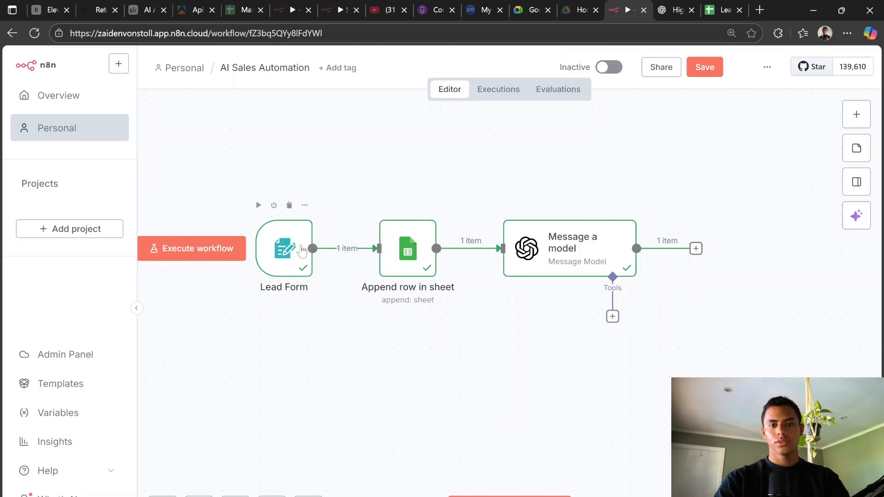
Step: Delete all three nodes and add the n8n Form 'On new n8n Form event' trigger
left_click_drag(723, 365, 200, 173)
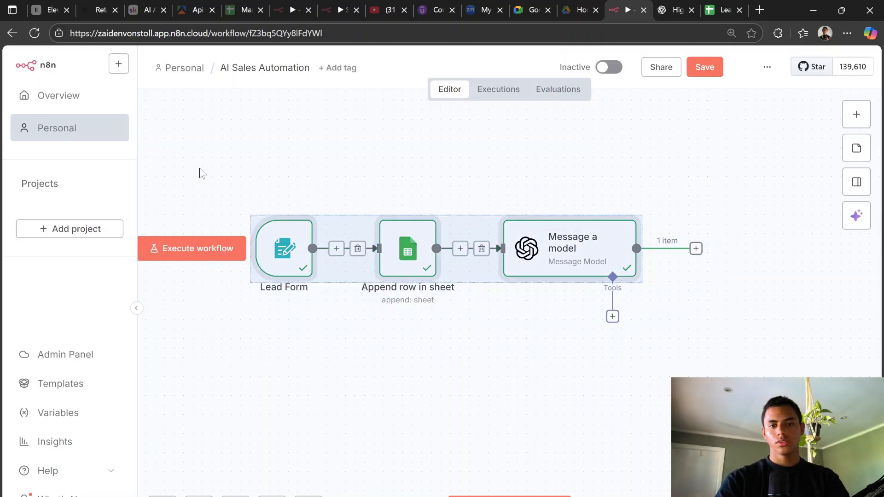
key("Delete")
left_click(509, 300)
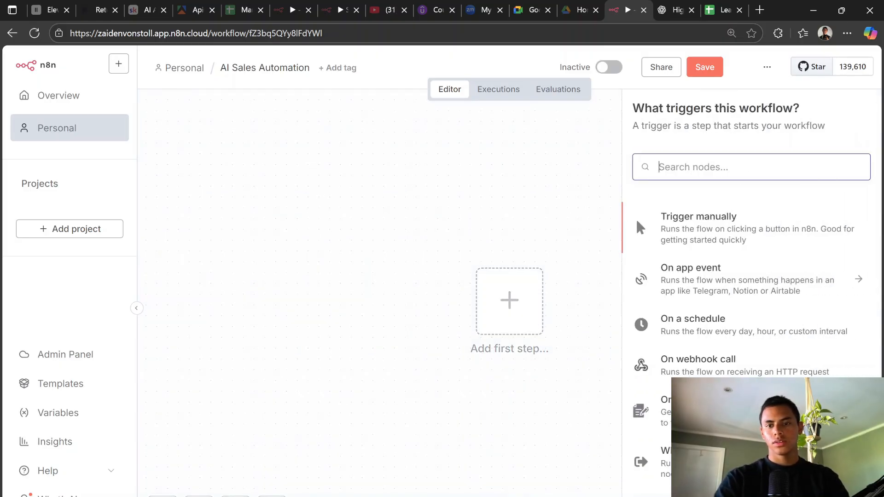
type("lead")
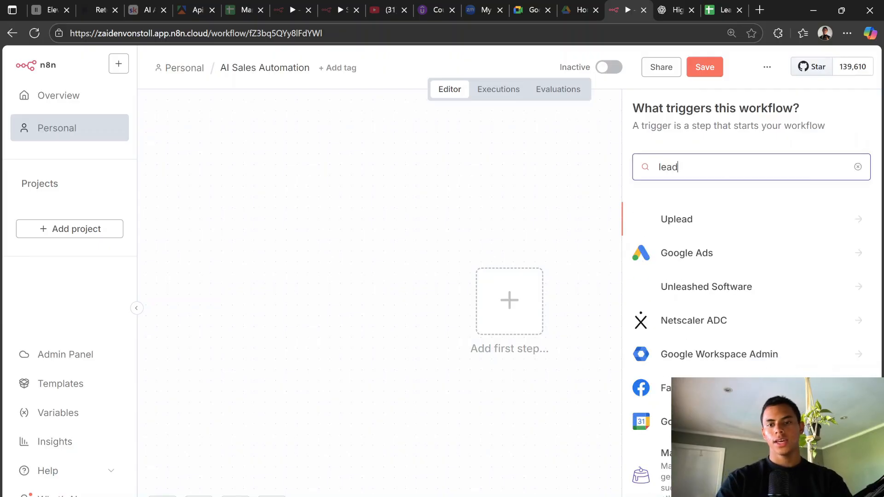
key("BackSpace")
key("BackSpace")
key("BackSpace")
key("BackSpace")
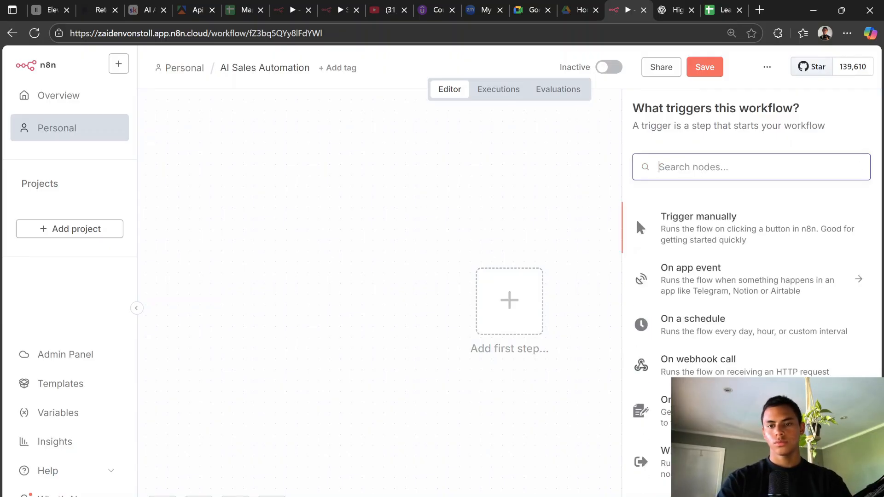
type("n8n")
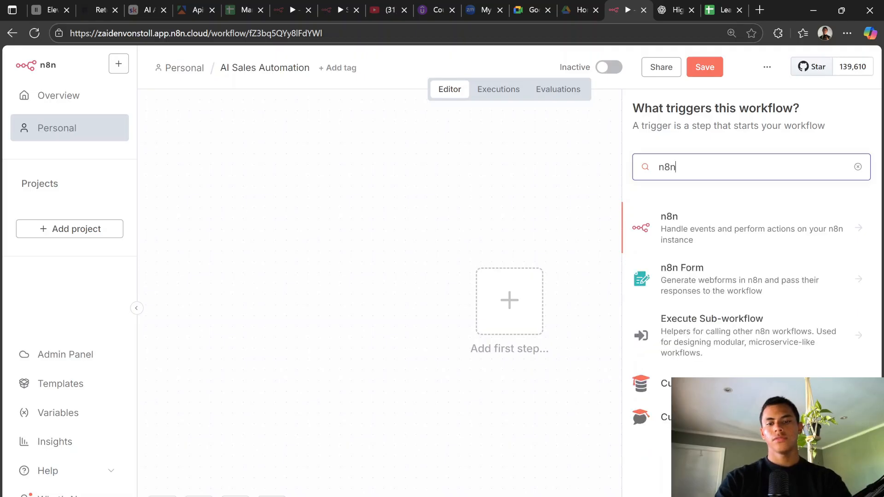
left_click(724, 286)
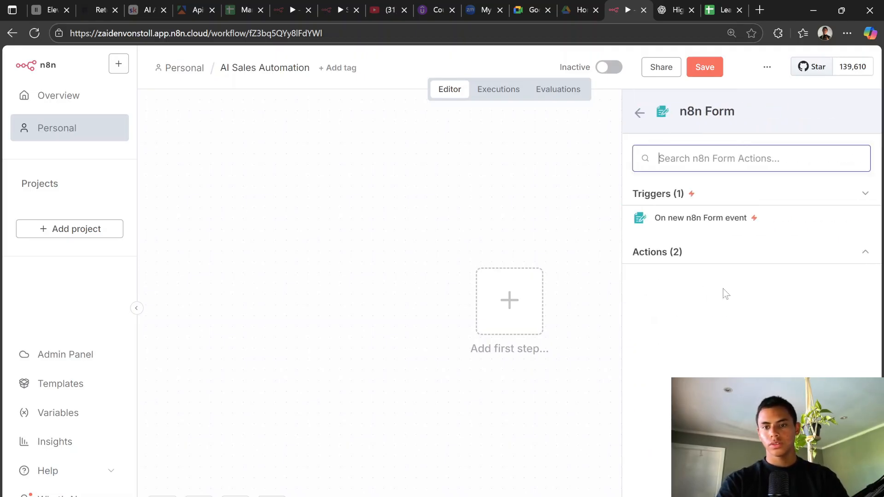
left_click(722, 219)
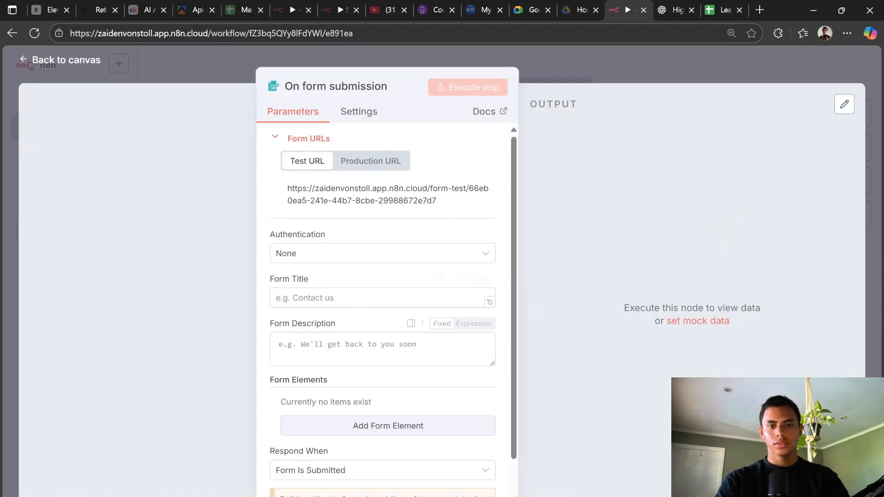
Step: Title the form 'Extract Leads' with description 'Extract information from the user's form input'
left_click(322, 297)
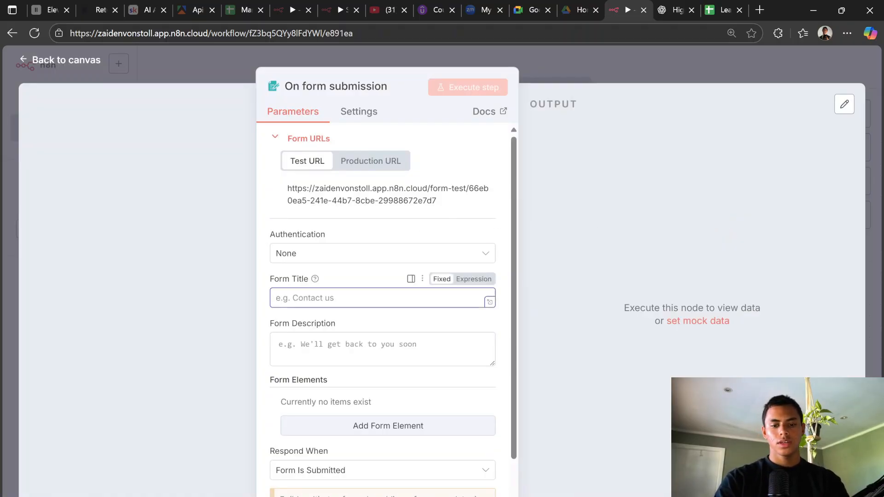
type("Extract")
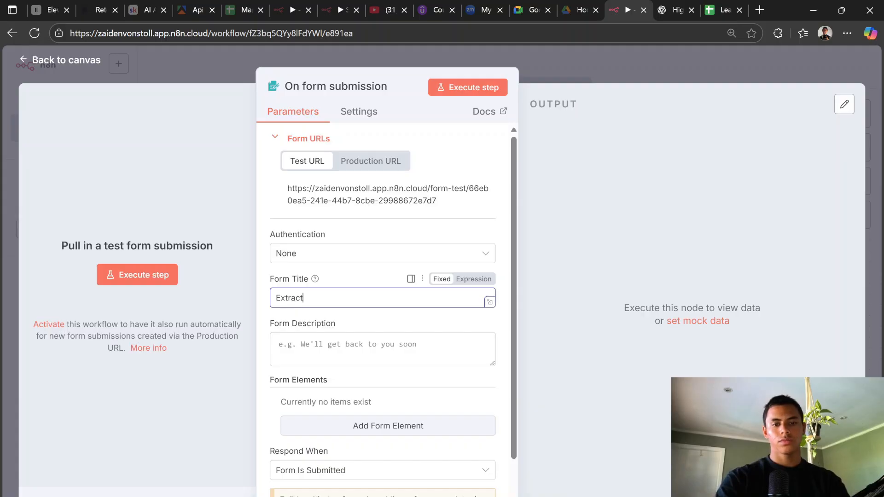
type(" Leads")
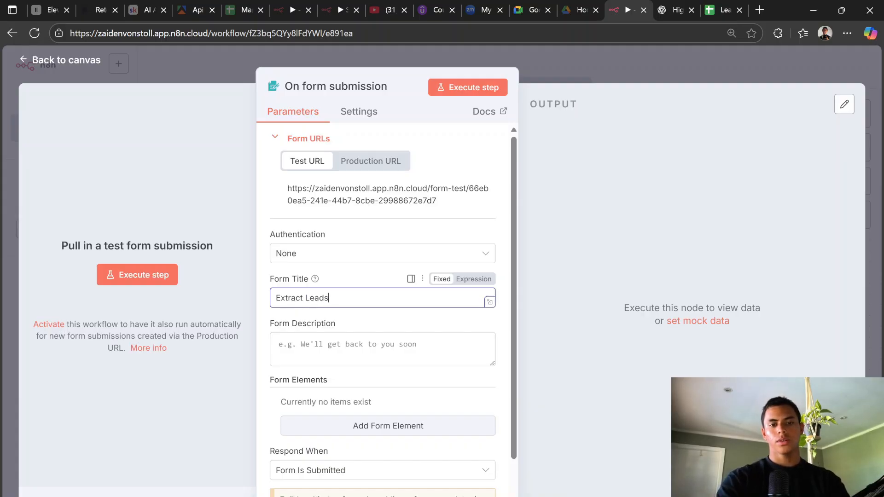
left_click(317, 347)
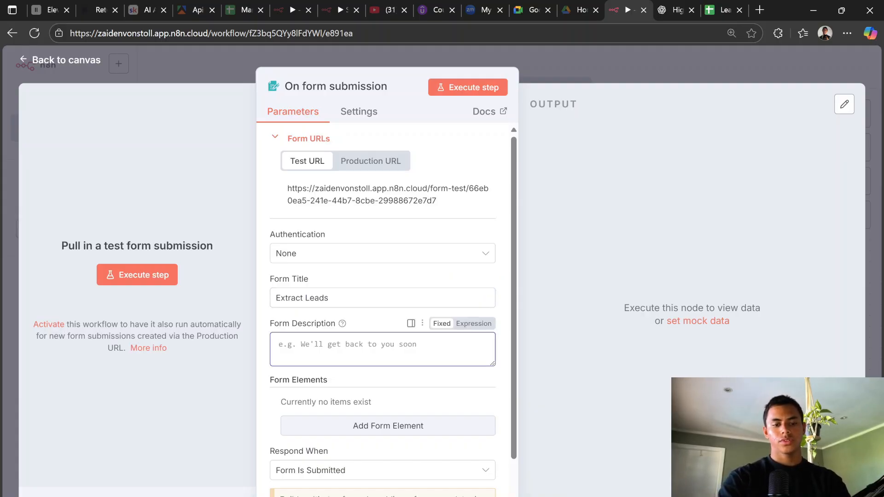
type("Extract ")
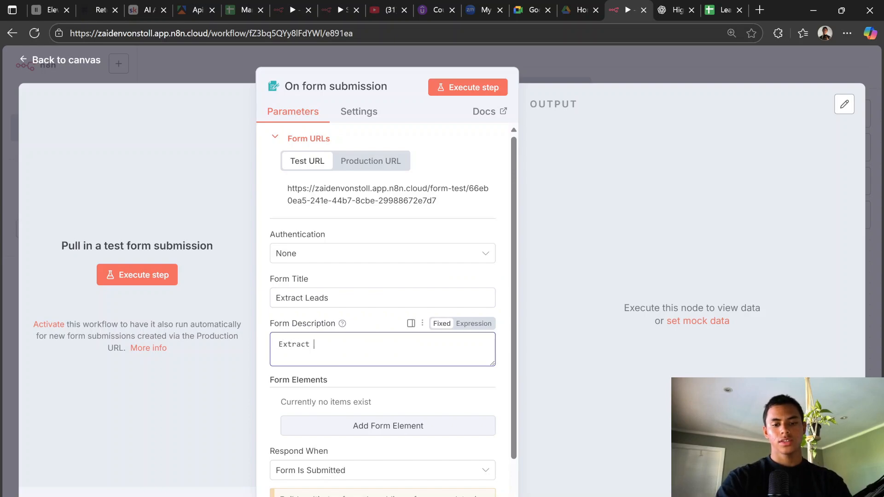
type("information")
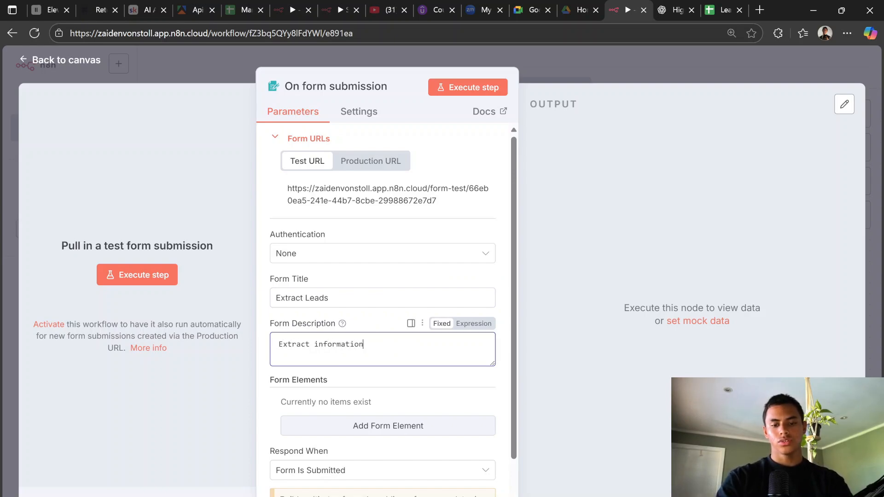
type(" from the user's")
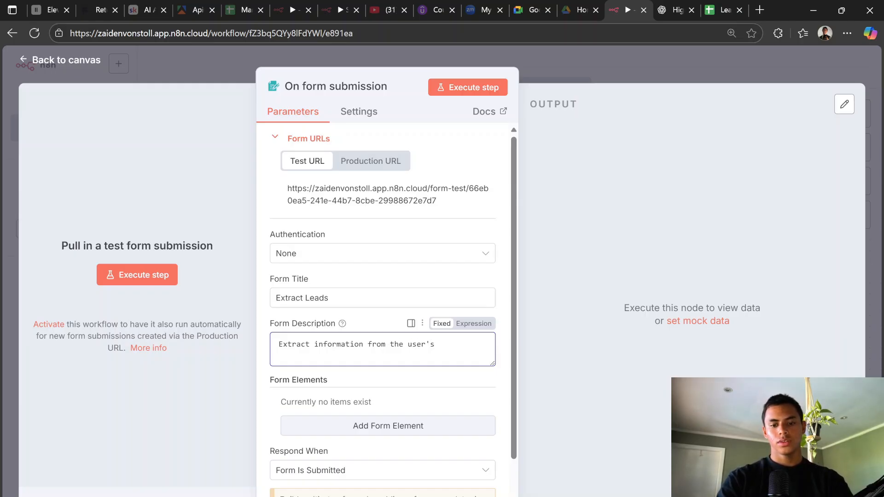
type(" form in")
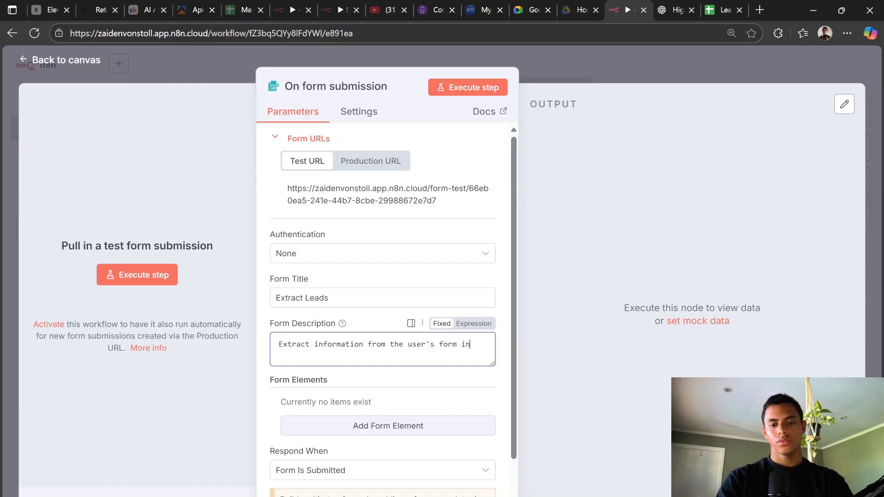
type("oput")
scroll(341, 354, "down", 2)
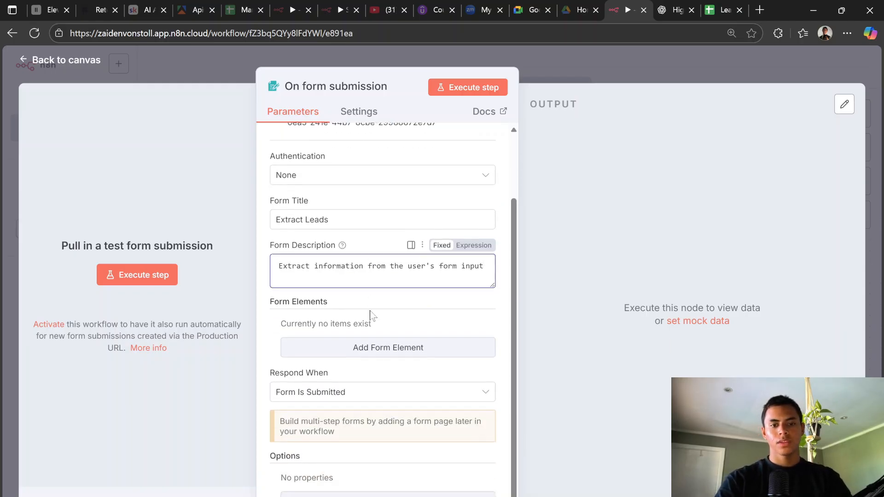
Step: Add a required Full Name field with a sample-name placeholder, then add a second field
left_click(372, 349)
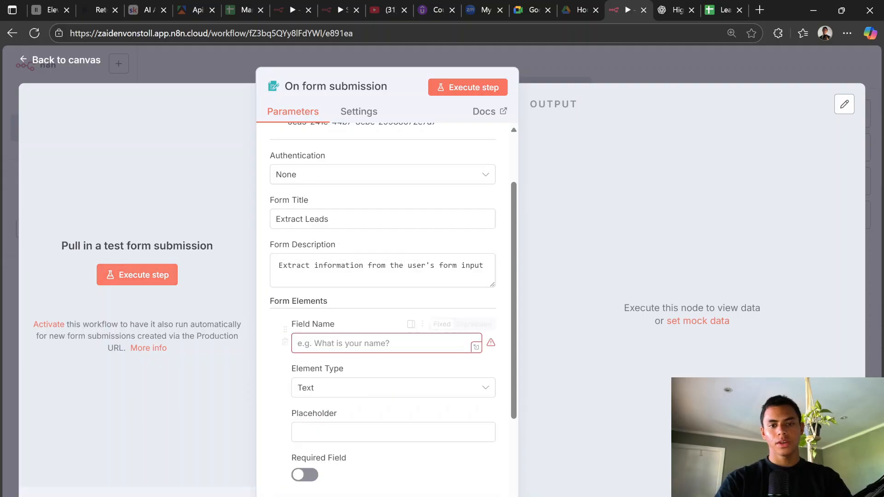
left_click(670, 6)
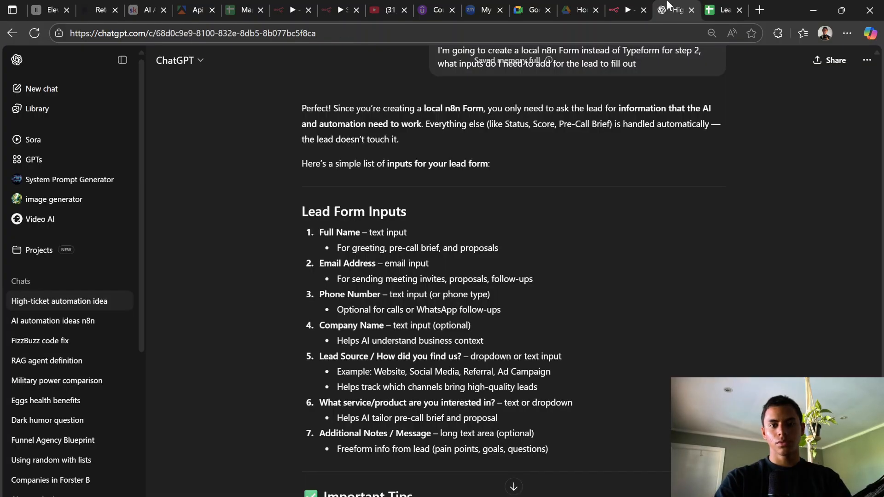
left_click(630, 10)
type("F")
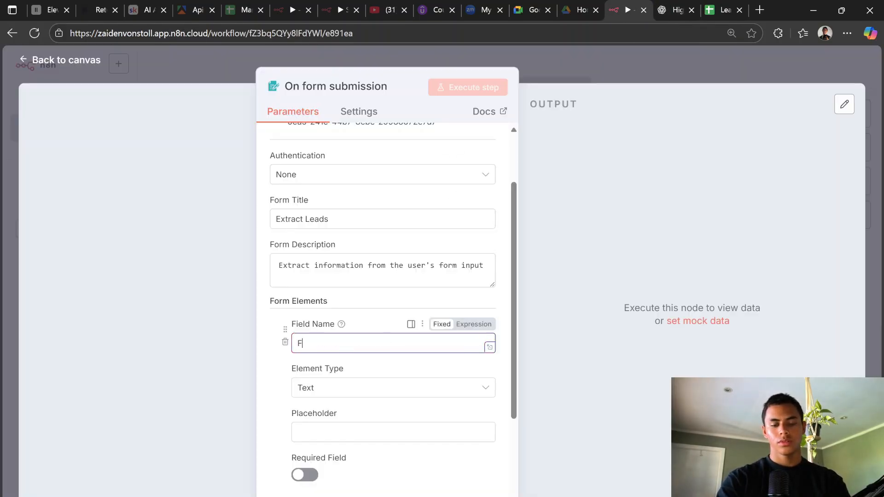
type("ull Name")
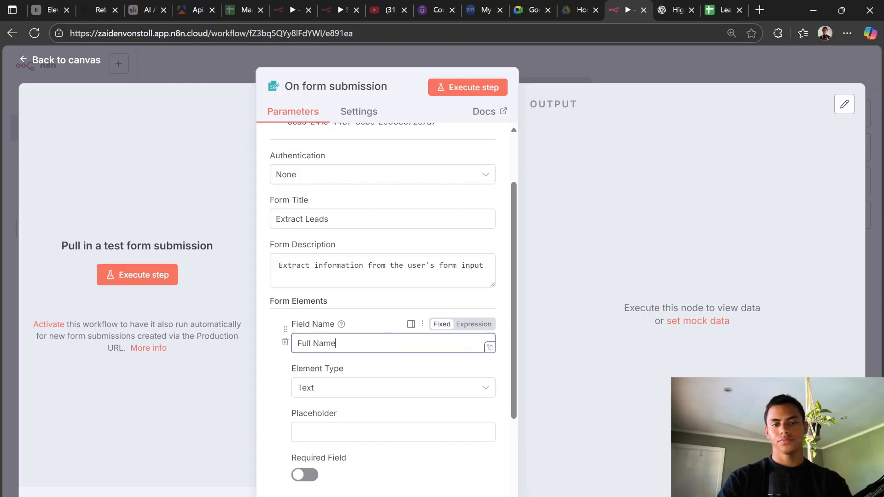
left_click(363, 431)
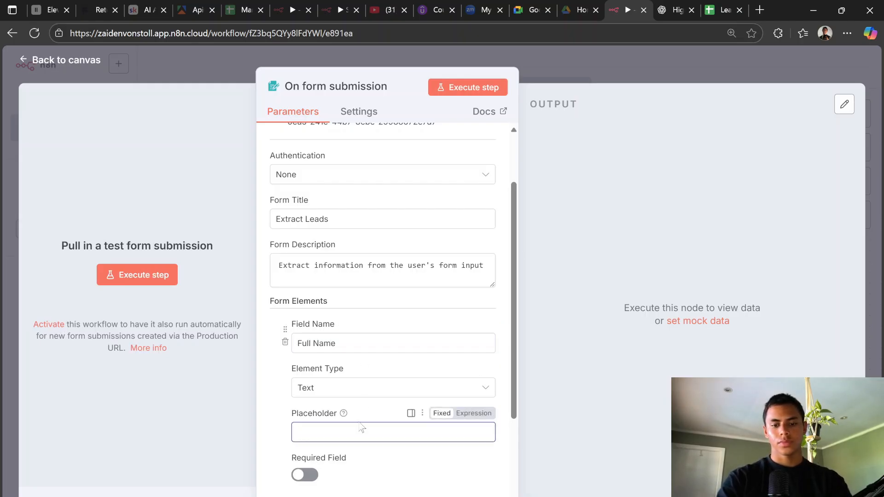
type("Sam")
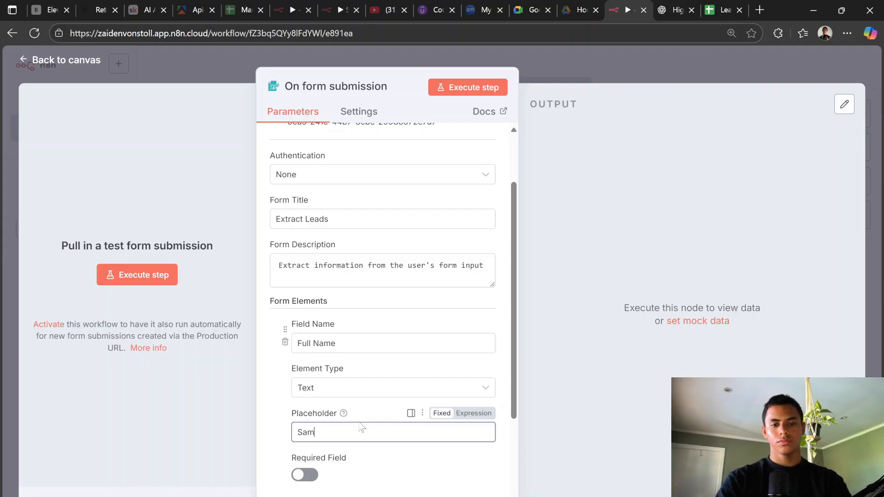
type(" Al")
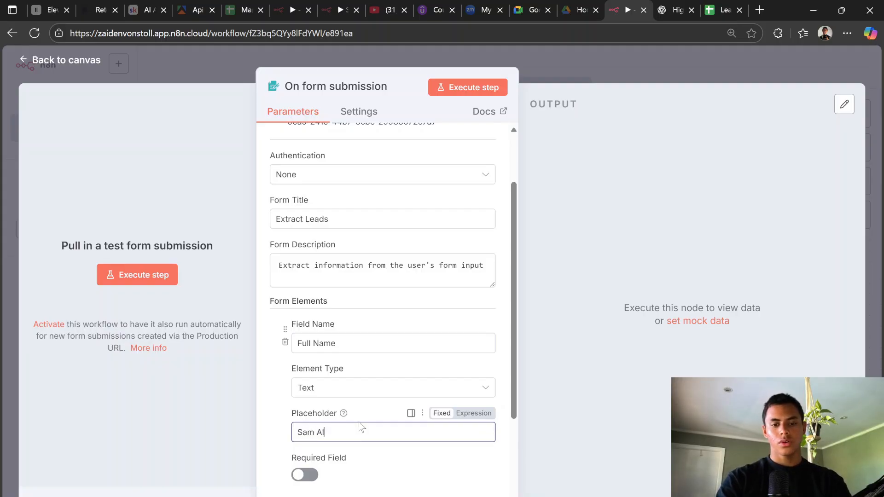
type("tman")
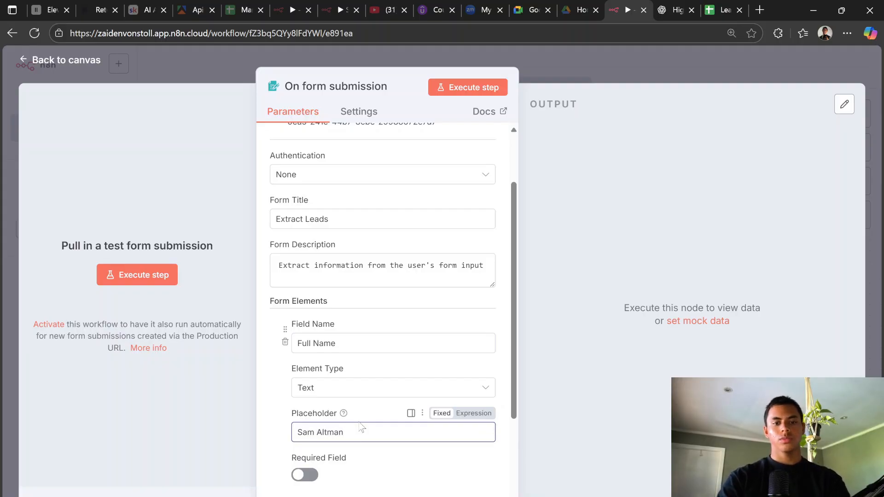
scroll(355, 453, "down", 3)
left_click(305, 351)
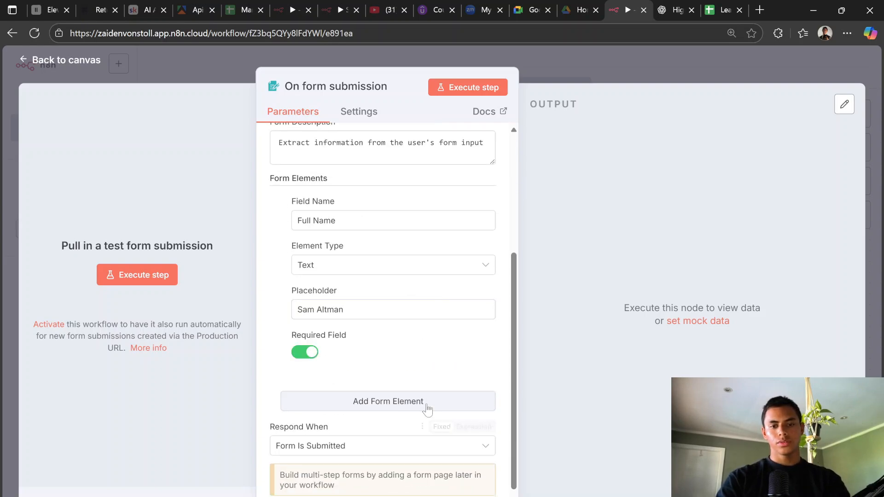
left_click(427, 408)
scroll(442, 318, "down", 3)
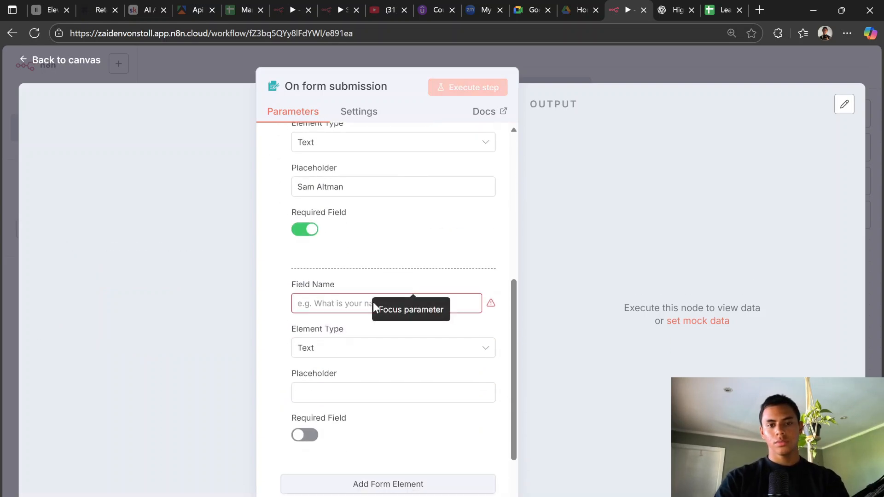
left_click(374, 305)
Step: Name the second field Email, give it a sample email placeholder, and make it required
type("Email")
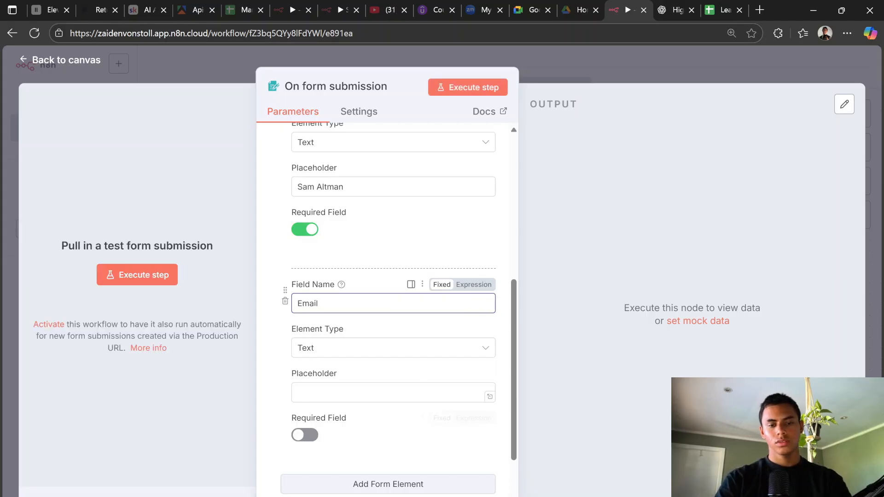
left_click(386, 393)
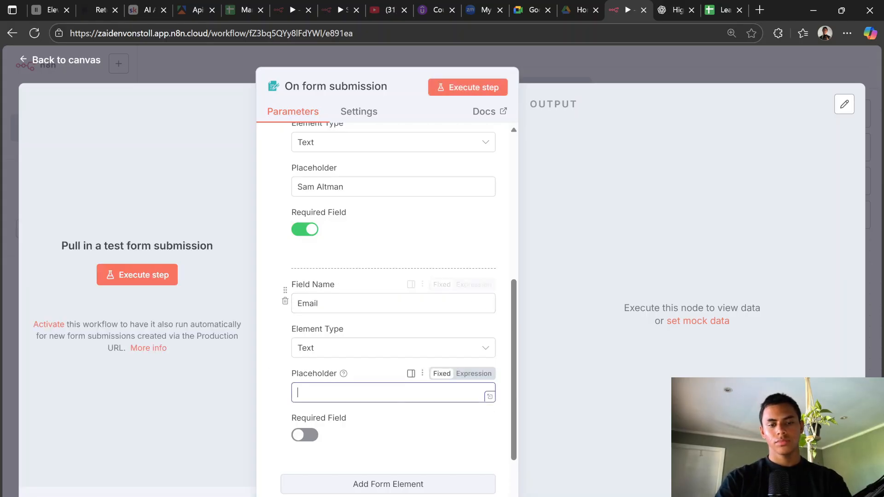
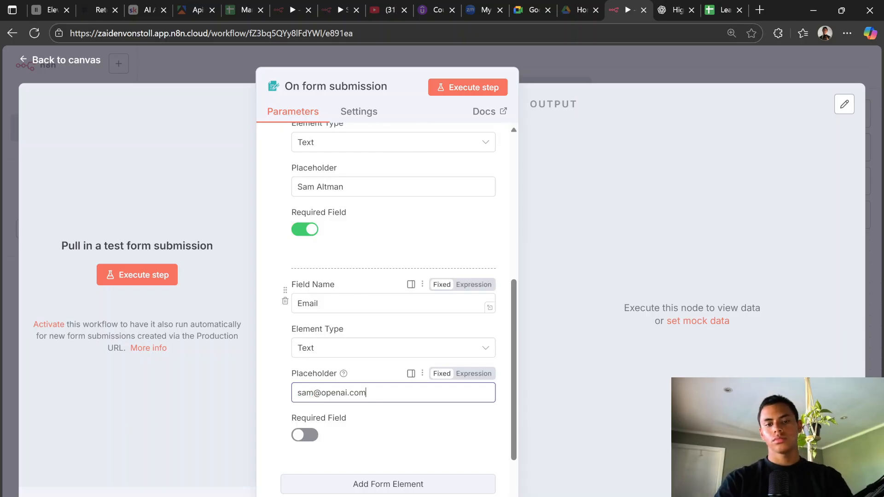
left_click(673, 7)
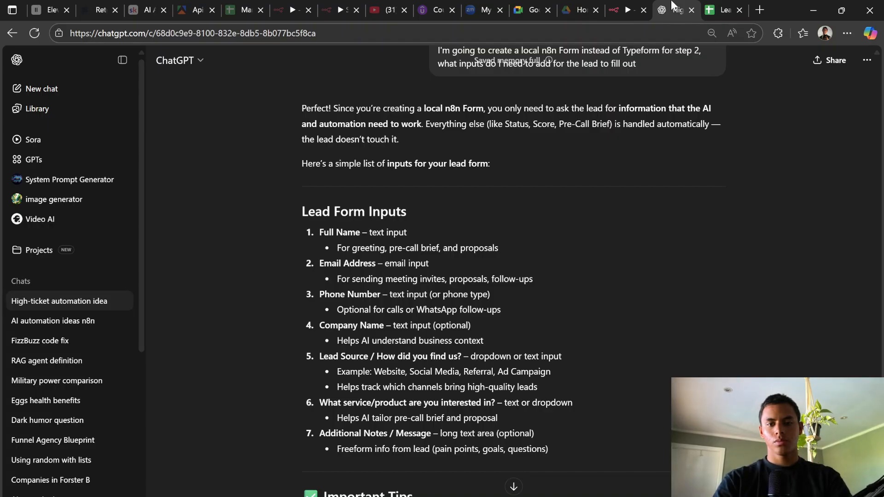
left_click(632, 6)
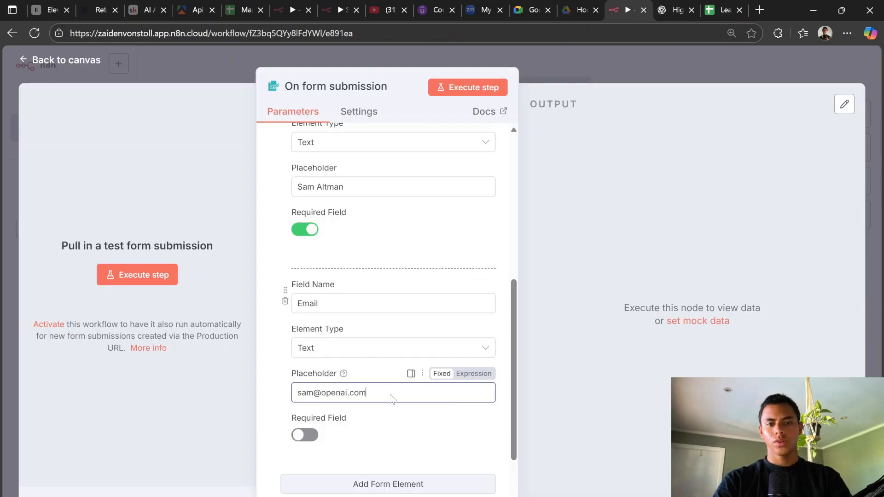
left_click(304, 434)
Step: Add a Phone Number field with a sample phone-number placeholder
scroll(304, 435, "down", 3)
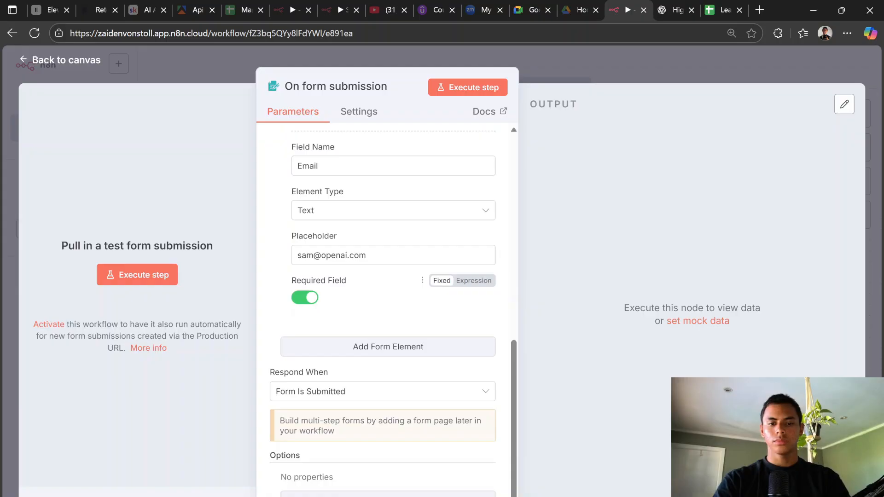
left_click(404, 347)
type("Ph")
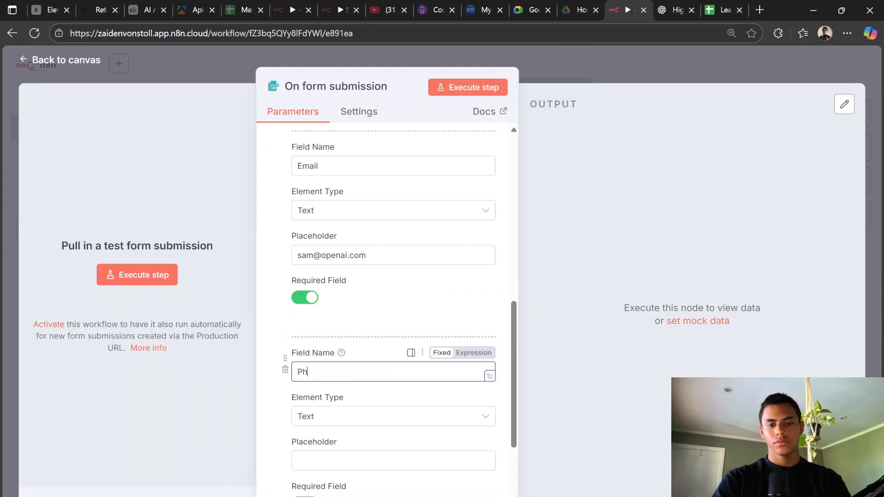
type("one Number")
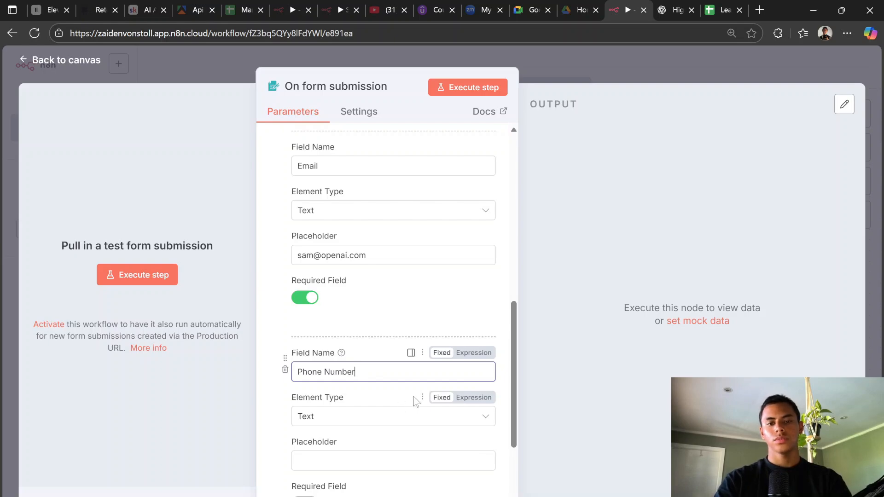
left_click(359, 460)
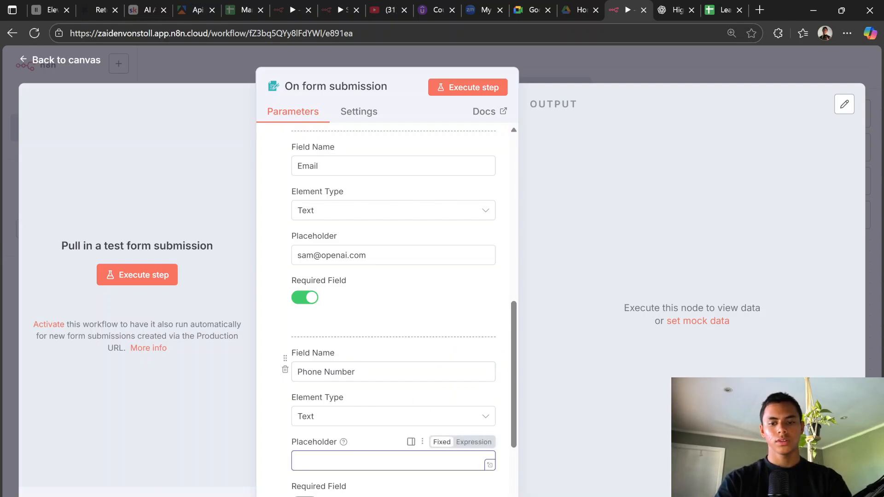
type("1234 ")
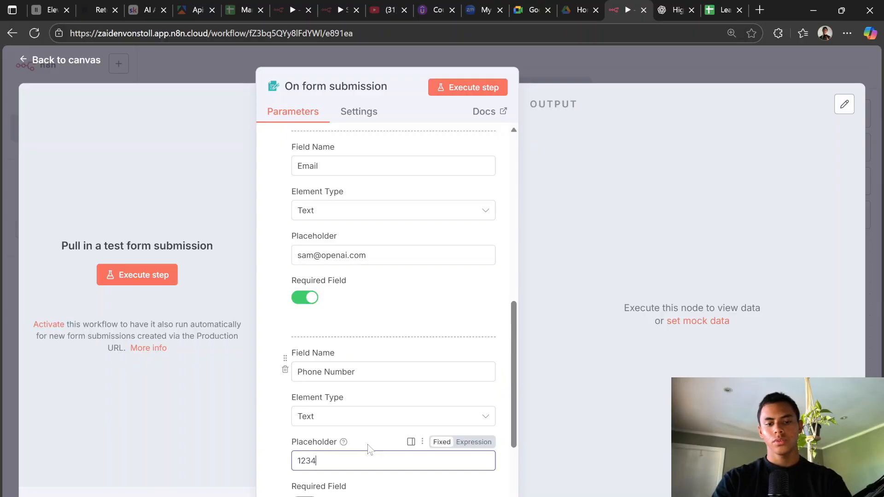
type("5678")
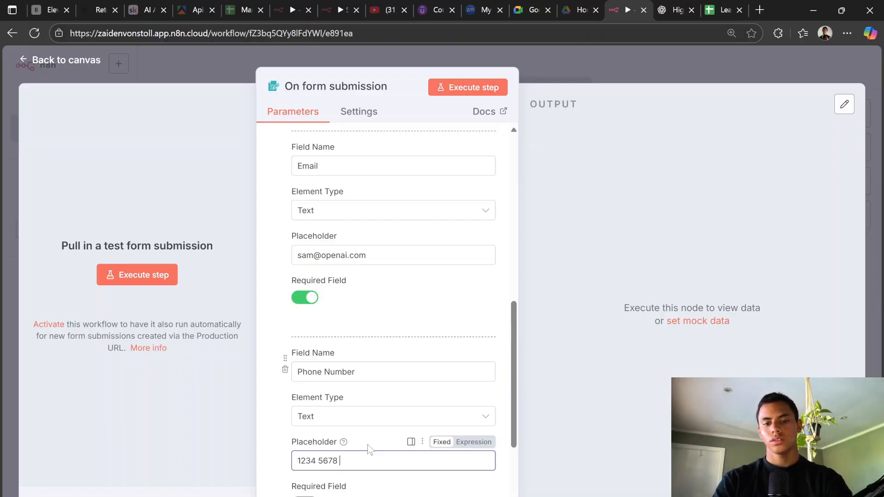
type(" 910")
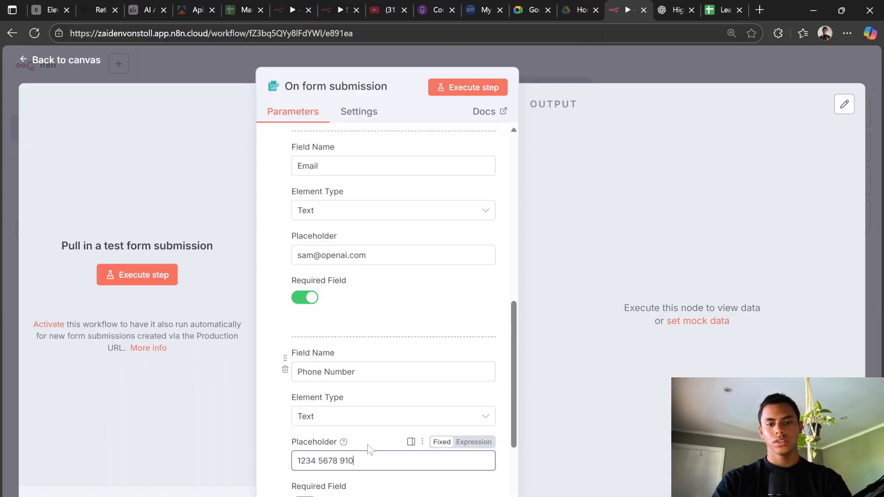
scroll(314, 449, "down", 2)
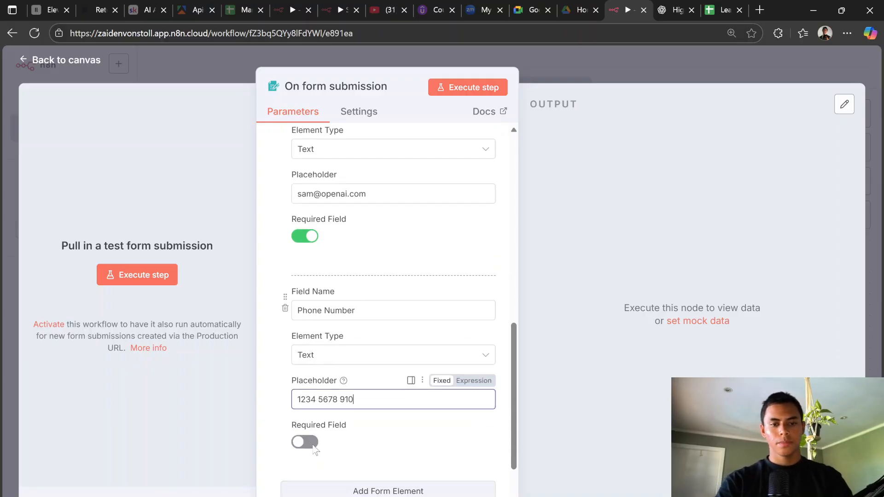
Step: Make Phone Number required and add a required Company Name field with placeholder 'Open AI'
left_click(312, 443)
scroll(332, 450, "down", 4)
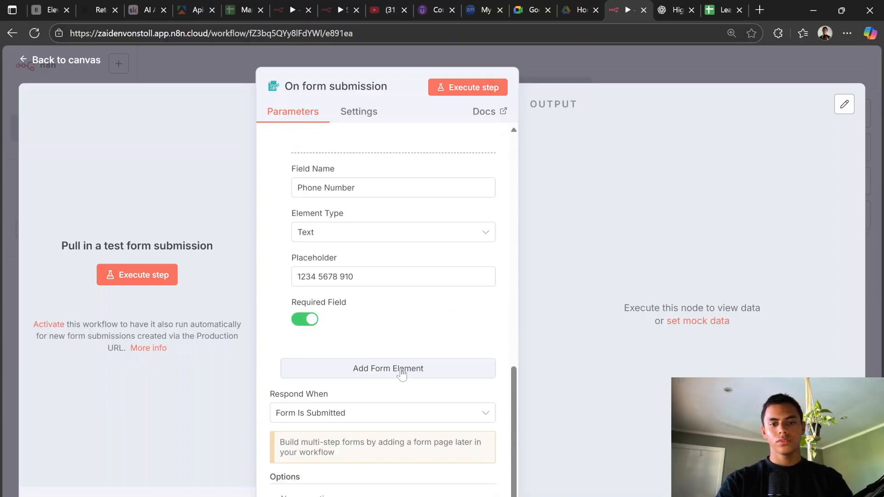
left_click(413, 368)
left_click(677, 8)
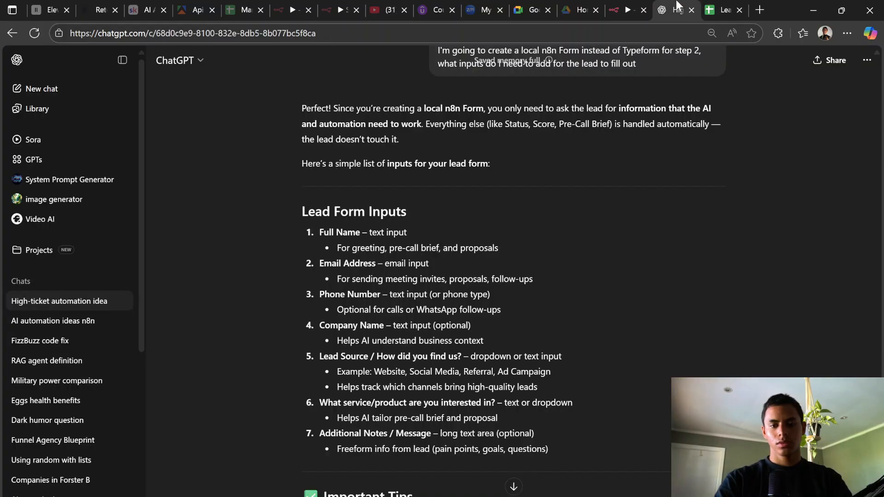
left_click(626, 10)
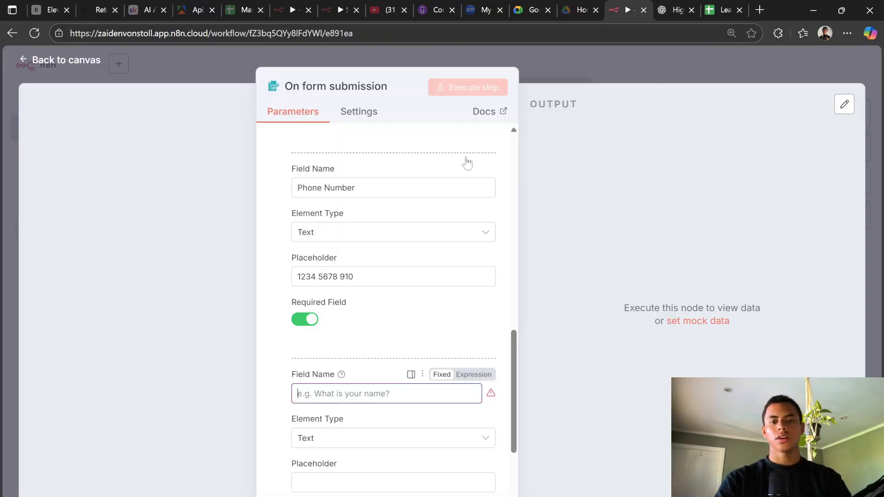
type("Compan")
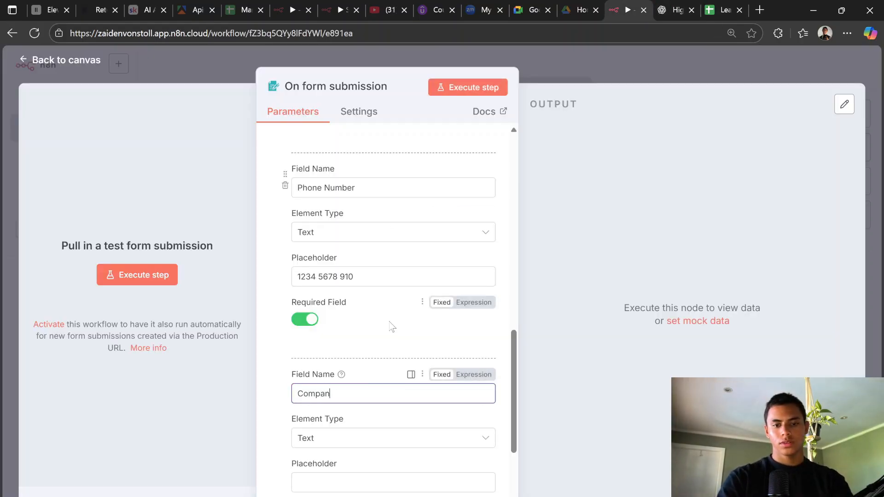
type("y Name")
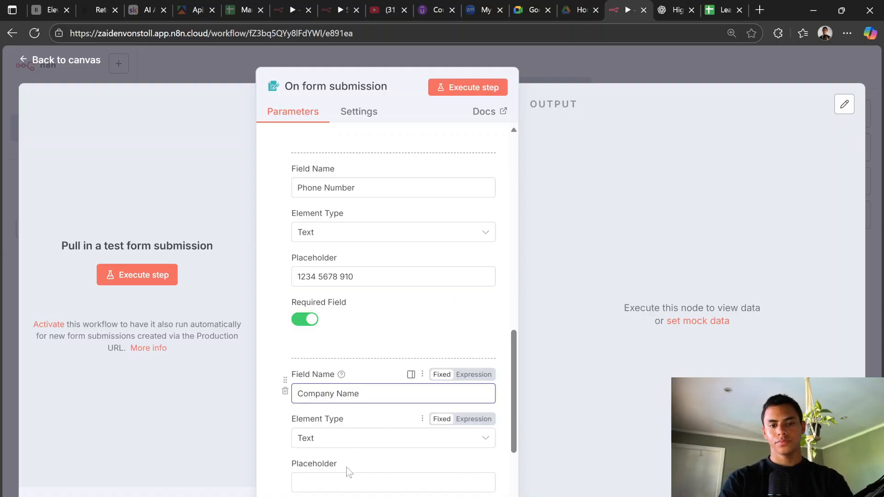
left_click(348, 482)
type("Open AI")
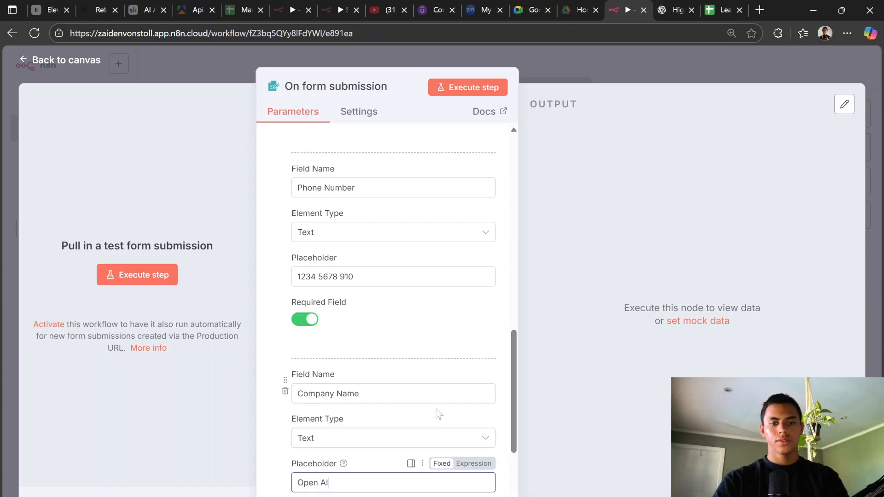
scroll(437, 414, "down", 3)
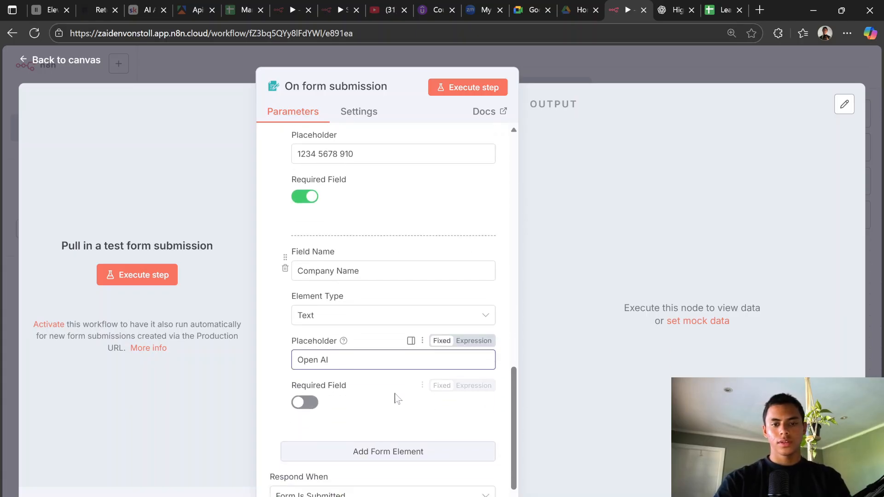
left_click(311, 404)
Step: Add another form field named 'How did you find us?'
left_click(361, 451)
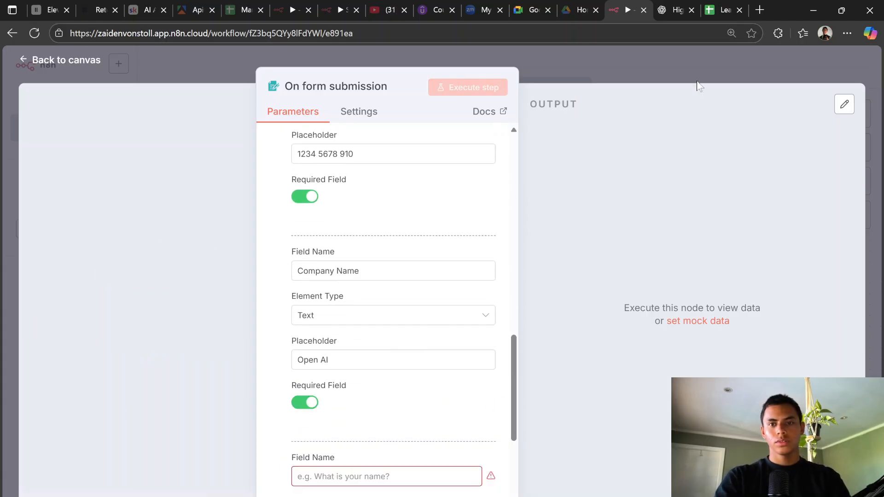
left_click(680, 8)
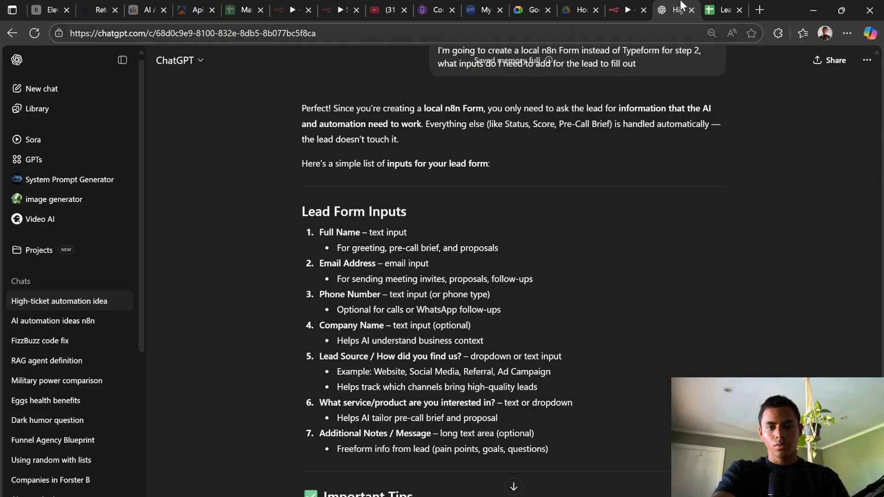
left_click(633, 9)
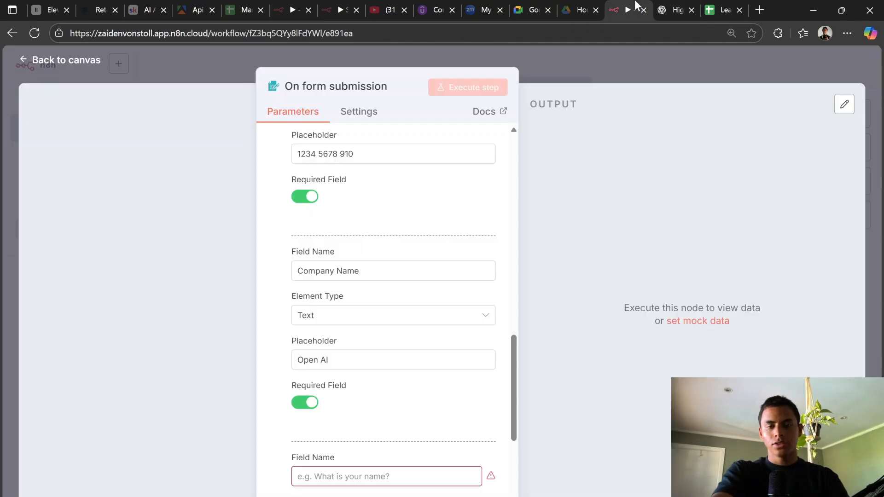
left_click(412, 478)
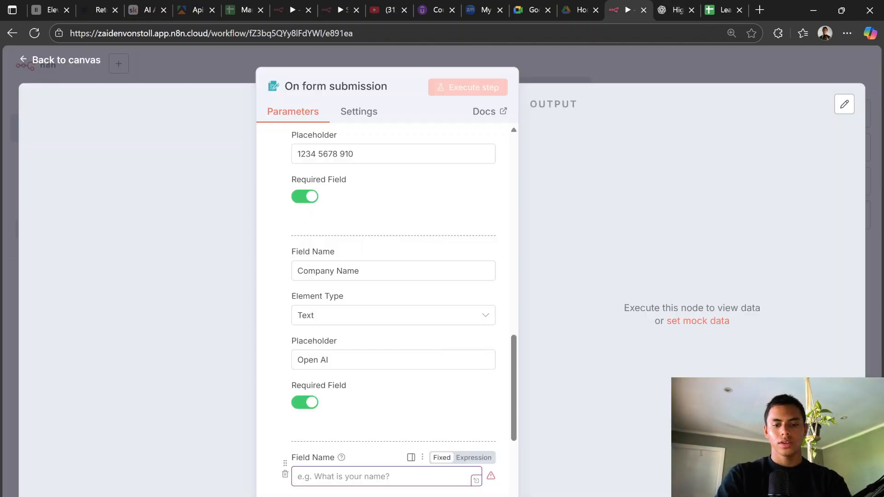
type("How did y")
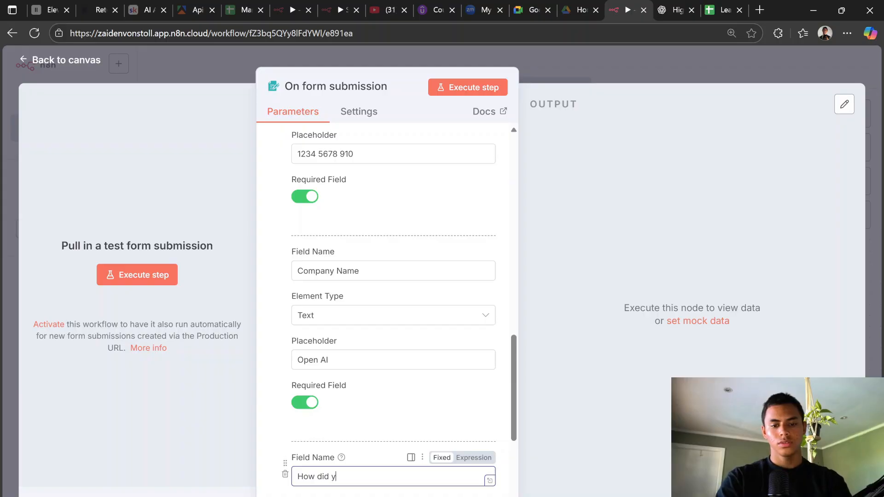
type("ou find ")
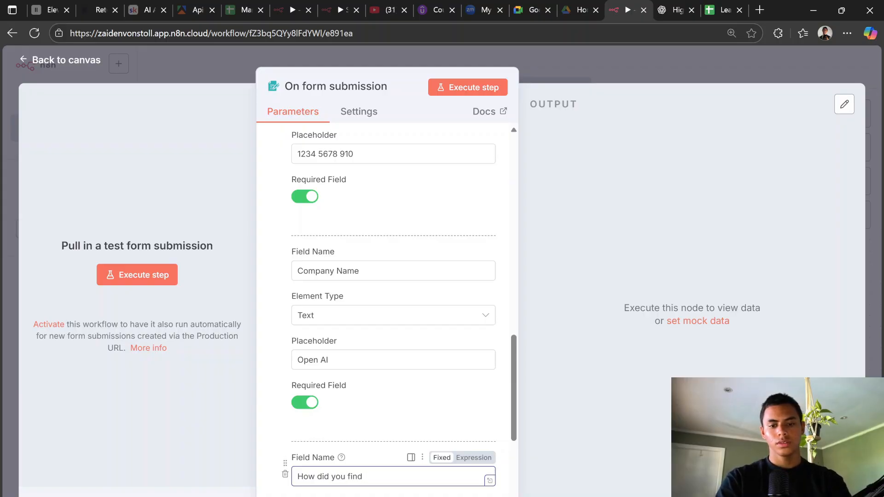
type("us?")
scroll(435, 421, "down", 3)
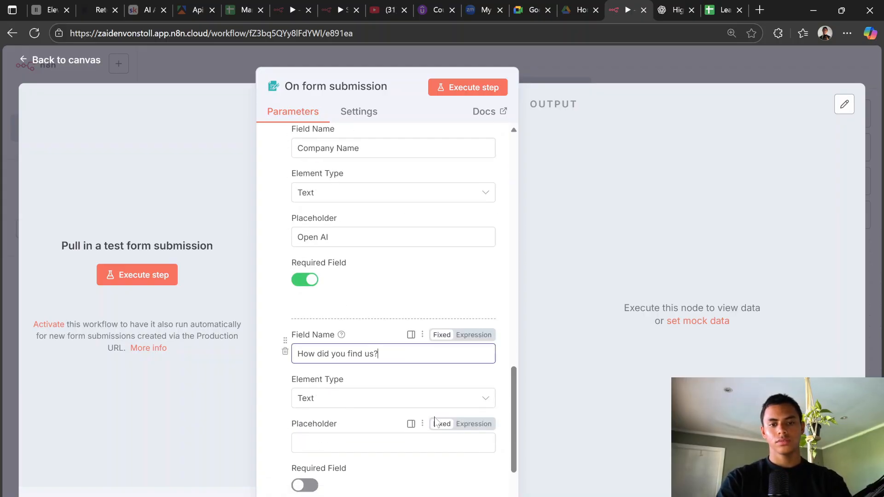
Step: Make 'How did you find us?' a Dropdown with Instagram and YouTube options
left_click(359, 403)
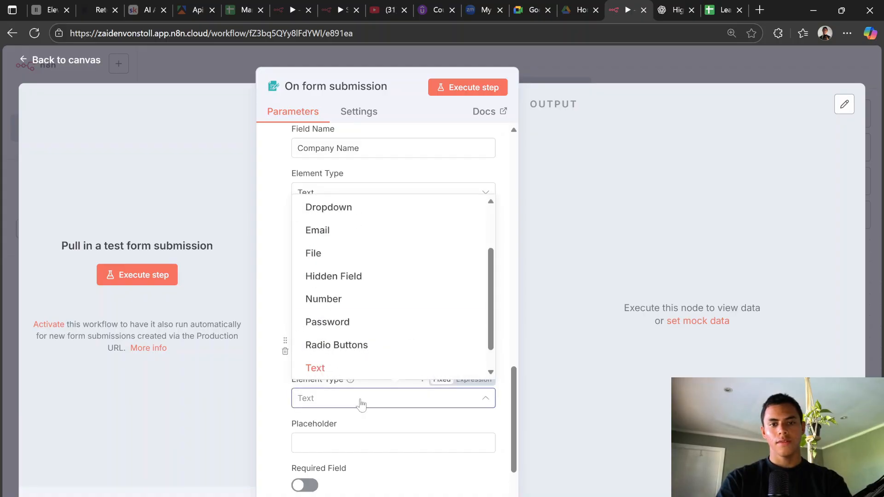
left_click(675, 6)
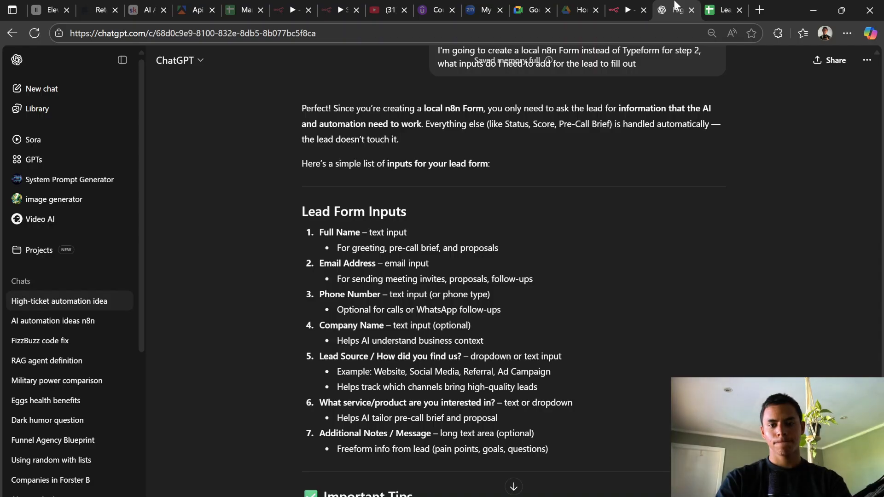
left_click(632, 9)
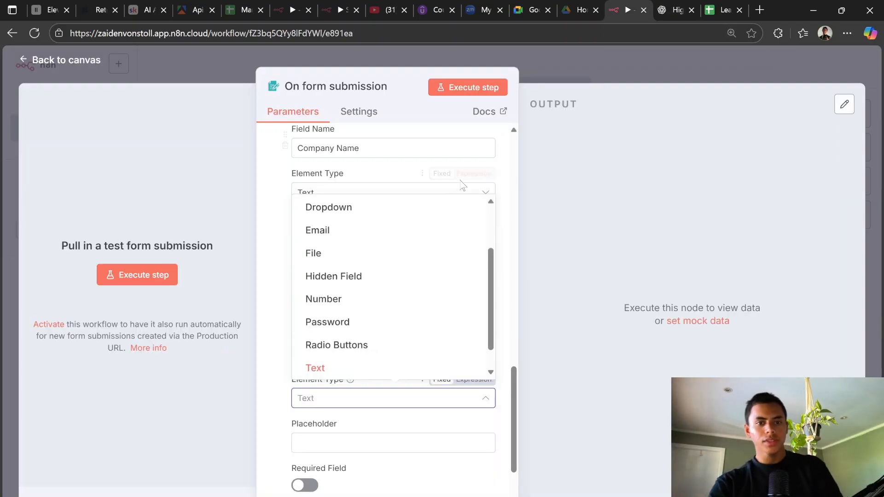
left_click(384, 208)
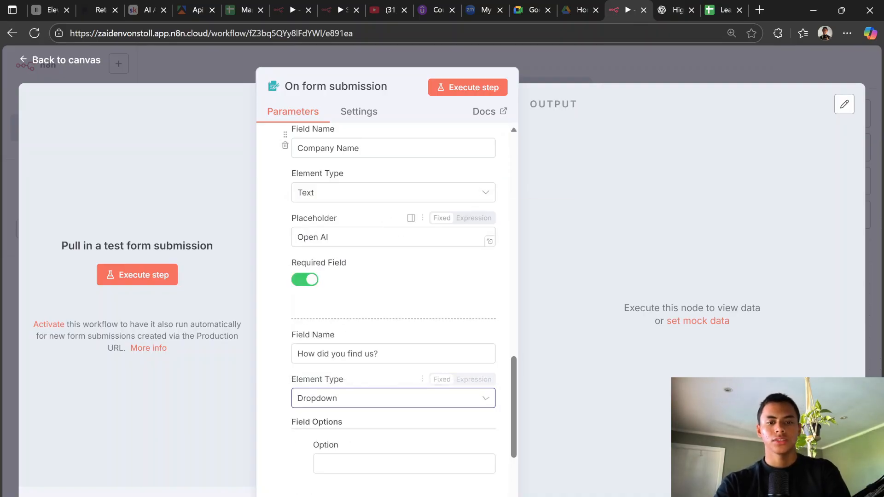
left_click(374, 437)
type("Instgram")
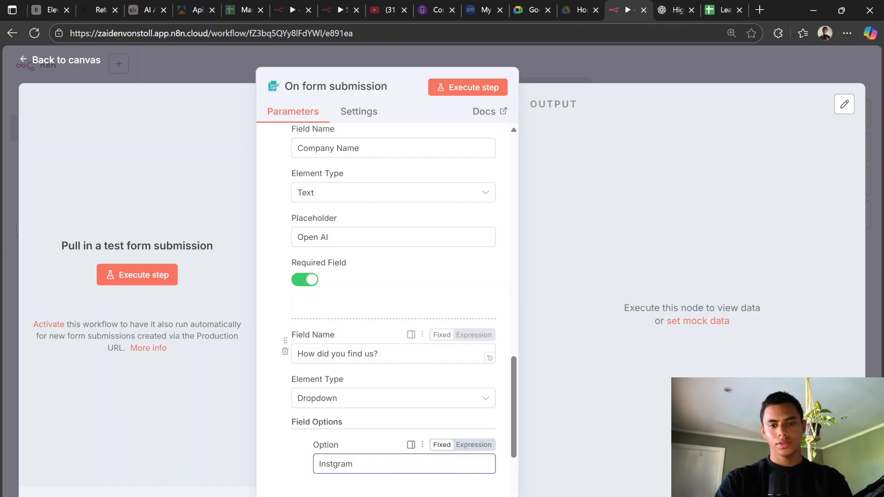
key("BackSpace")
key("BackSpace")
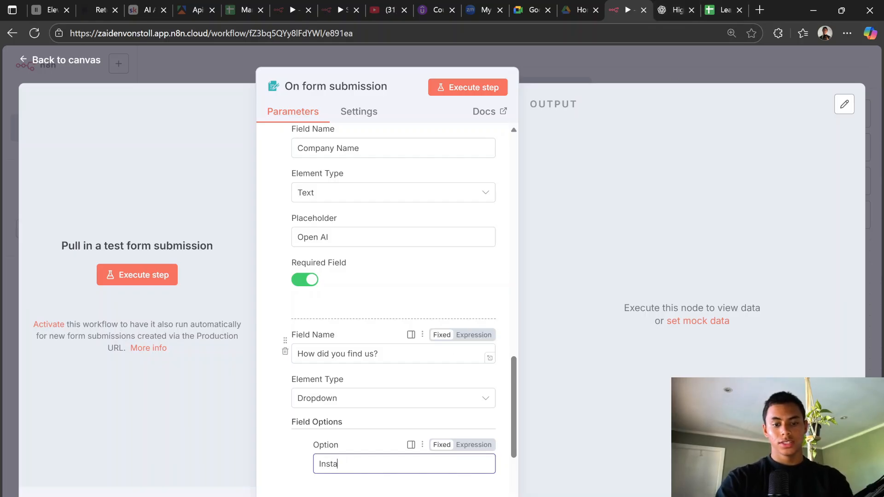
left_click(420, 434)
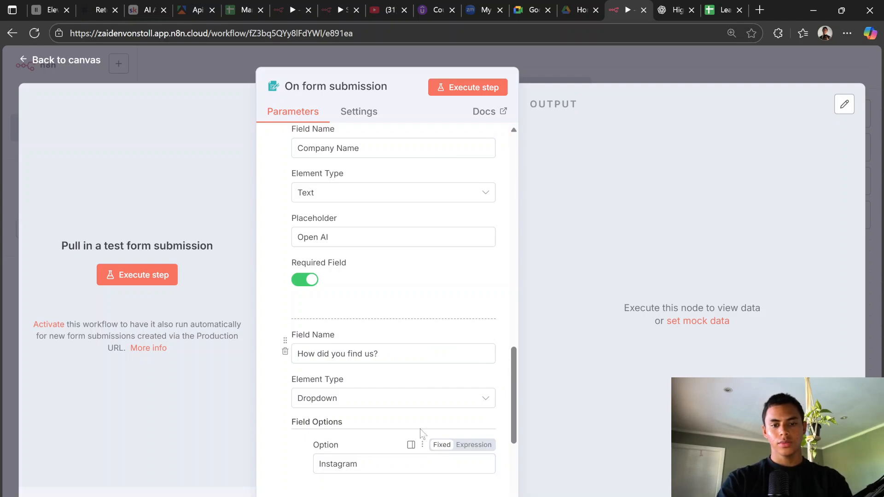
scroll(418, 428, "down", 3)
left_click(405, 397)
left_click(402, 353)
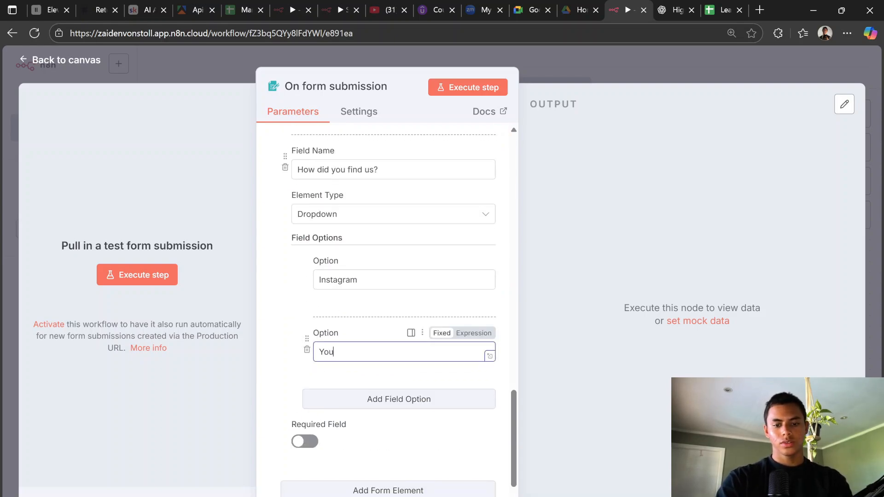
type("YouTube")
Step: Add TikTok, FaceBook and Other options and make the dropdown required
left_click(443, 400)
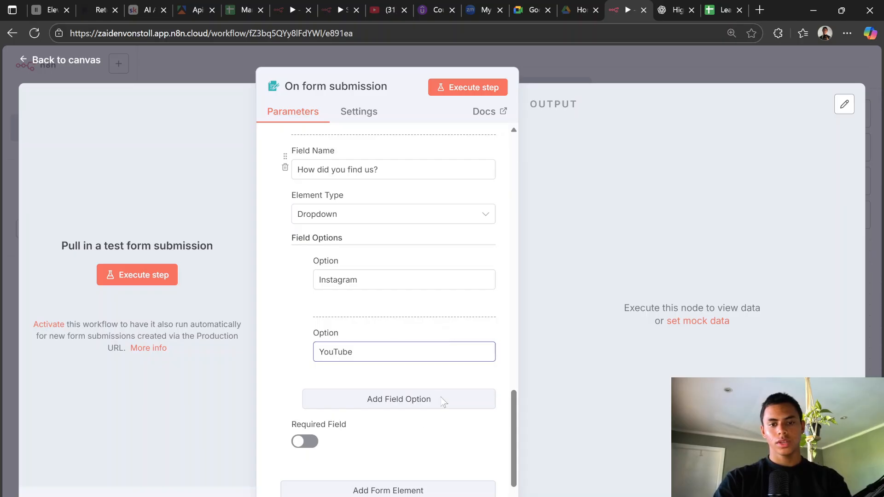
left_click(405, 423)
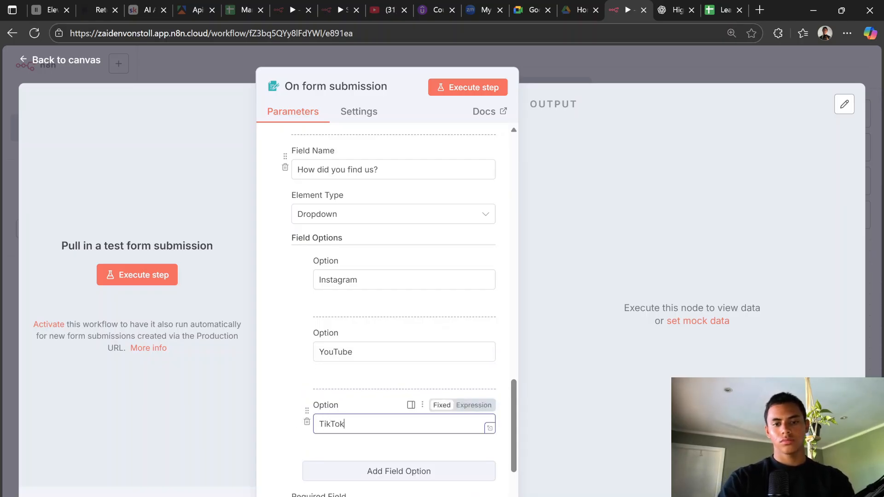
left_click(375, 478)
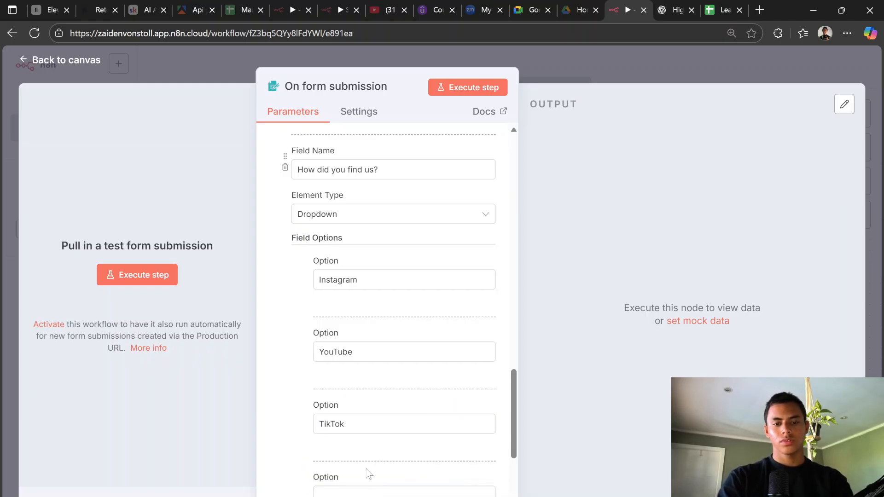
left_click(368, 491)
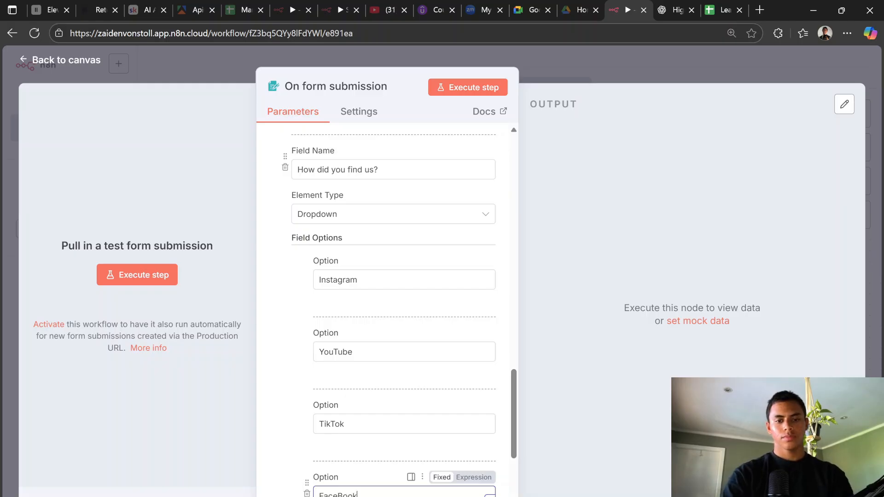
scroll(305, 478, "down", 3)
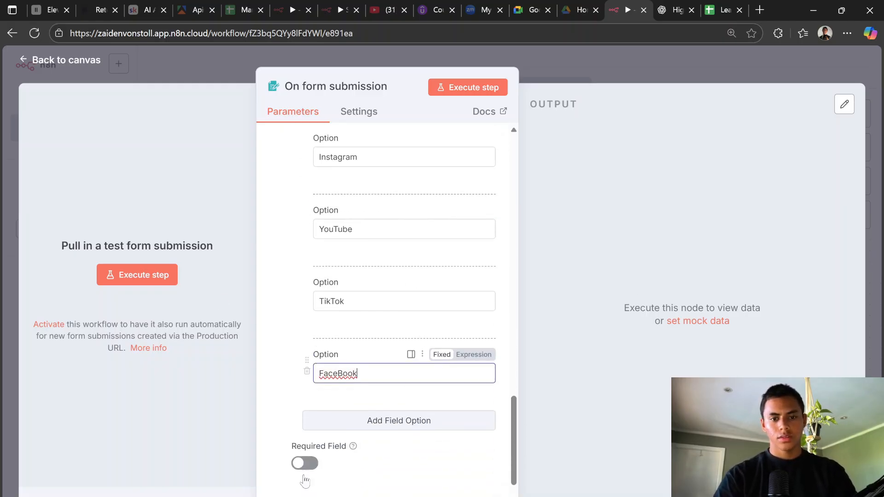
left_click(304, 471)
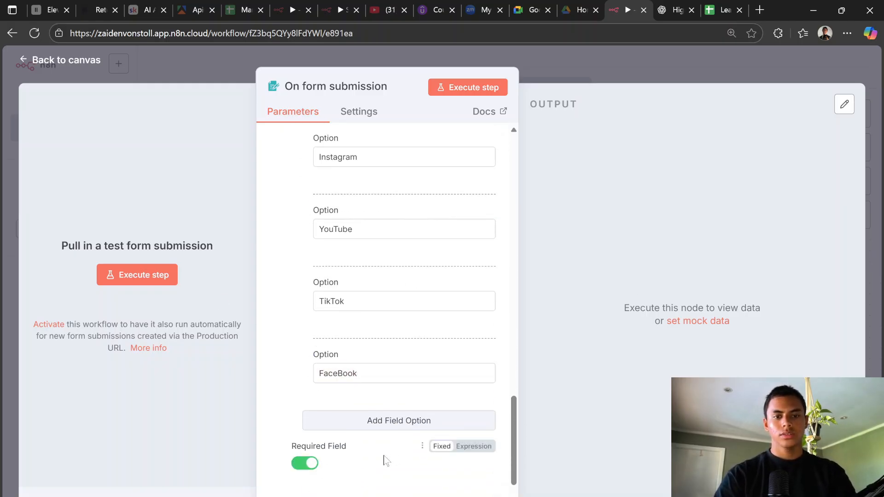
left_click(307, 463)
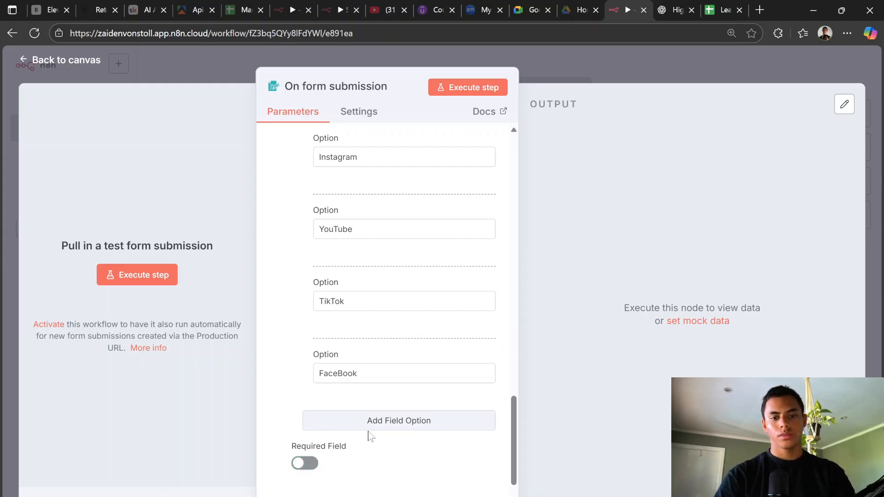
left_click(370, 422)
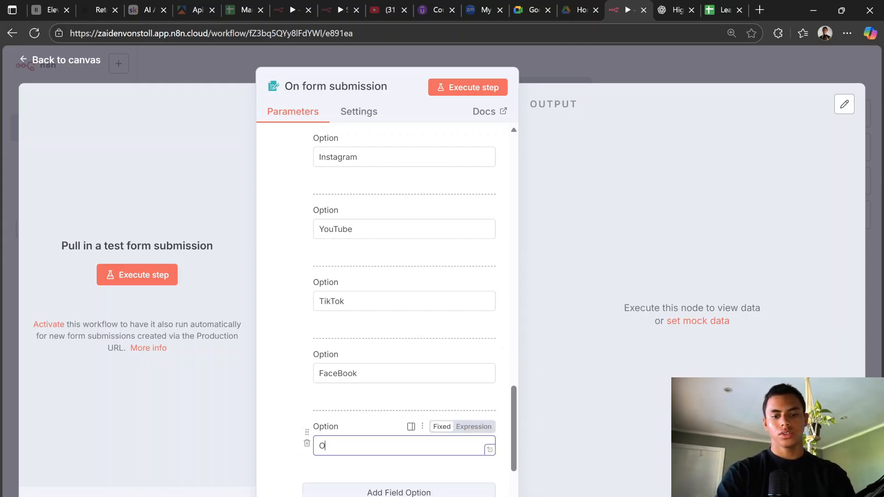
type("Other")
scroll(394, 467, "down", 3)
left_click(304, 412)
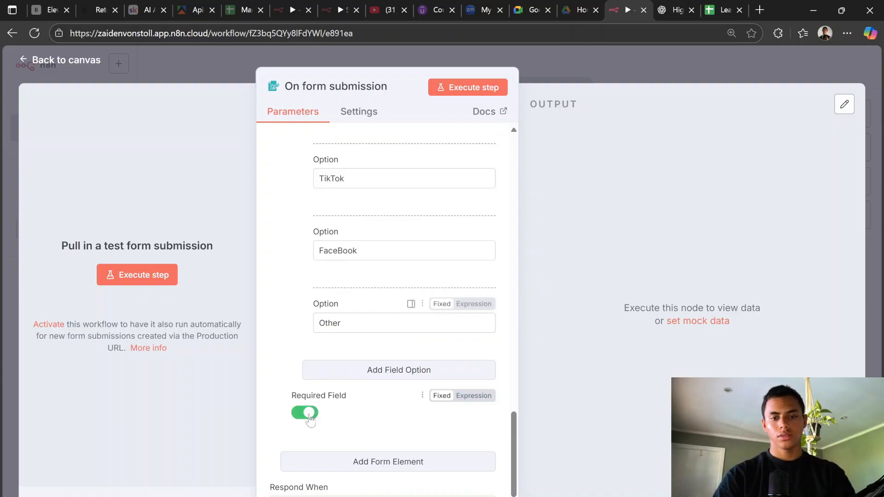
Step: Add another form field and select ChatGPT's sixth suggested question to copy
left_click(381, 469)
left_click(676, 7)
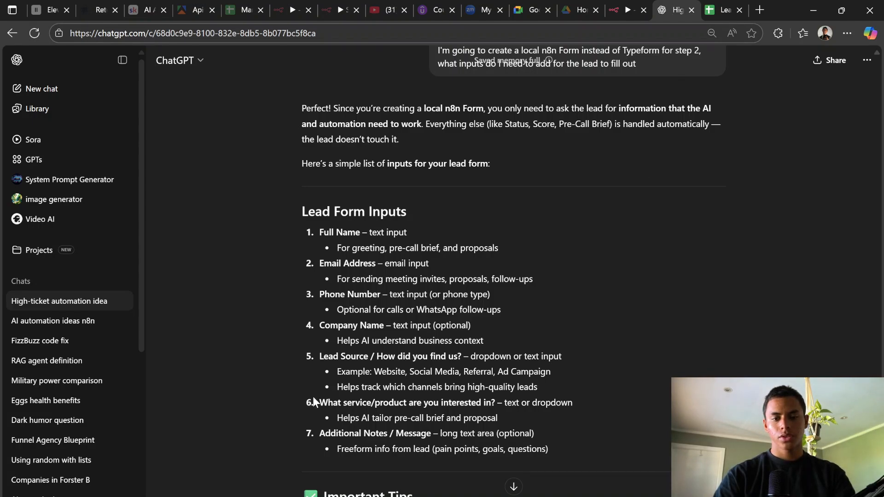
left_click_drag(320, 403, 498, 403)
key("ctrl+c")
Step: Add a required field 'What service are you interested in?' with placeholder 'Web Design', then a new blank field
left_click(628, 10)
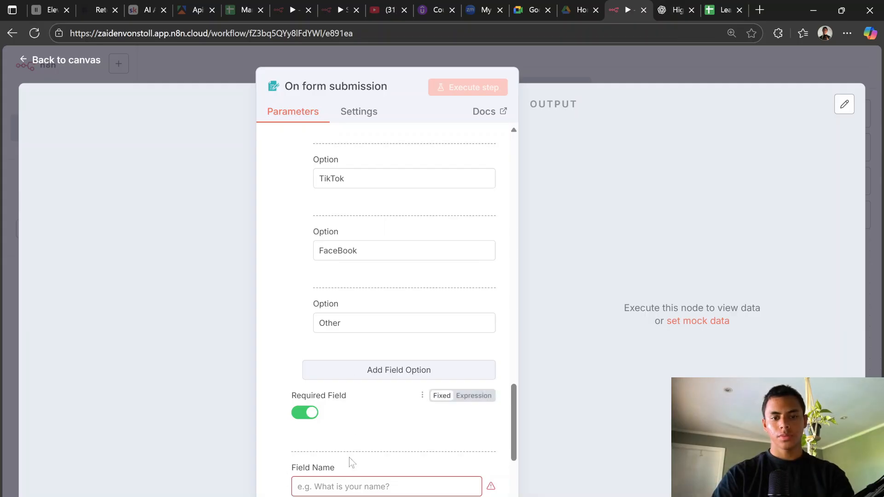
type("v")
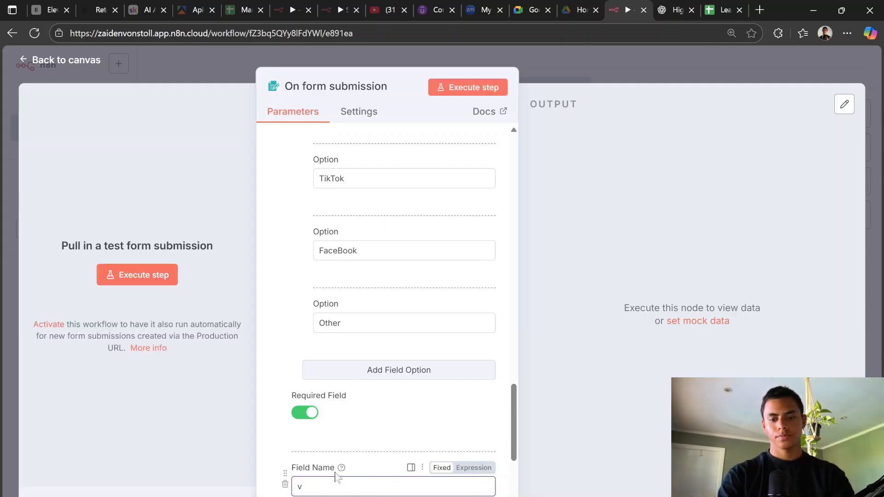
key("BackSpace")
key("ctrl+v")
scroll(414, 405, "down", 4)
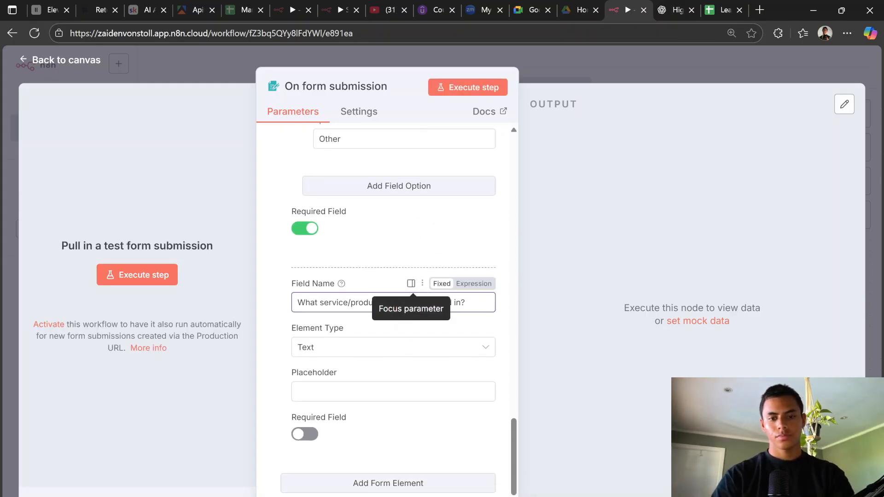
left_click(393, 391)
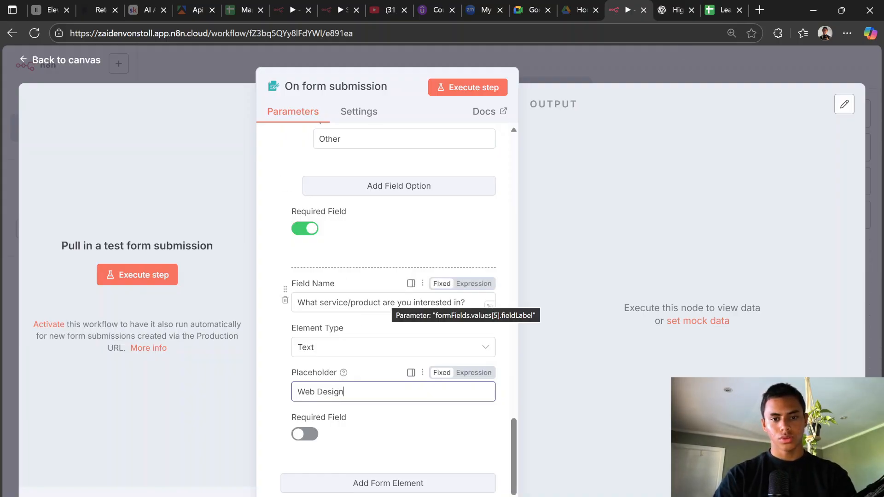
left_click_drag(387, 302, 348, 303)
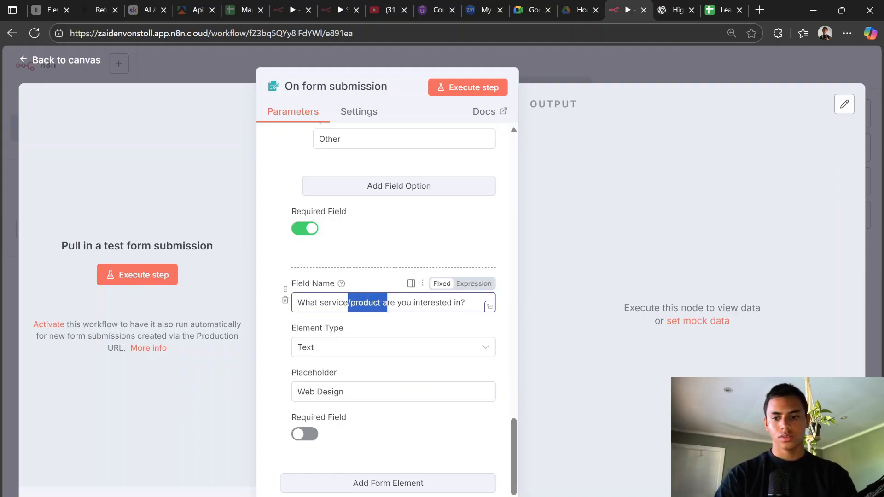
key("BackSpace")
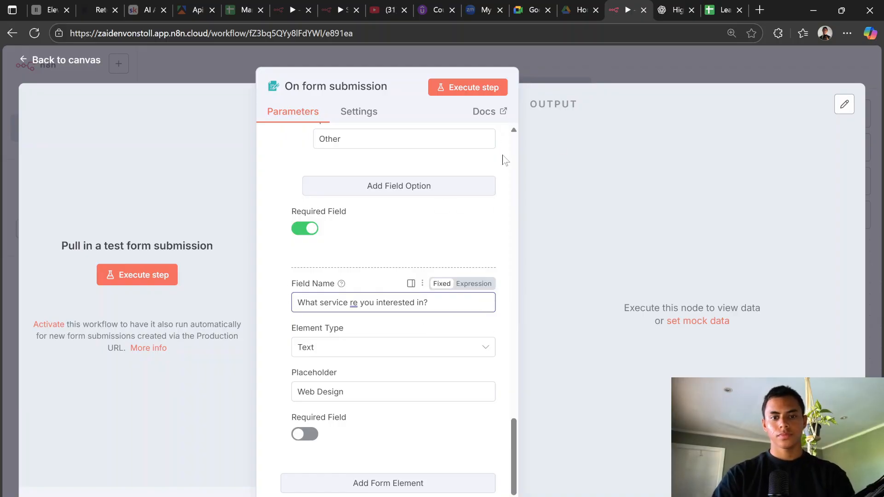
type("a")
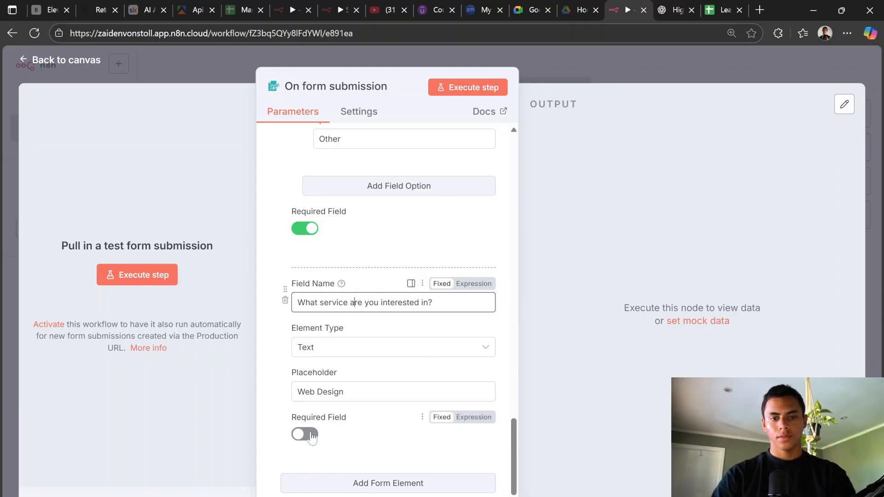
left_click(312, 435)
left_click(438, 483)
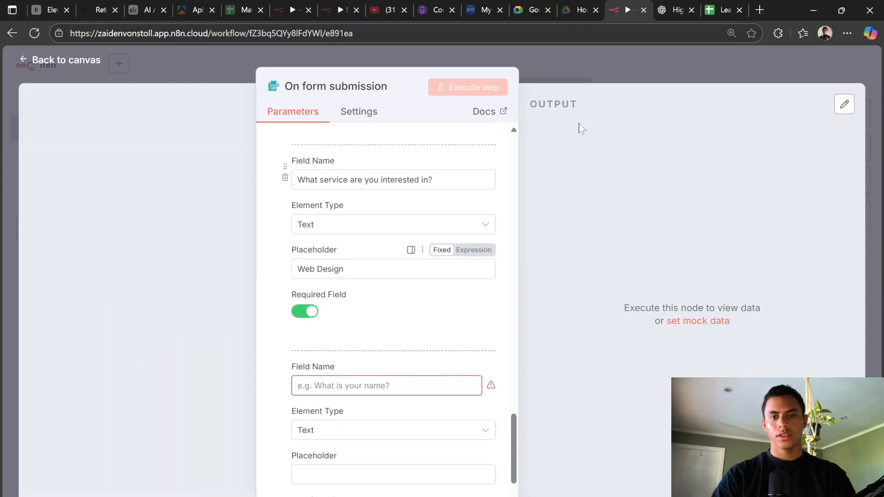
Step: Name the new form field 'Anything else we need to know?'
left_click(664, 7)
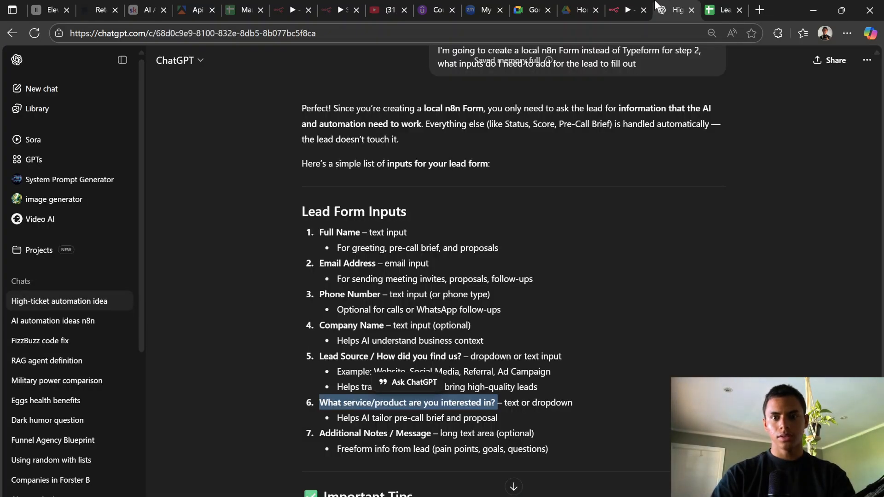
left_click(627, 9)
left_click(677, 8)
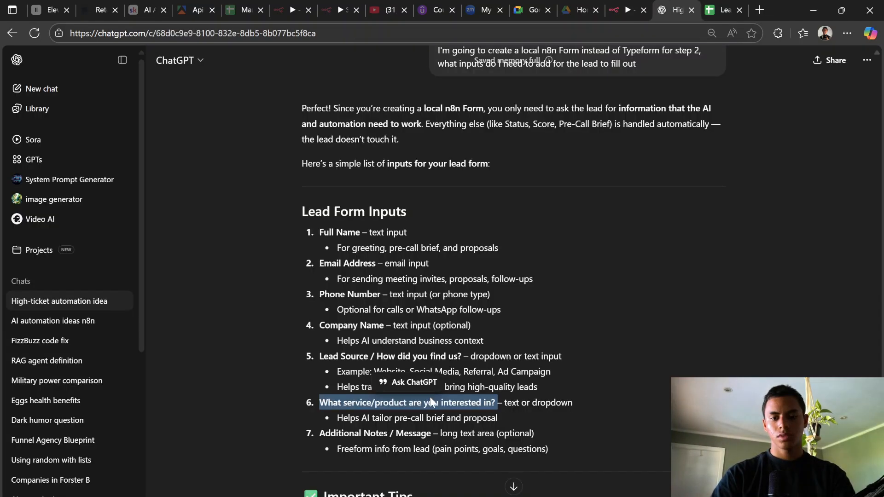
left_click(626, 10)
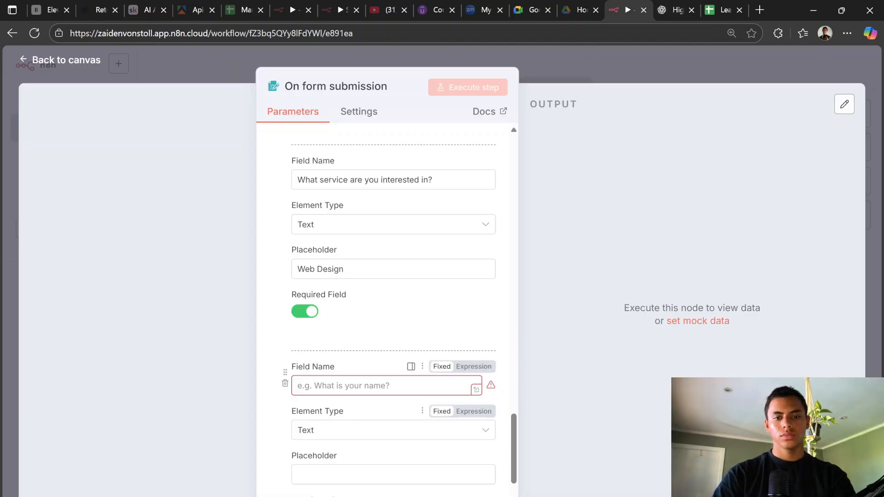
left_click(368, 386)
type("Anything")
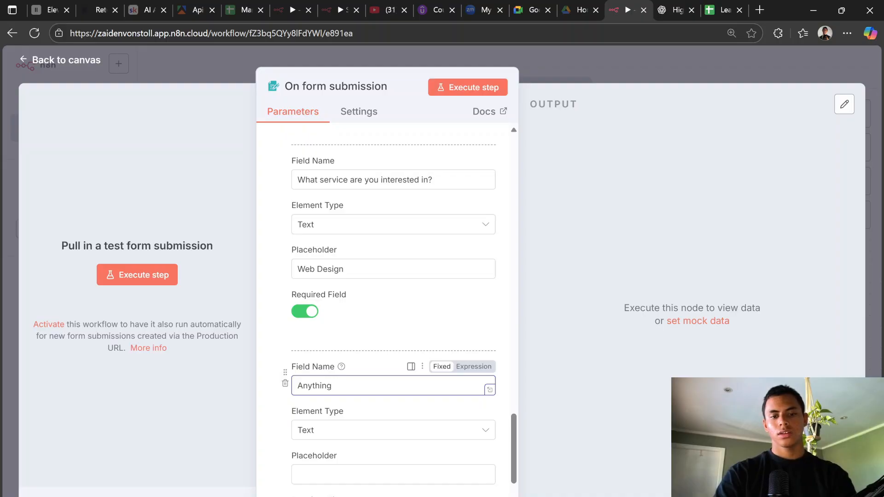
type(" else w")
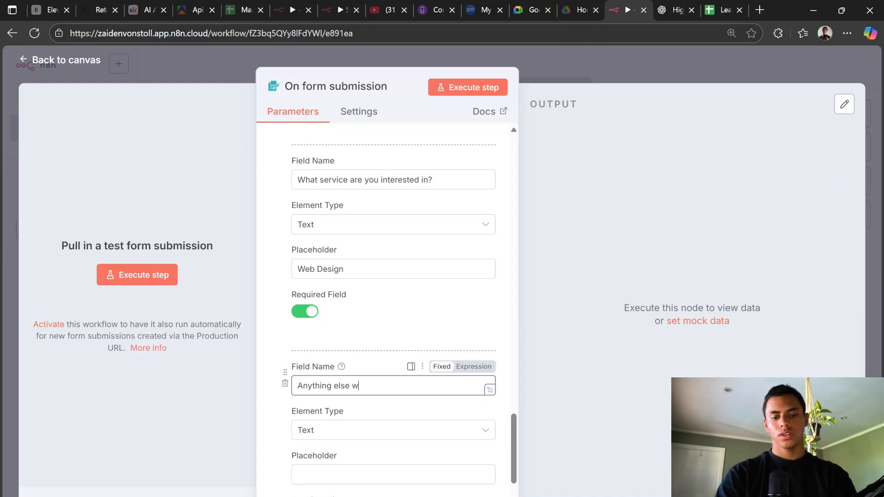
type("e need to know?")
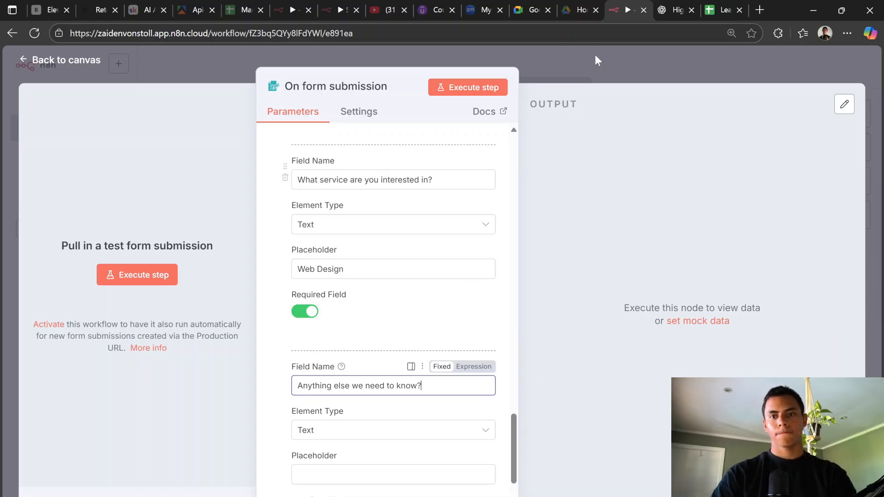
Step: Keep that field's element type as Text after comparing it with ChatGPT's suggested lead form inputs
left_click(675, 10)
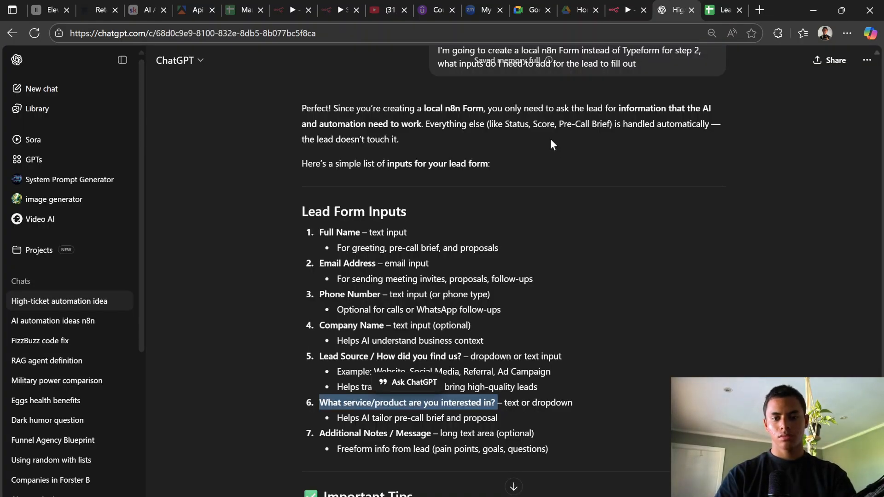
left_click(626, 10)
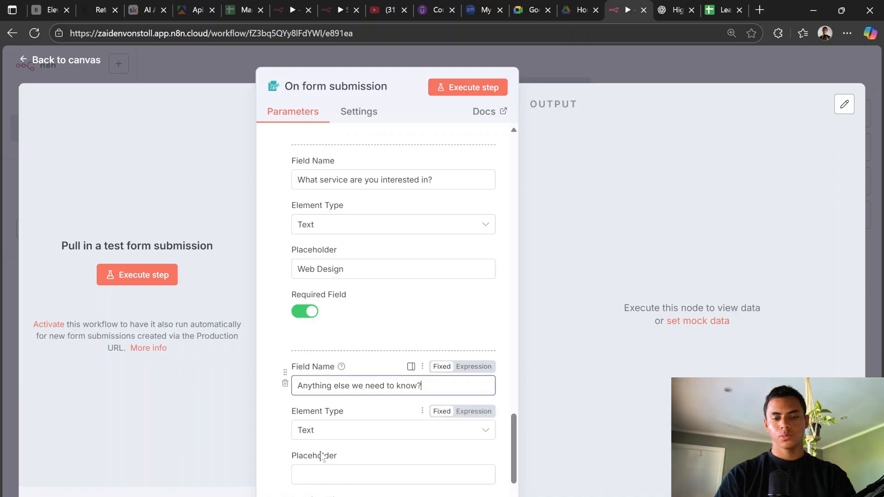
left_click(348, 437)
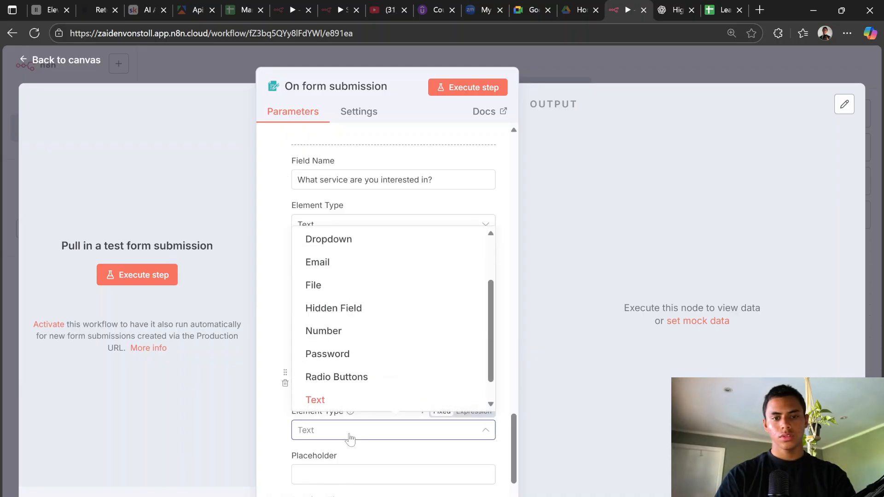
left_click(350, 432)
scroll(350, 437, "down", 5)
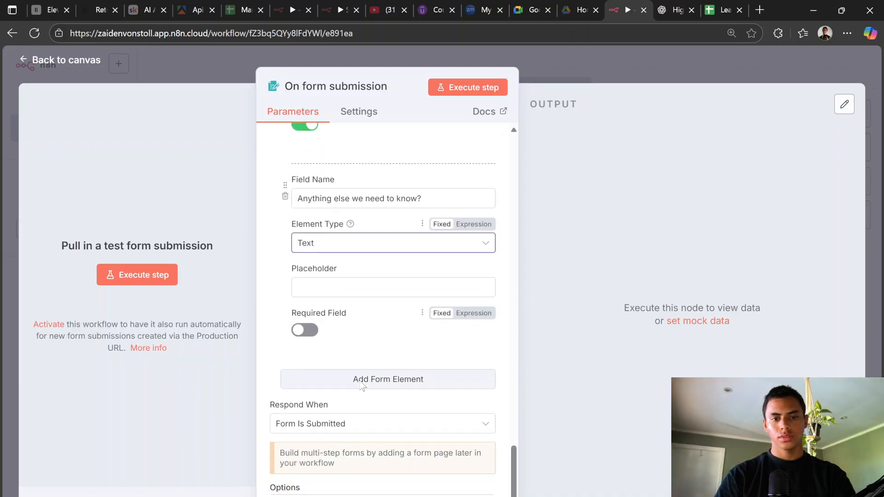
left_click(675, 10)
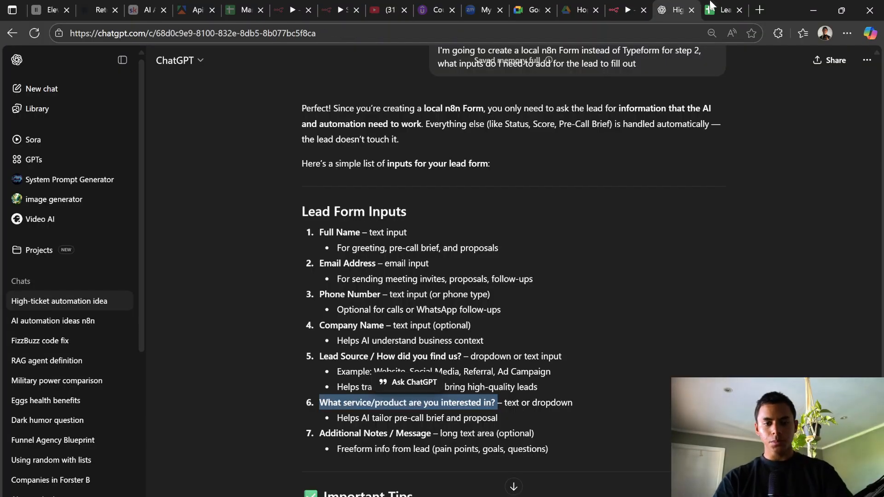
scroll(664, 265, "down", 5)
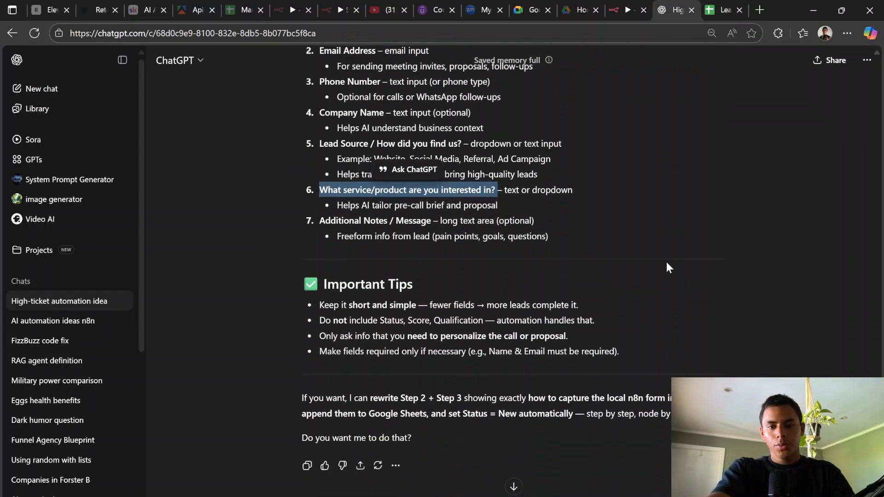
scroll(584, 206, "down", 1)
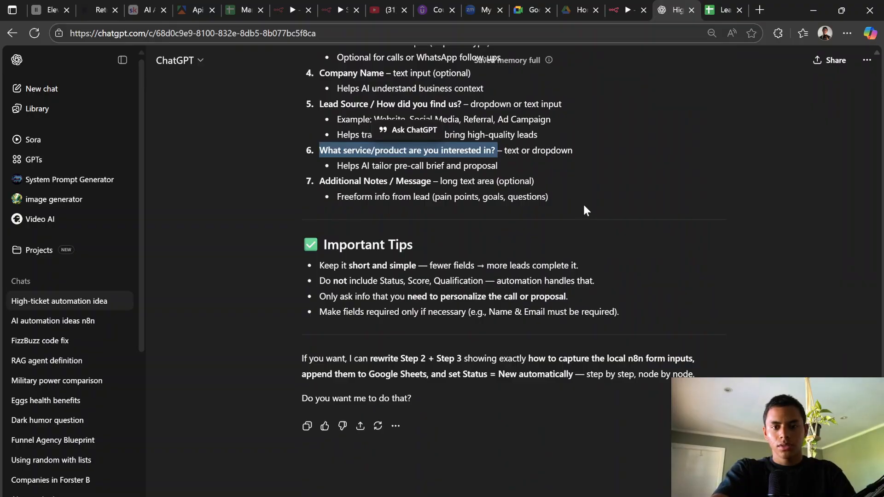
scroll(584, 205, "up", 15)
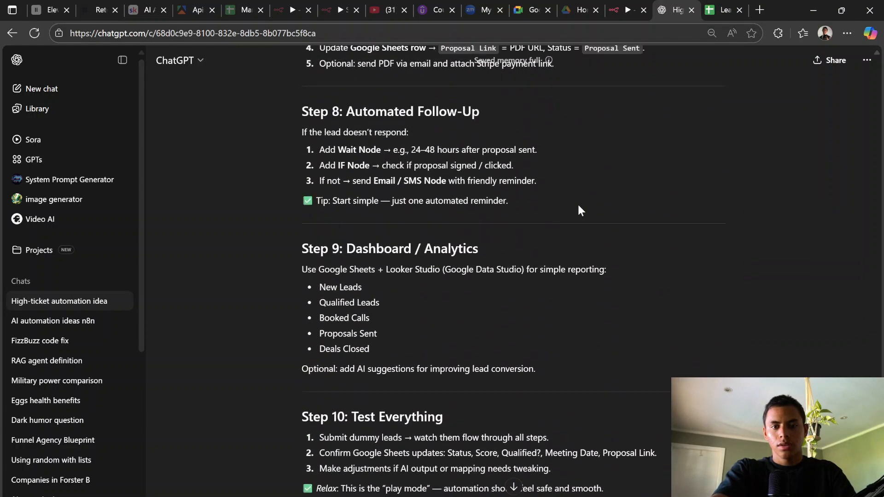
scroll(578, 205, "up", 10)
left_click(616, 6)
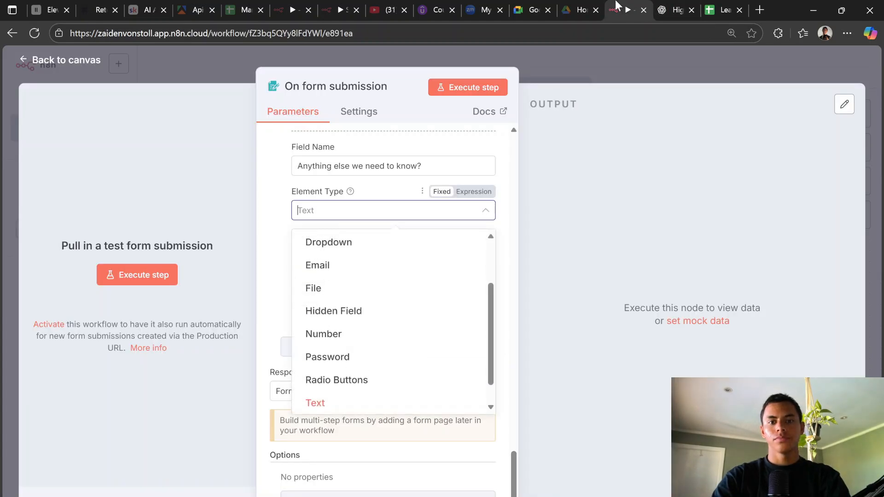
left_click(673, 6)
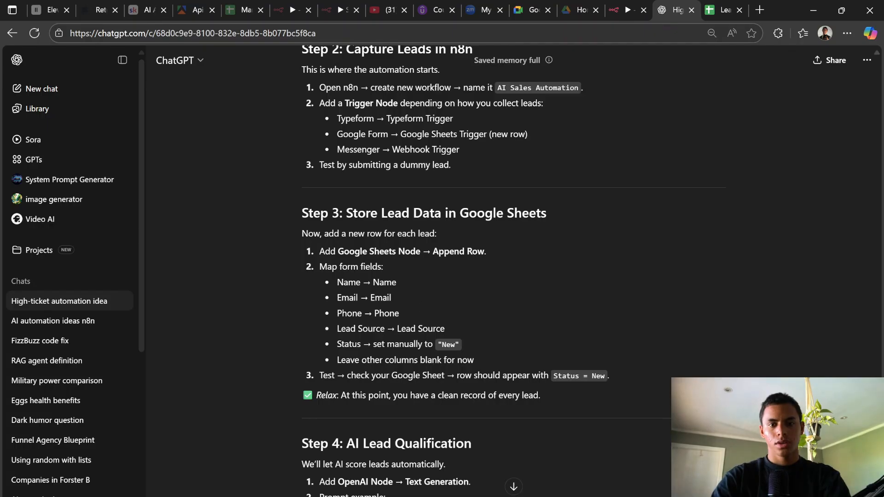
left_click(626, 9)
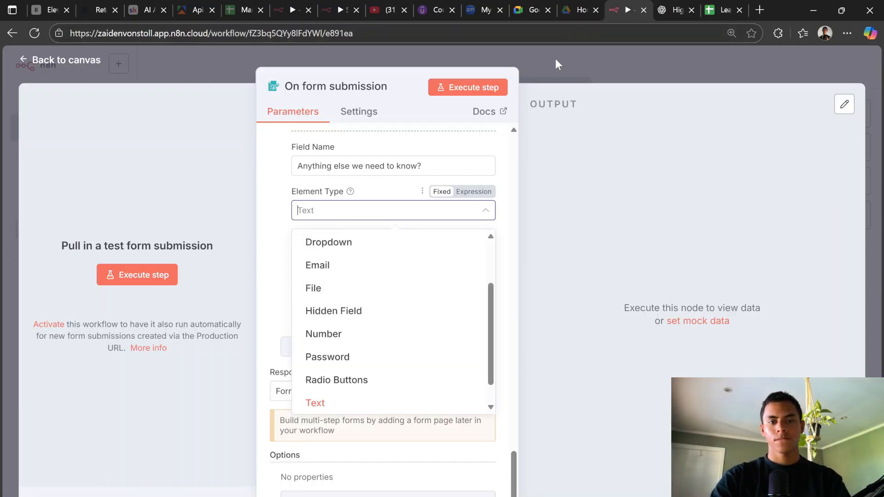
left_click(408, 148)
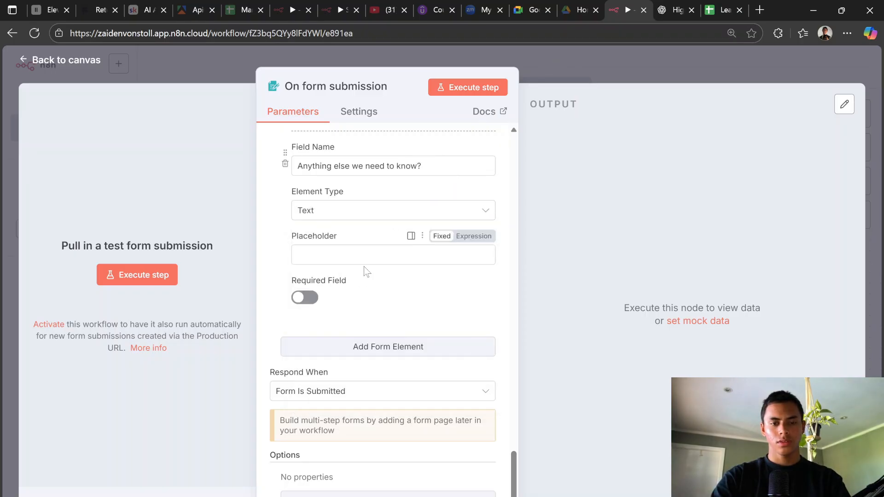
Step: Add a Google Sheets 'Append row in sheet' node after the form trigger
left_click(648, 65)
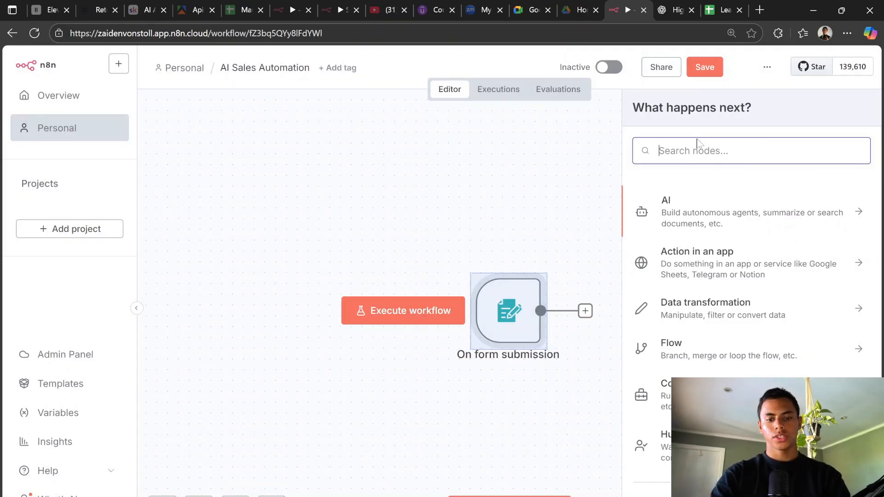
type("Google Sheets")
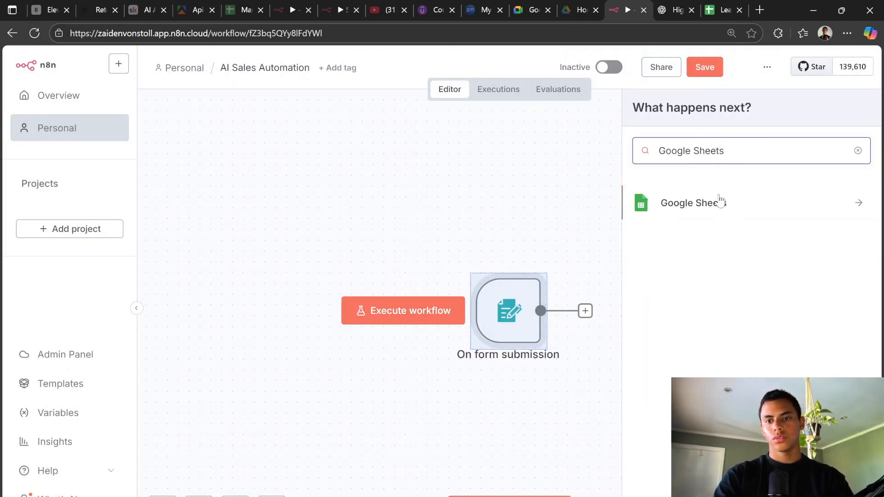
left_click(720, 201)
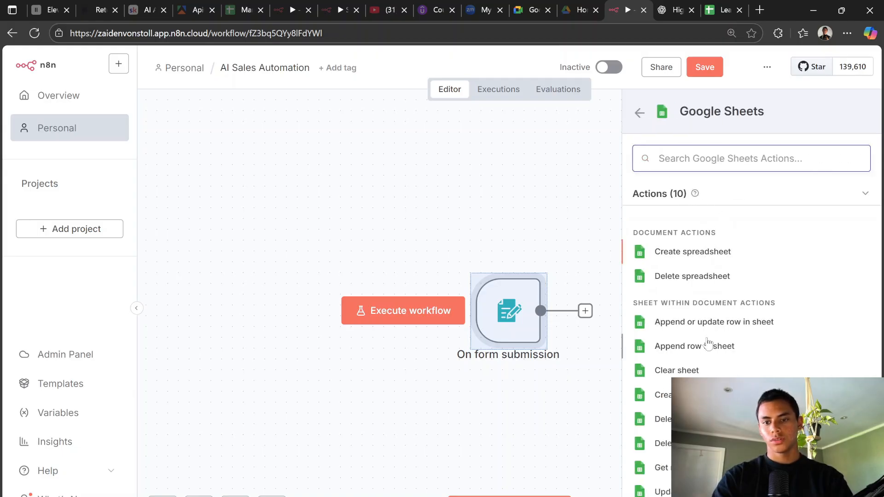
left_click(705, 349)
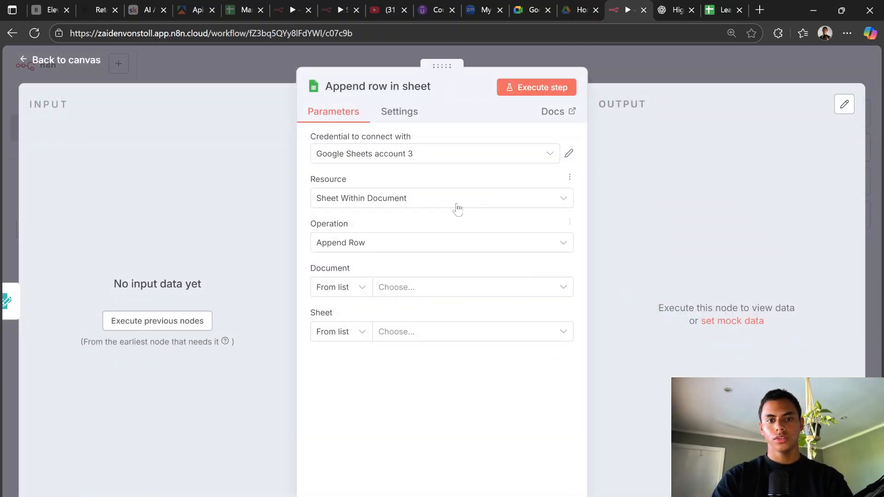
Step: Point the append node at the Lead Flow Lead Sheet spreadsheet, Sheet1
left_click(400, 290)
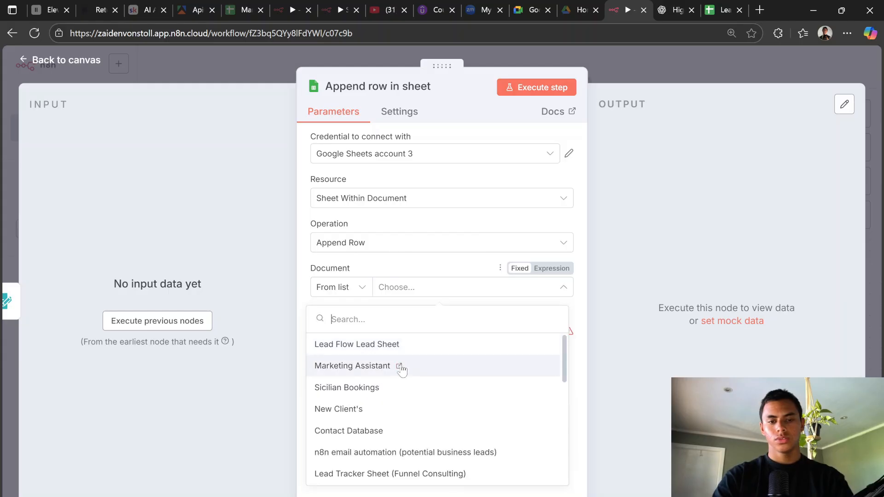
left_click(420, 347)
left_click(423, 337)
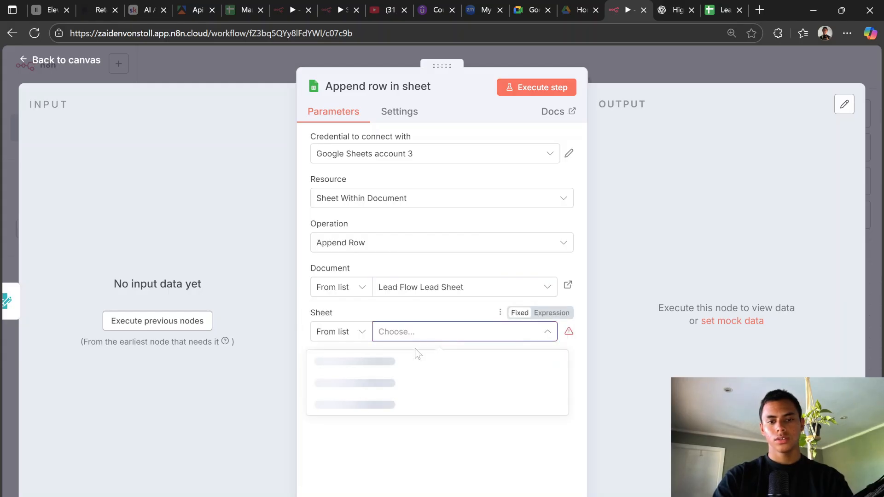
left_click(391, 362)
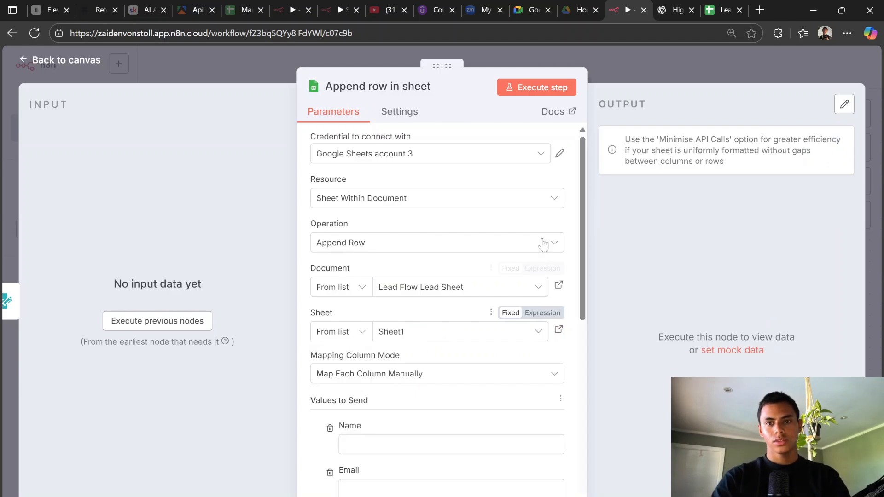
scroll(476, 257, "down", 5)
Step: Open the test form and enter the lead's full name, email, phone number and company 'FunnelWeb Age'
left_click(175, 322)
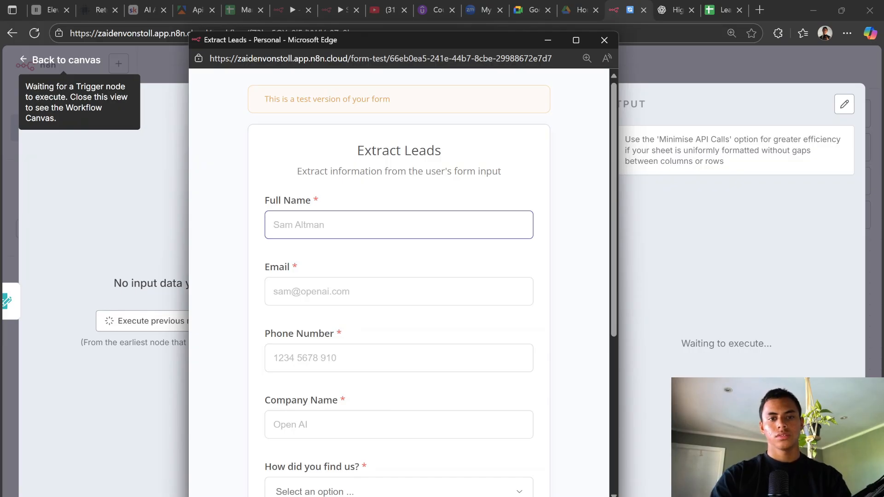
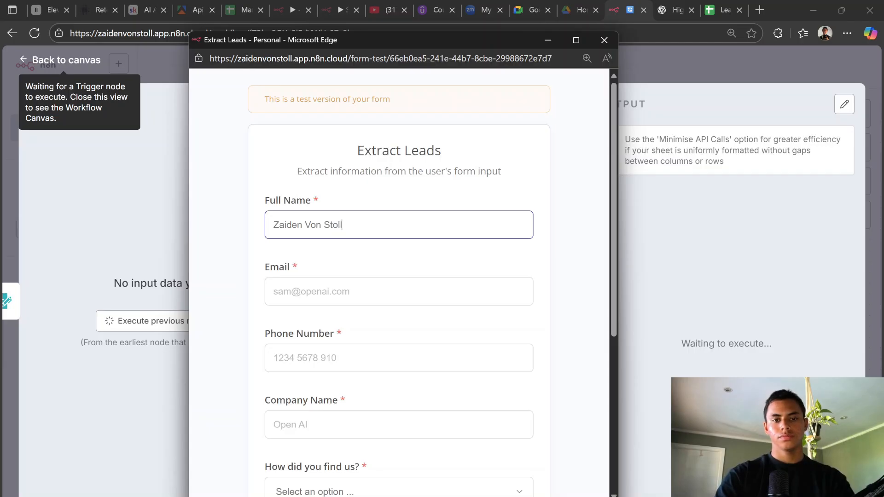
key("Tab")
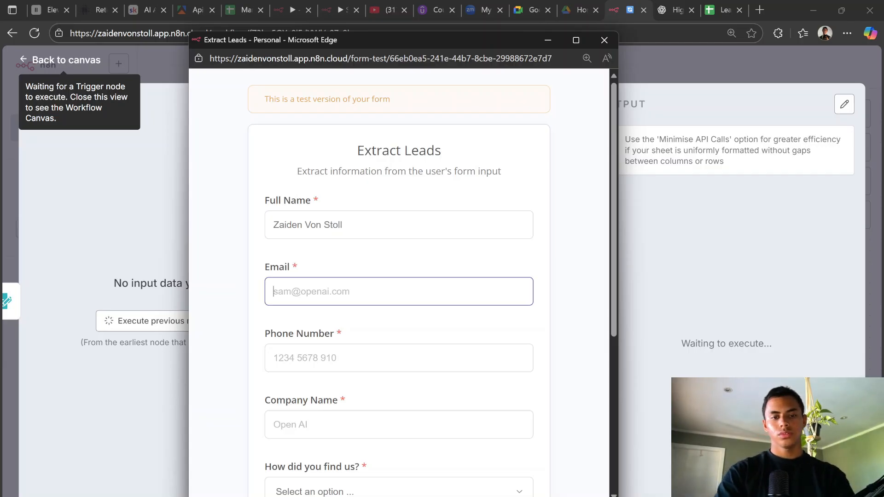
type("ex")
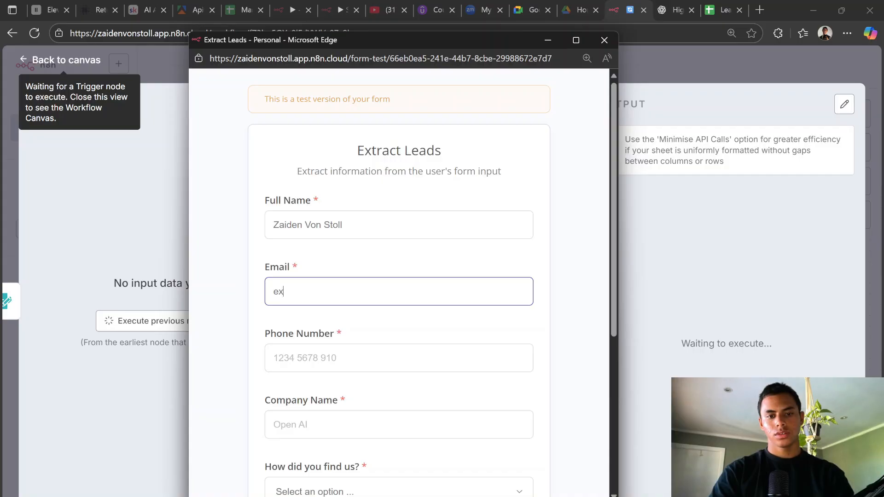
type("ample@")
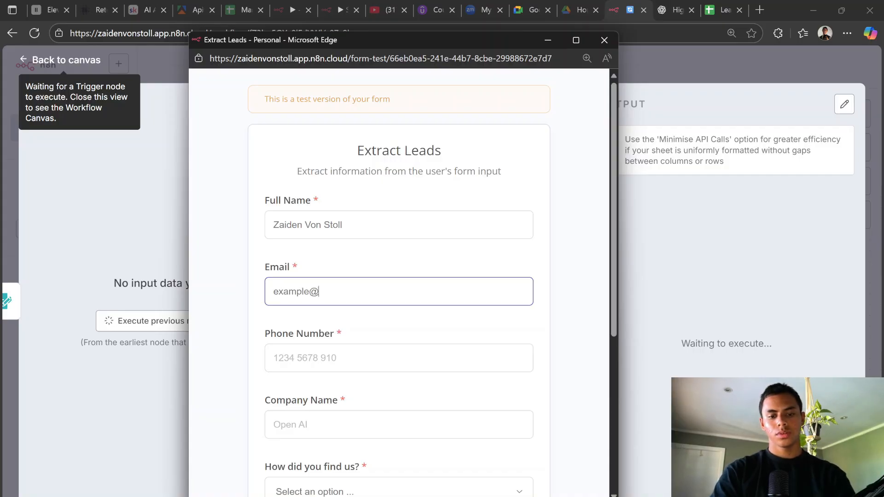
type("gmail.com")
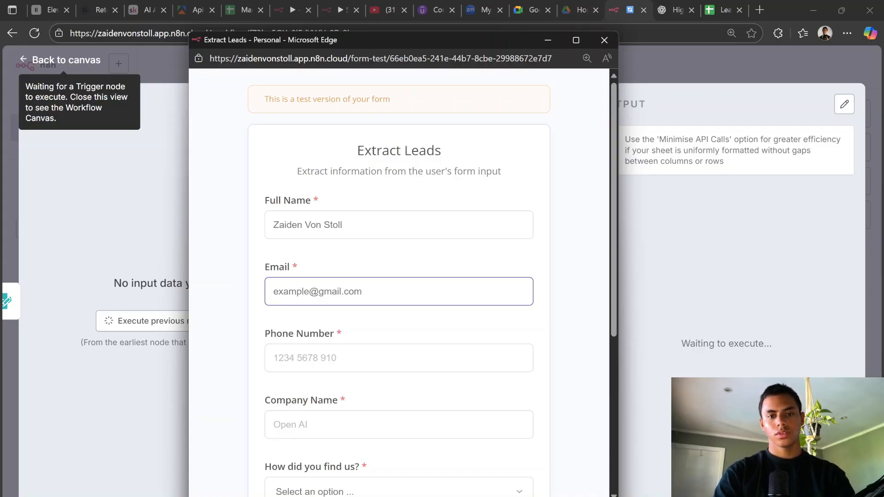
key("BackSpace")
key("BackSpace")
key("BackSpace")
key("BackSpace")
key("BackSpace")
key("BackSpace")
key("BackSpace")
key("BackSpace")
key("BackSpace")
key("BackSpace")
key("BackSpace")
key("BackSpace")
key("BackSpace")
key("BackSpace")
key("BackSpace")
key("BackSpace")
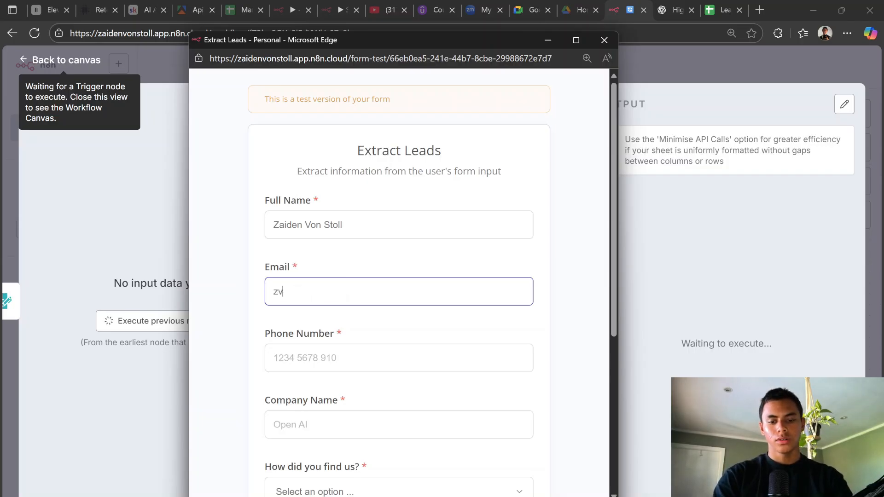
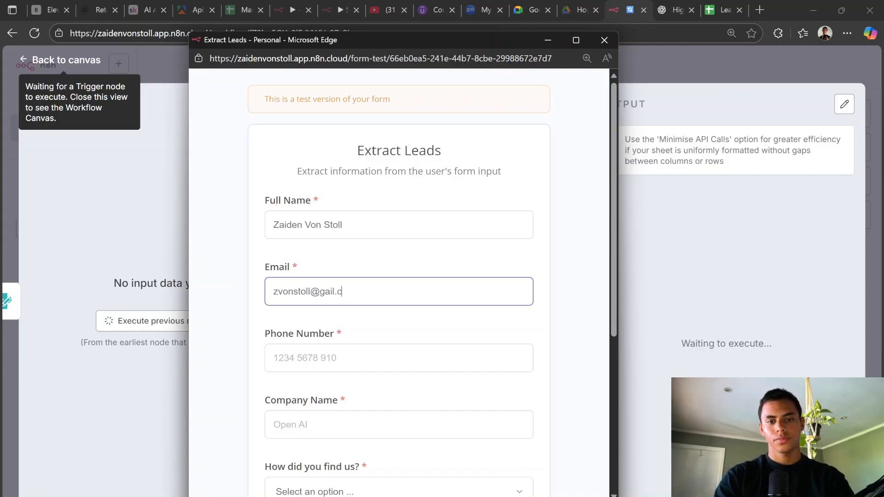
type("mail.c")
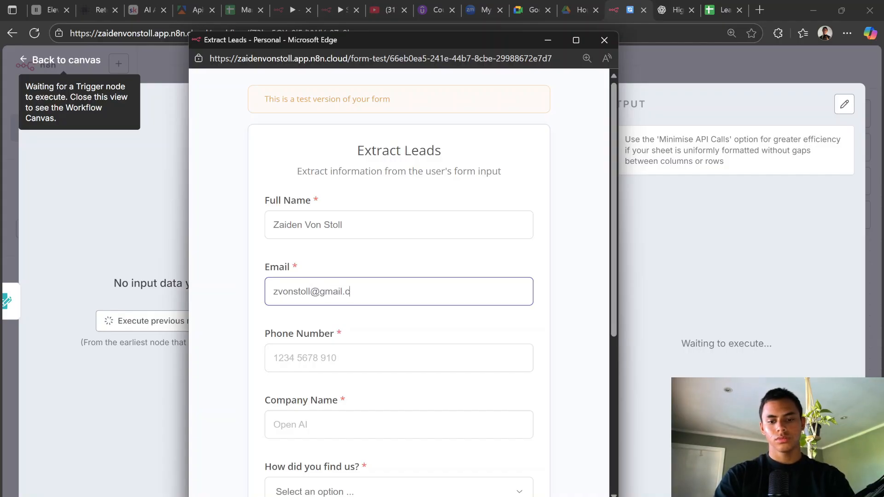
type("om")
key("Tab")
type("0")
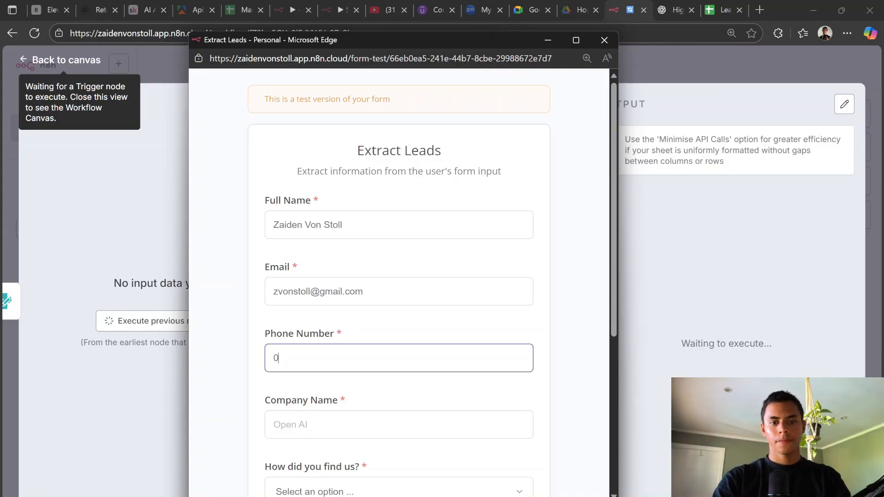
key("BackSpace")
type("123 456 789")
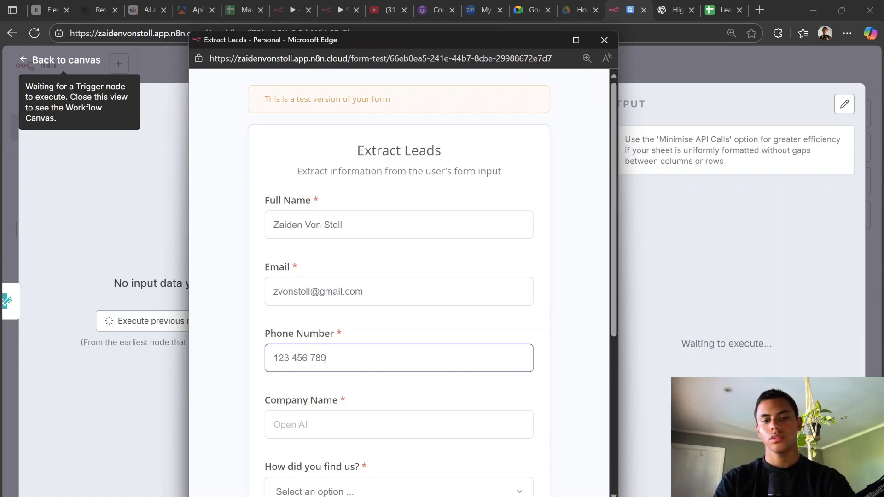
key("Tab")
type("F")
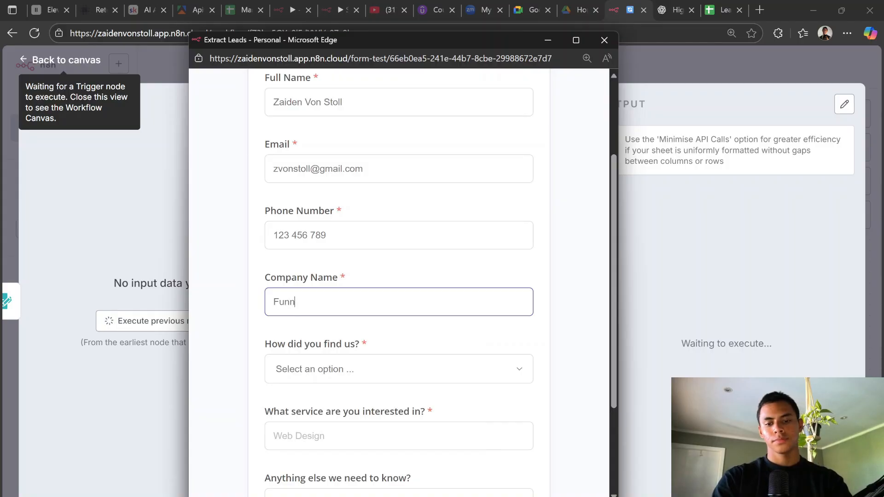
type("unnelWeb Agency")
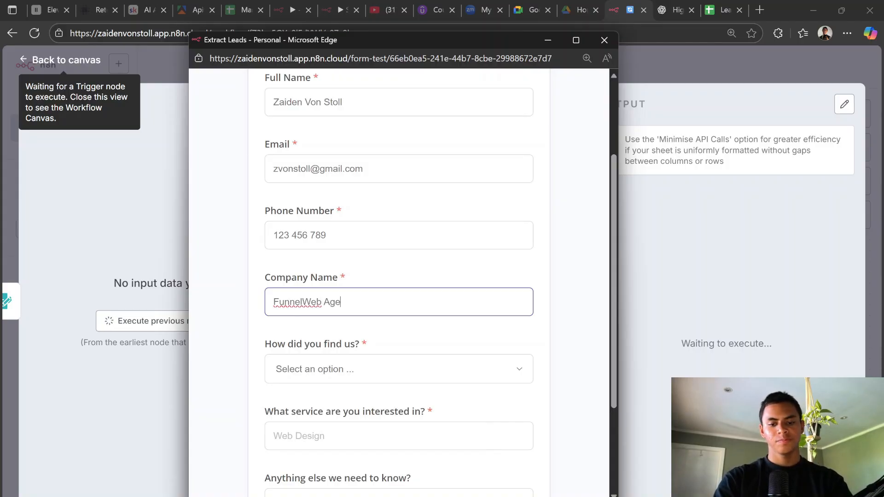
Step: Choose Instagram as the source, enter 'Web Design & AI Automation' as the service, and submit
left_click(320, 378)
left_click(315, 409)
scroll(429, 347, "down", 1)
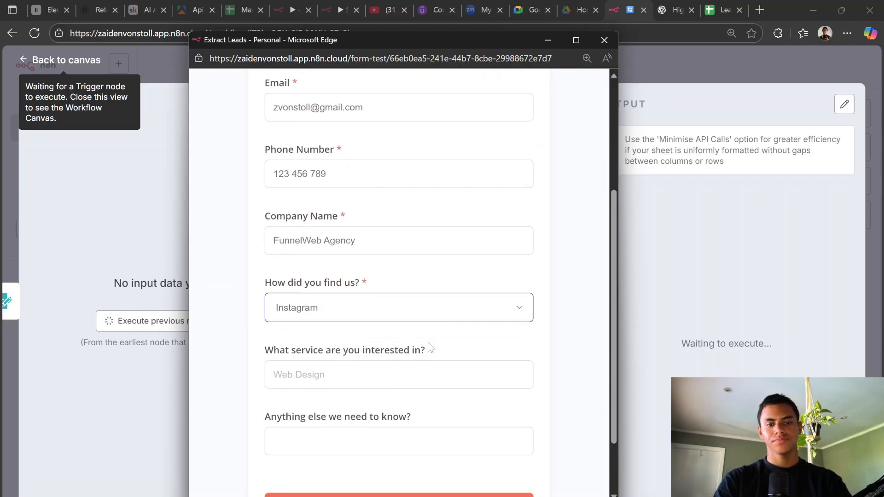
key("Tab")
type("W")
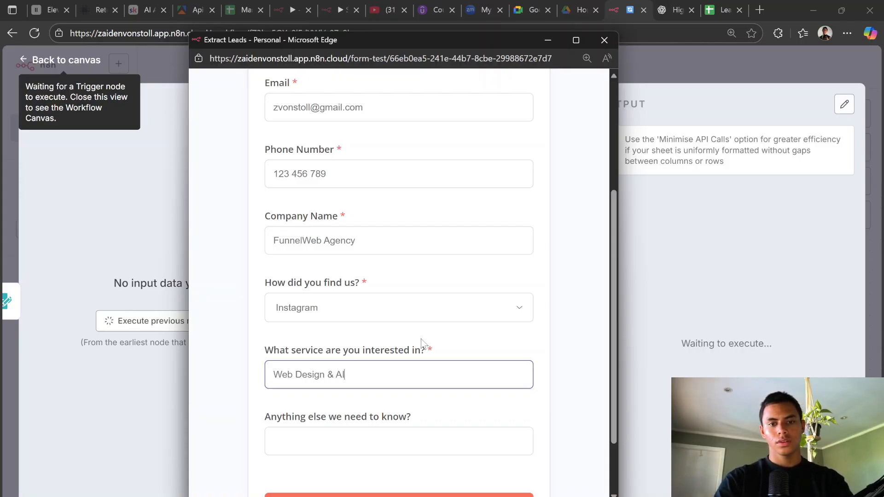
type("eb Design & AI Automation")
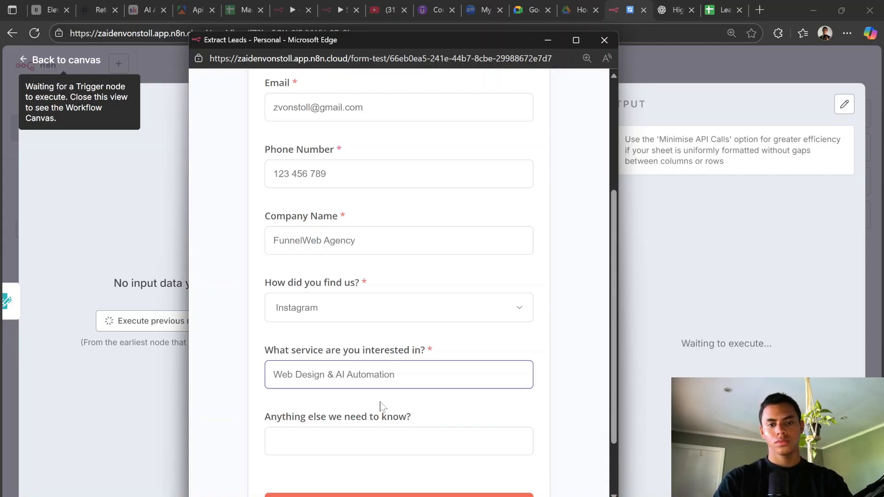
key("Tab")
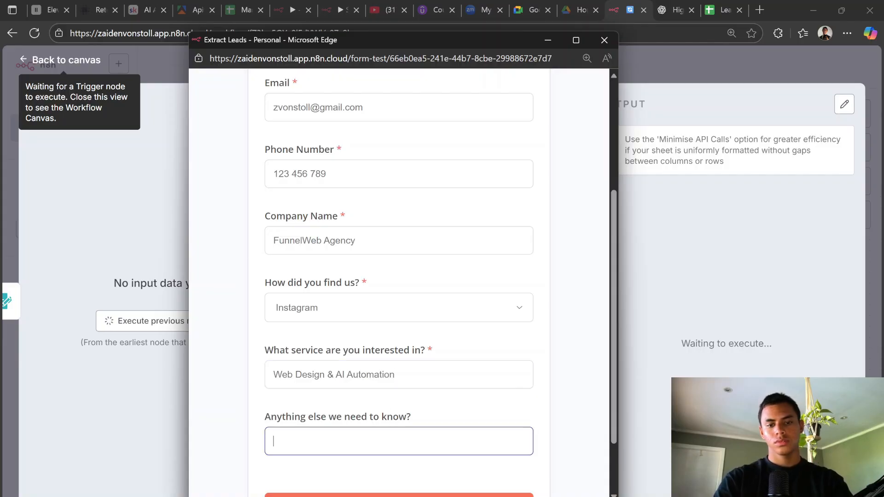
scroll(321, 409, "down", 2)
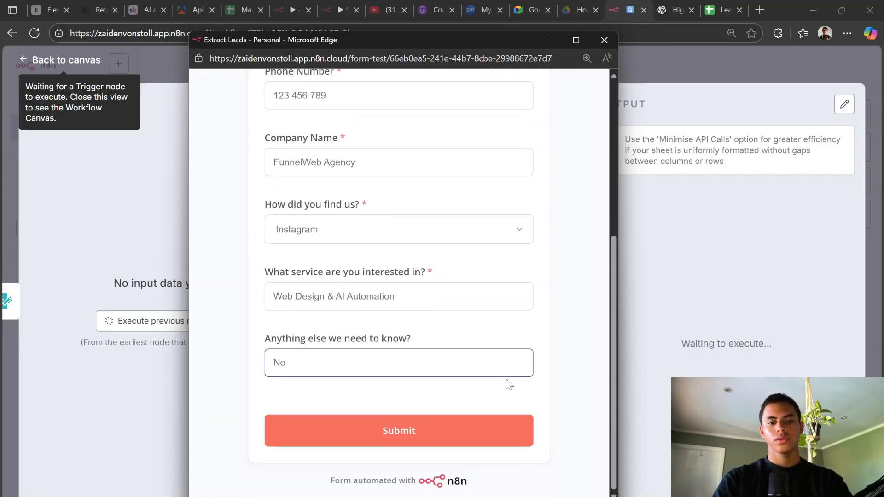
left_click(416, 427)
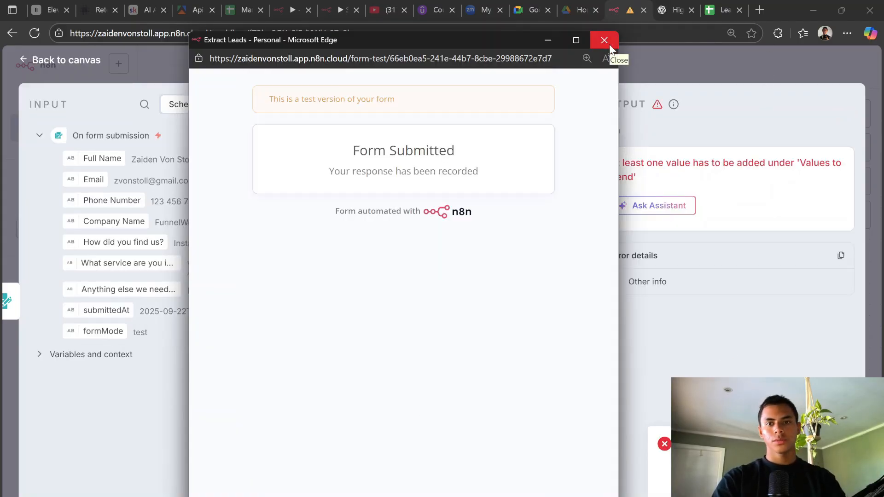
Step: Close the submitted form and reopen the Append row in sheet node settings
left_click(604, 41)
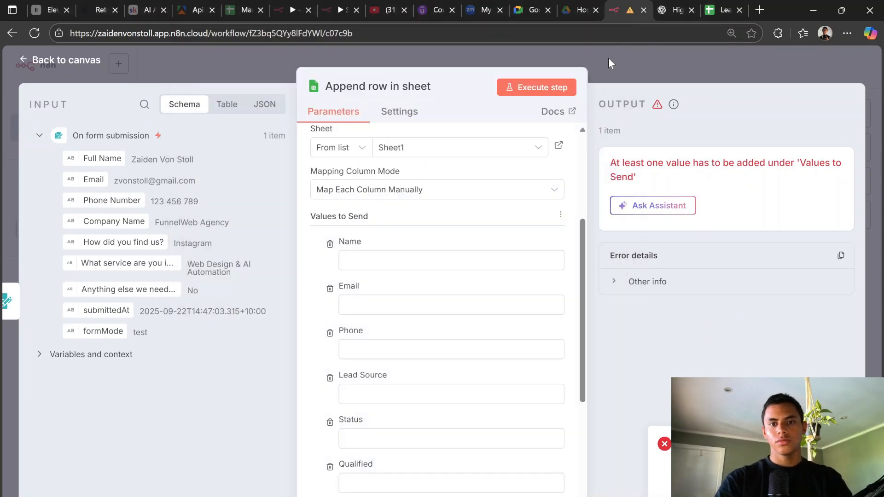
left_click(613, 73)
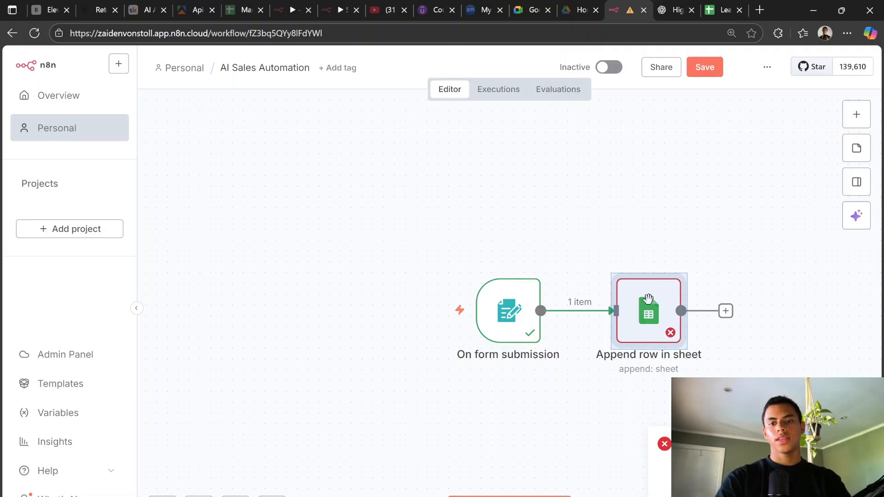
left_click(298, 223)
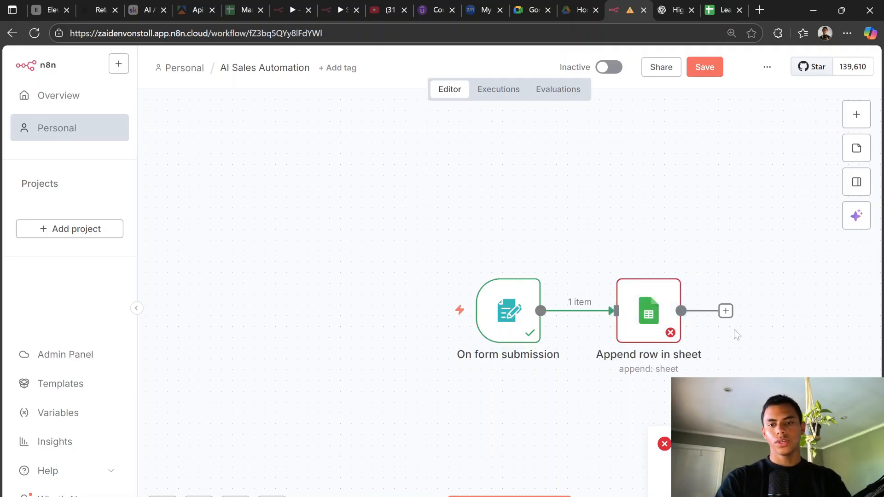
double_click(666, 320)
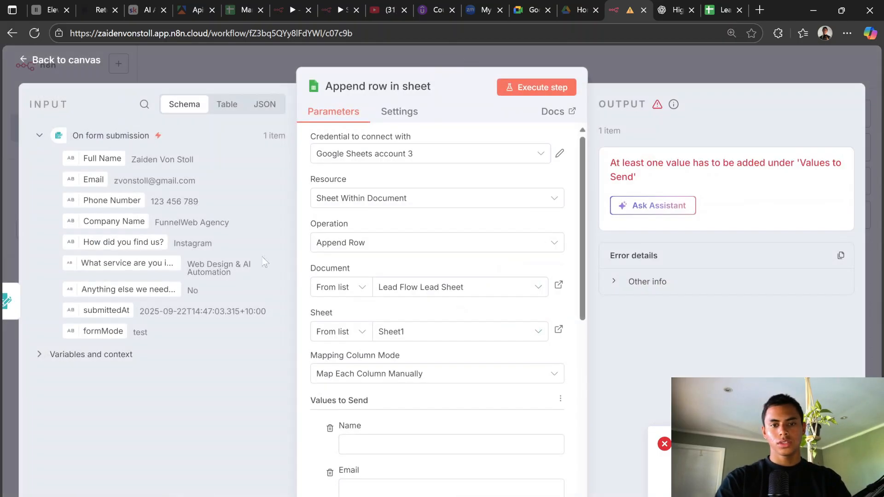
scroll(437, 276, "down", 2)
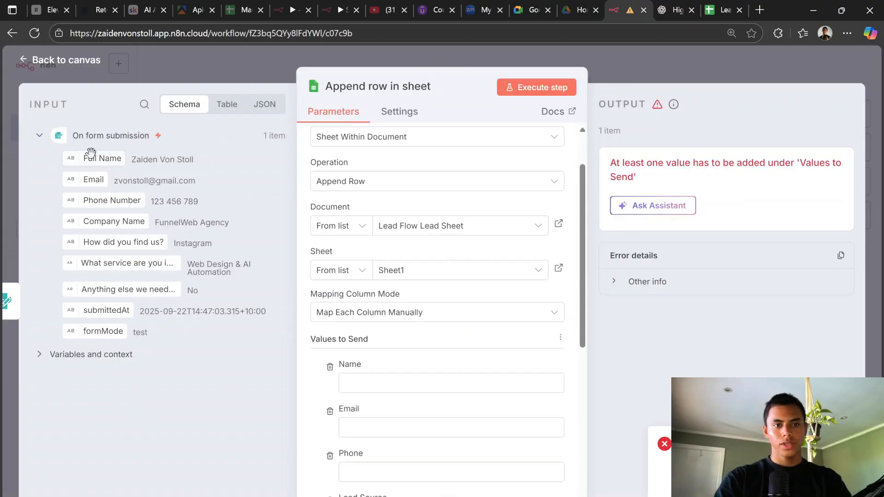
Step: Map the form's Full Name, Email and Phone Number into the Name, Email and Phone columns
left_click_drag(97, 159, 381, 382)
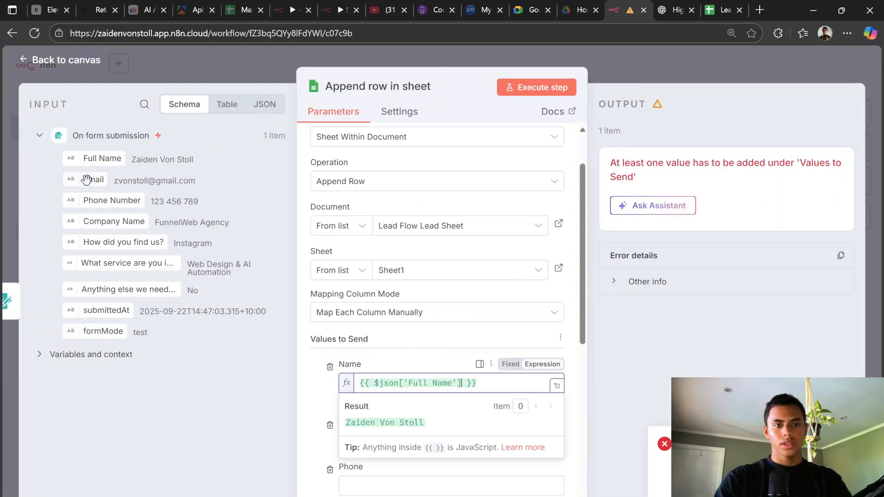
left_click_drag(81, 179, 324, 373)
left_click_drag(370, 441, 369, 441)
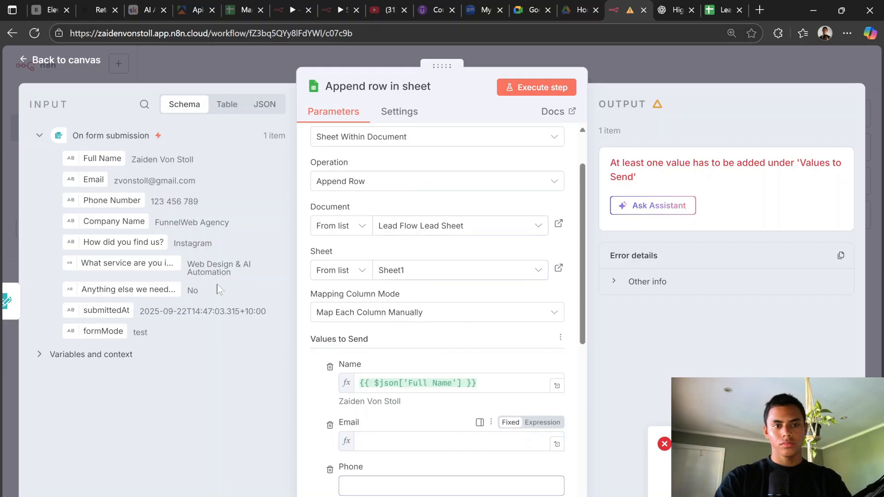
left_click_drag(112, 200, 359, 492)
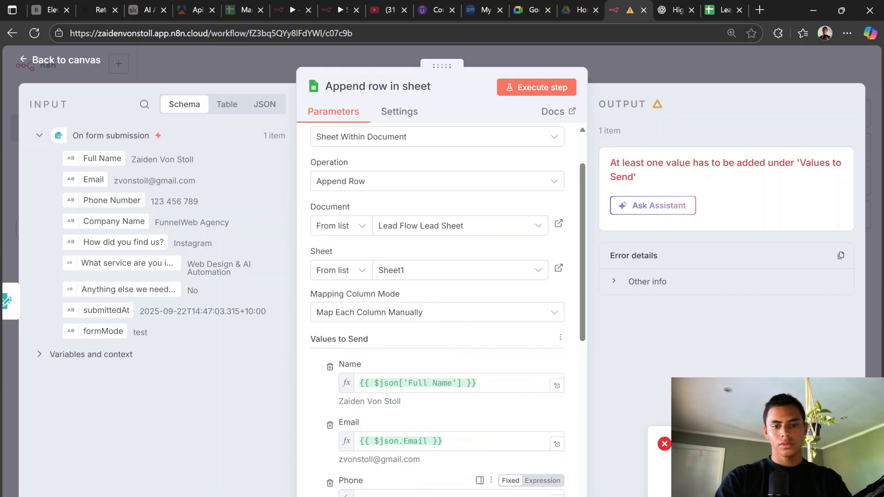
left_click(317, 322)
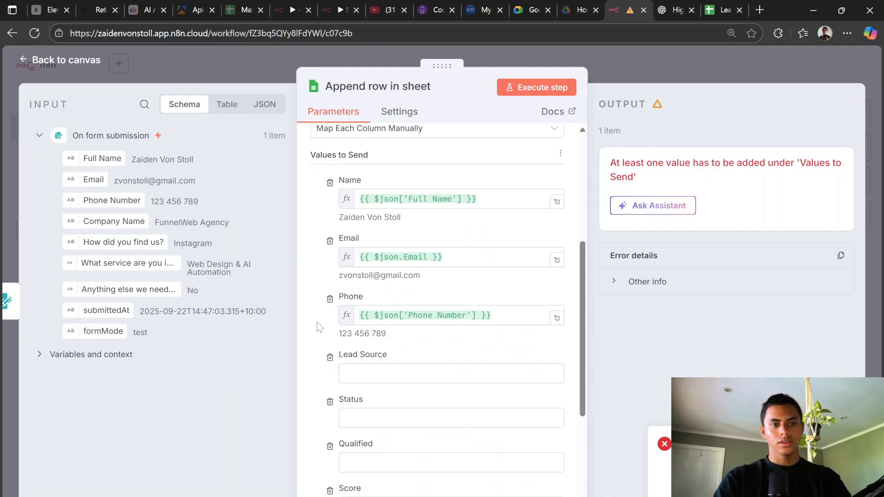
left_click(673, 9)
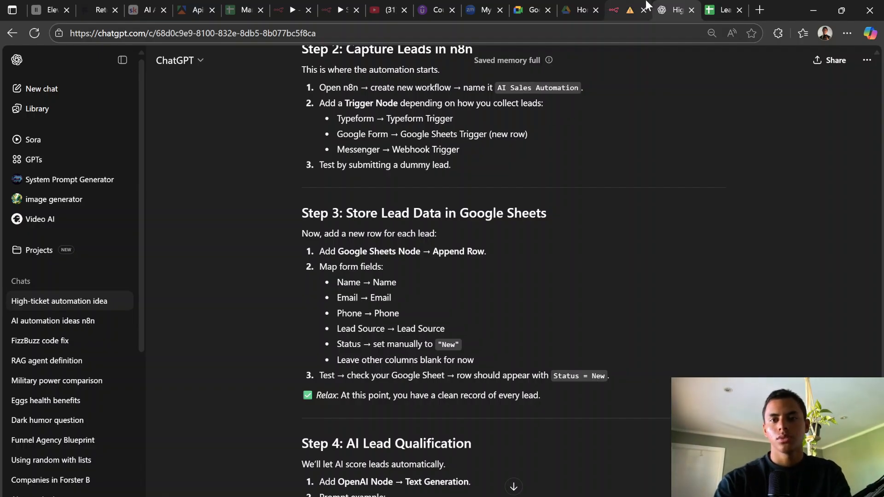
Step: Map the form's 'How did you find us?' answer into the Lead Source column
left_click(621, 10)
scroll(492, 441, "down", 2)
scroll(491, 441, "down", 1)
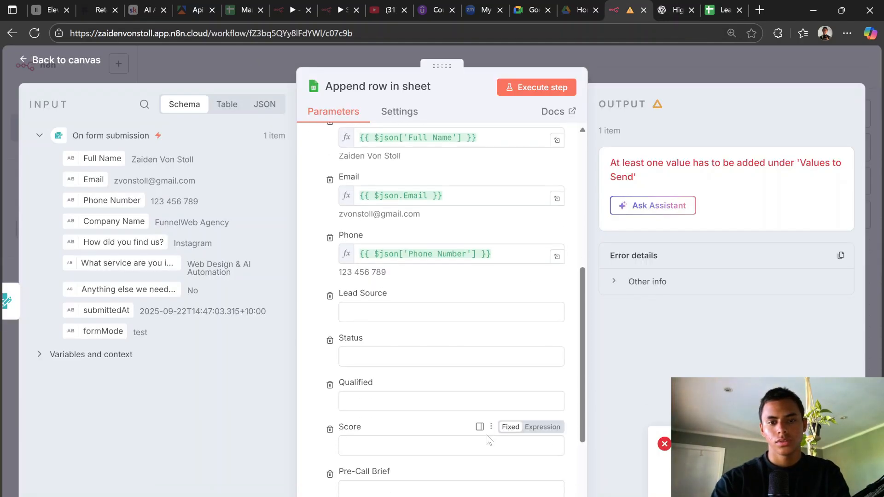
left_click(460, 312)
left_click(679, 6)
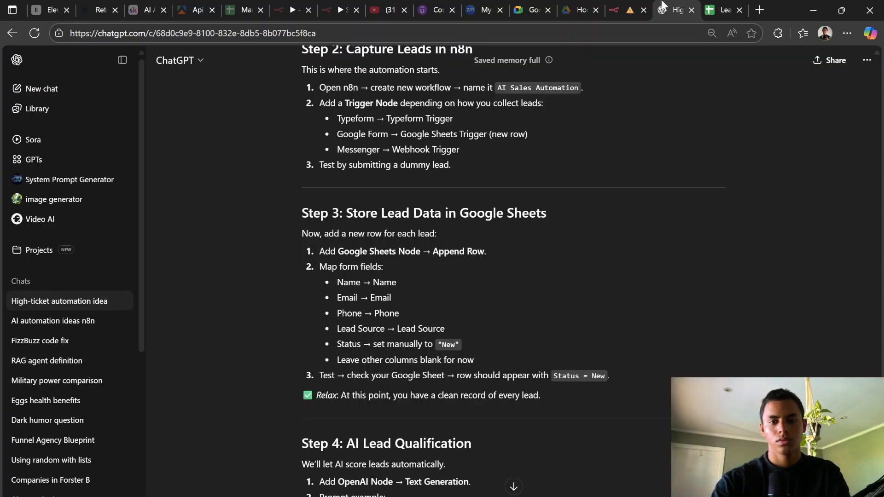
left_click(638, 7)
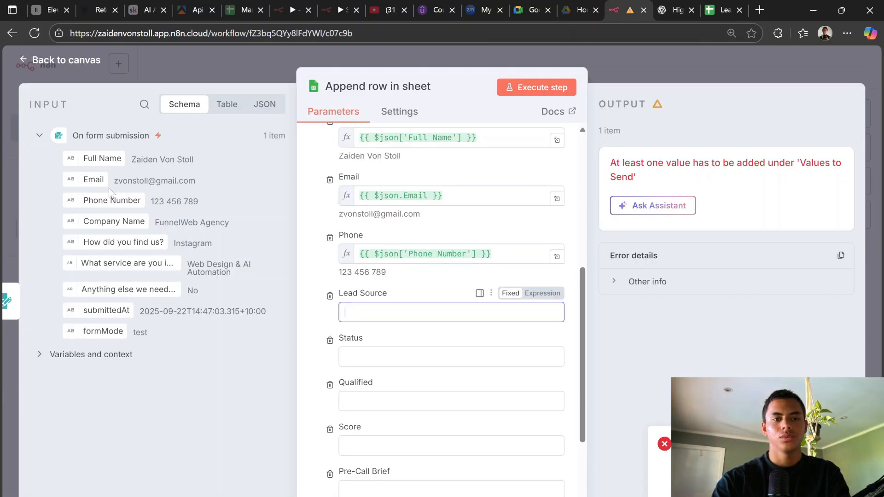
left_click_drag(124, 243, 387, 319)
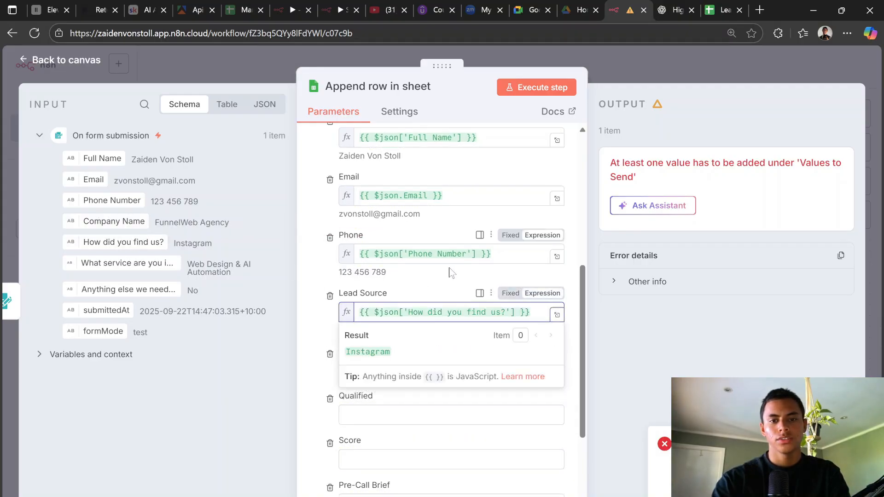
Step: Set the Status column to 'New' and close the node settings
left_click(658, 7)
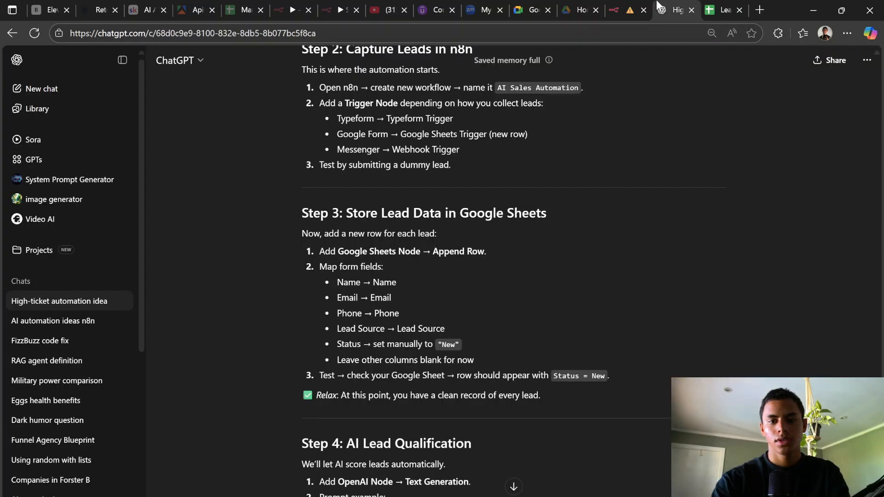
left_click(616, 9)
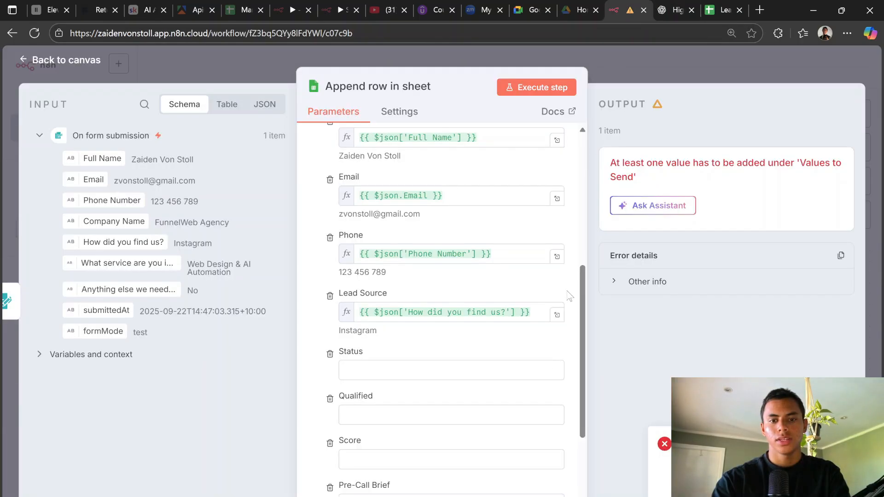
left_click(409, 370)
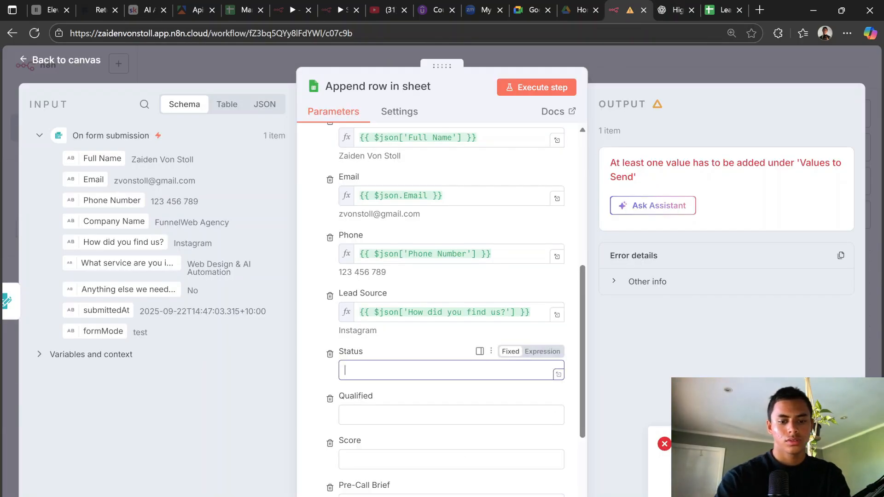
type("New")
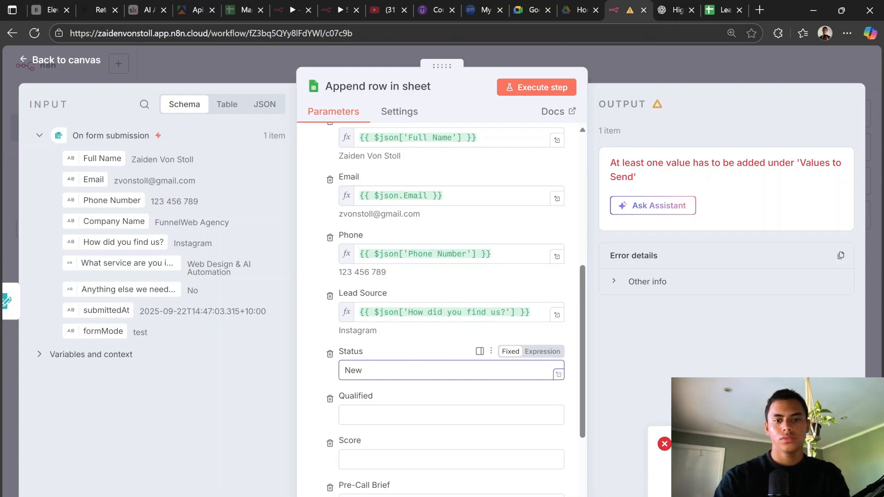
left_click(670, 6)
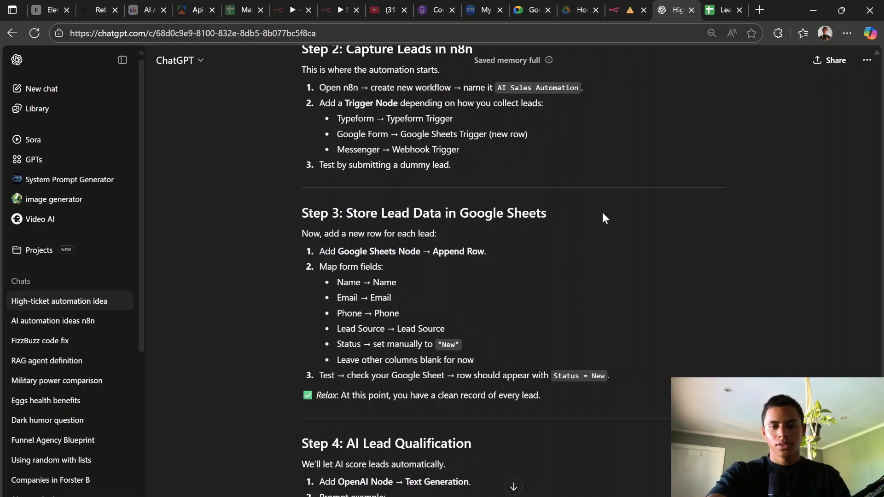
left_click(623, 9)
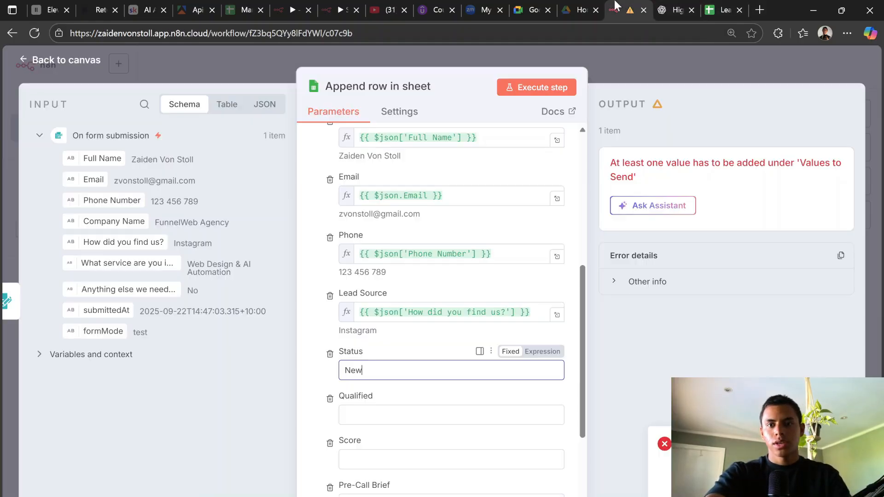
left_click(662, 60)
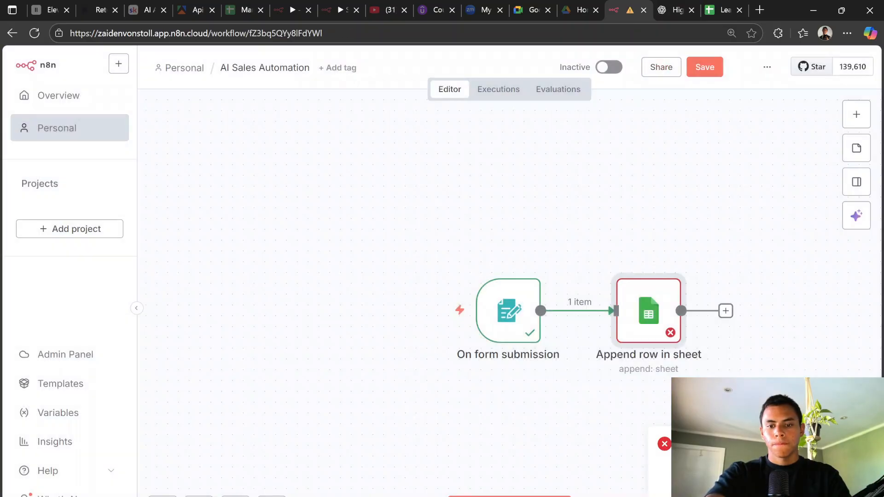
Step: Execute the workflow with a submitted test lead, then switch to the Lead Flow Lead Sheet to check it
left_click(511, 496)
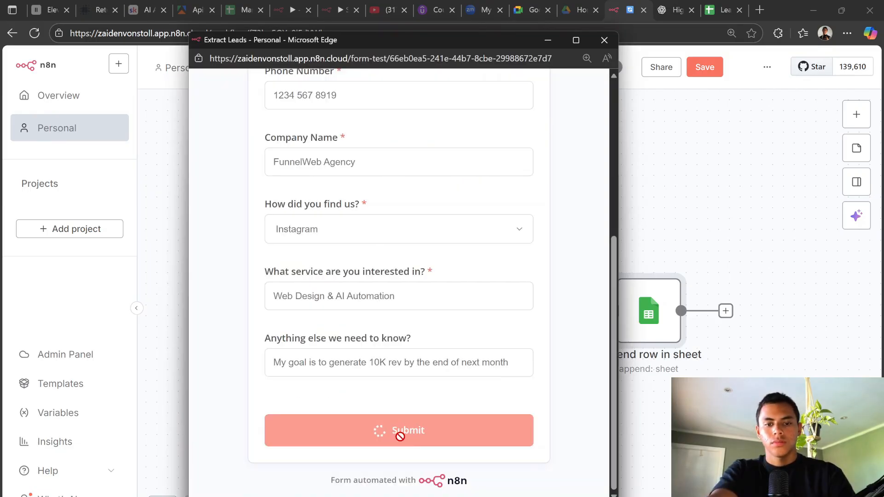
left_click(403, 430)
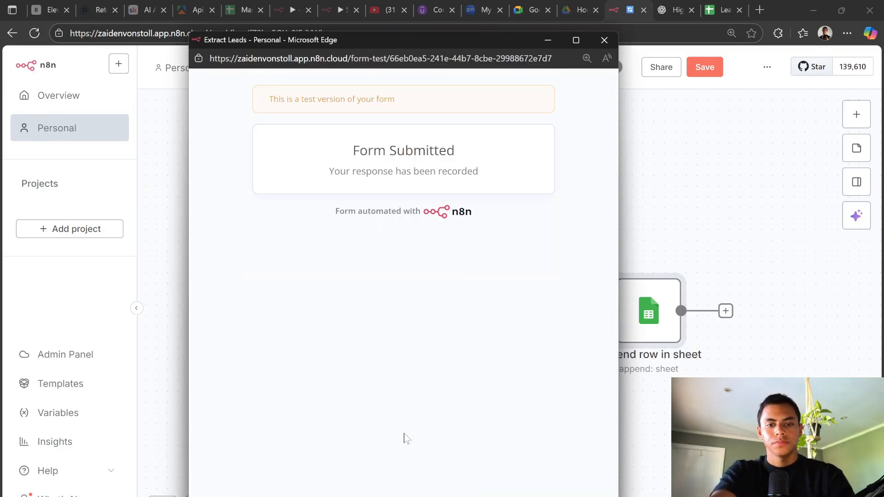
left_click(665, 168)
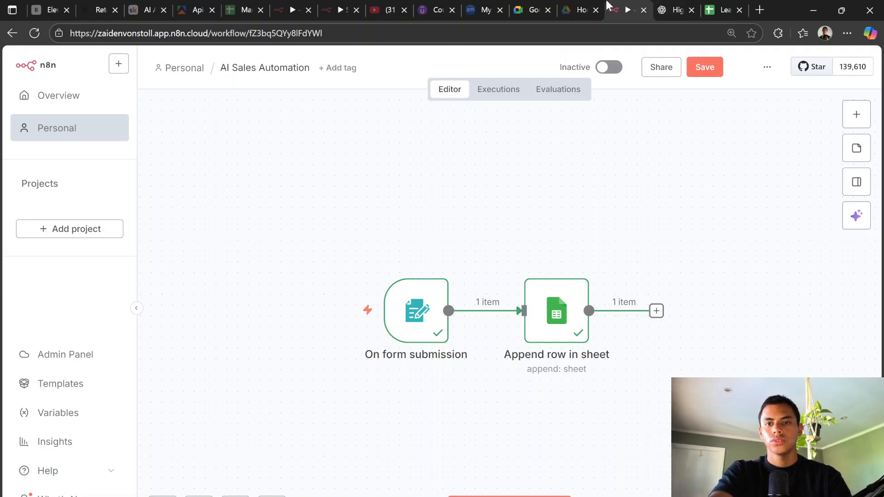
left_click_drag(614, 8, 647, 4)
left_click(721, 7)
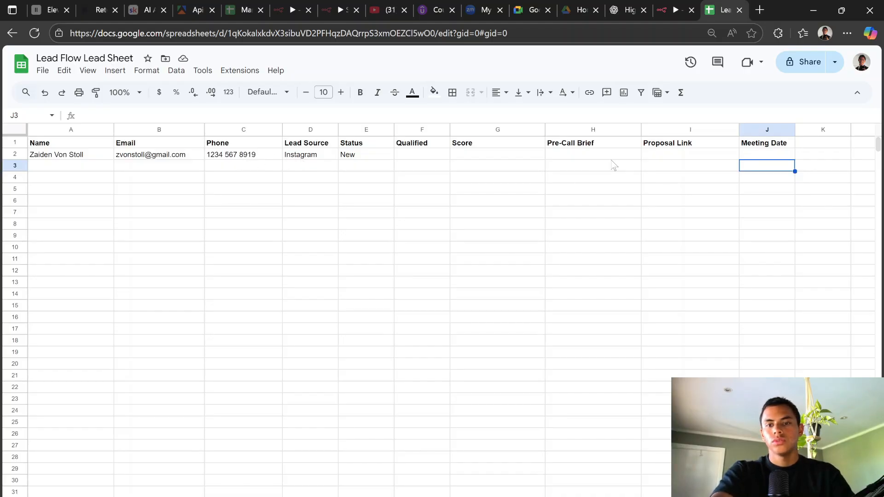
Step: Review the new lead row, noting the still-empty Score column, then go back to n8n
left_click(454, 261)
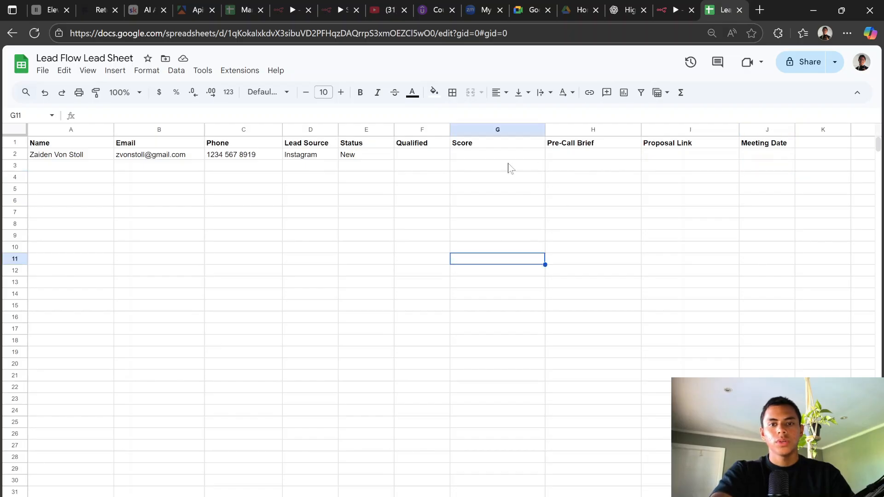
left_click(180, 178)
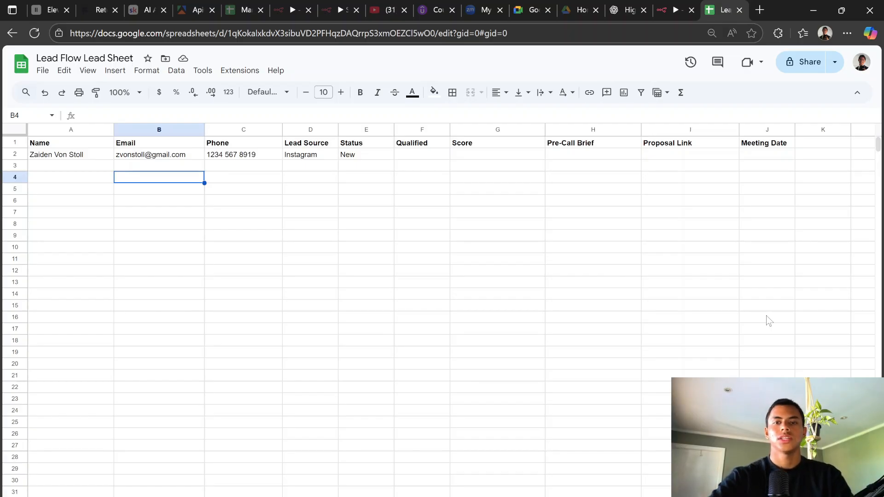
left_click(679, 4)
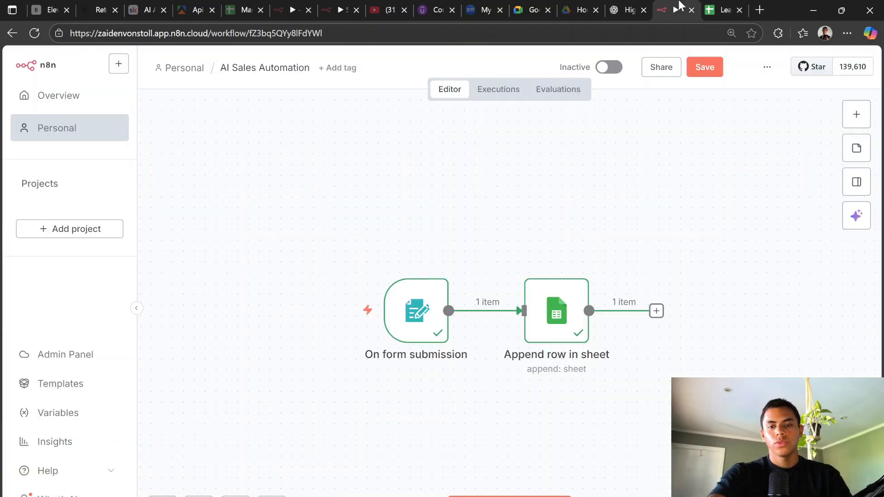
left_click(643, 4)
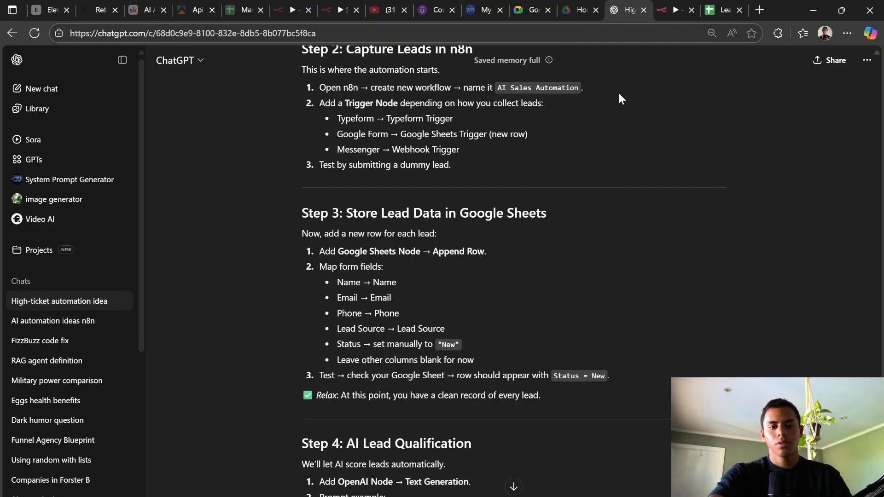
scroll(657, 270, "down", 6)
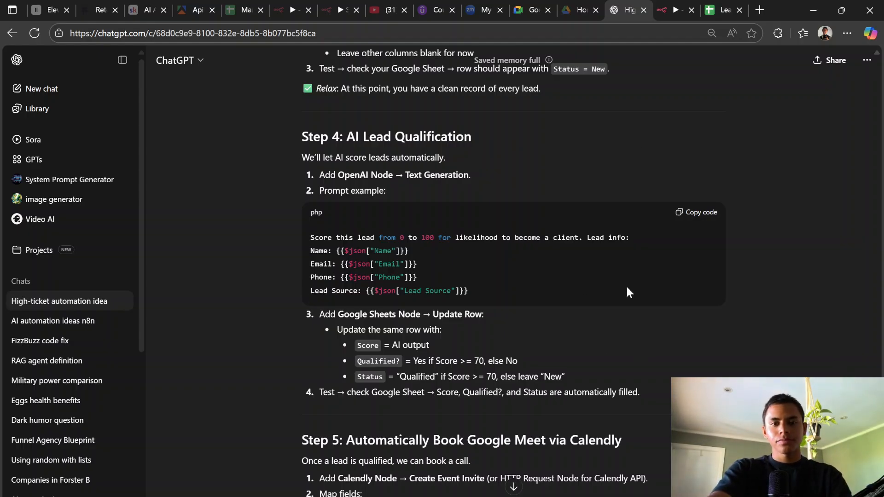
Step: Add an OpenAI 'Message a model' node after the Append row in sheet step
left_click(676, 11)
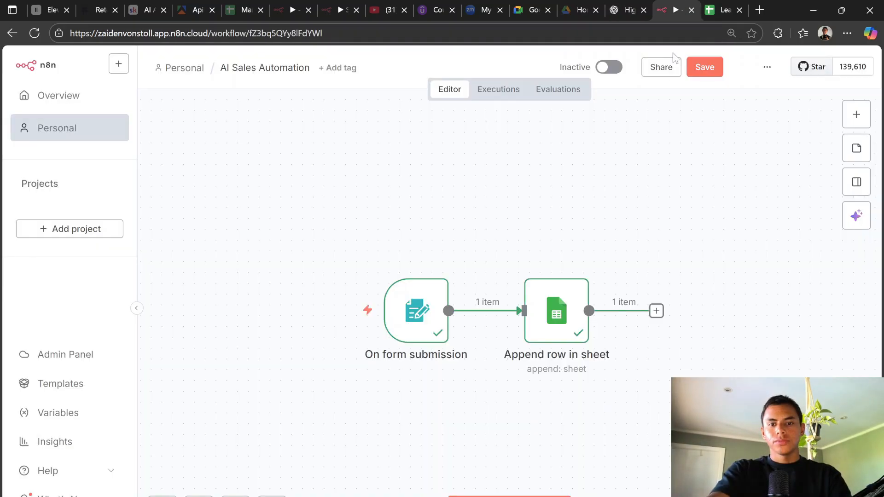
left_click(655, 311)
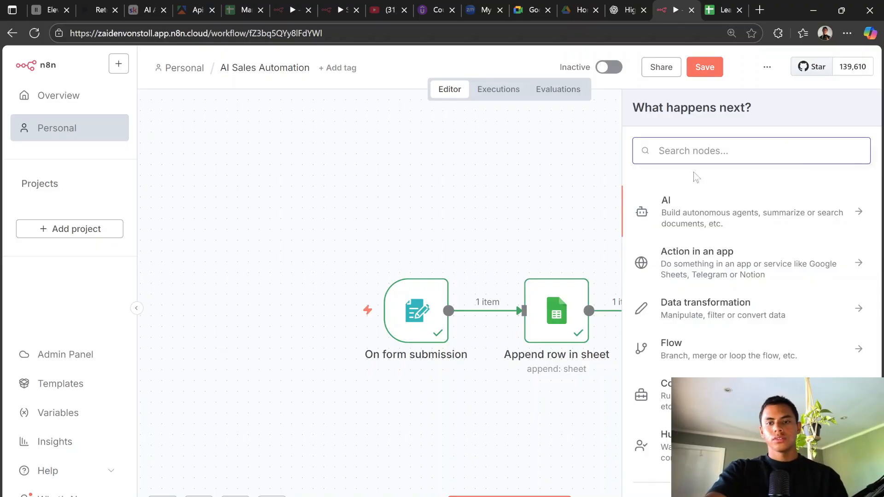
left_click(689, 202)
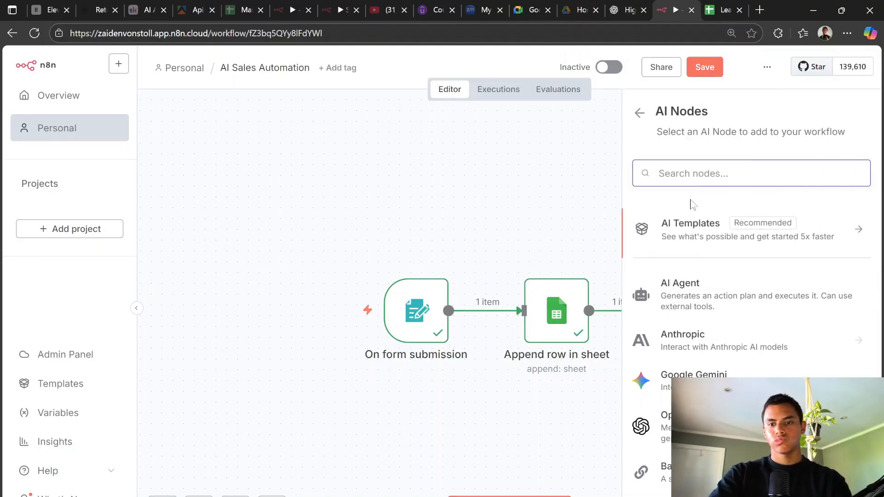
left_click(691, 425)
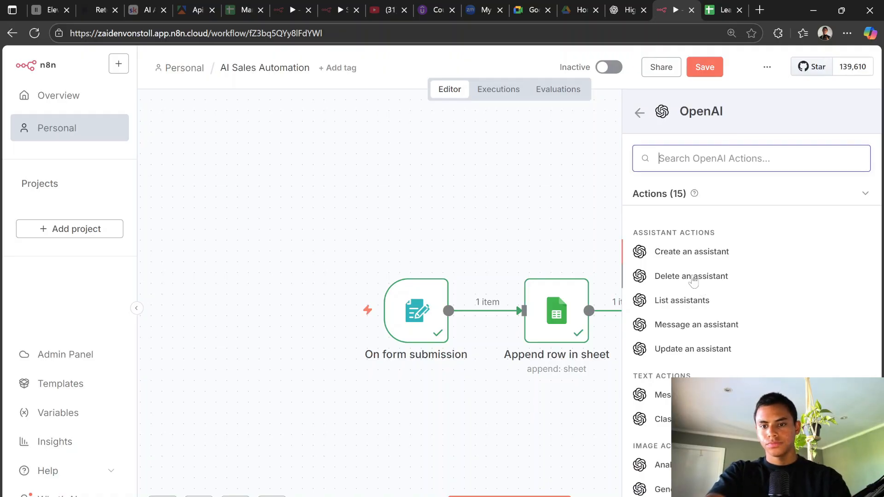
scroll(690, 301, "down", 3)
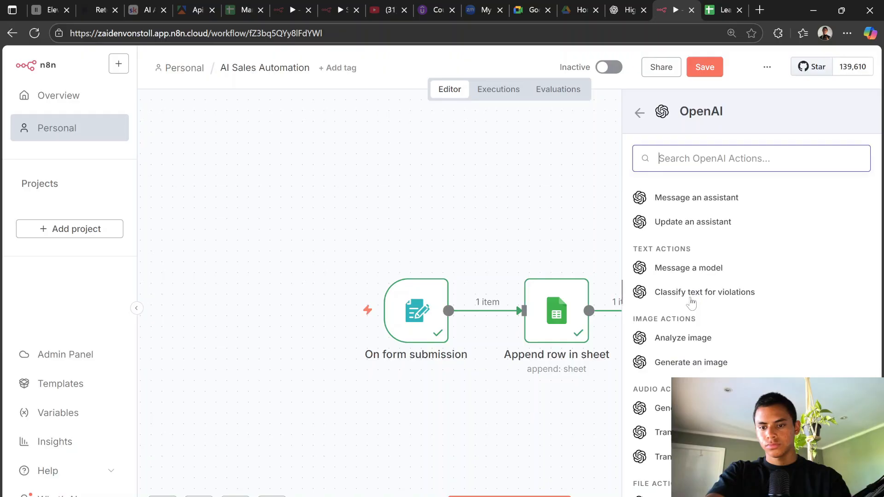
scroll(692, 303, "down", 1)
scroll(691, 303, "up", 5)
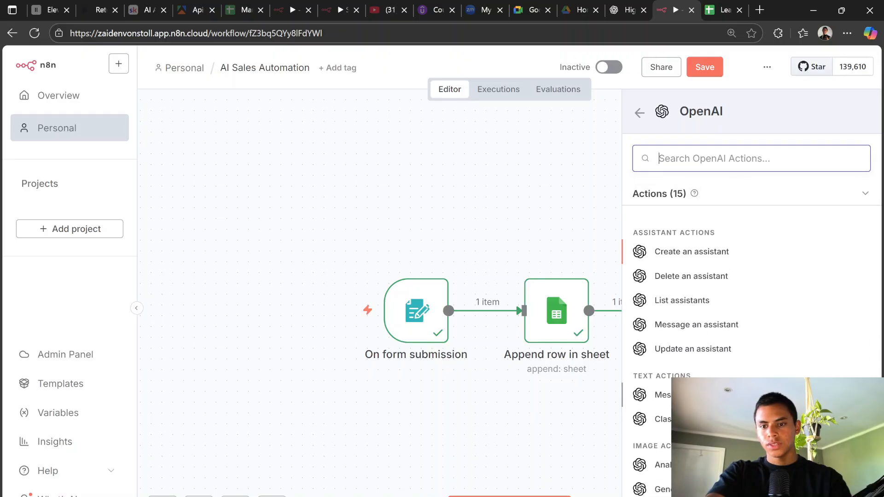
left_click(709, 394)
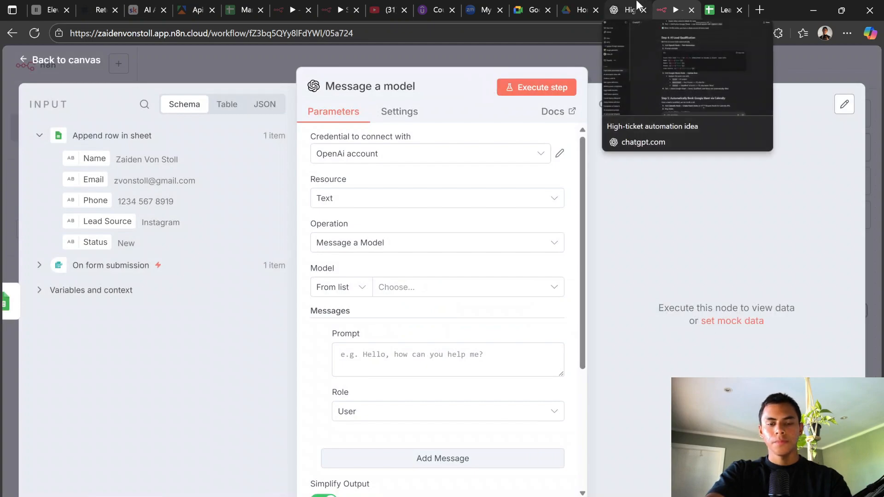
Step: Set the OpenAI node's model to GPT-5
left_click(507, 293)
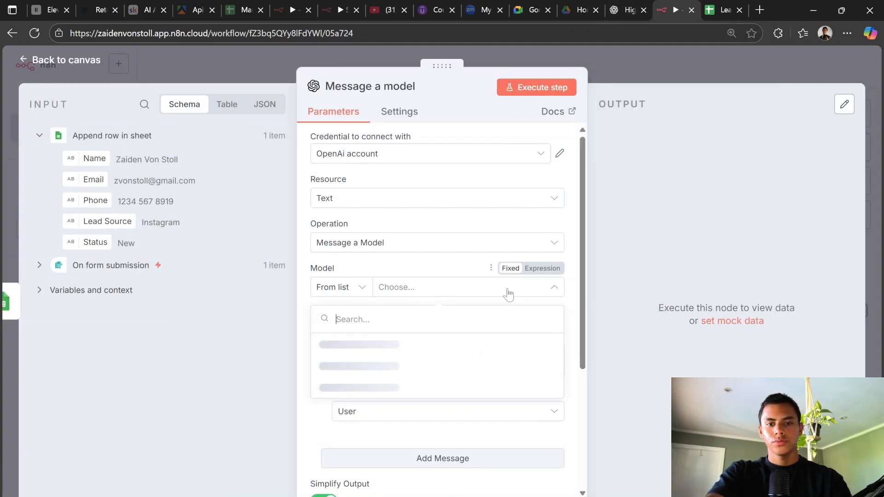
scroll(457, 411, "down", 15)
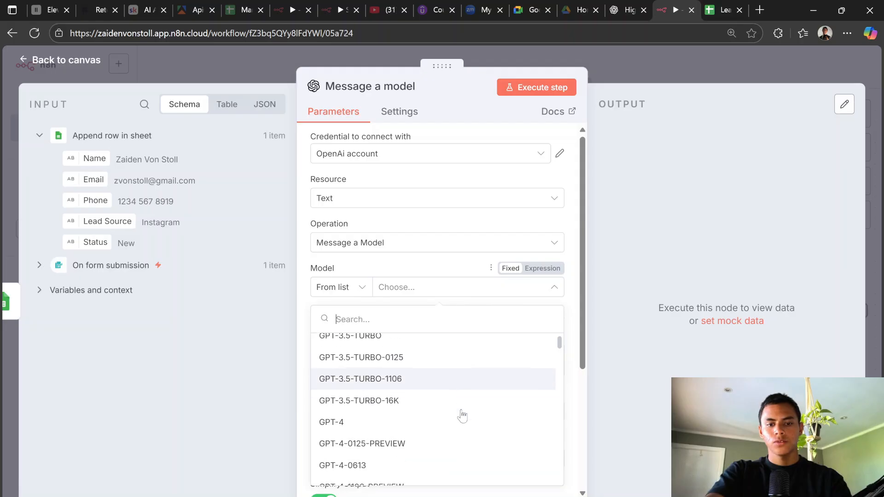
scroll(457, 411, "down", 7)
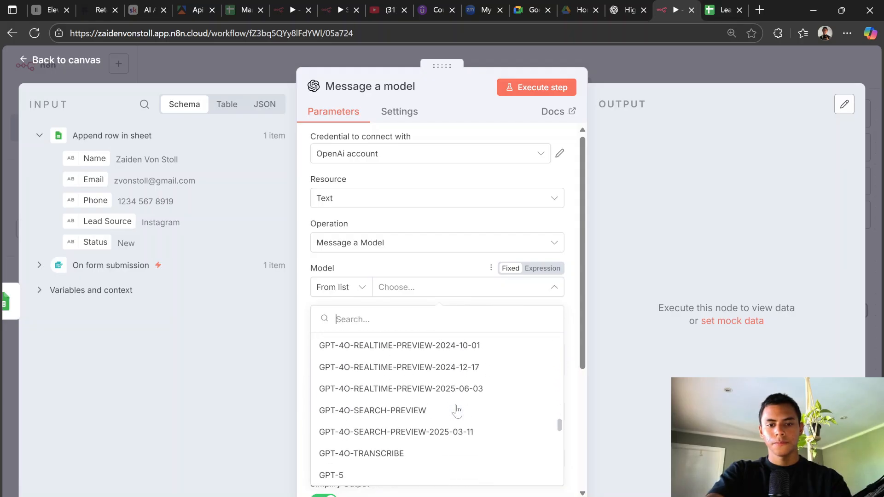
scroll(442, 410, "up", 2)
left_click(439, 410)
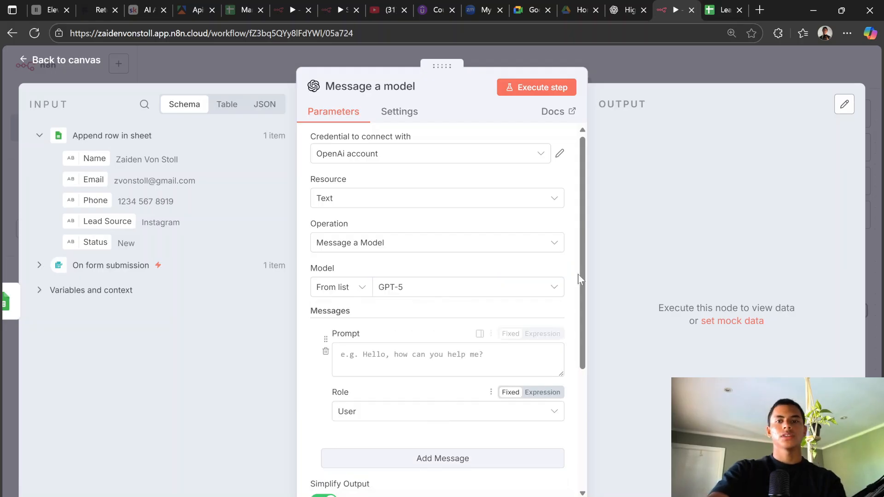
left_click(677, 65)
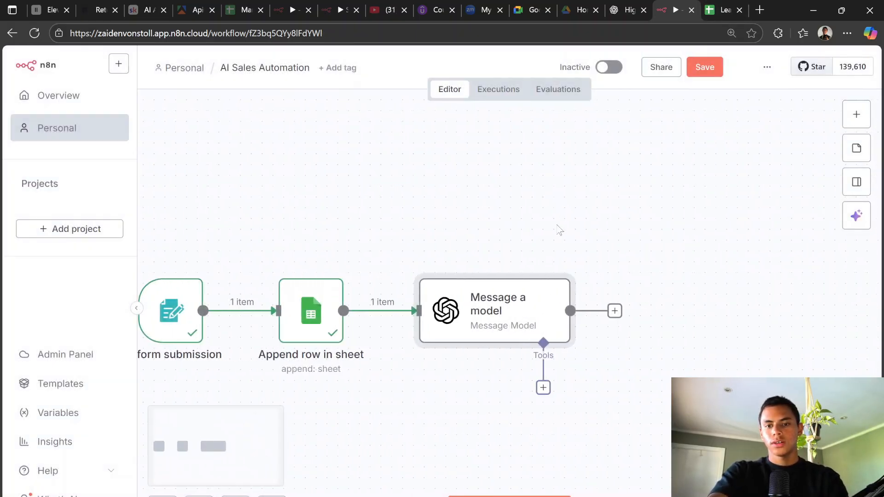
double_click(525, 296)
left_click(715, 6)
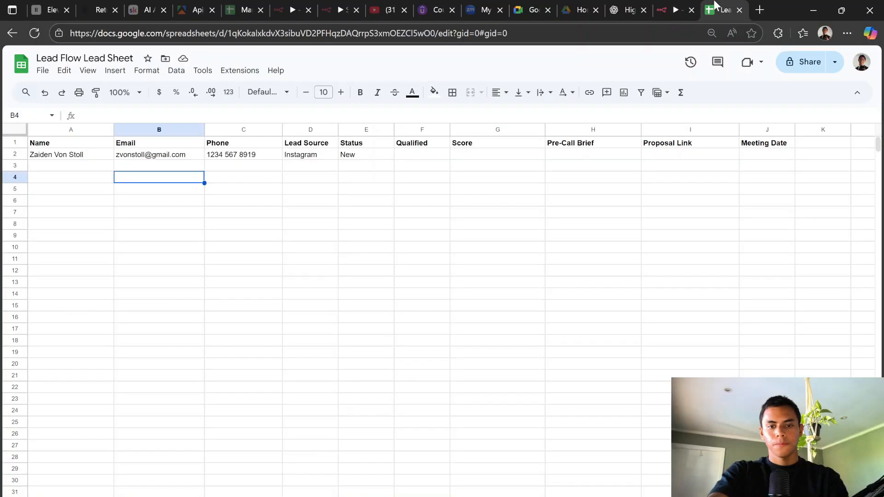
left_click(682, 4)
left_click(645, 3)
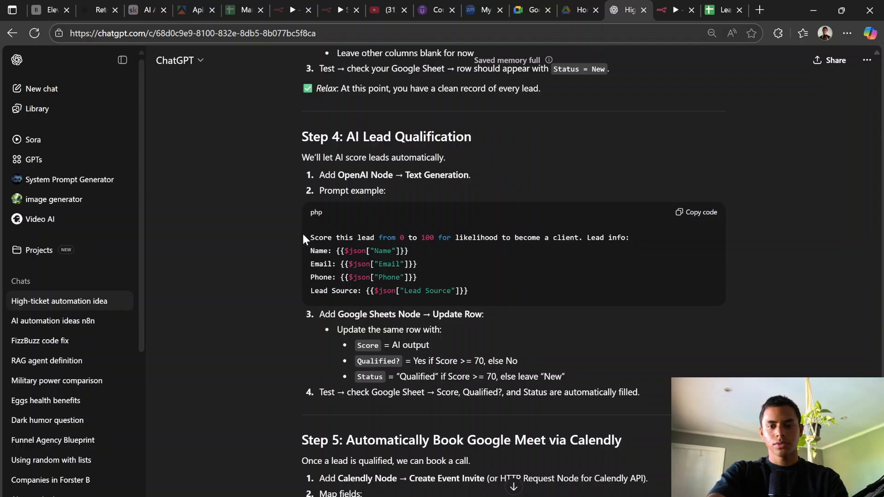
Step: Select and copy the five-line Step 4 prompt that rates each lead 0 to 100
left_click_drag(303, 236, 520, 230)
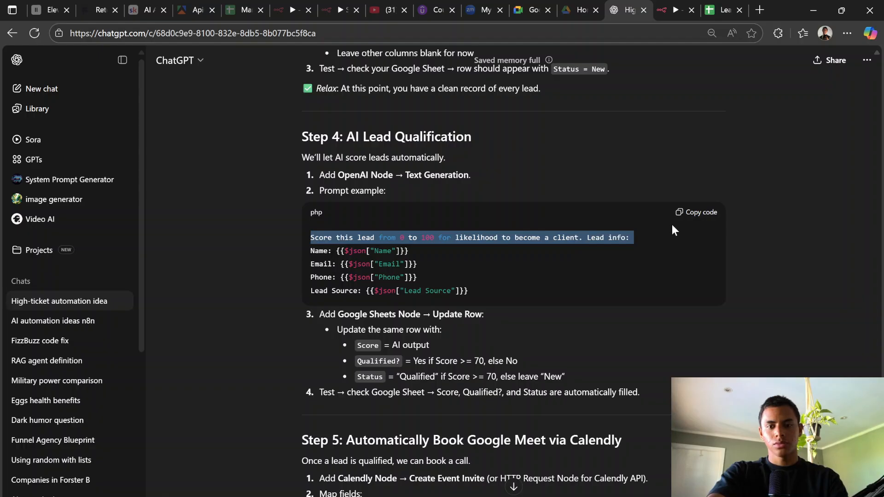
left_click_drag(671, 238, 646, 286)
key("ctrl+c")
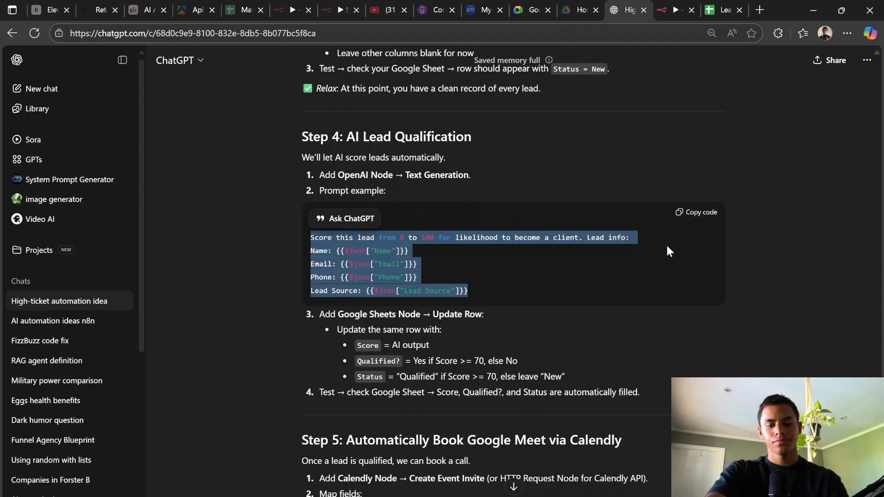
Step: Paste the lead-scoring prompt (Name, Email, Phone, Lead Source) into the Message a model Prompt field
left_click(674, 10)
left_click(380, 356)
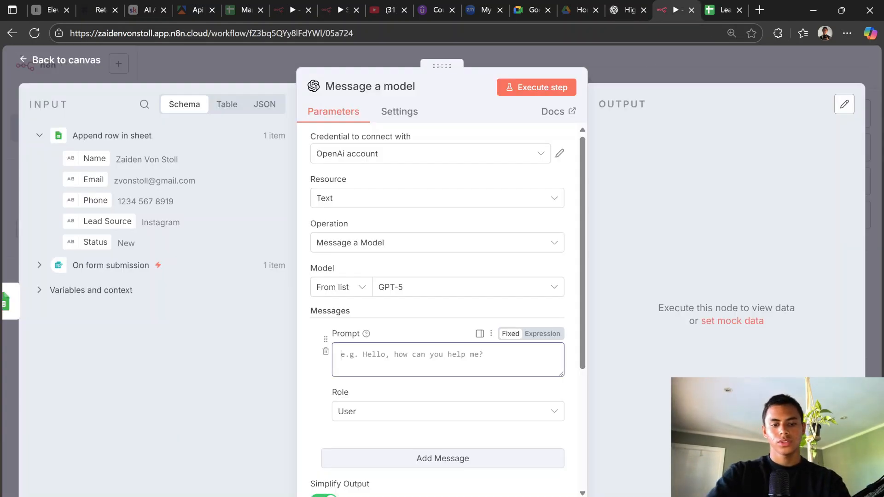
key("ctrl+v")
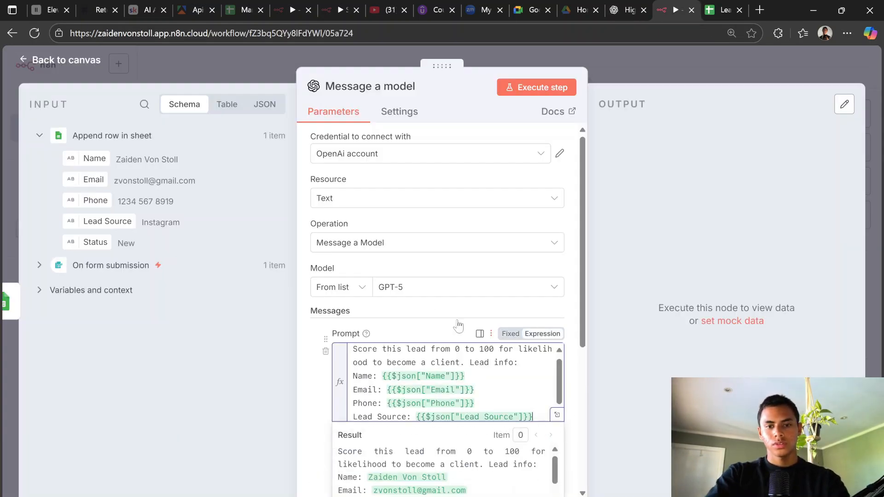
left_click(398, 324)
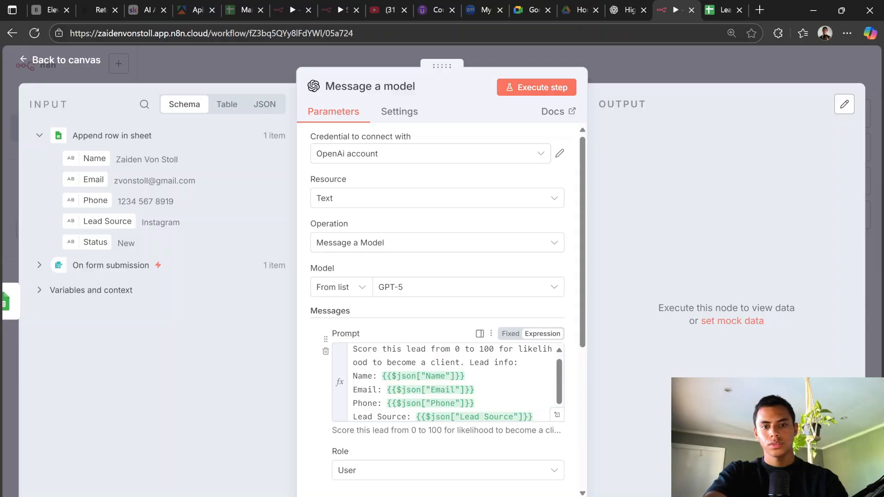
scroll(485, 342, "down", 3)
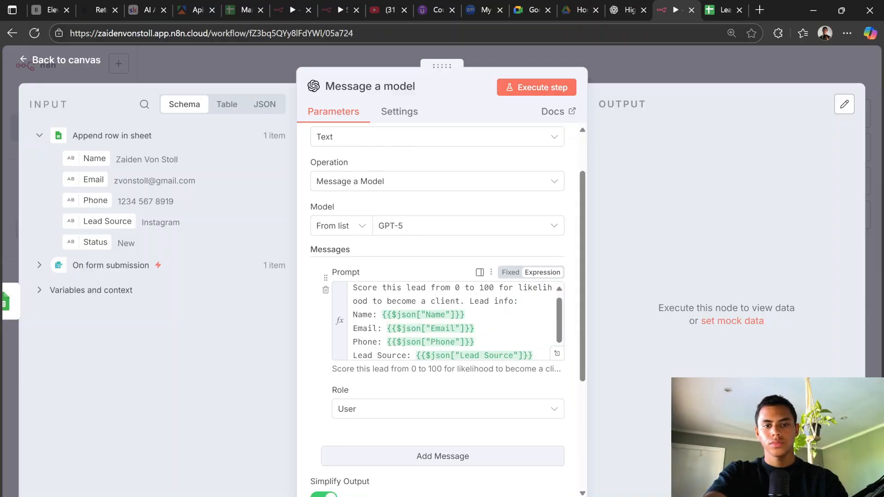
scroll(477, 283, "down", 5)
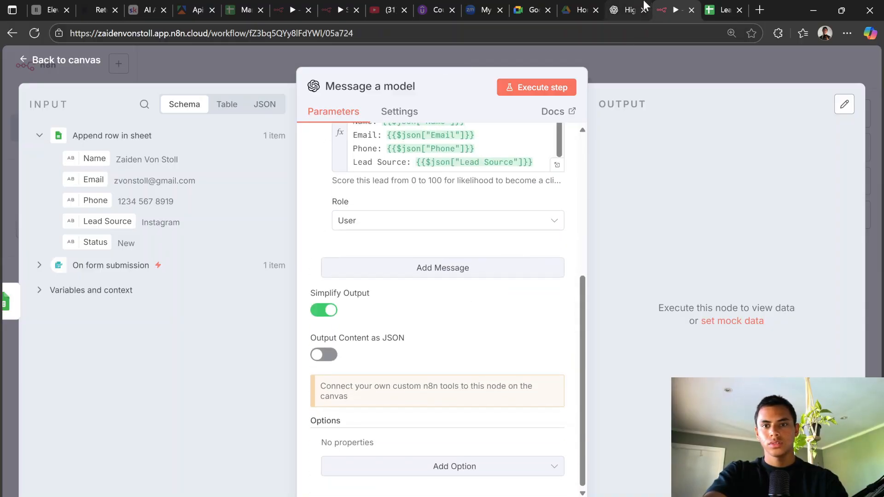
left_click(630, 9)
left_click(664, 380)
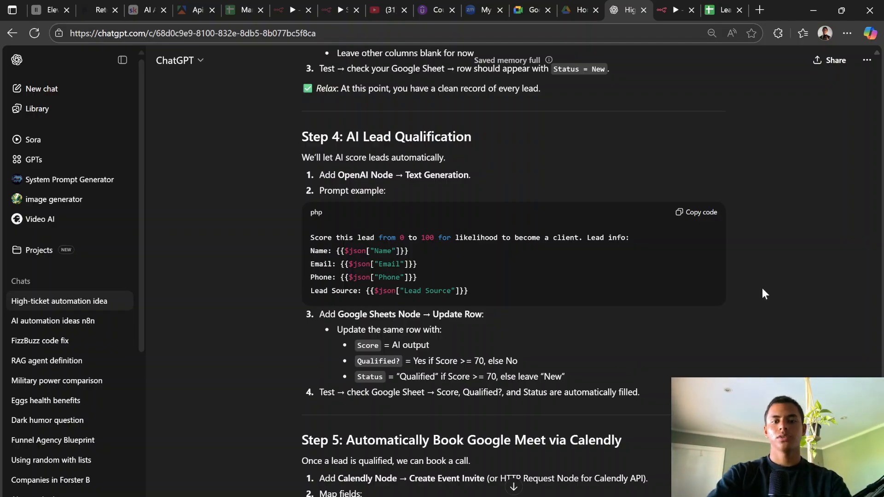
Step: Search nodes for 'google sheet' and add its 'Append or update row in sheet' action after Message a model
left_click(695, 8)
left_click(670, 63)
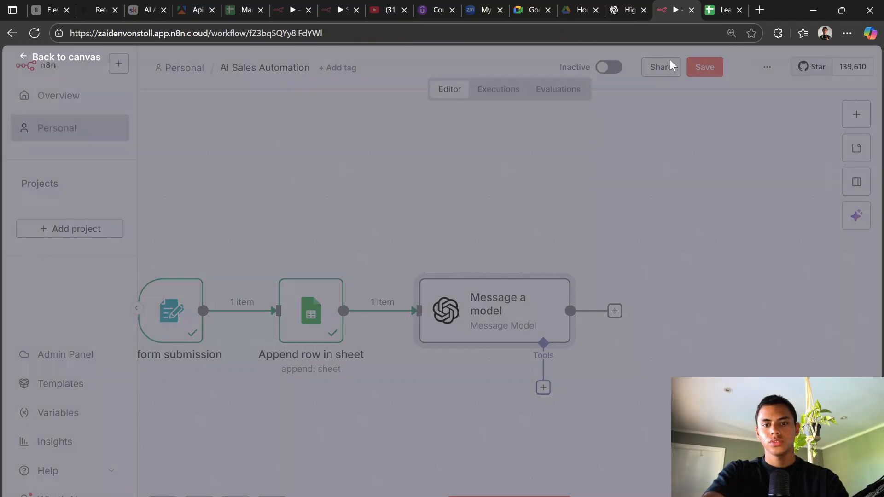
left_click(615, 311)
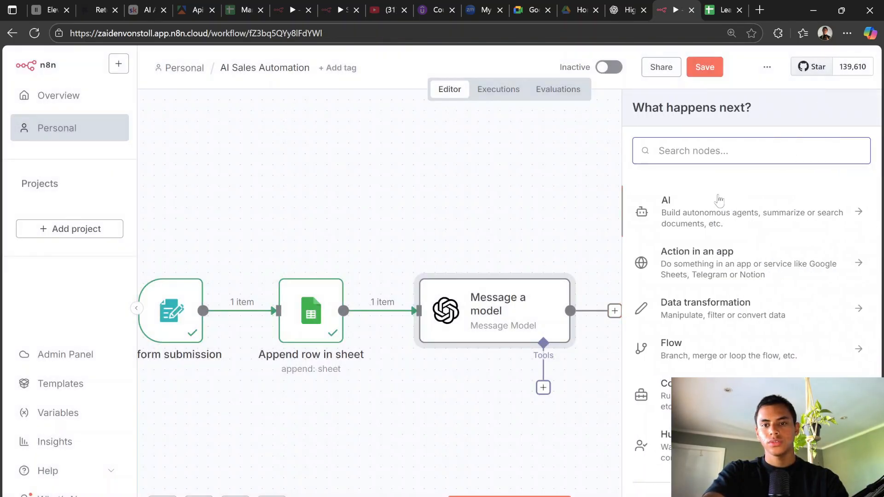
type("google ")
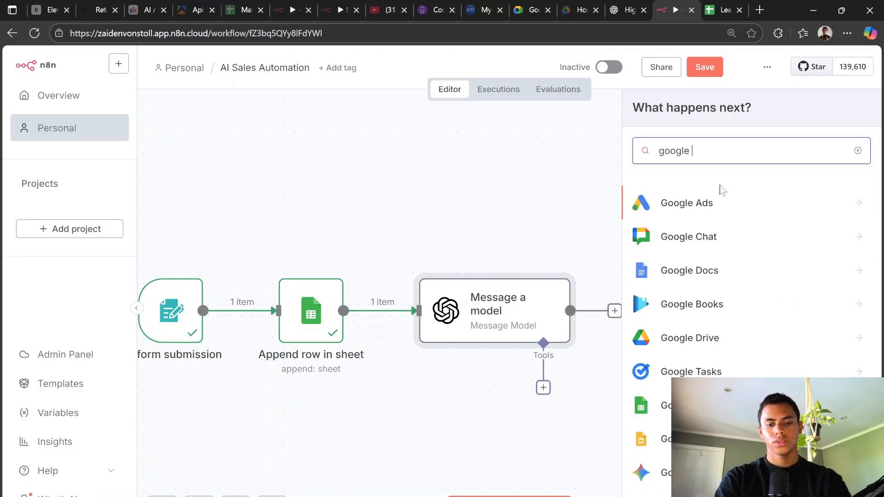
type("sheet")
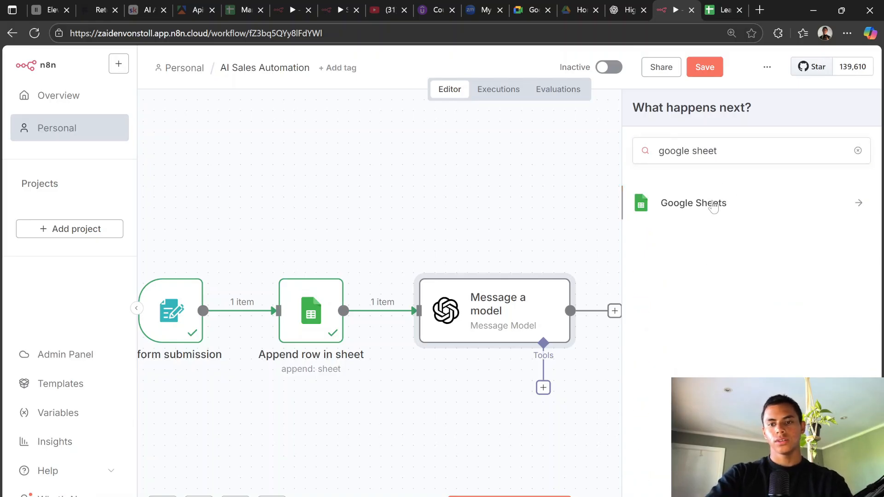
left_click(713, 208)
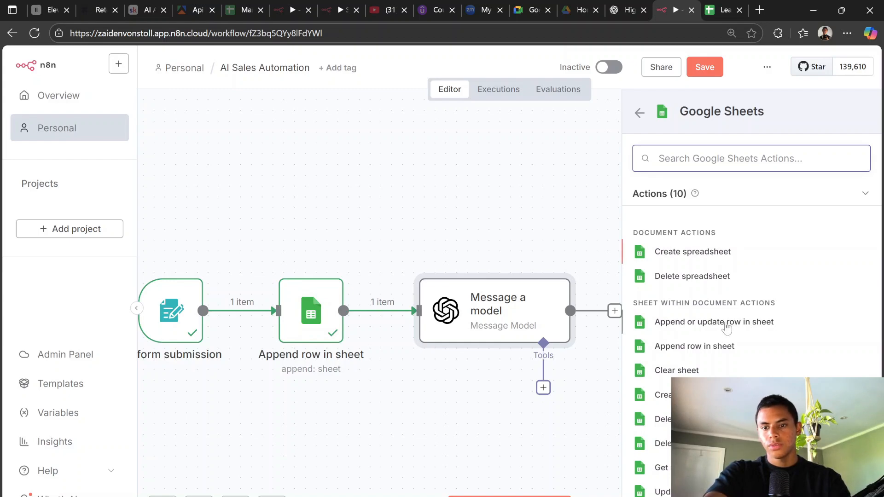
left_click(726, 325)
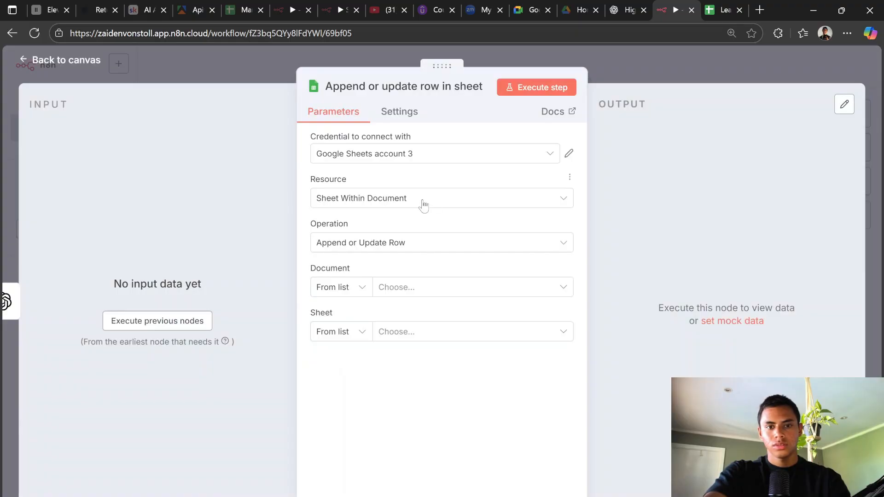
Step: Set the Sheets step to Update Row on Sheet1 of the Lead Flow Lead Sheet document
left_click(396, 243)
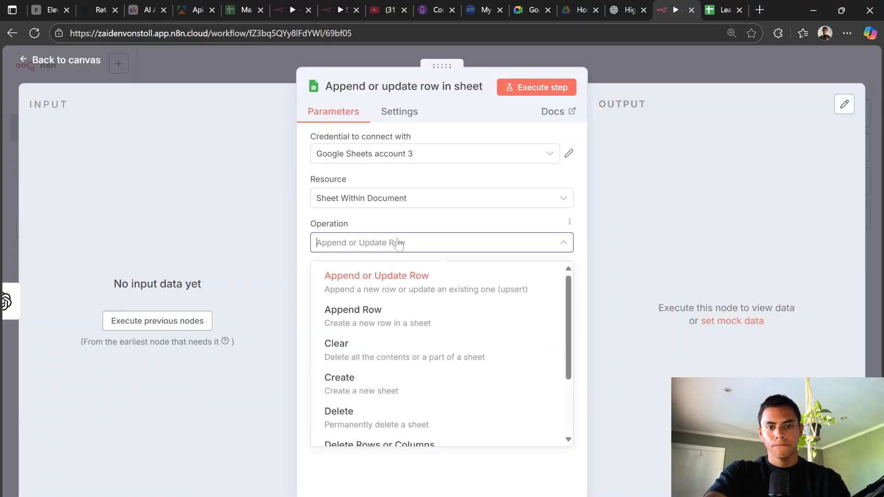
scroll(454, 360, "down", 3)
left_click(444, 418)
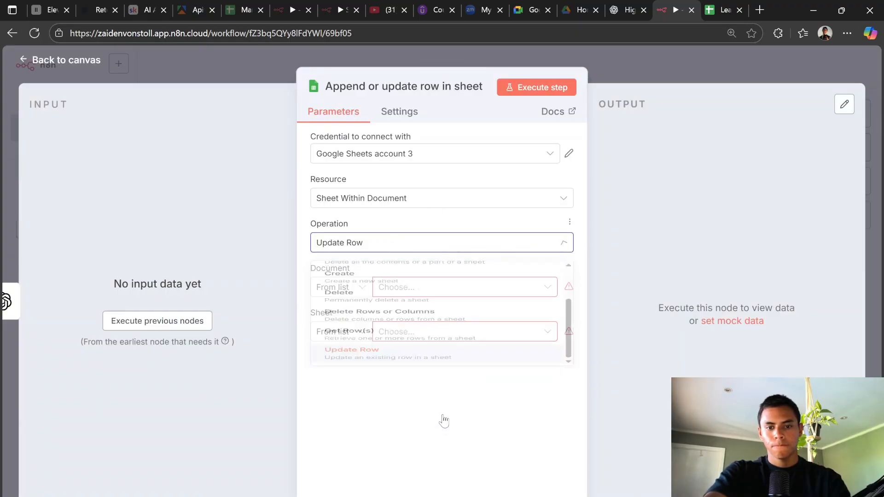
left_click(396, 293)
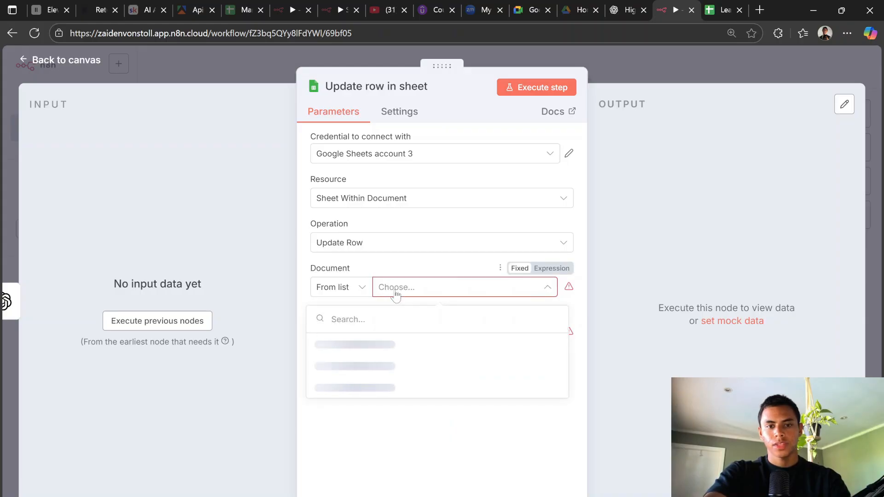
left_click(373, 341)
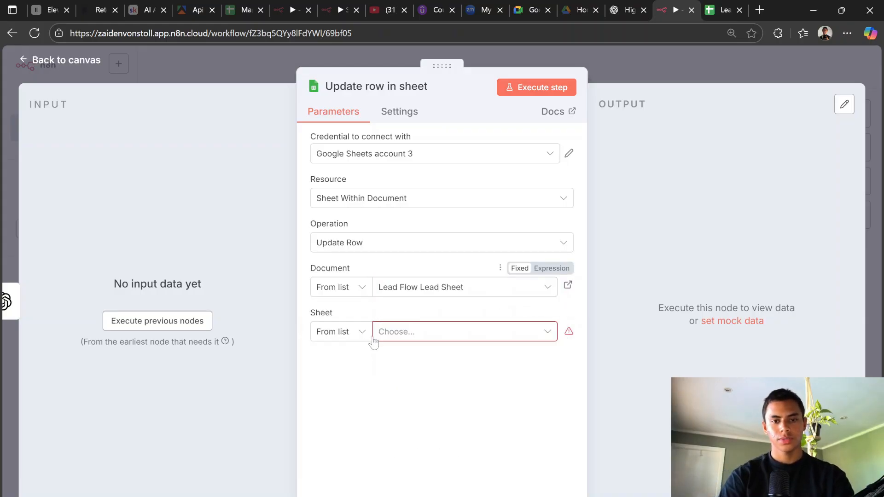
left_click(401, 331)
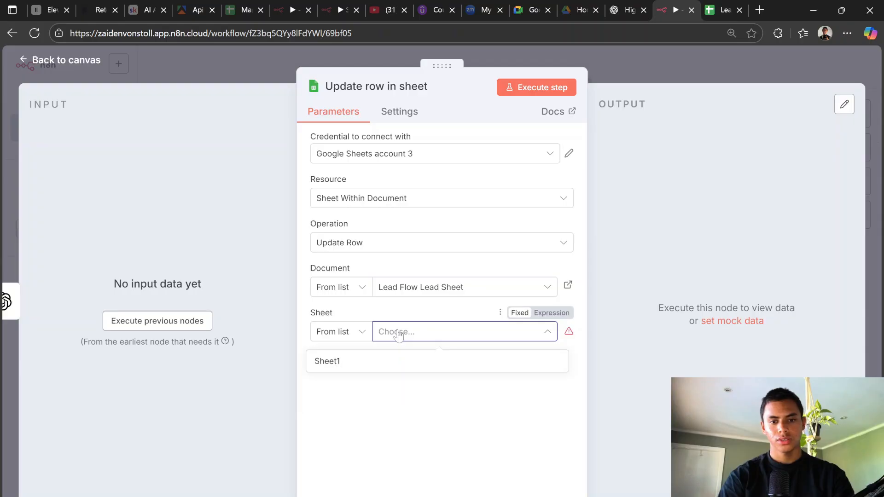
left_click(371, 361)
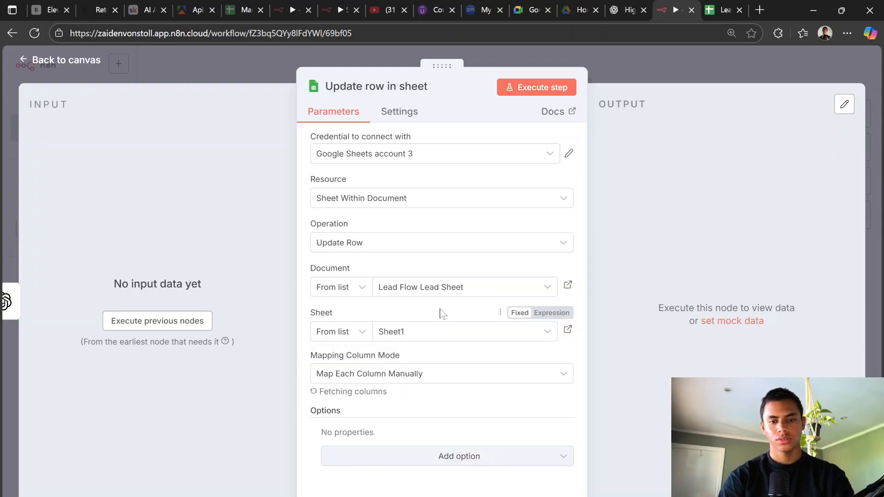
Step: Review the node's remaining settings against Step 4 of the ChatGPT guide
left_click(642, 5)
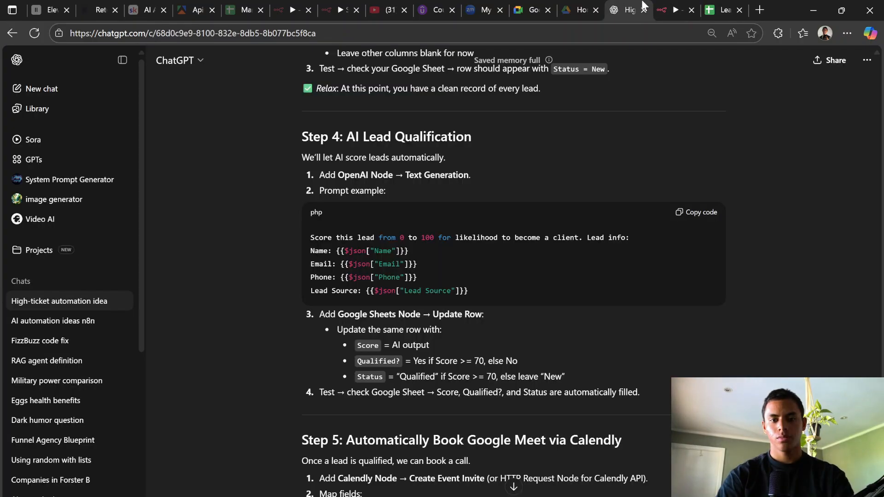
left_click(676, 10)
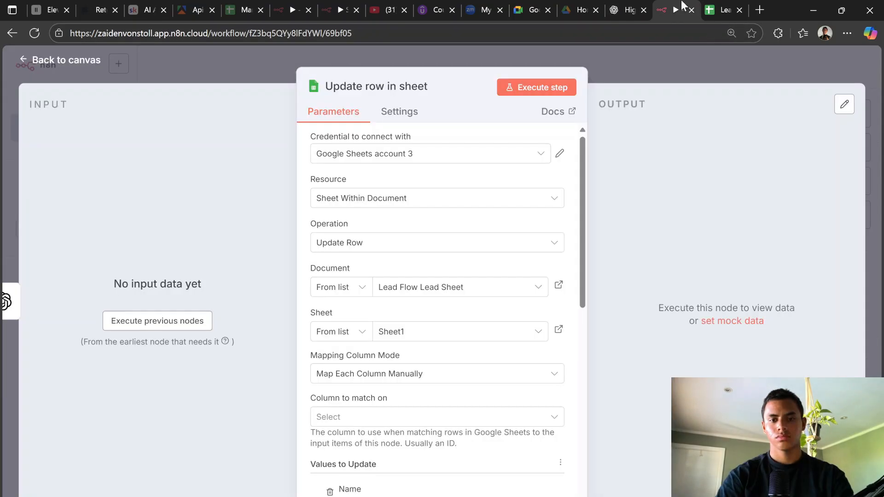
scroll(437, 299, "down", 5)
scroll(437, 300, "down", 2)
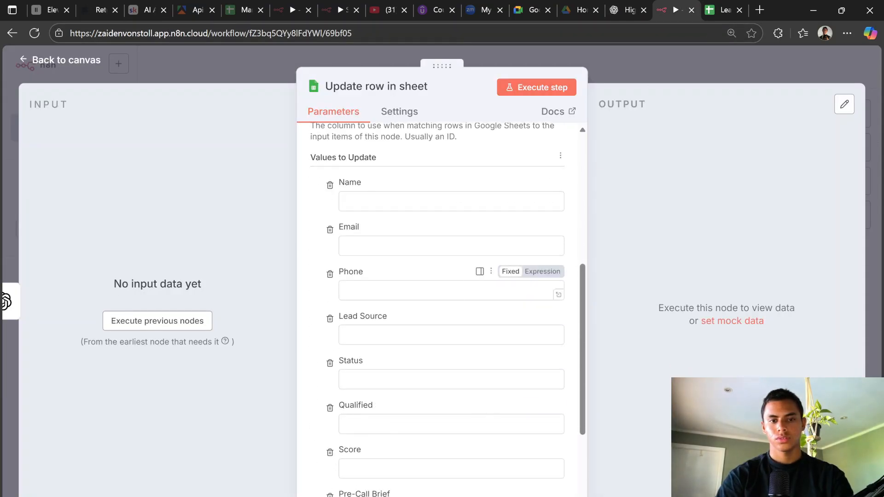
left_click(579, 9)
left_click(618, 5)
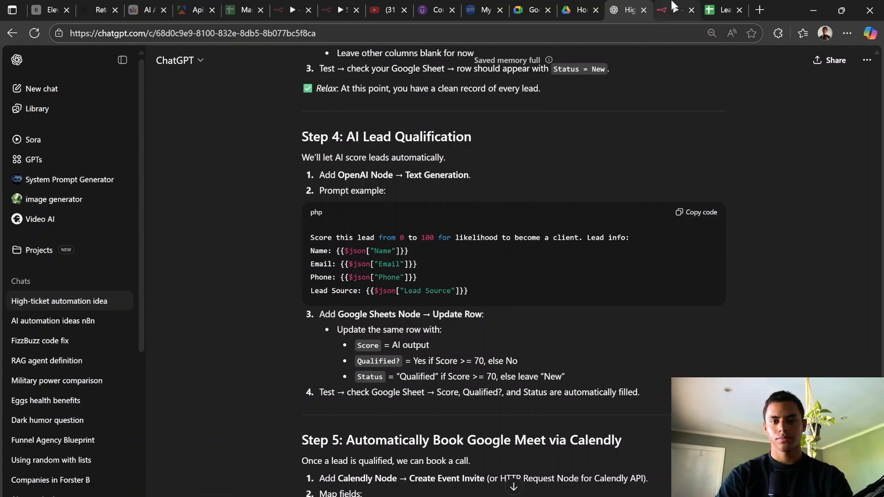
Step: Execute the previous nodes for input data, then reopen the Update row in sheet node
mouse_move(673, 6)
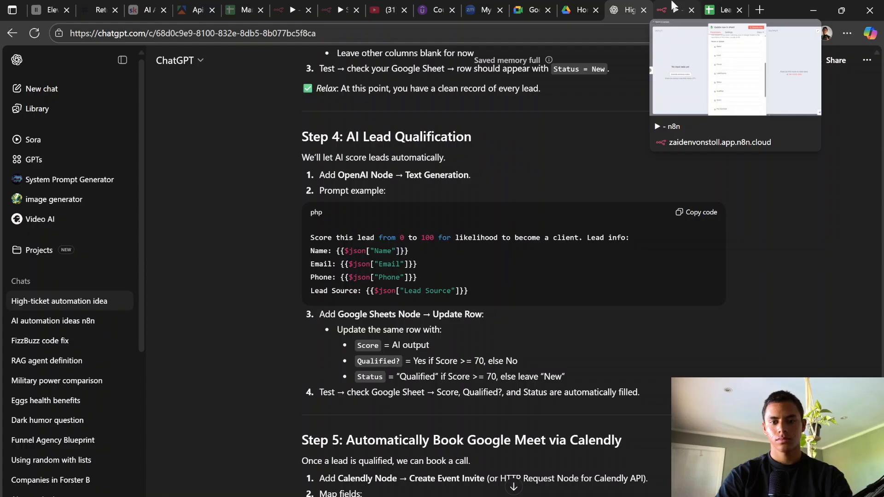
left_click(673, 6)
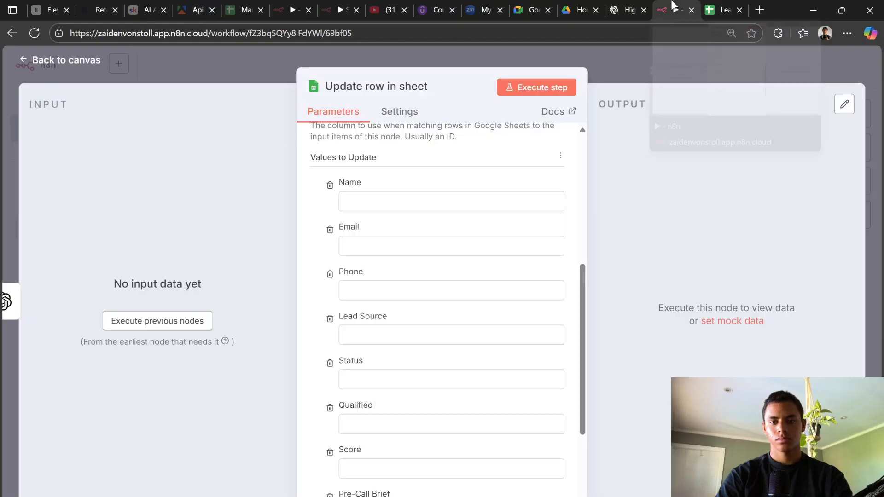
left_click(176, 320)
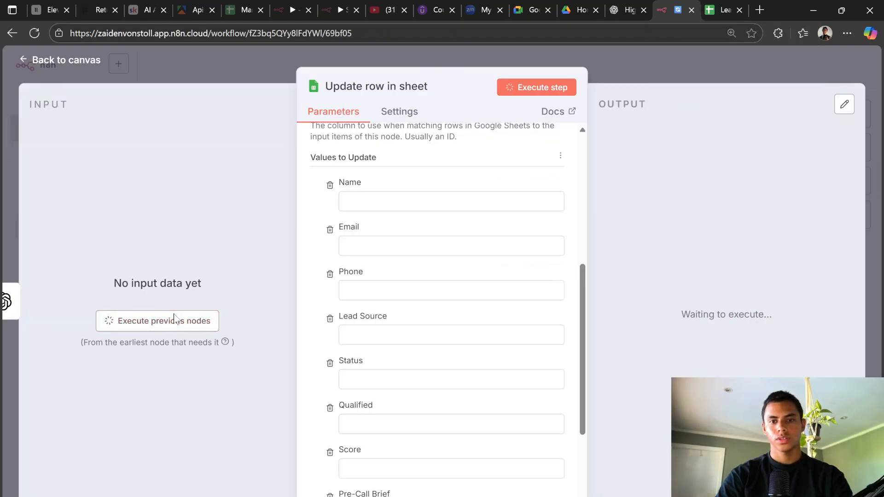
left_click(658, 64)
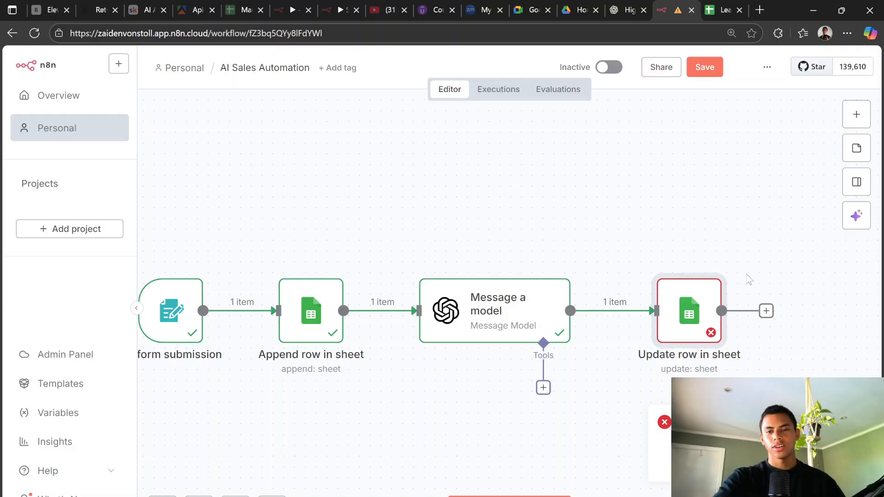
double_click(688, 299)
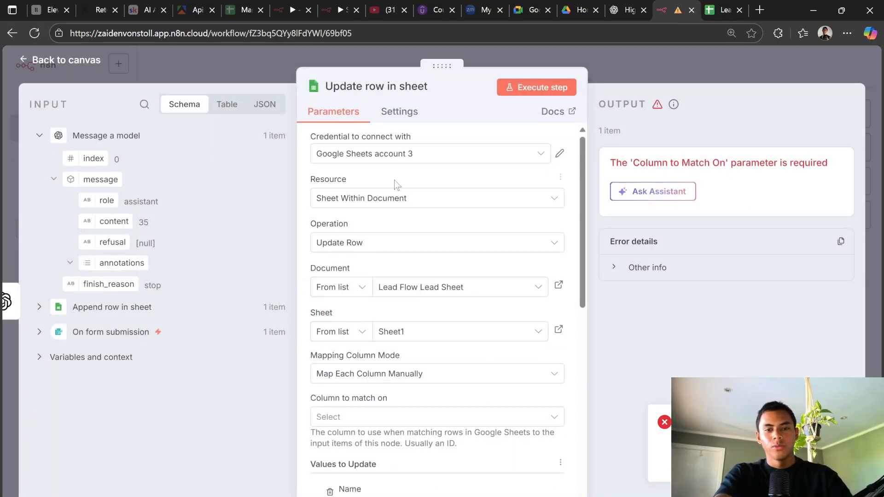
scroll(395, 184, "down", 4)
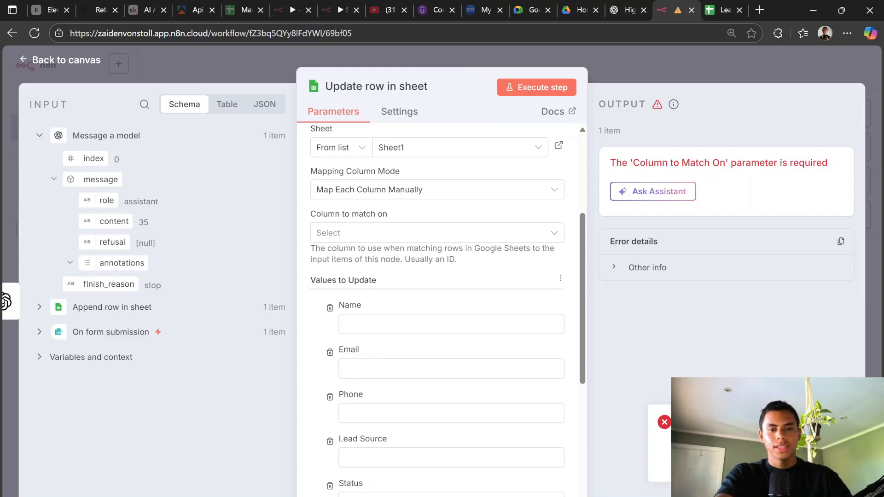
scroll(507, 304, "down", 4)
left_click(614, 5)
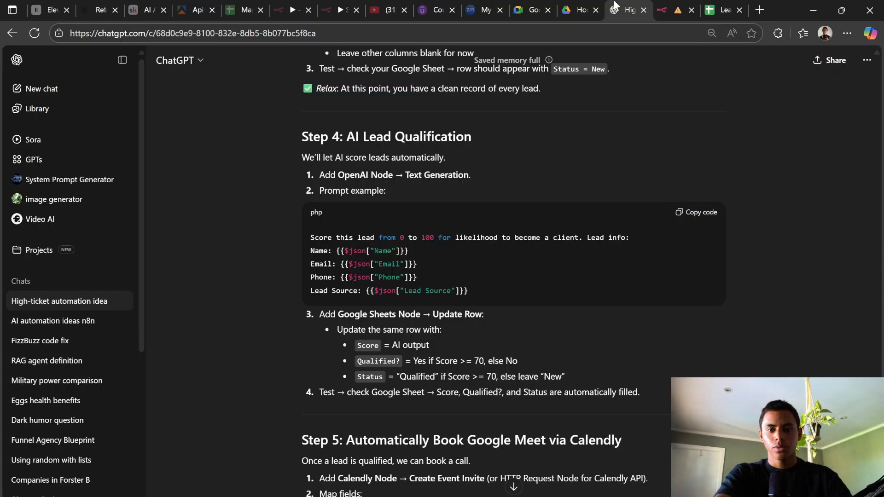
left_click(662, 10)
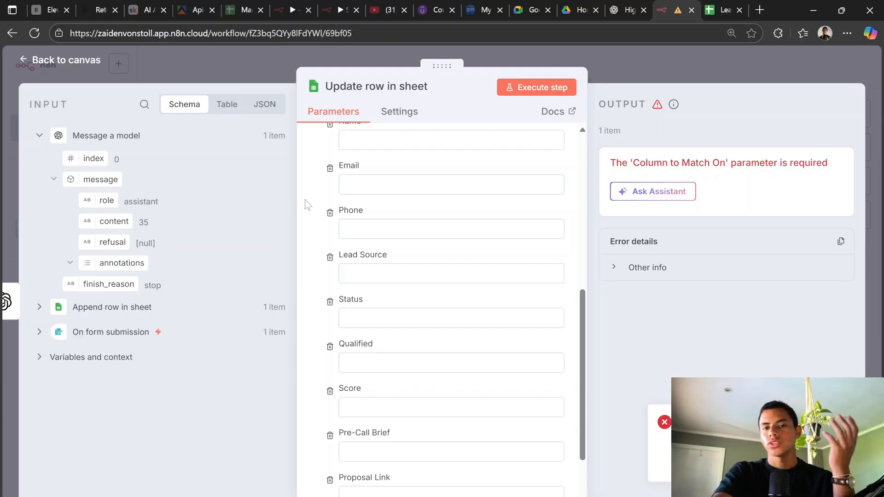
left_click(616, 10)
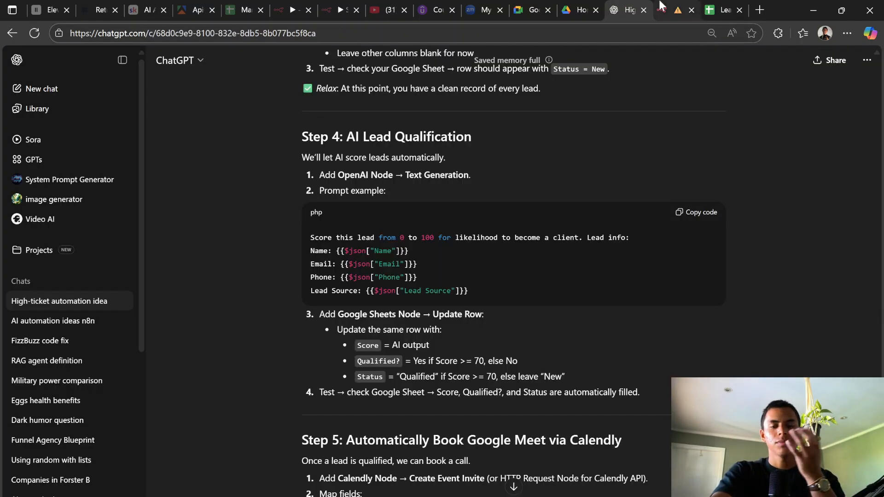
left_click(661, 6)
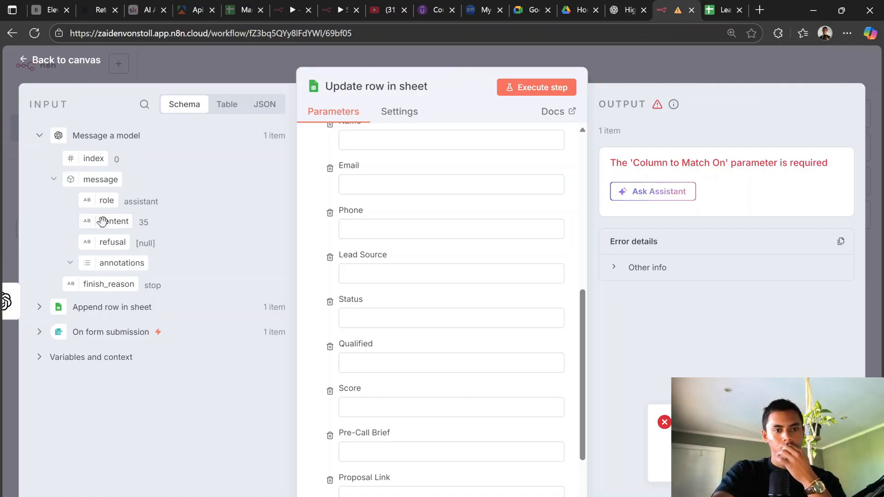
Step: Map the model's message content into the Score column, previewing the value 35
left_click_drag(102, 221, 392, 407)
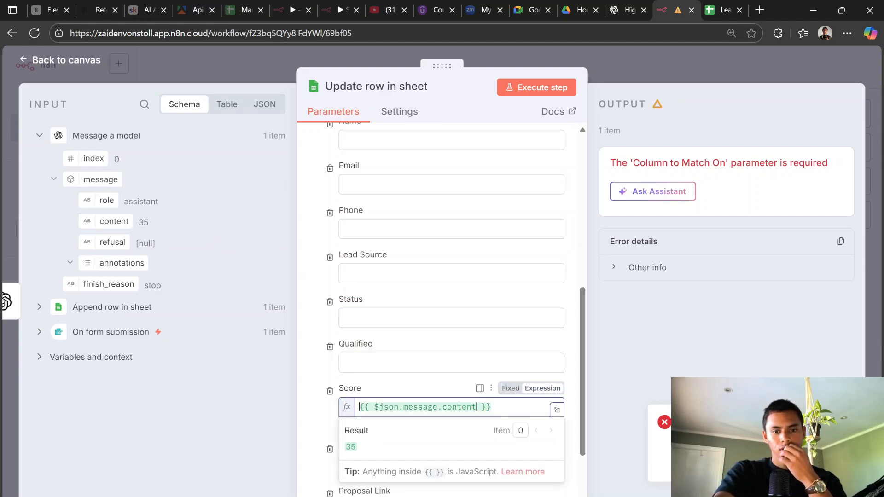
left_click(641, 5)
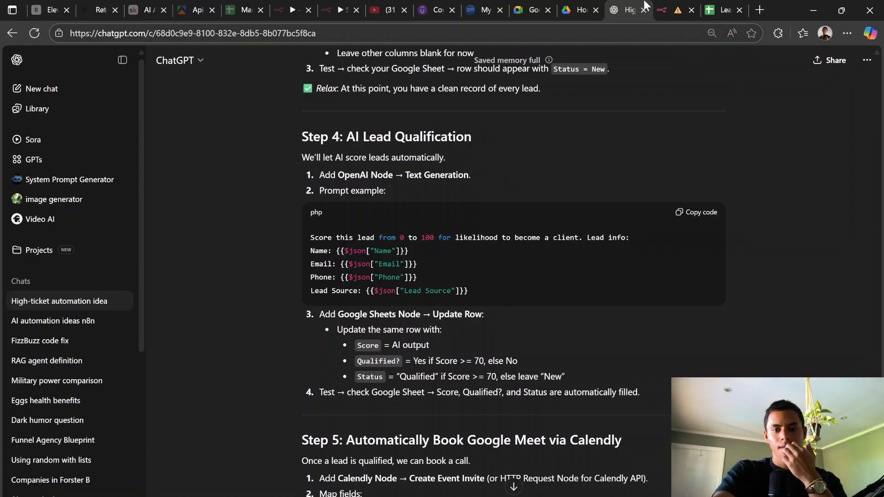
mouse_move(666, 9)
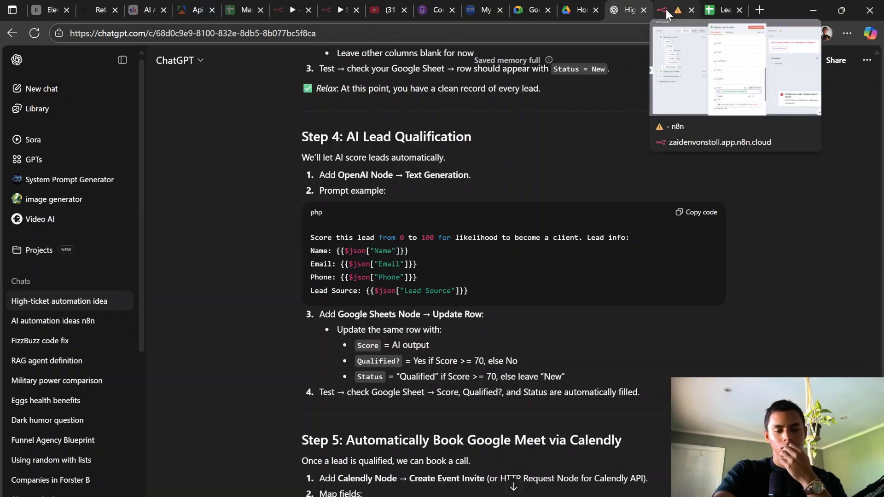
left_click(665, 10)
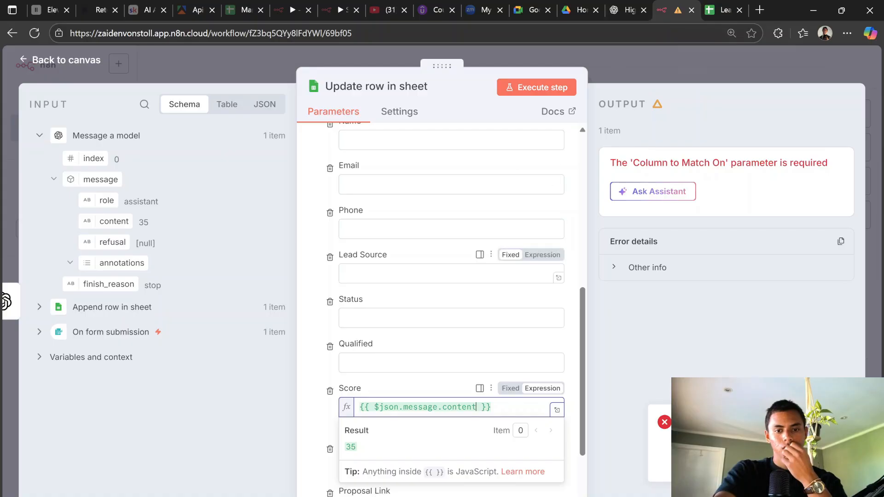
scroll(507, 273, "down", 1)
left_click(570, 409)
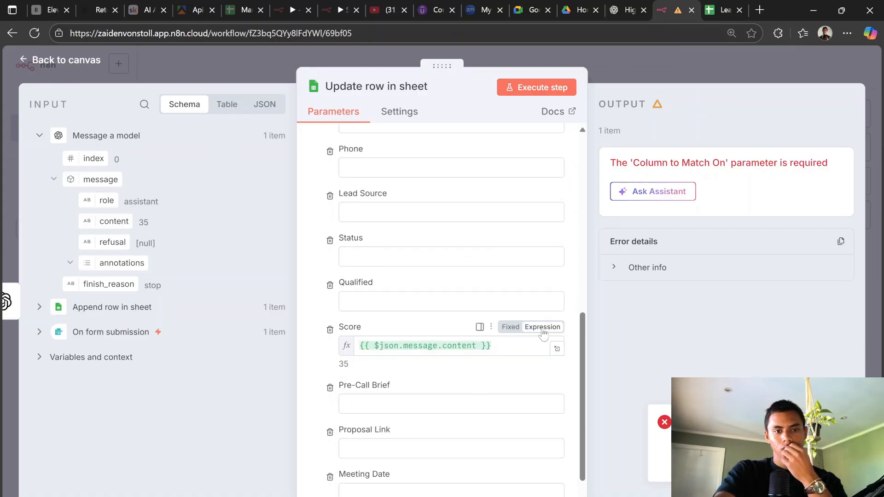
left_click(650, 4)
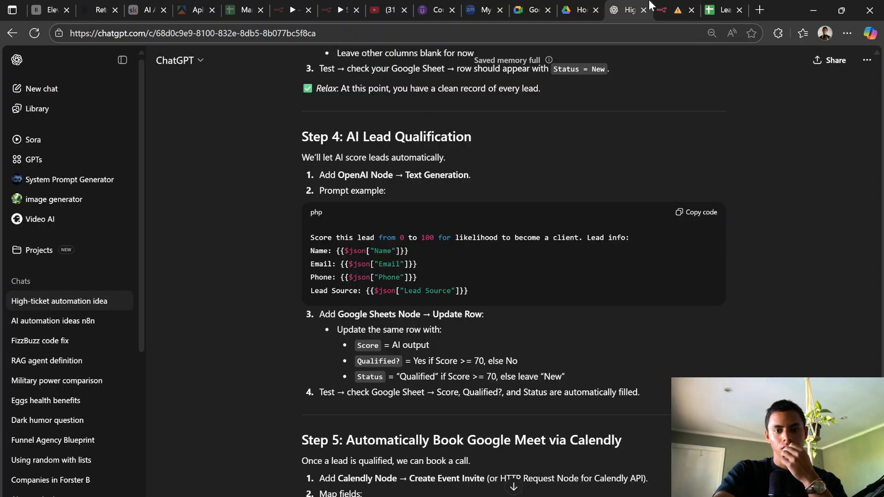
mouse_move(668, 4)
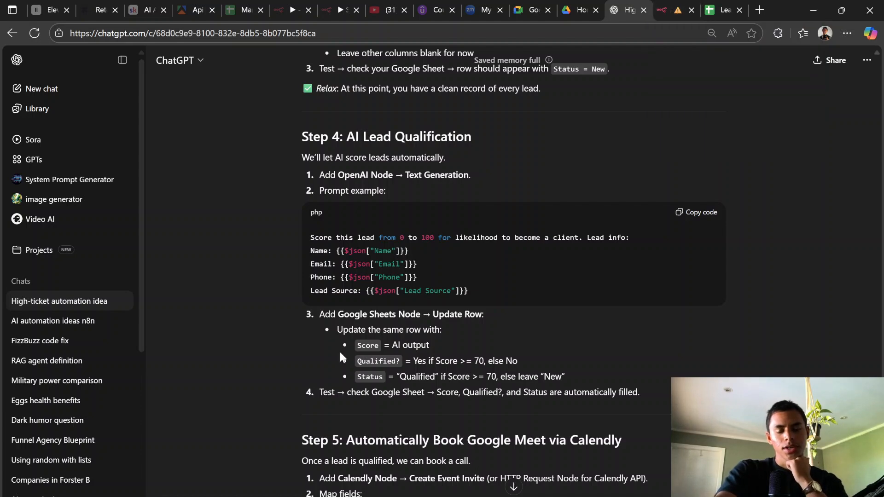
left_click(696, 6)
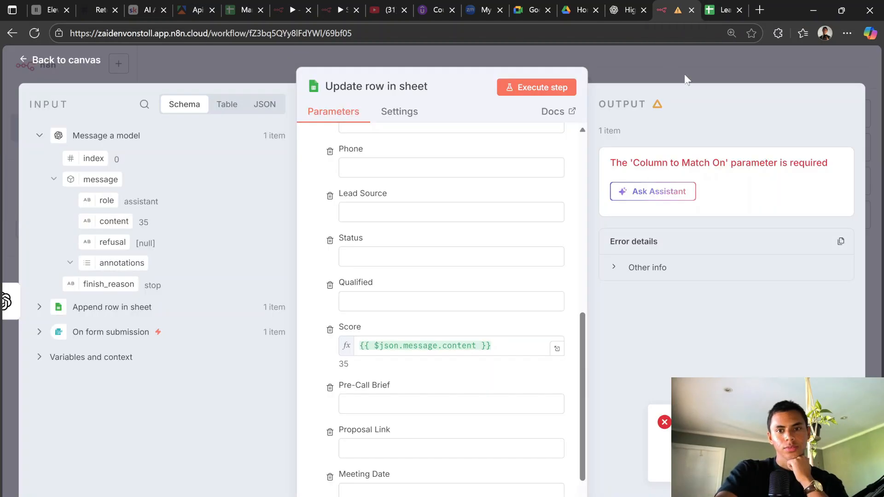
Step: Start a test run and submit the Extract Leads form with a test lead's details
left_click(609, 70)
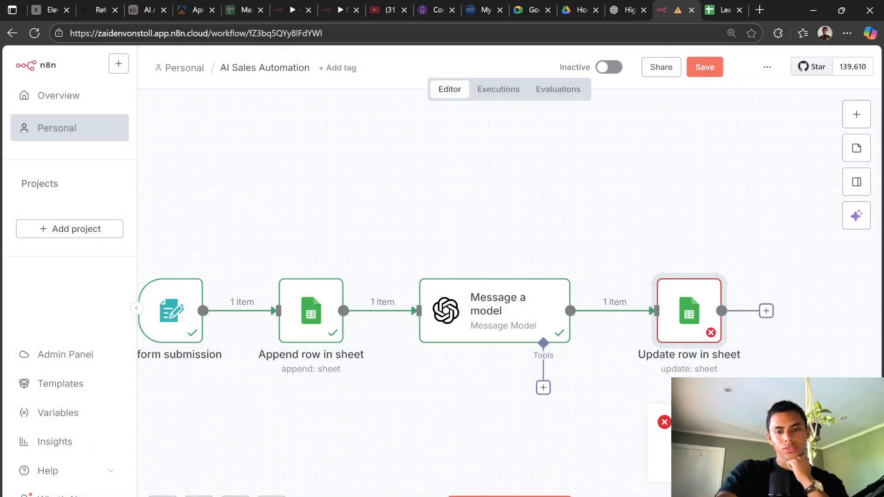
left_click(490, 495)
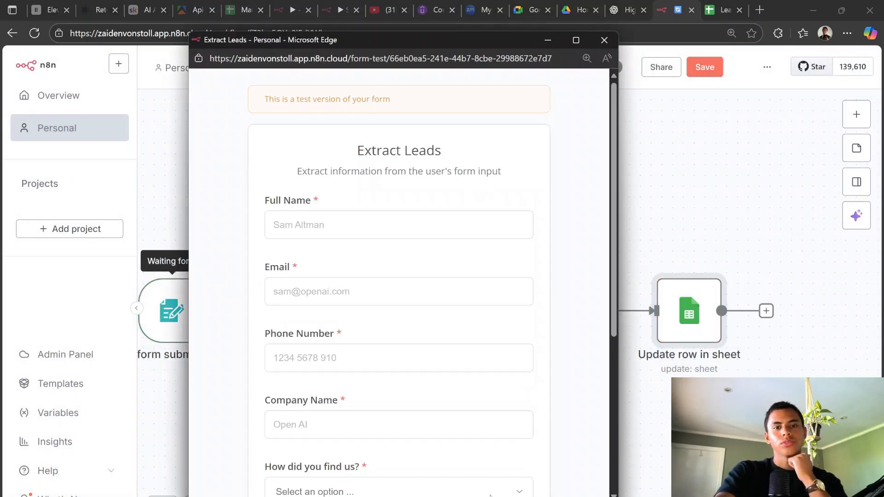
left_click(403, 214)
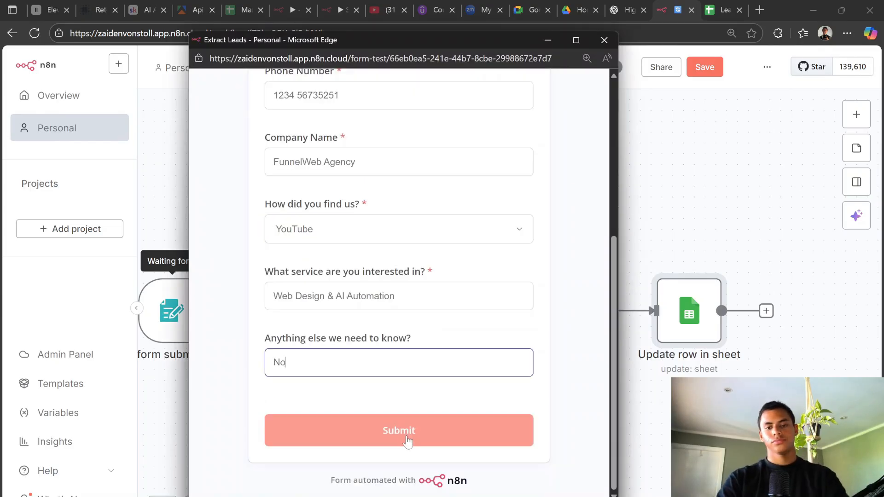
key("Return")
left_click(708, 159)
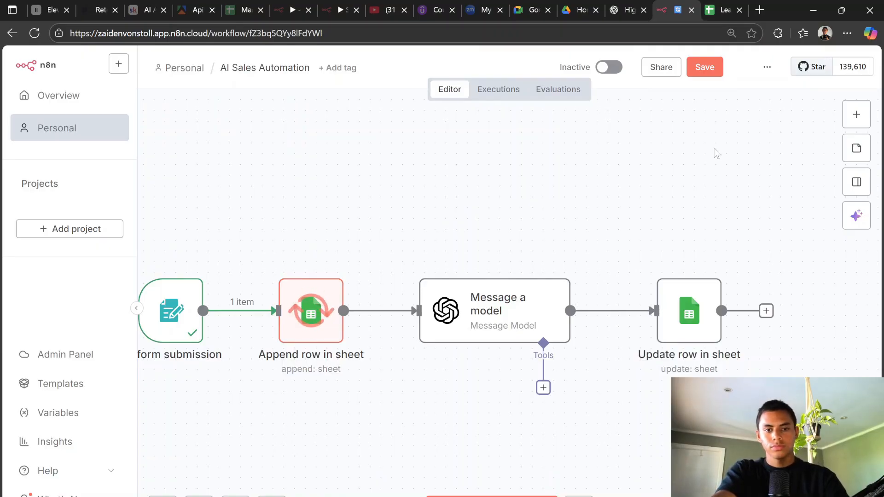
Step: Check the lead sheet for the new YouTube lead row and the scoring results
left_click(721, 6)
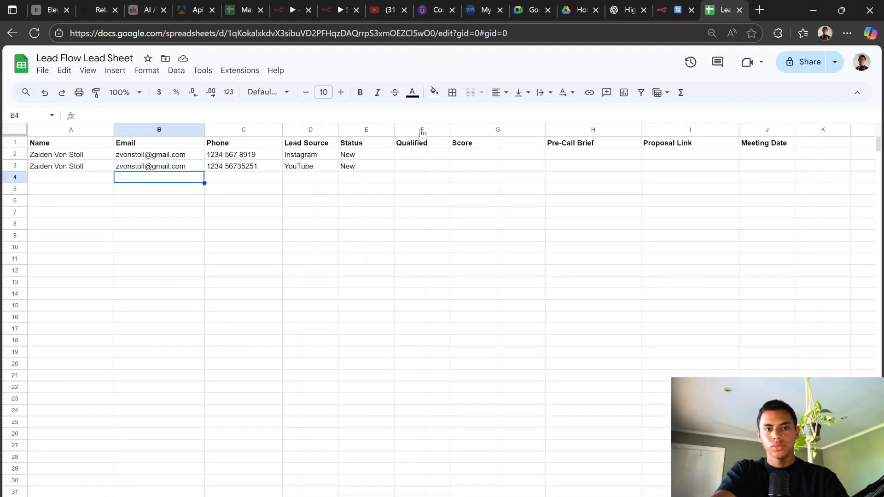
left_click(684, 5)
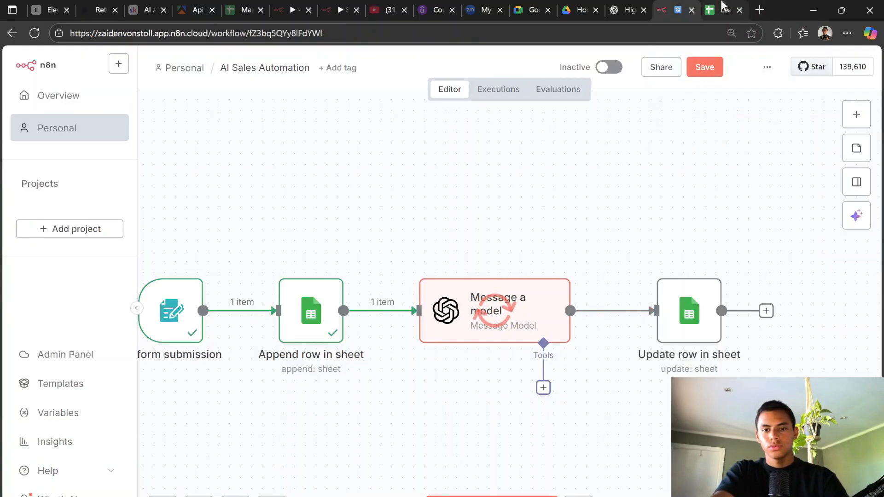
mouse_move(722, 5)
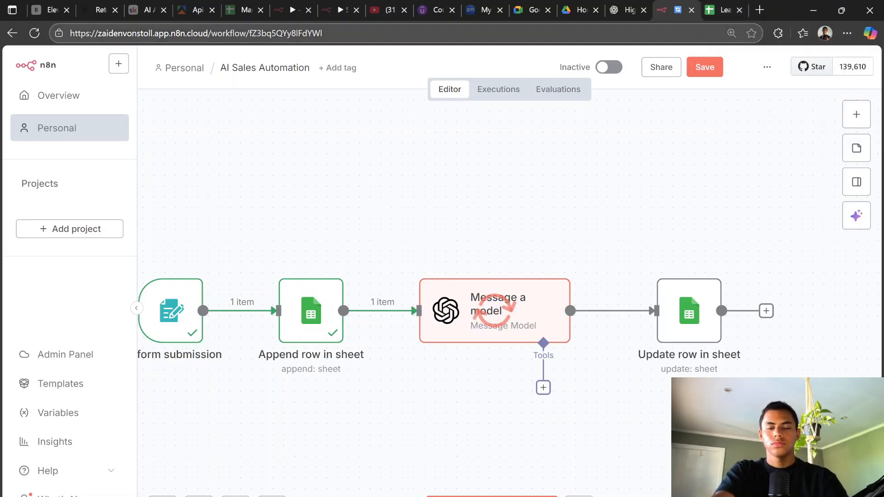
left_click(722, 12)
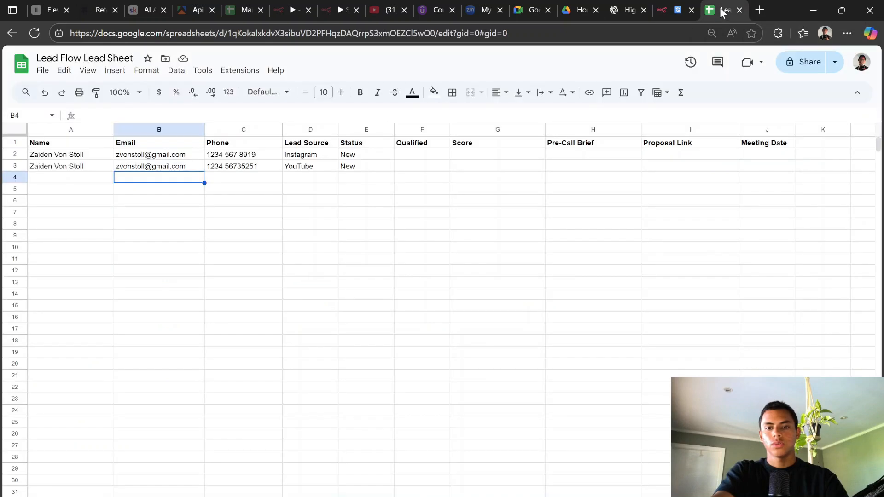
left_click(681, 10)
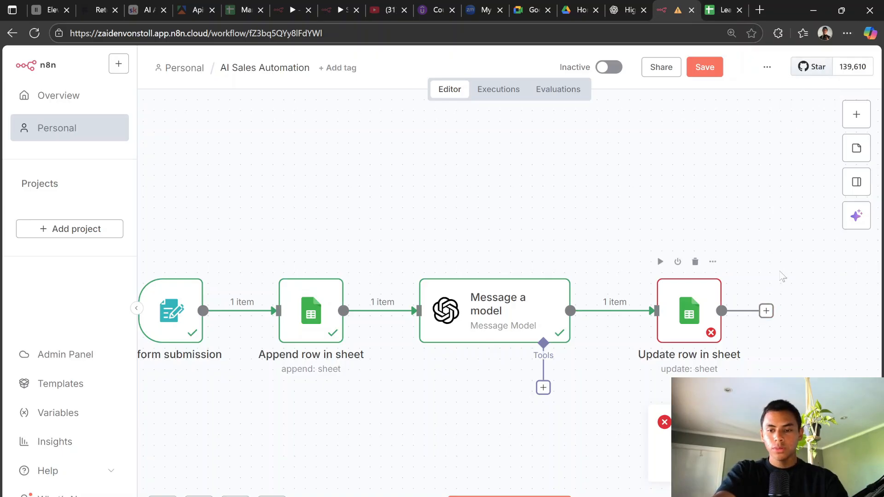
Step: Set the Update row in sheet node's column to match on to Status
double_click(695, 311)
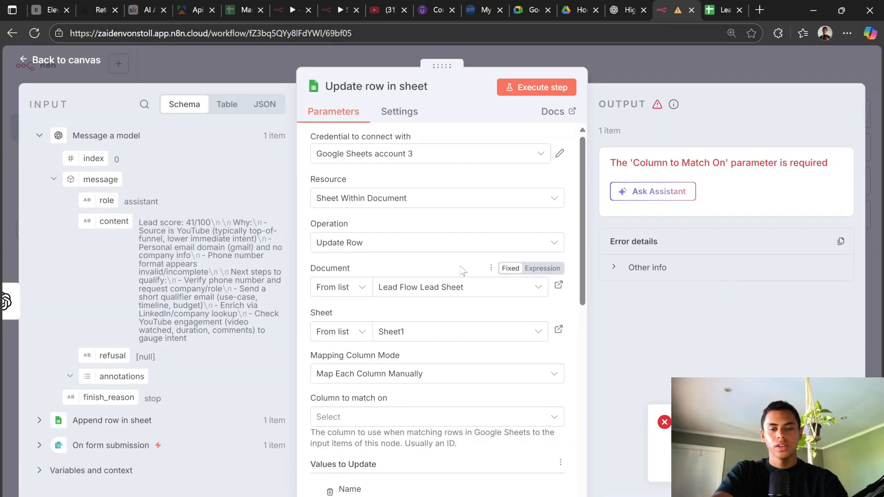
scroll(460, 272, "down", 3)
scroll(460, 271, "down", 9)
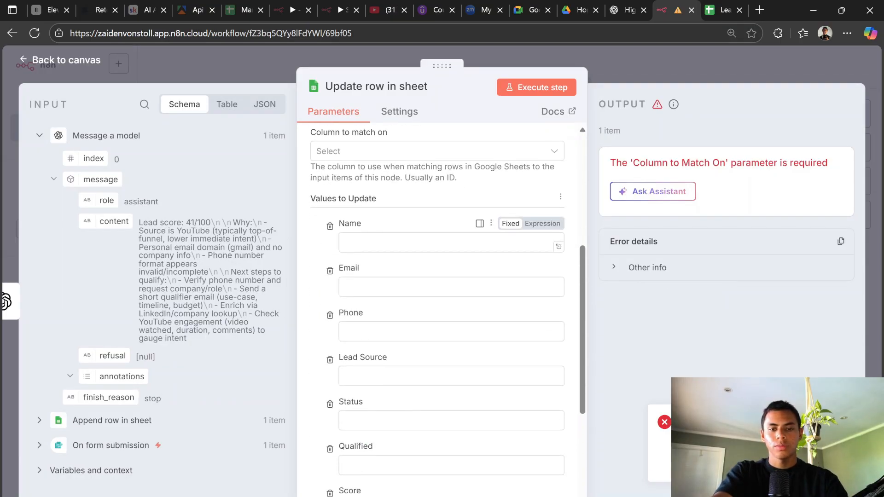
scroll(460, 271, "down", 1)
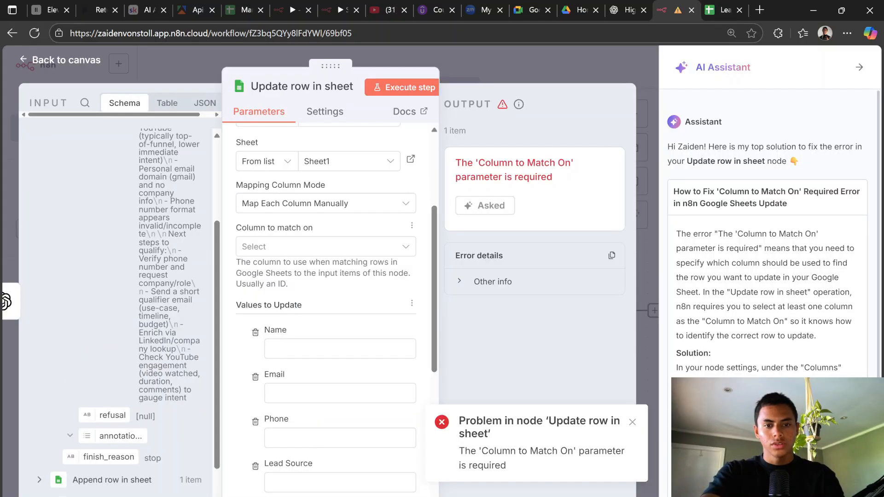
left_click(335, 249)
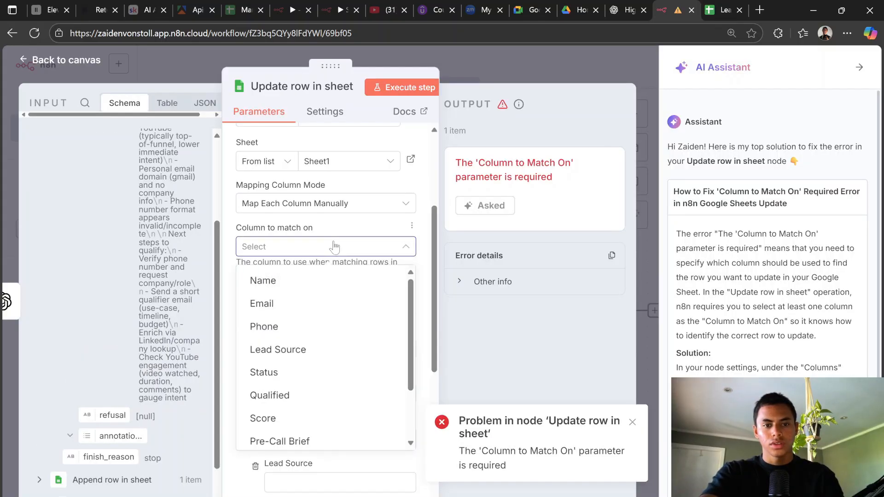
left_click(326, 372)
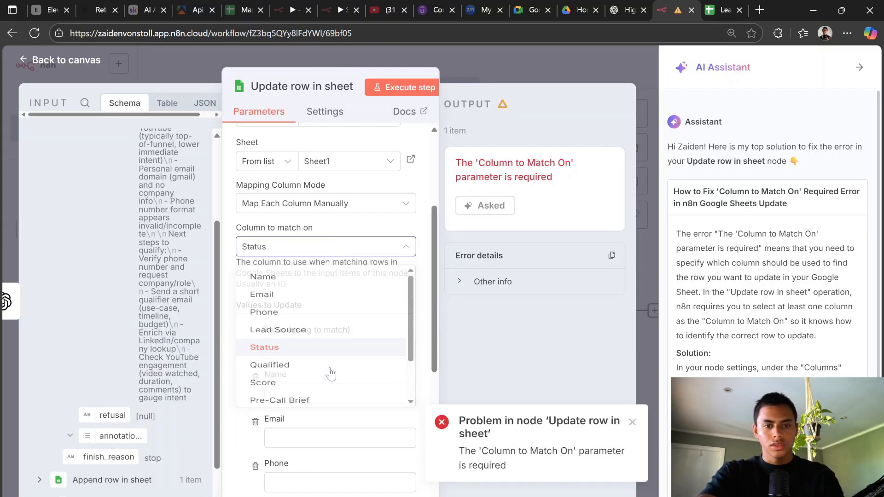
Step: Change the Sheets node's operation to Append or Update Row
scroll(359, 321, "down", 6)
scroll(357, 315, "up", 6)
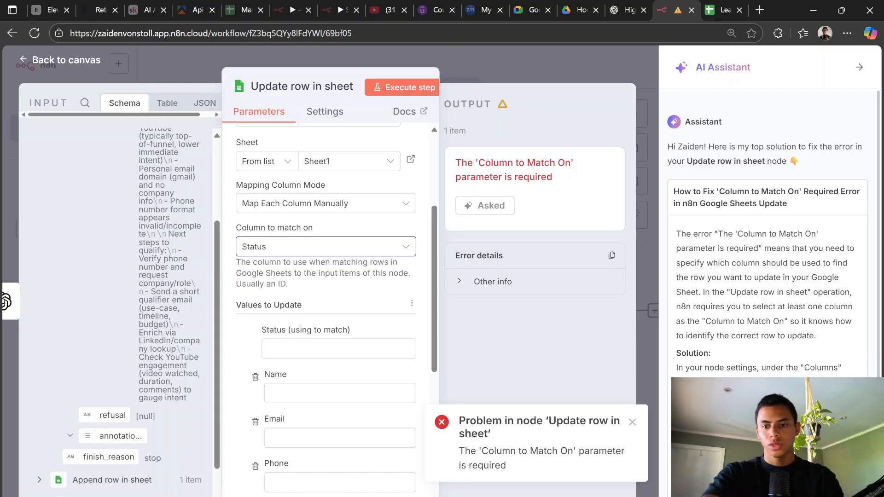
scroll(405, 212, "up", 1)
scroll(202, 218, "up", 2)
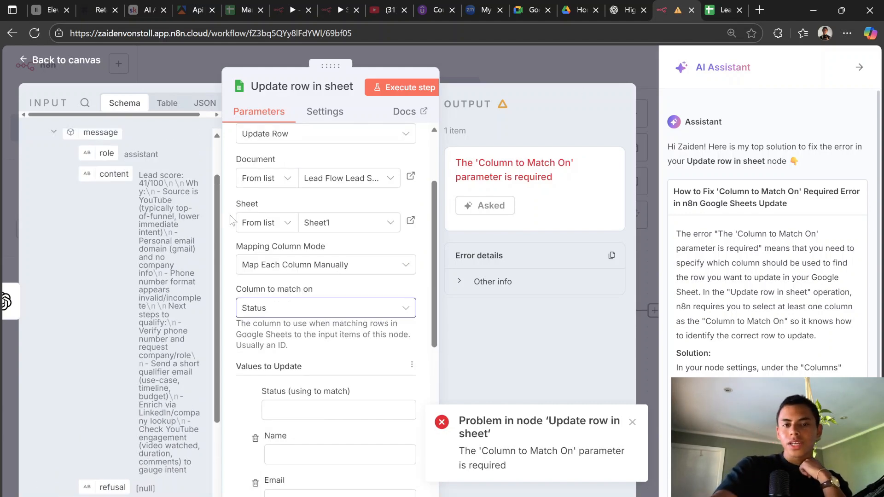
left_click(389, 137)
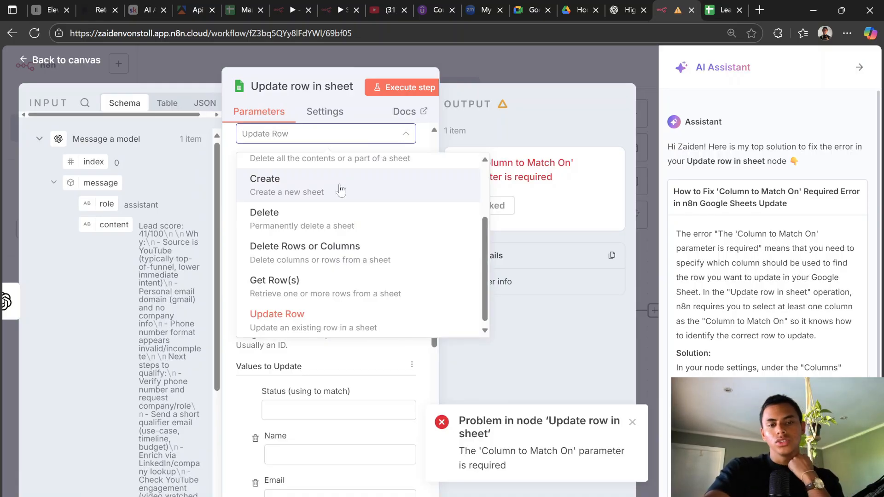
scroll(339, 232, "up", 1)
scroll(340, 239, "up", 3)
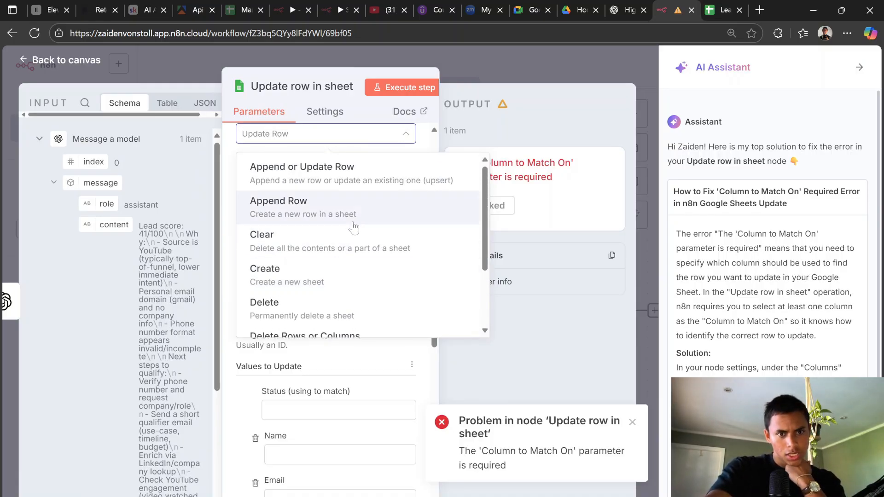
left_click(380, 174)
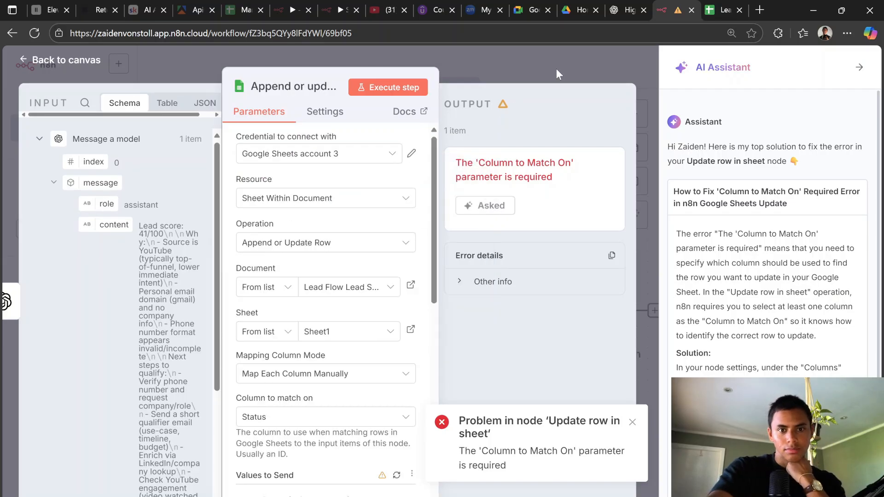
Step: Submit another test lead through the Extract Leads form and return to the running canvas
left_click(544, 76)
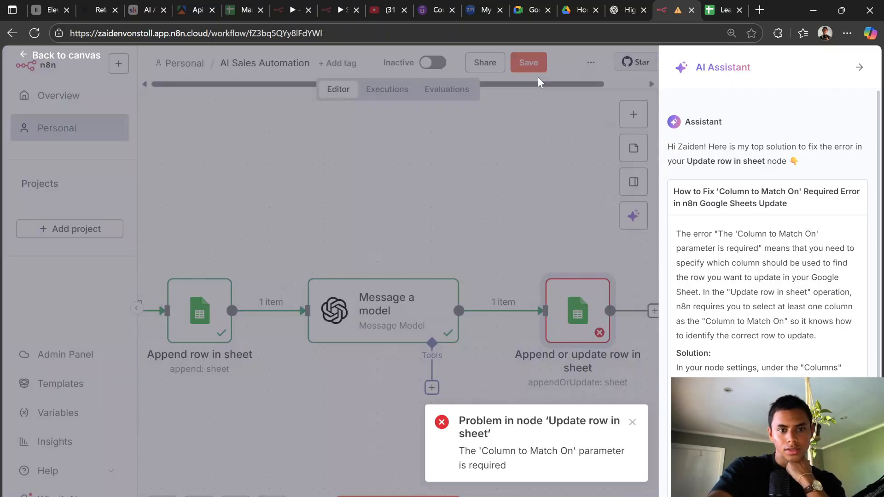
left_click(398, 496)
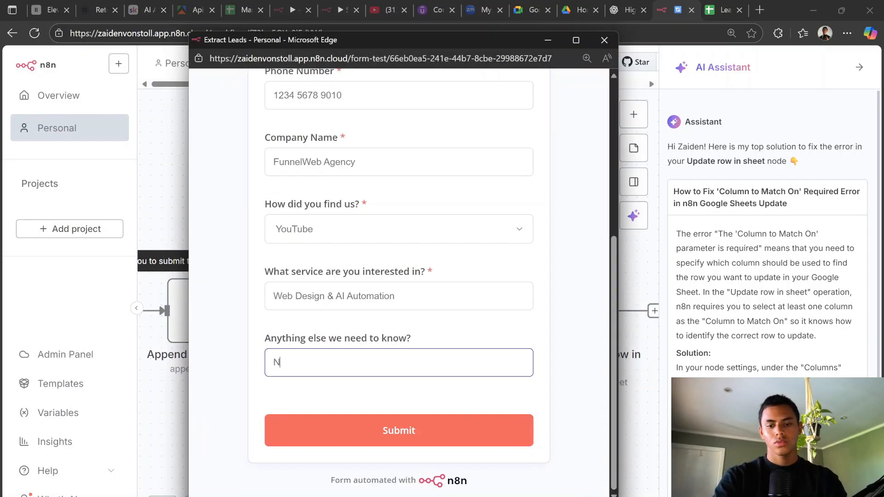
left_click(412, 440)
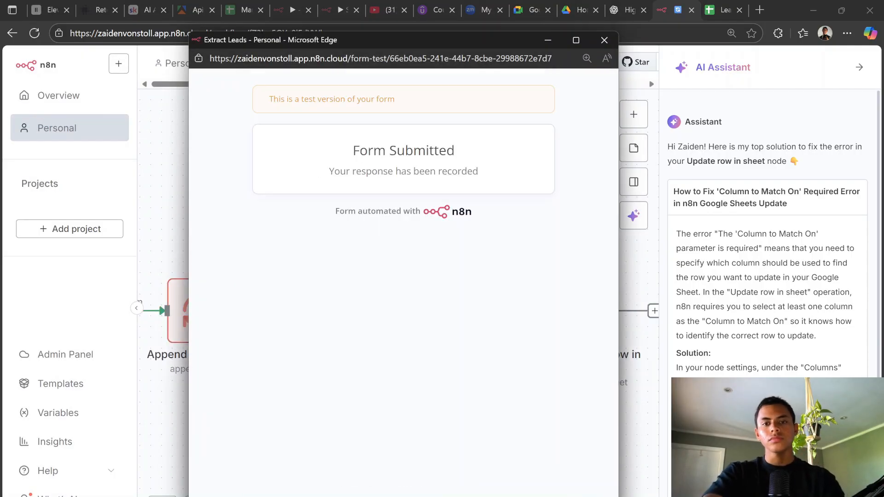
left_click(646, 177)
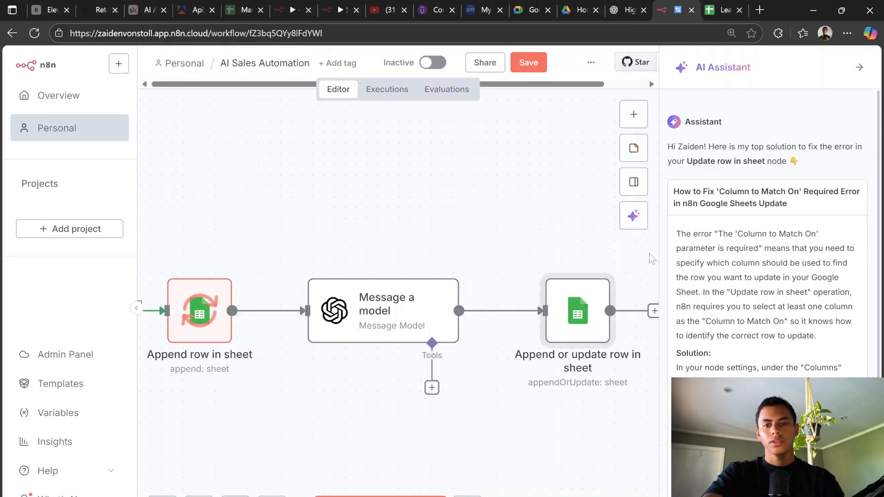
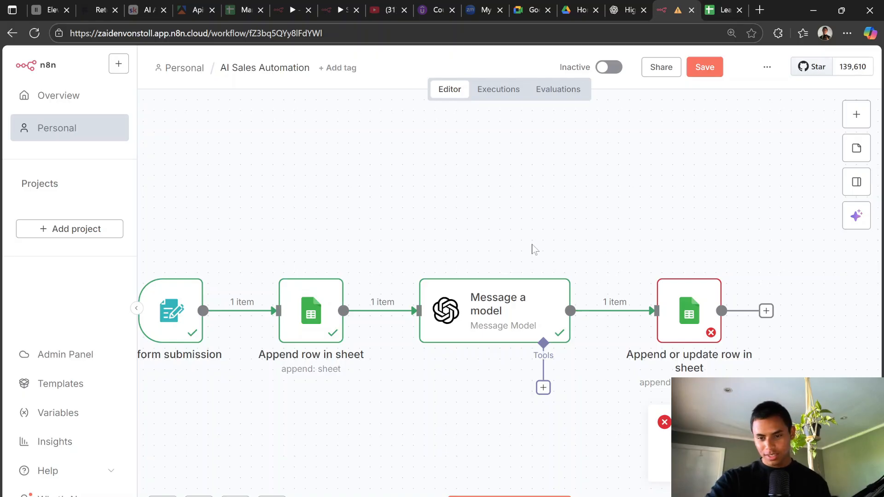
Step: In the sheet-update step, keep Status as the match column and map the model's message content into it
left_click(684, 315)
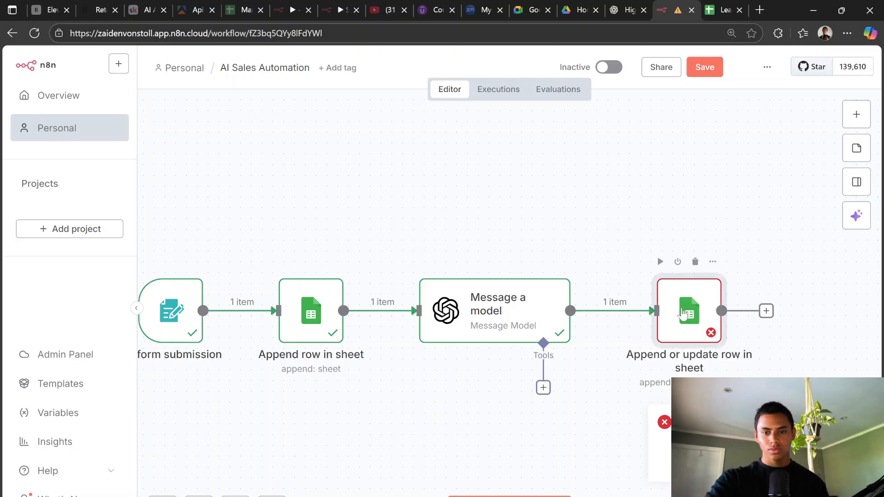
double_click(683, 314)
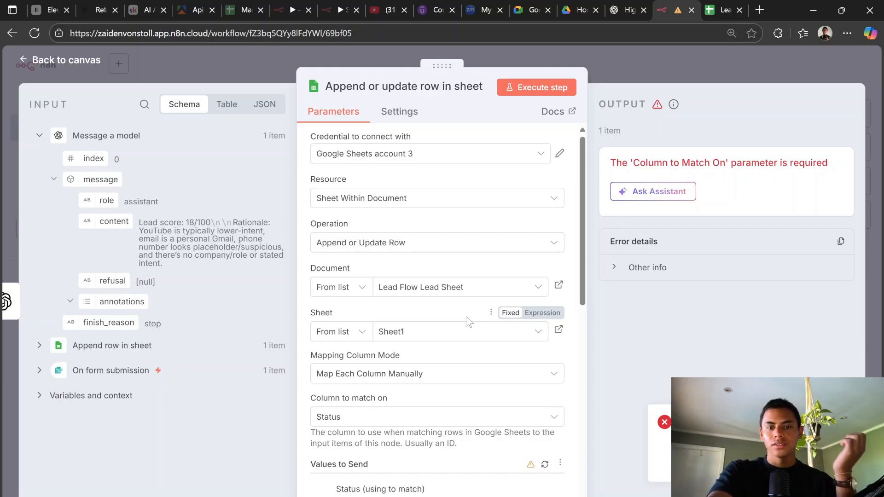
scroll(454, 331, "down", 3)
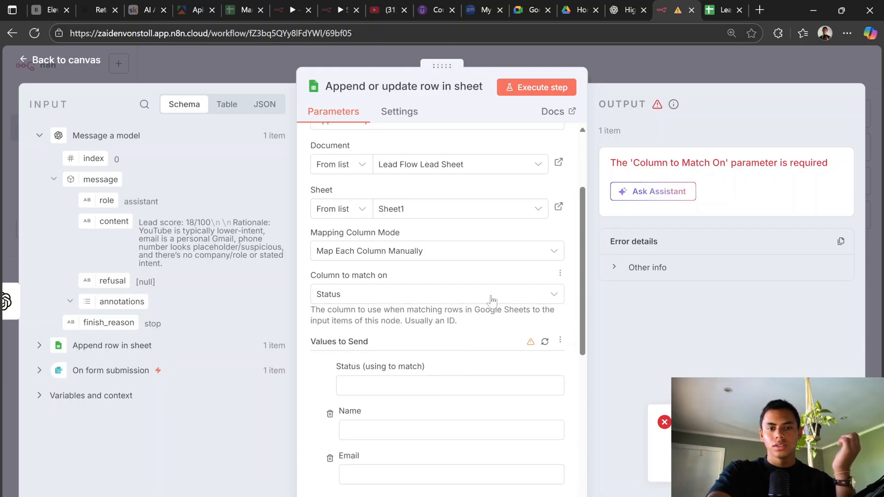
scroll(448, 313, "down", 6)
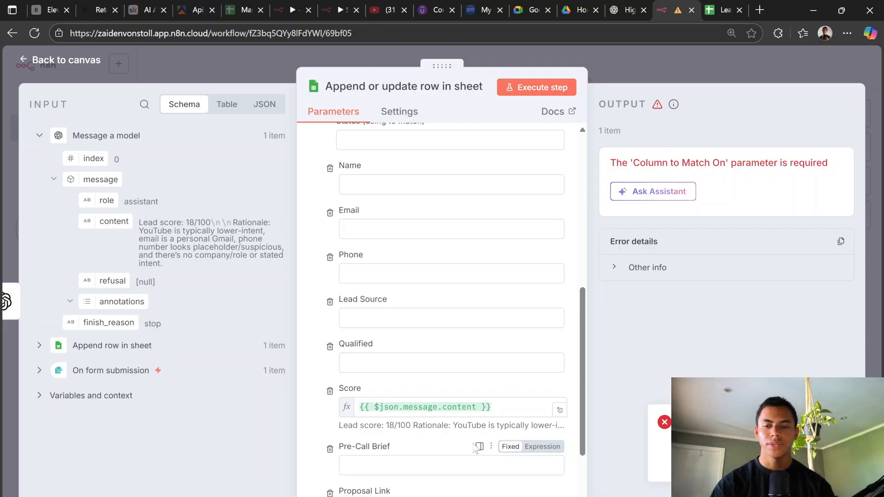
scroll(476, 448, "down", 2)
scroll(474, 341, "down", 1)
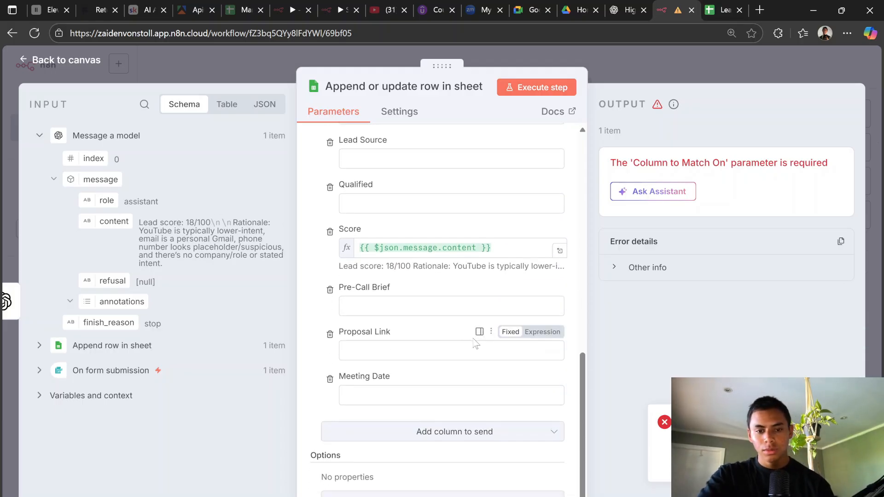
scroll(474, 340, "up", 6)
scroll(474, 331, "up", 3)
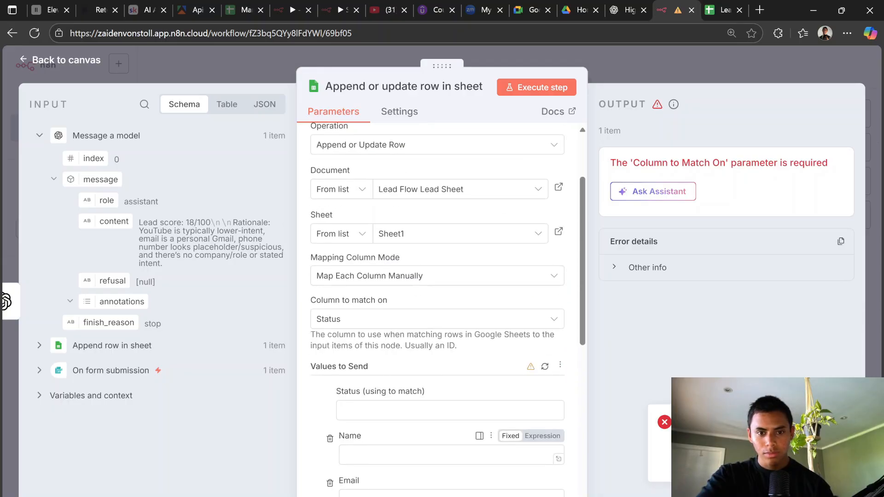
left_click(353, 320)
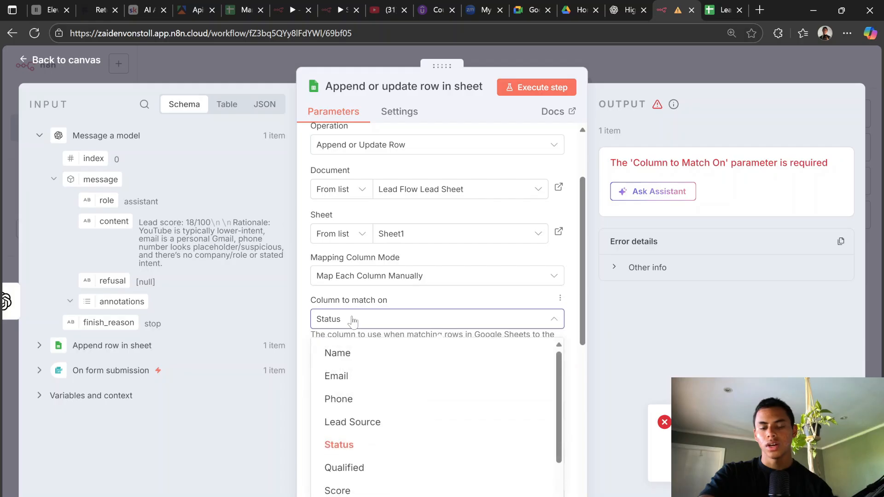
left_click(443, 290)
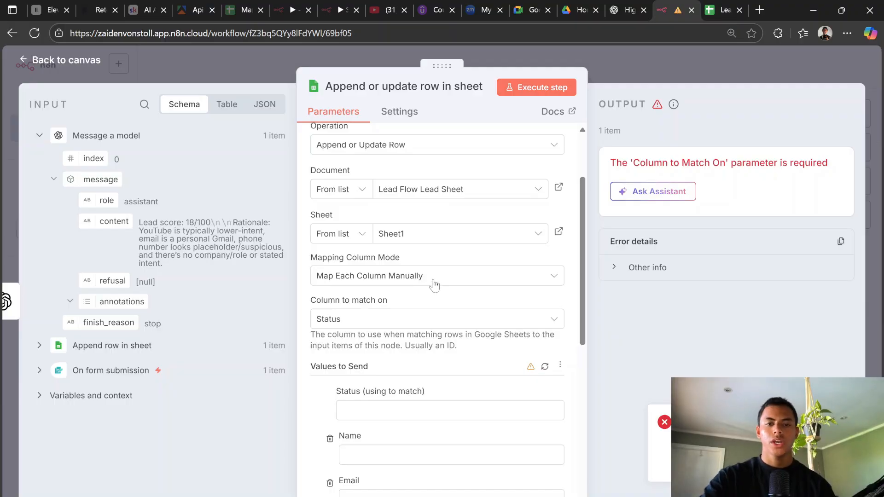
left_click_drag(96, 218, 375, 413)
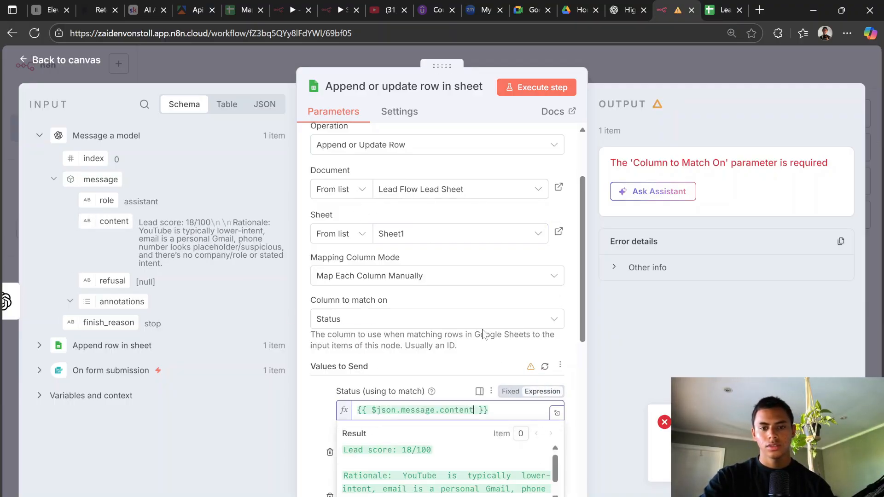
left_click(650, 68)
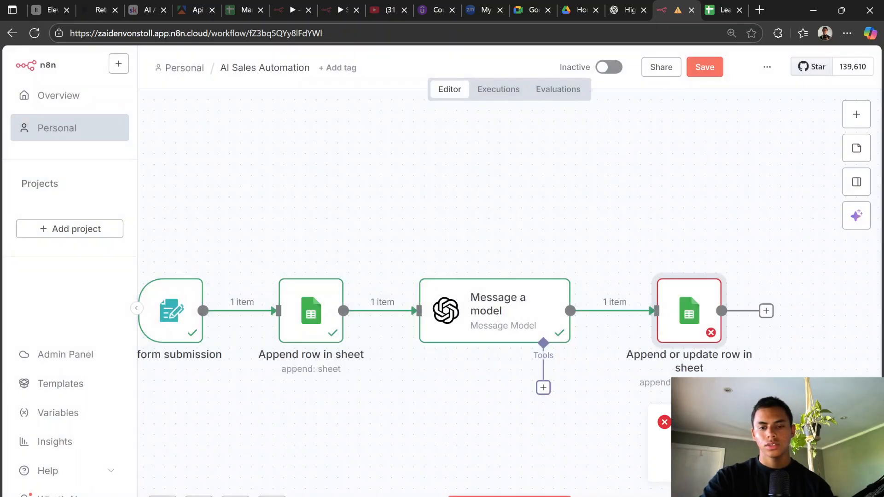
Step: Submit a test form lead and confirm every step, including the sheet update, succeeds
left_click(379, 448)
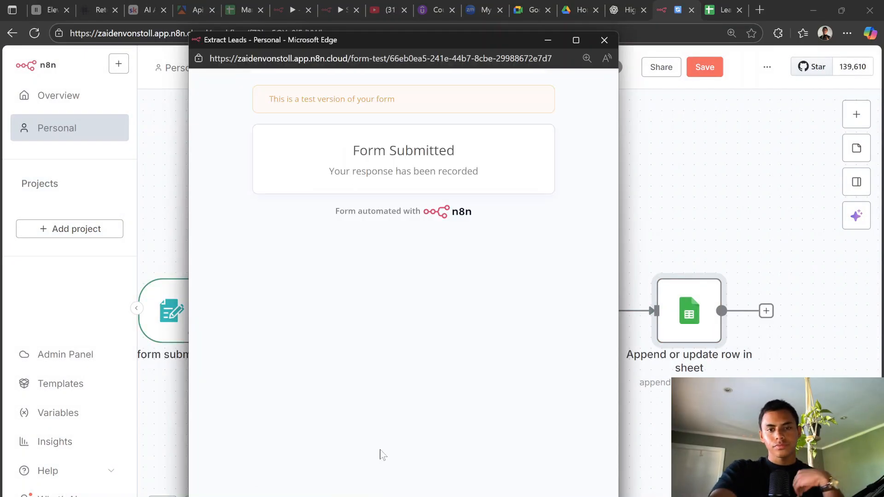
left_click(685, 169)
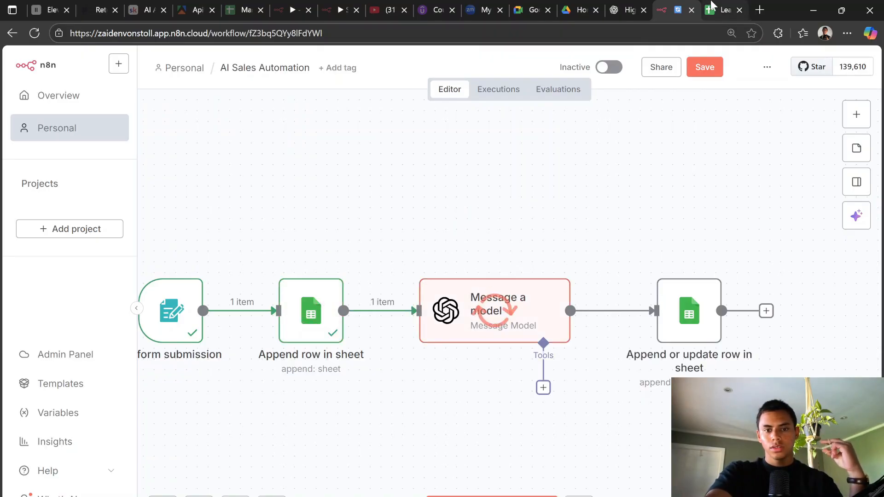
left_click(723, 10)
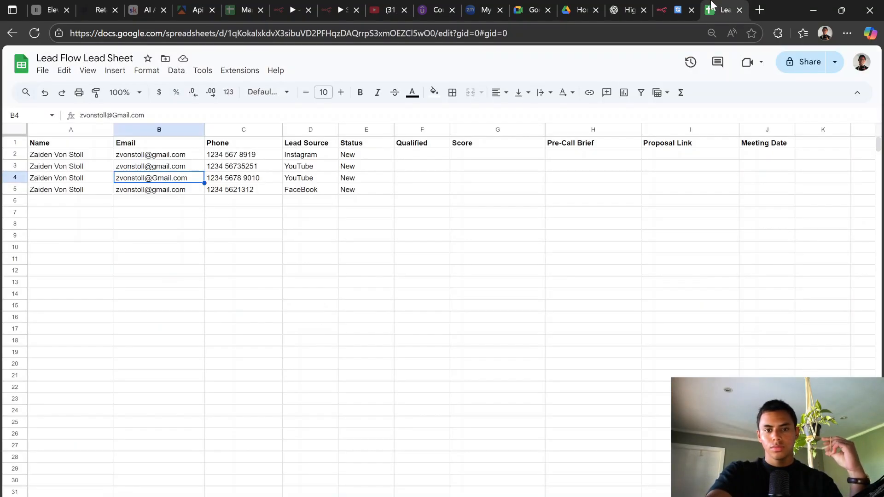
left_click(665, 7)
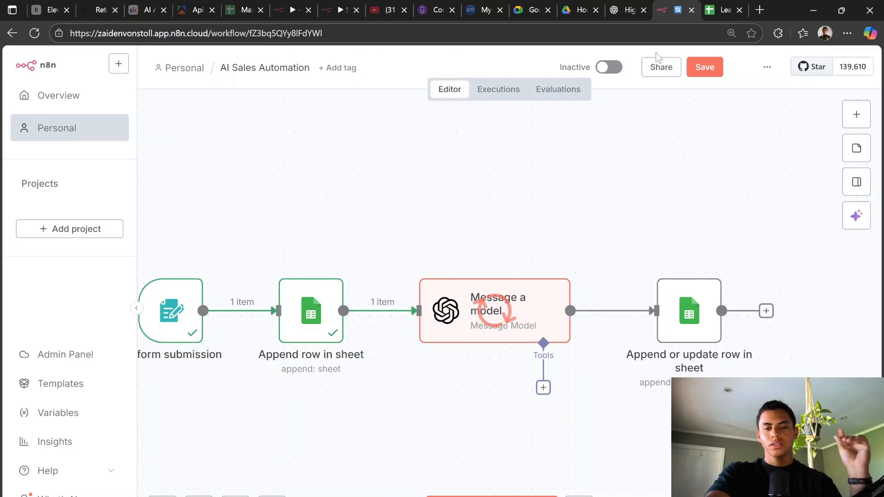
left_click(721, 9)
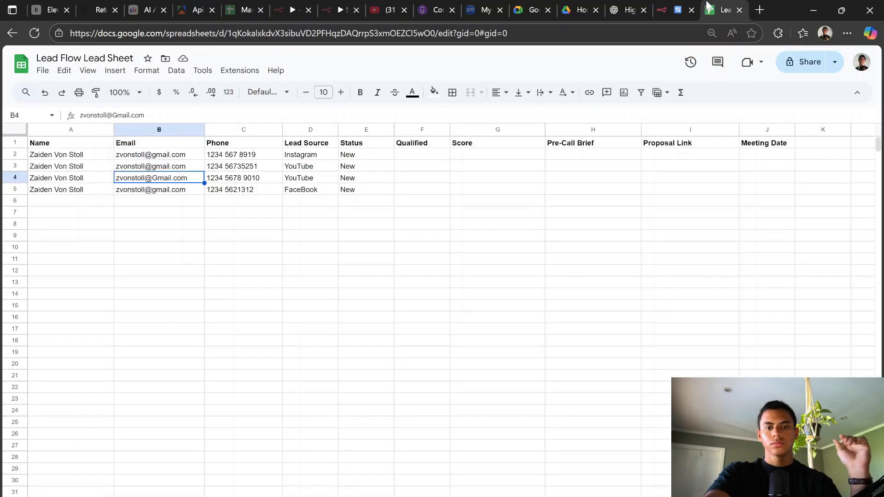
left_click(331, 190)
left_click(672, 10)
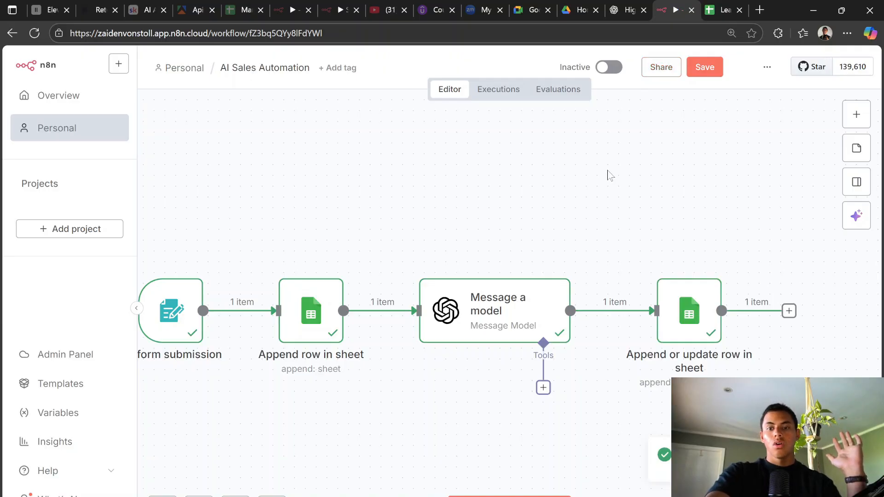
left_click(721, 6)
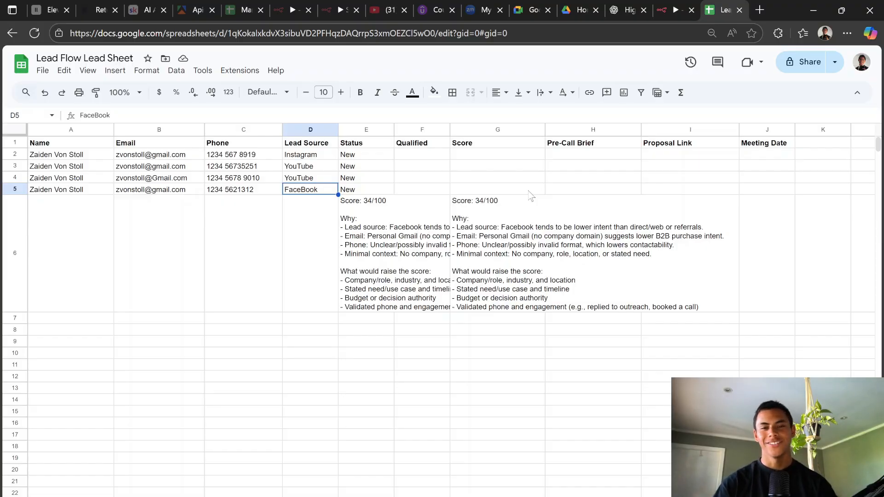
left_click(668, 7)
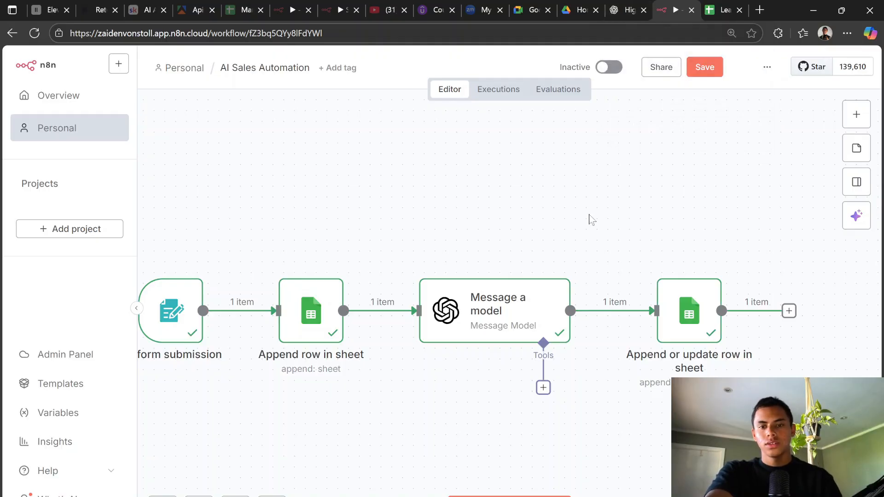
Step: After checking the guide, open the node picker on the Append or update row node's output
scroll(583, 275, "right", 10)
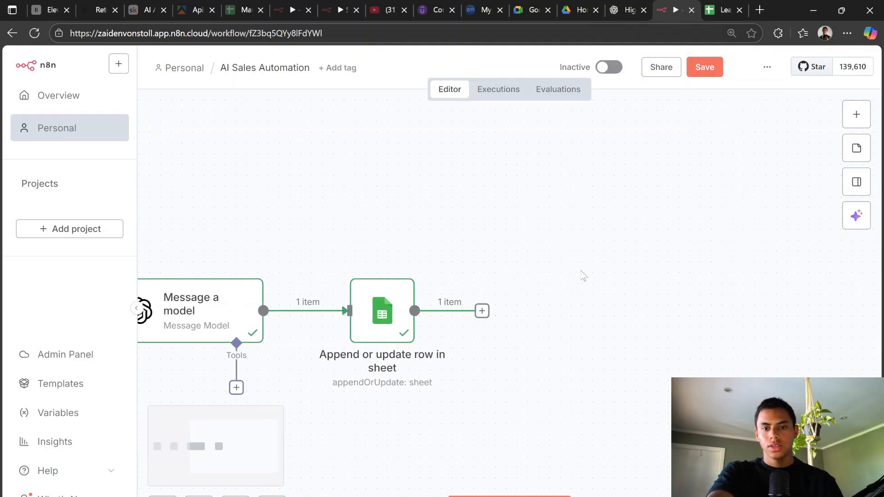
left_click(642, 3)
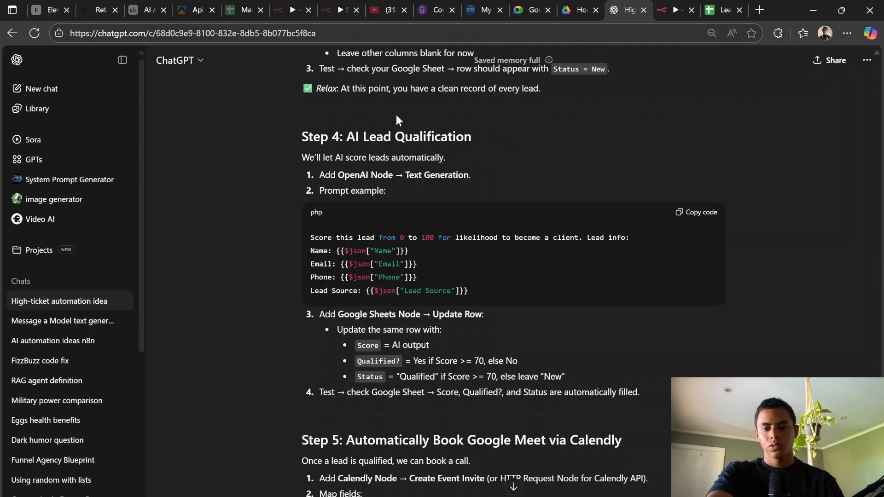
left_click(673, 10)
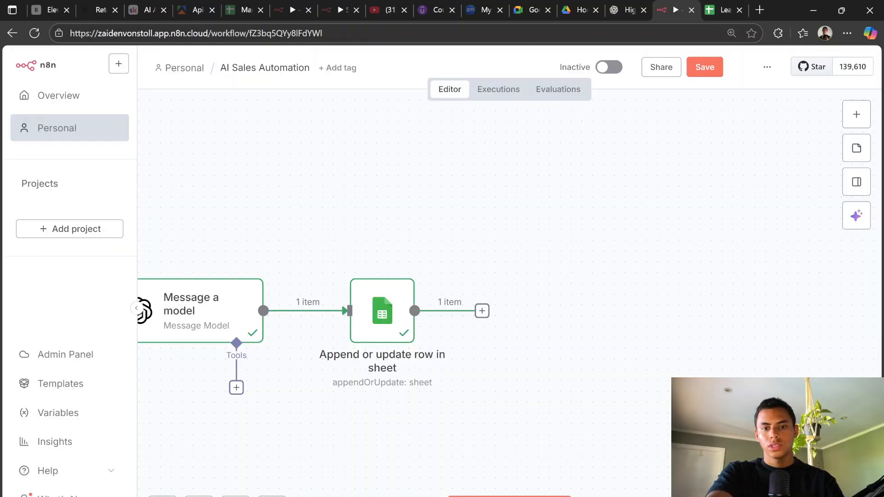
left_click(632, 10)
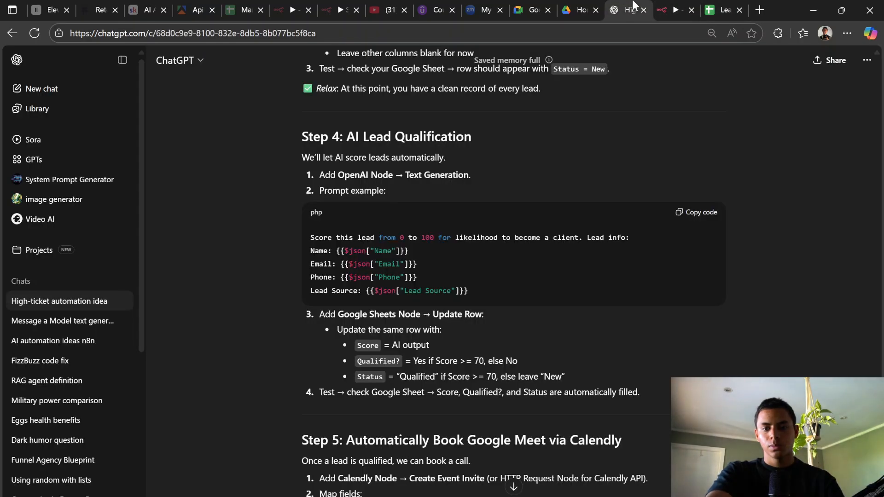
left_click(673, 10)
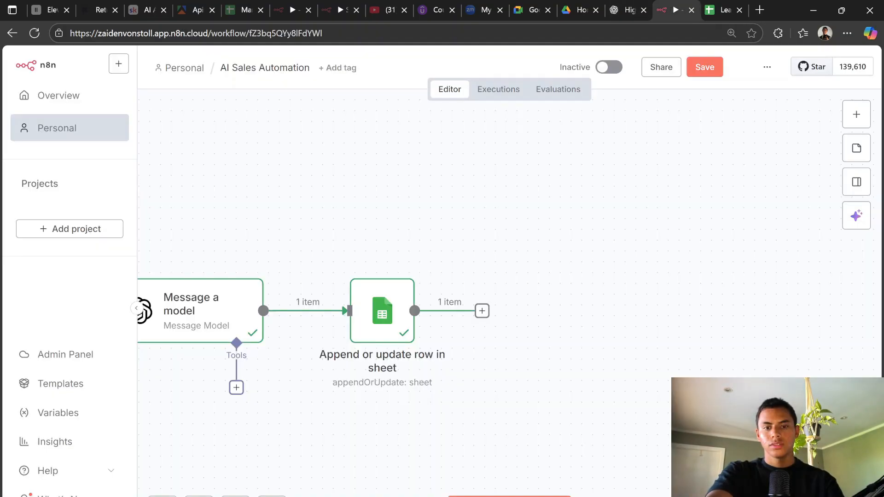
left_click(481, 311)
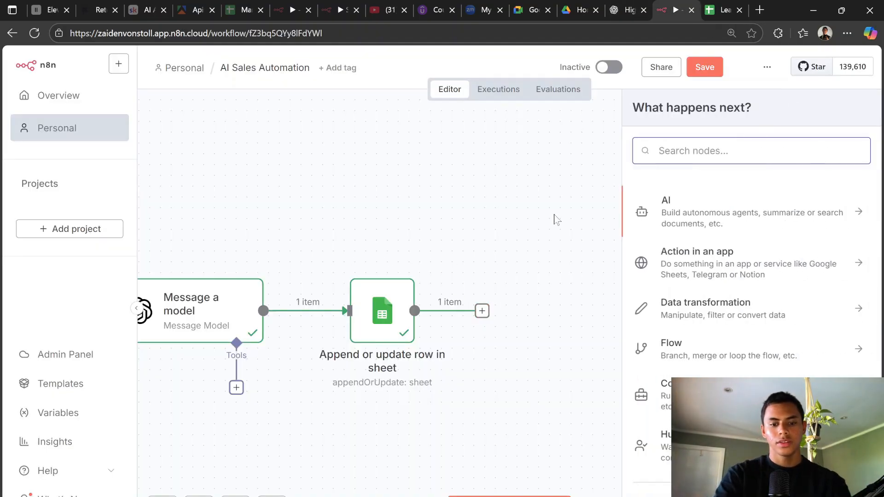
Step: Add an If node after the sheet-update step
type("if")
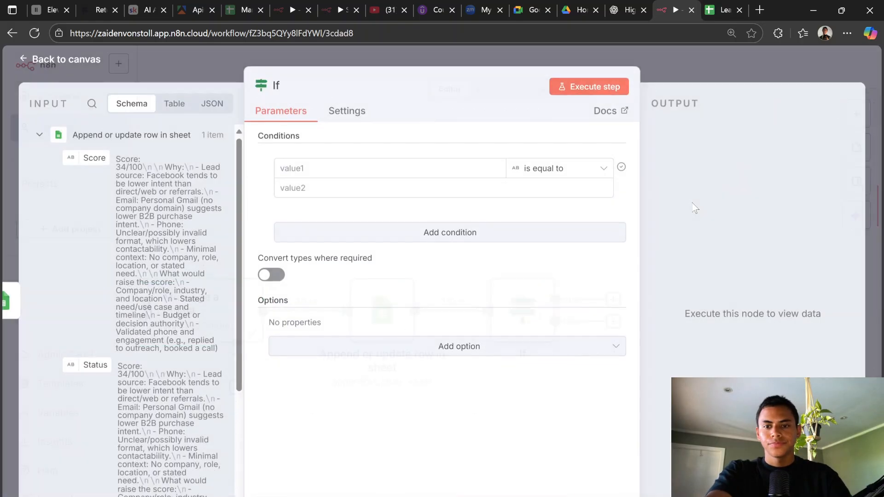
left_click(693, 210)
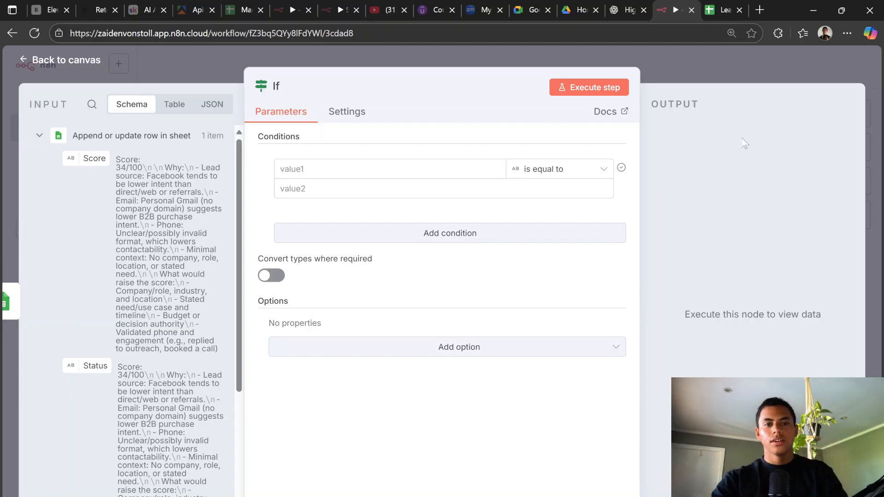
left_click(718, 6)
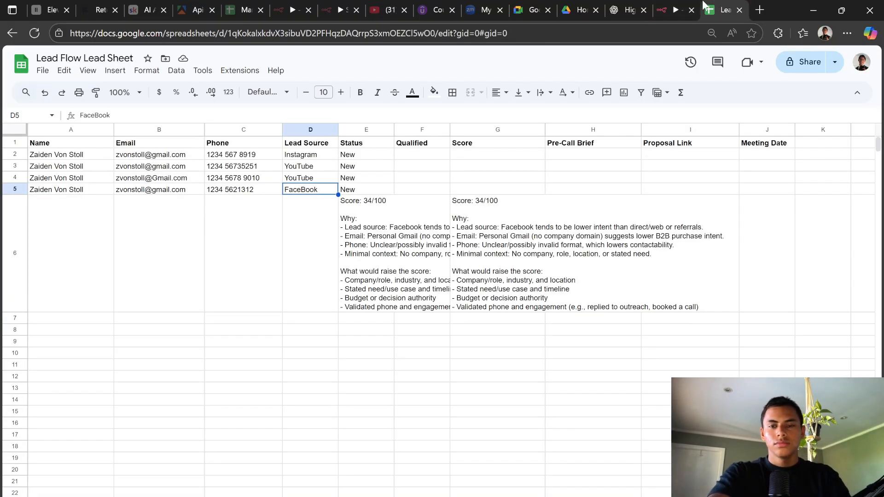
left_click(674, 11)
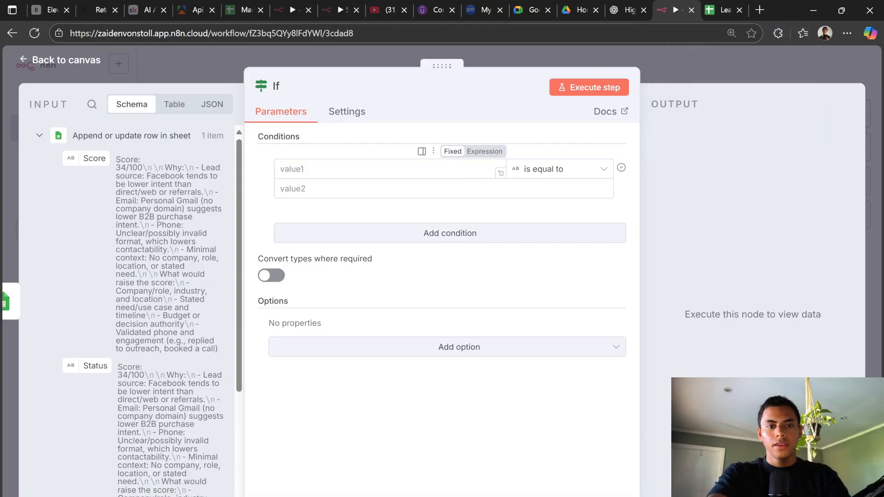
Step: Set the first condition's operator to Number 'is greater than'
left_click(497, 170)
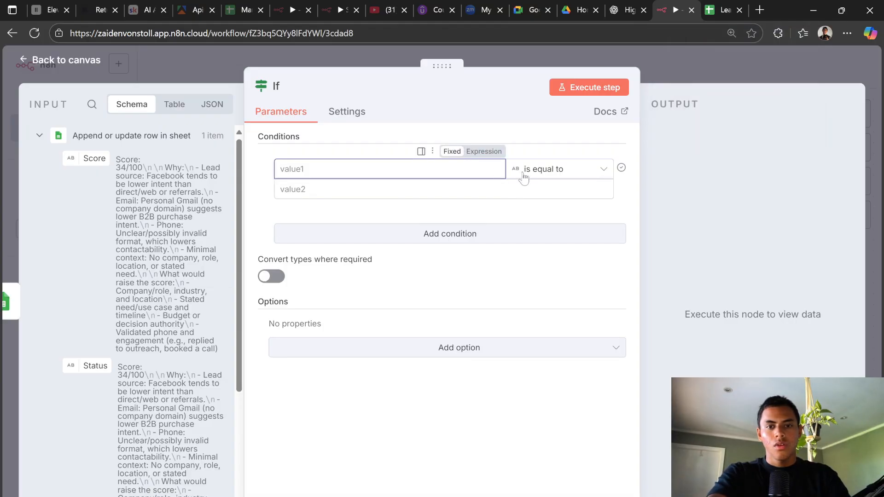
left_click(541, 171)
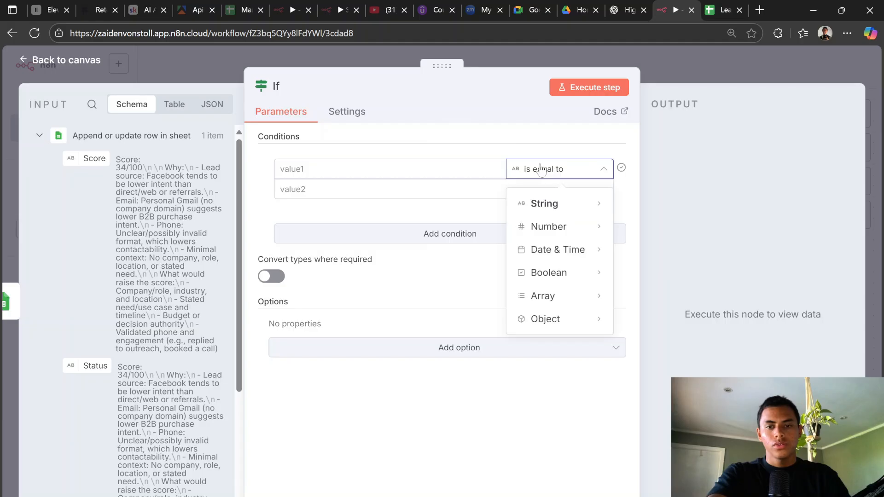
mouse_move(572, 205)
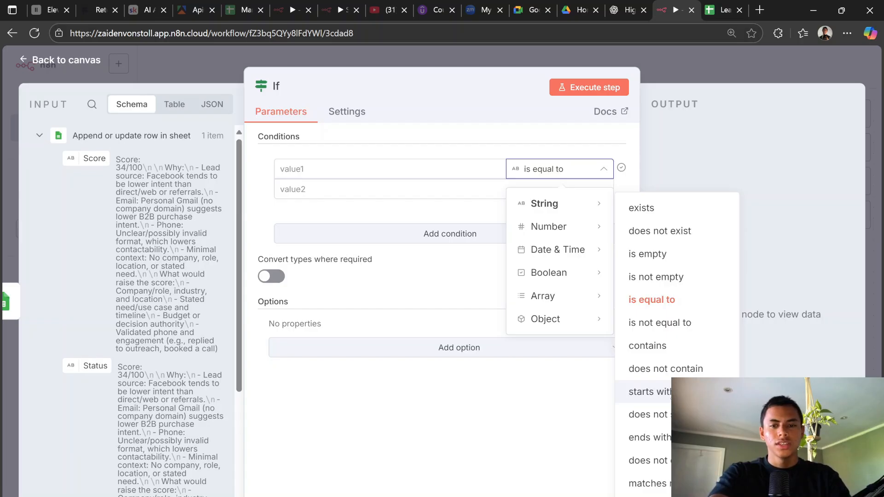
mouse_move(598, 232)
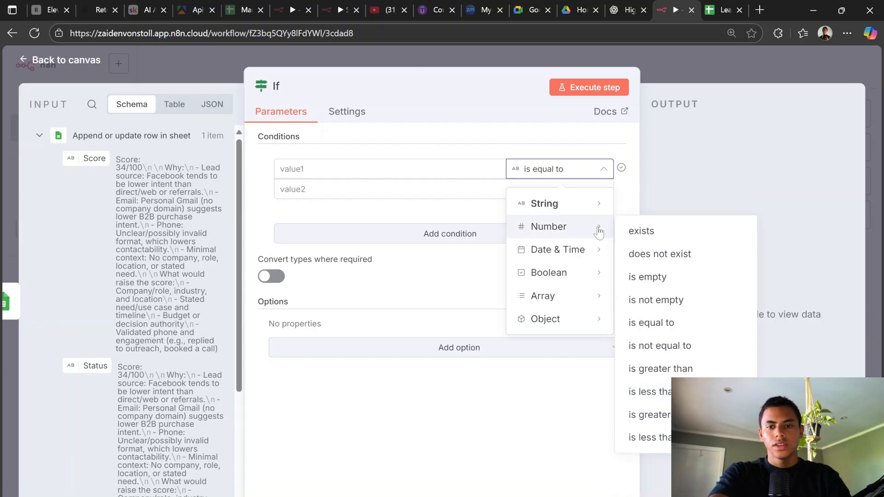
left_click(681, 370)
Step: Map the Score field into the first value and set the threshold to 70
left_click(382, 169)
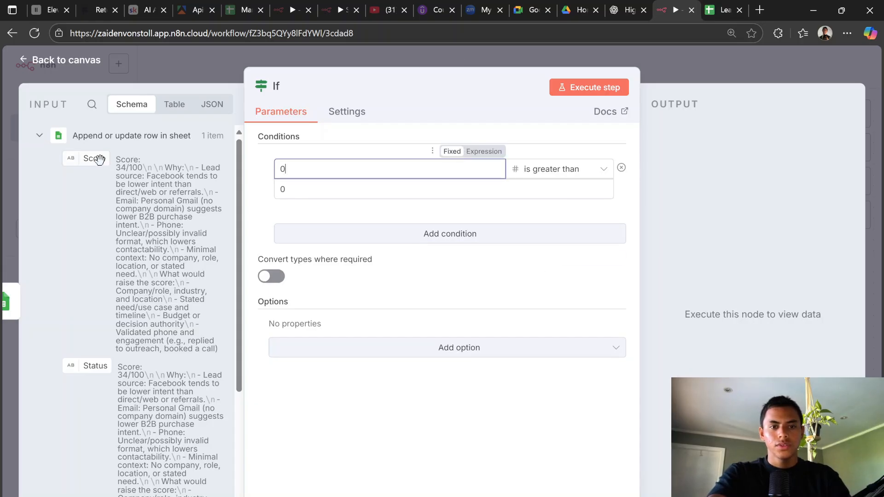
left_click_drag(96, 158, 333, 178)
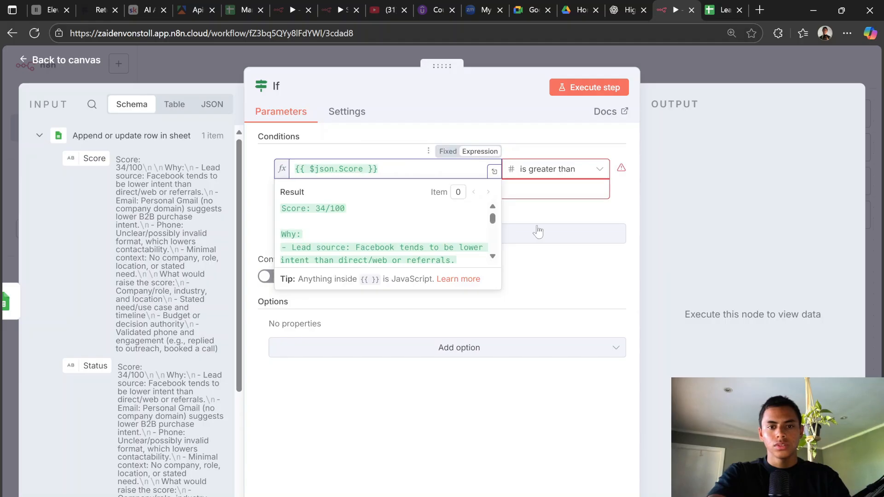
left_click(550, 189)
type("0")
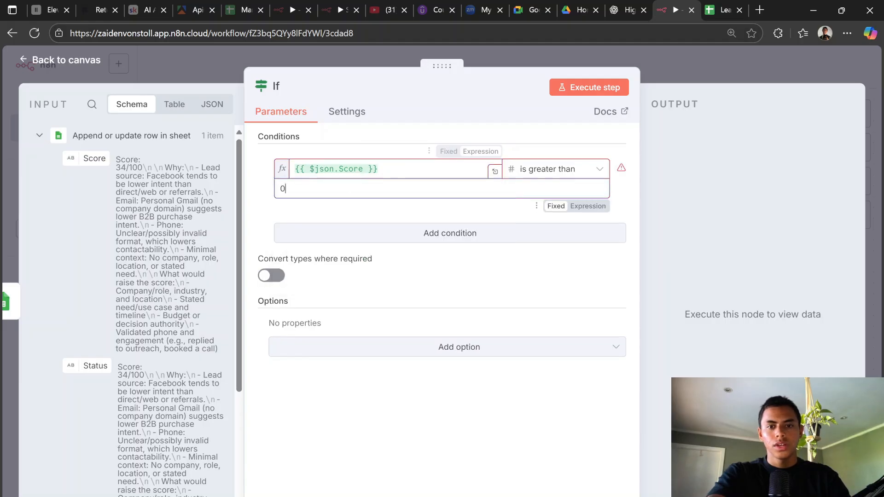
left_click(630, 10)
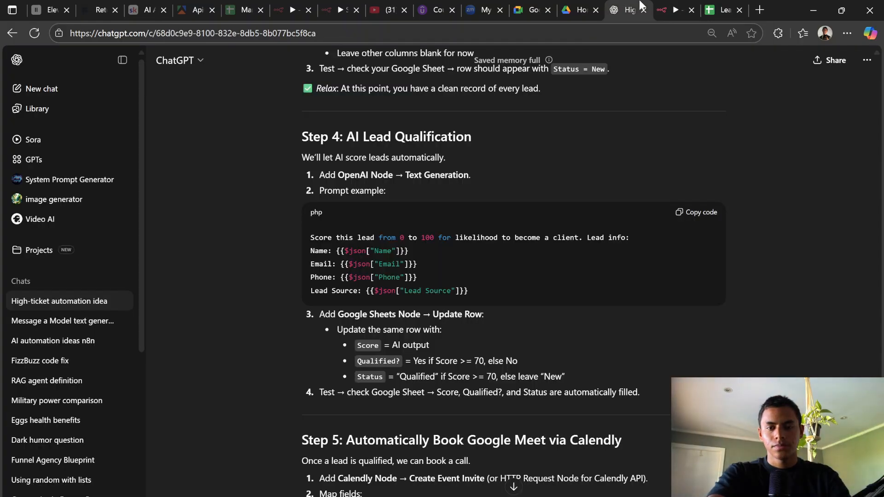
left_click(672, 9)
left_click(633, 7)
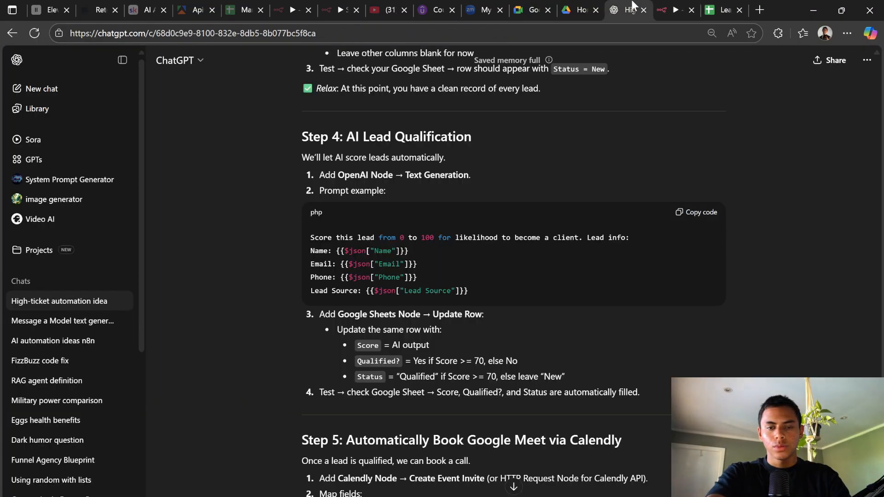
left_click(675, 6)
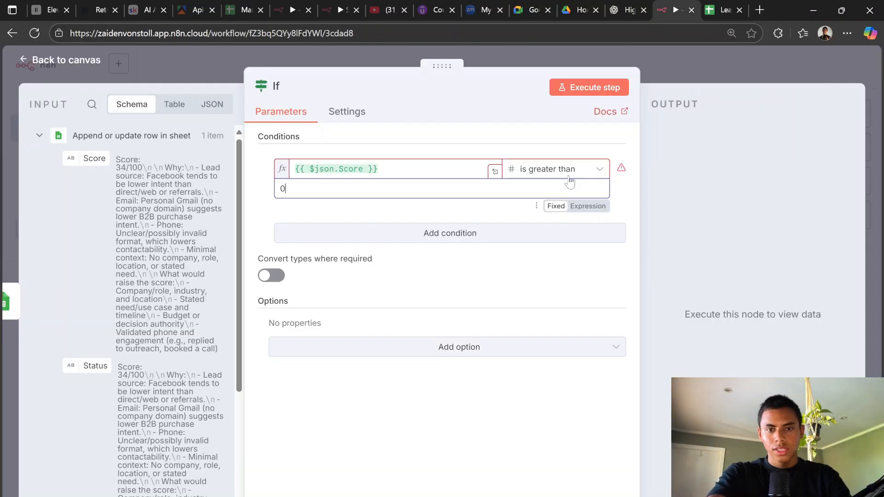
type("70")
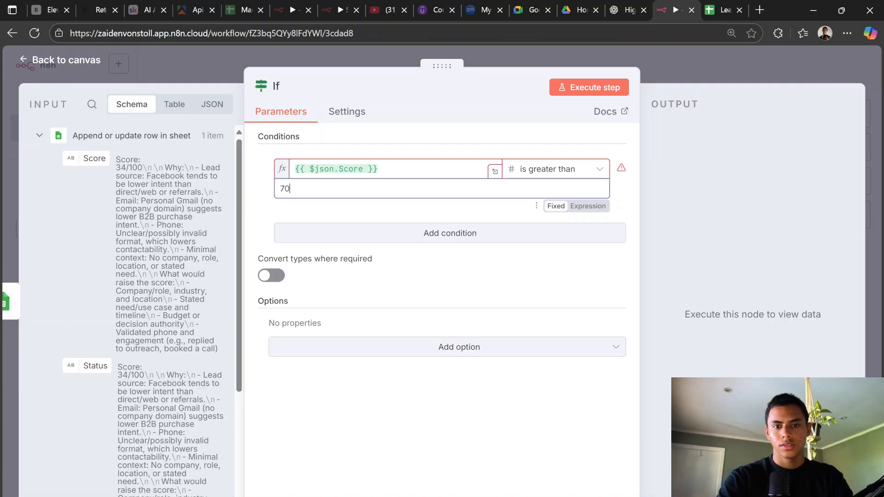
left_click(532, 135)
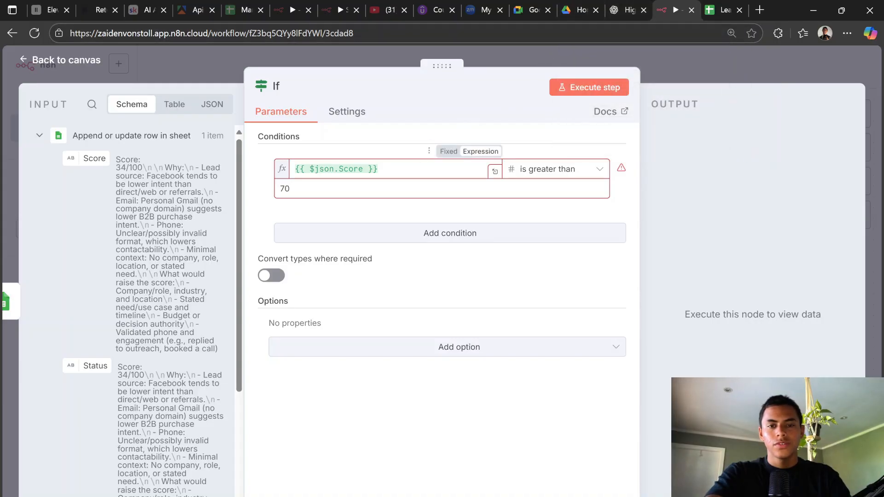
Step: Briefly replace the Score expression with 30, then map Score back into the left value
left_click(378, 168)
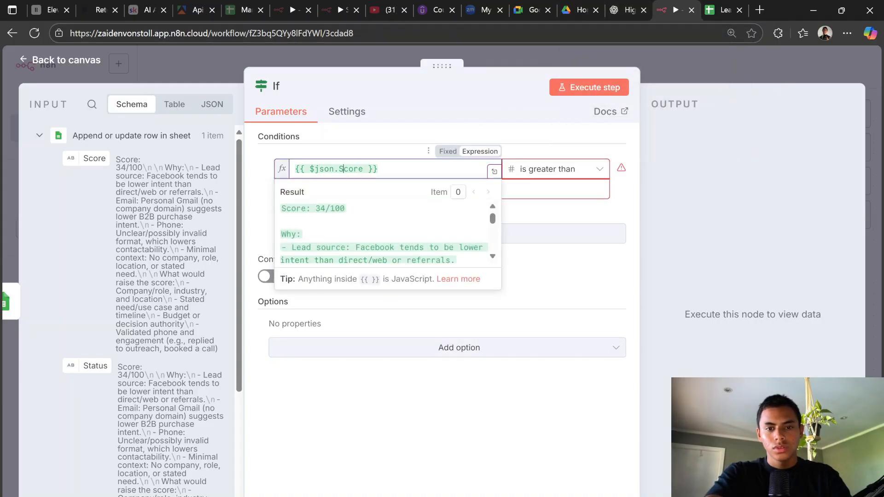
left_click(430, 128)
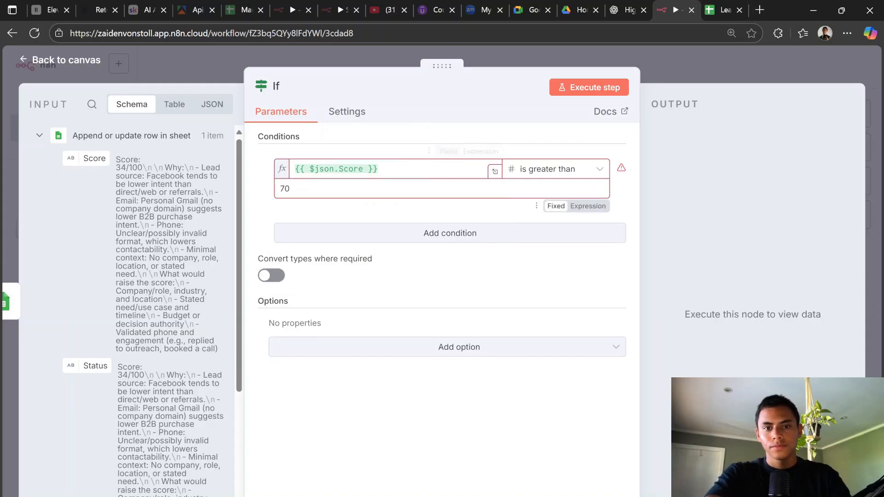
left_click_drag(386, 169, 214, 161)
key("BackSpace")
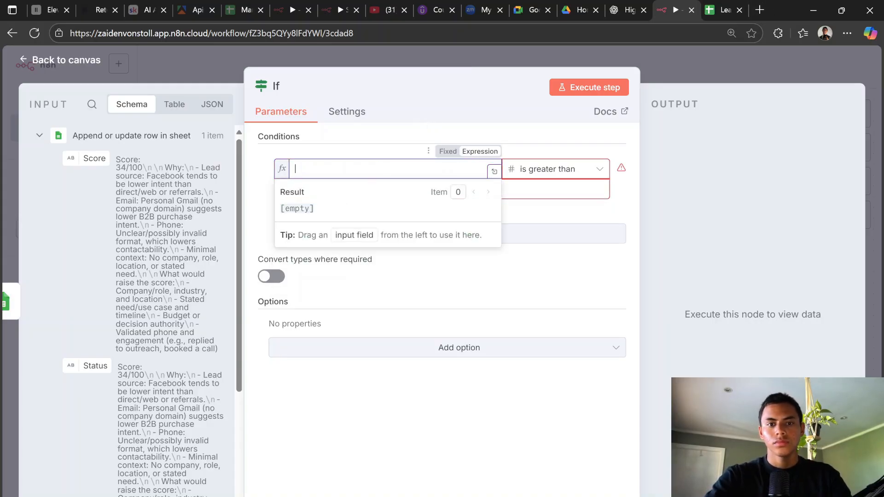
left_click(376, 128)
left_click(376, 169)
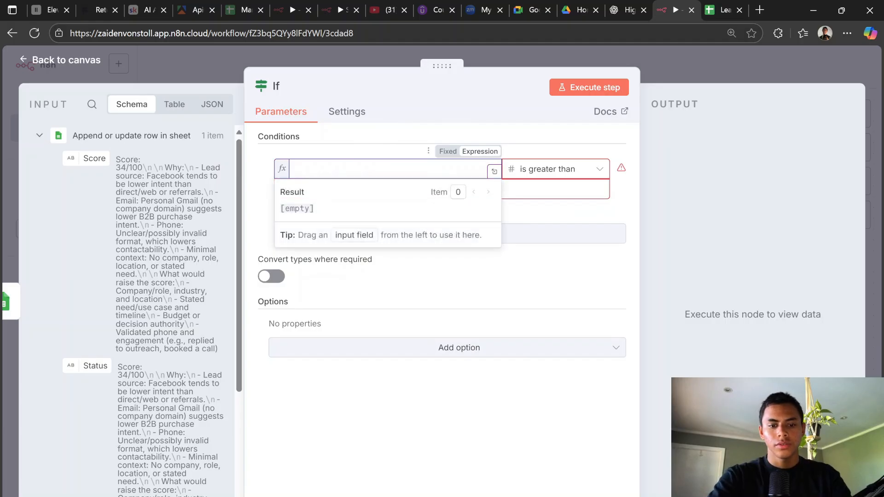
type("30")
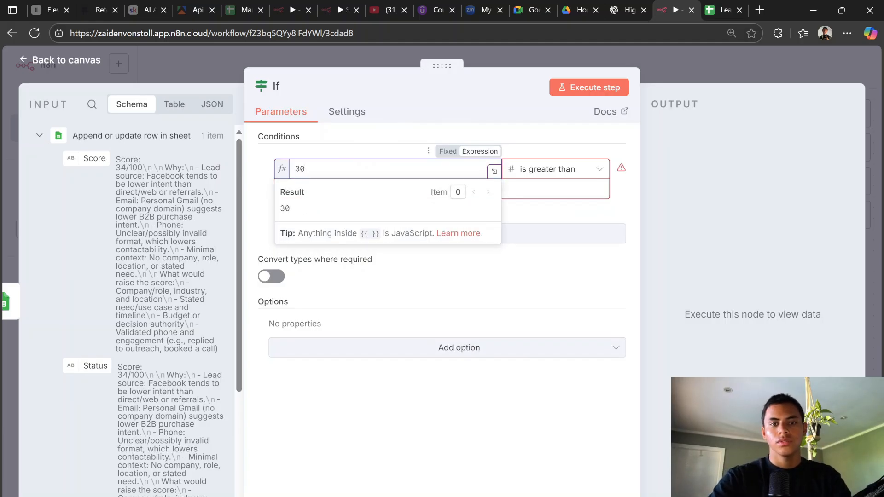
left_click(408, 141)
left_click(386, 169)
key("BackSpace")
key("BackSpace")
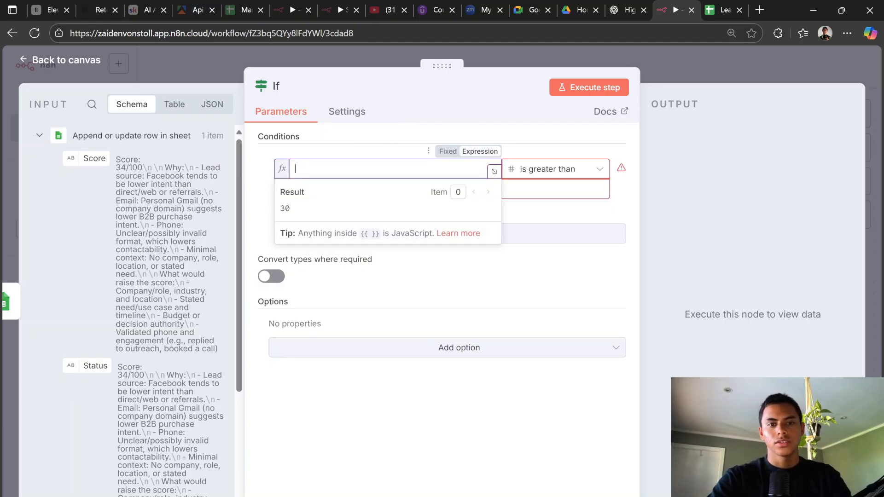
left_click_drag(90, 159, 378, 170)
left_click(606, 135)
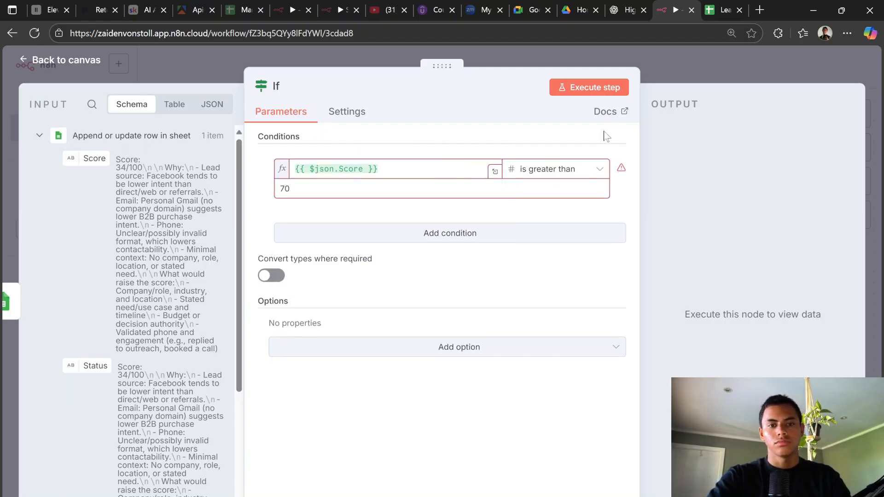
Step: Compare the Score greater than 70 rule against the qualification guide in ChatGPT
left_click(637, 6)
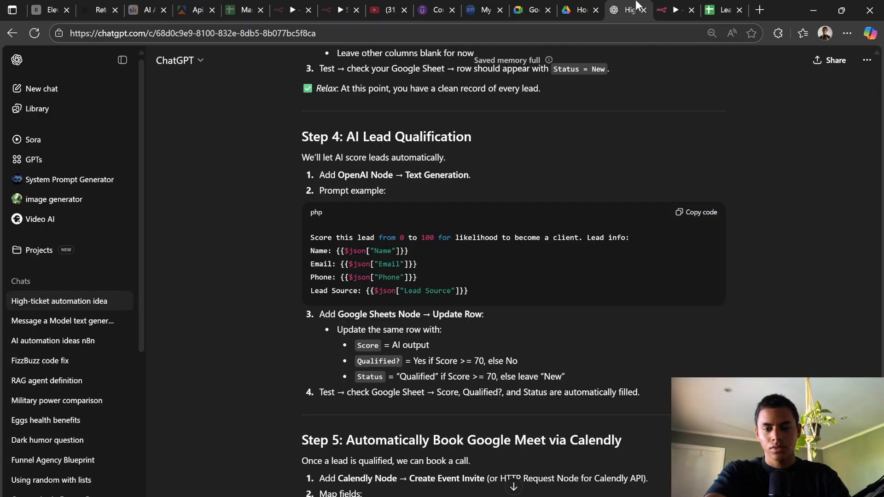
left_click(673, 6)
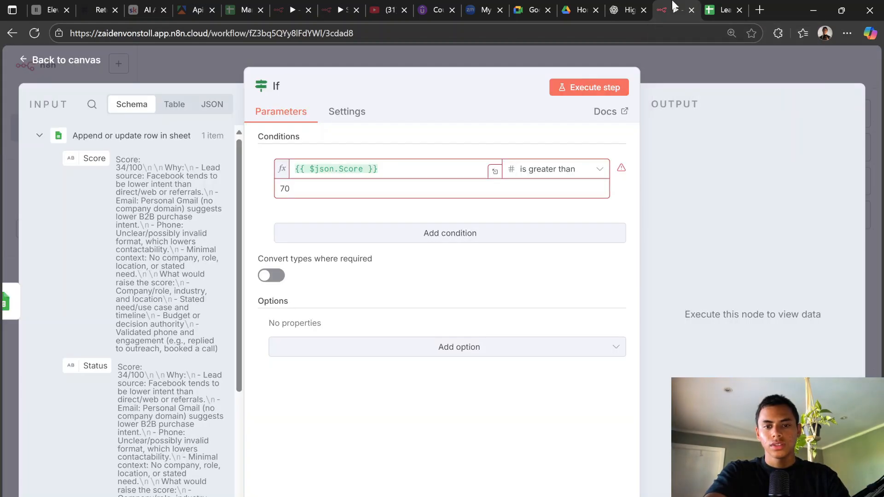
left_click(628, 9)
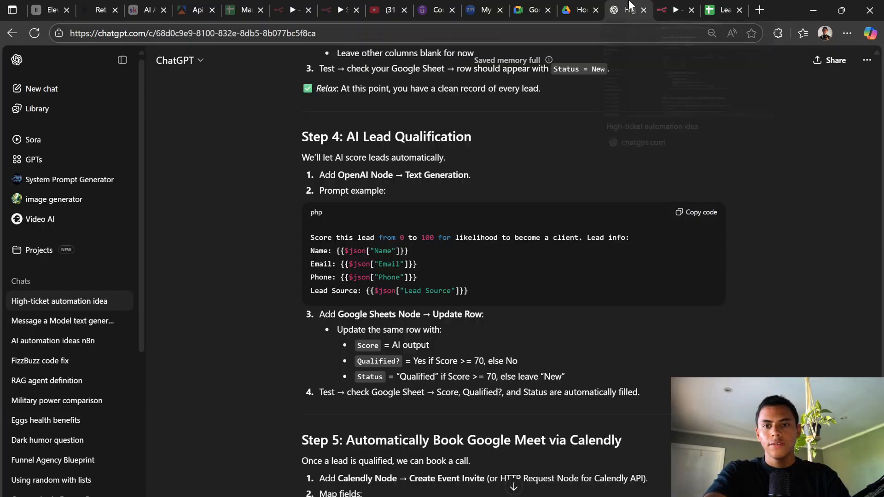
mouse_move(669, 5)
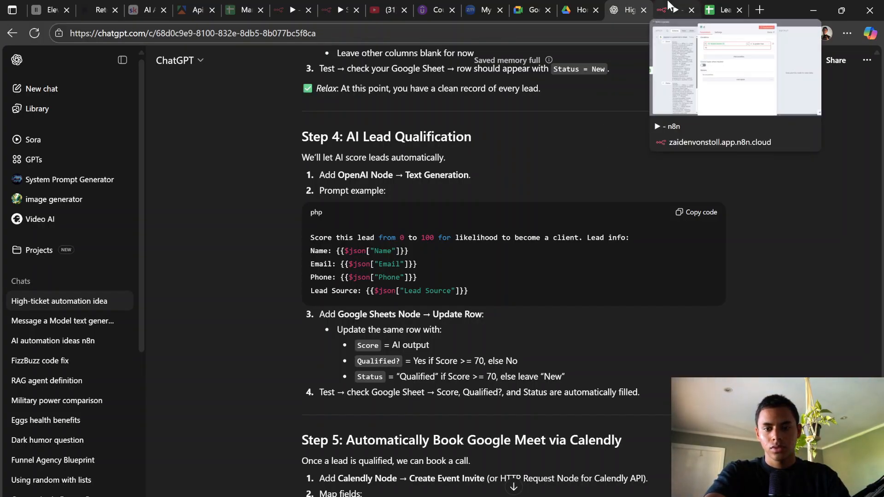
left_click(669, 6)
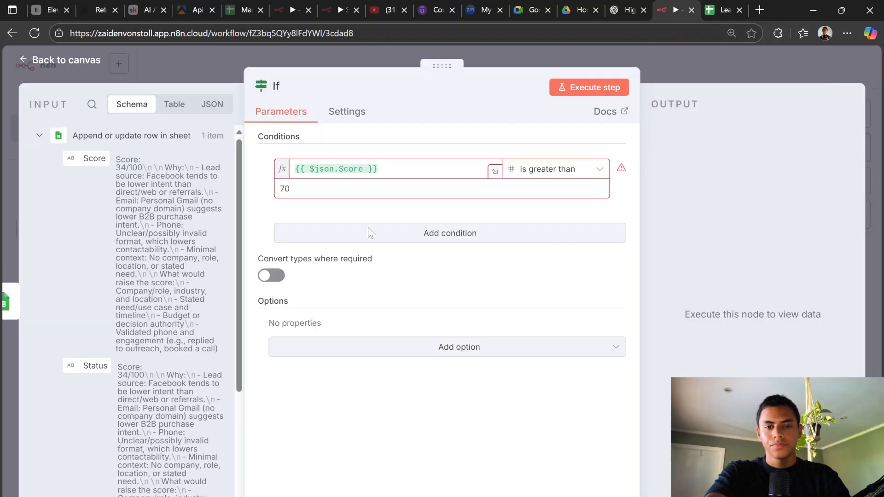
Step: Add a second If condition combined with OR, then clear its Score value
left_click(382, 239)
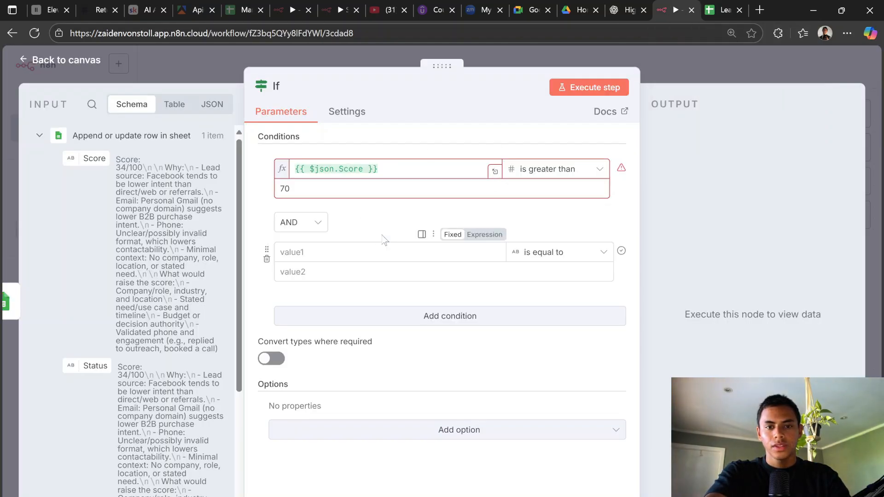
left_click(300, 222)
left_click(302, 278)
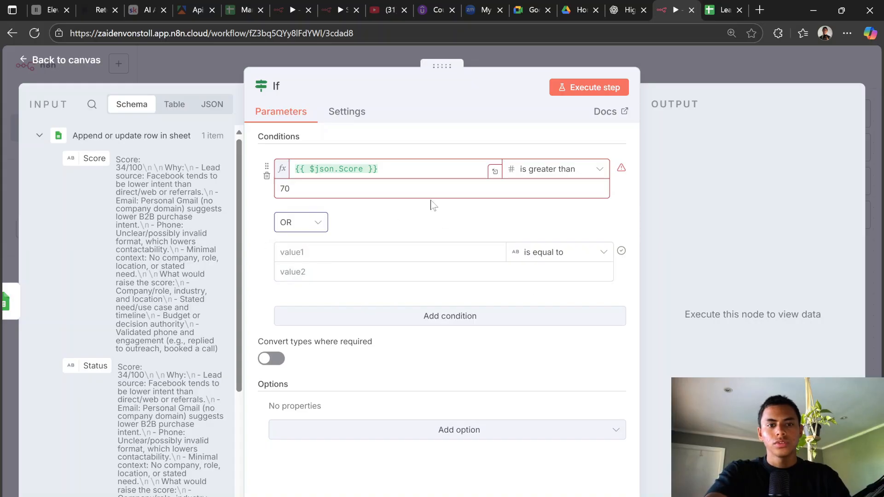
left_click_drag(85, 159, 377, 257)
left_click(301, 223)
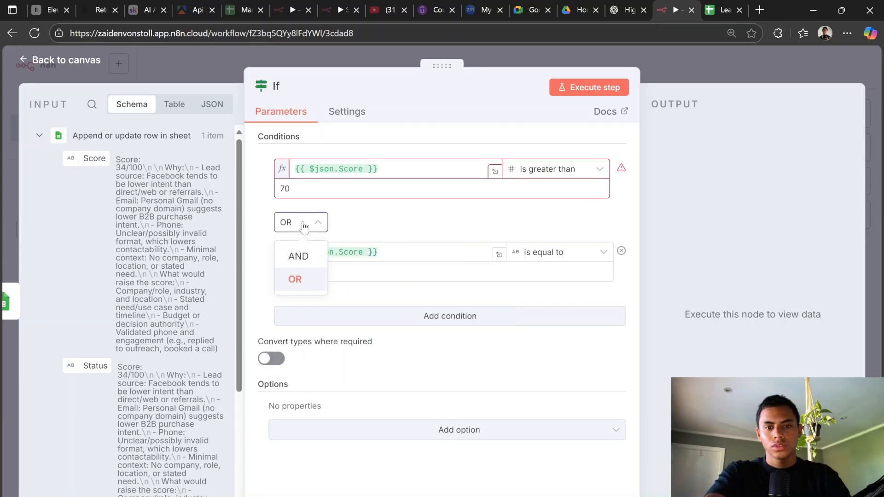
left_click(375, 221)
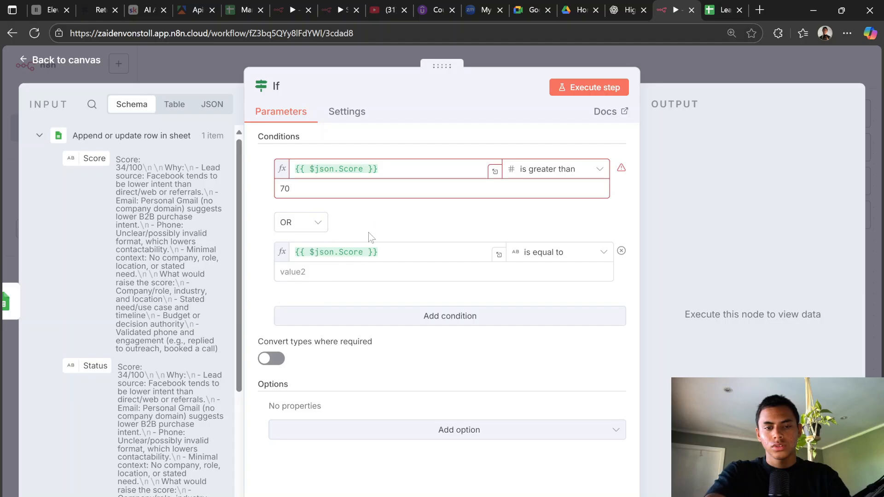
left_click(336, 252)
key("ctrl+a")
key("BackSpace")
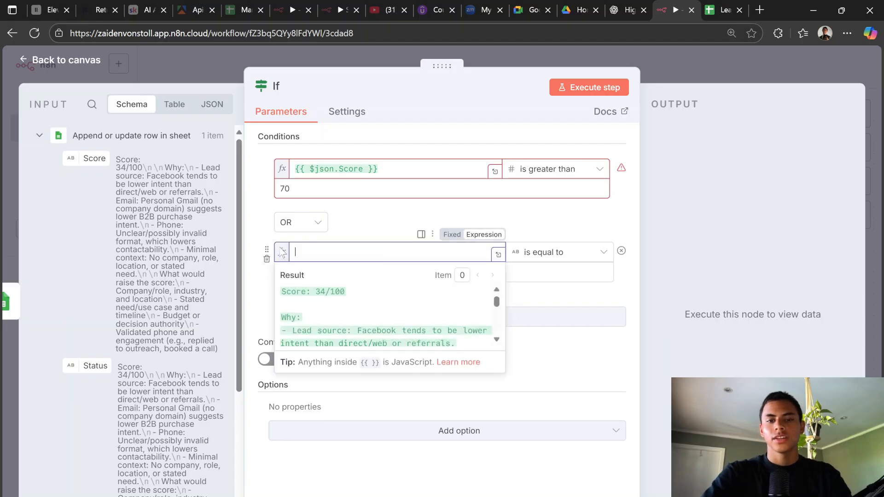
left_click(520, 218)
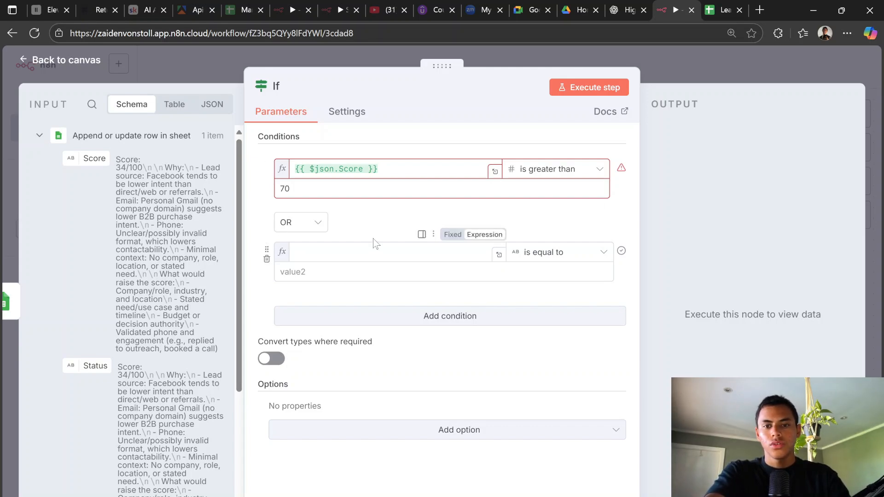
Step: Delete the empty second OR condition, leaving only the Score greater than 70 check
left_click(631, 9)
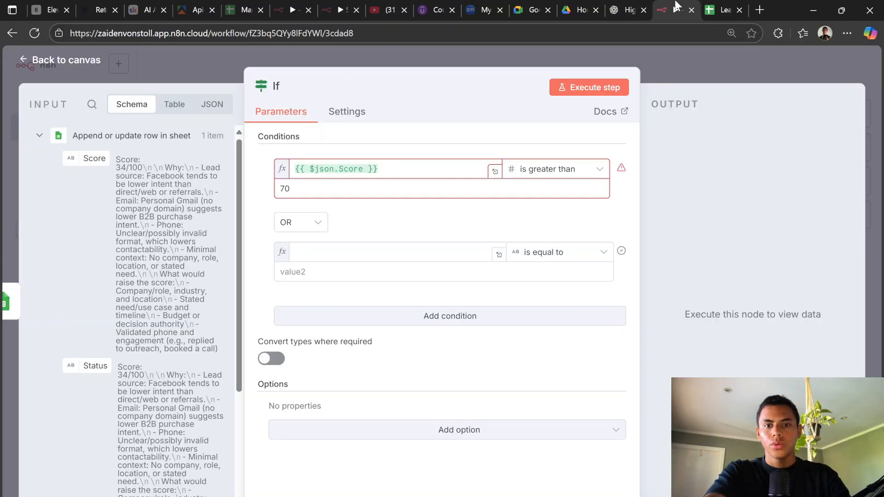
left_click(673, 10)
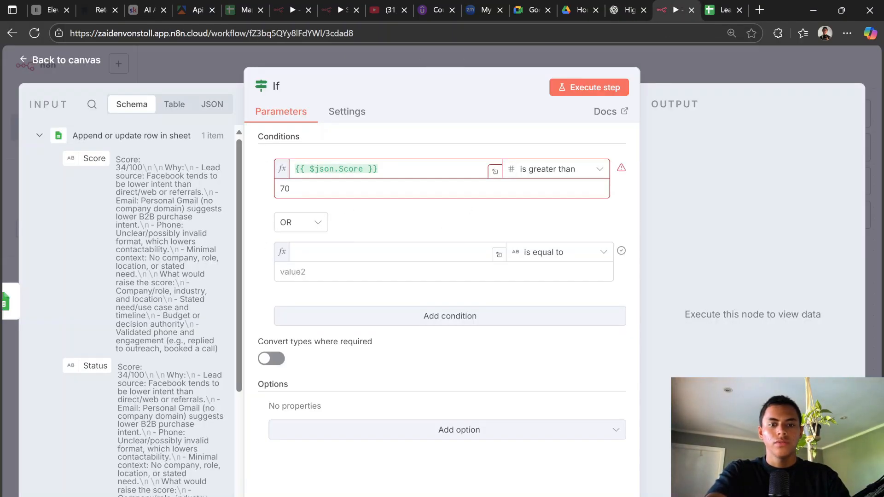
left_click_drag(80, 159, 100, 161)
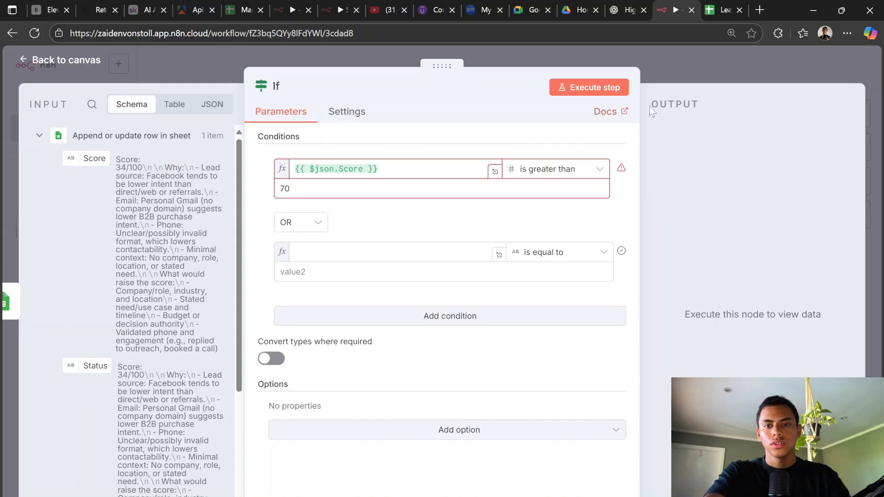
left_click(673, 79)
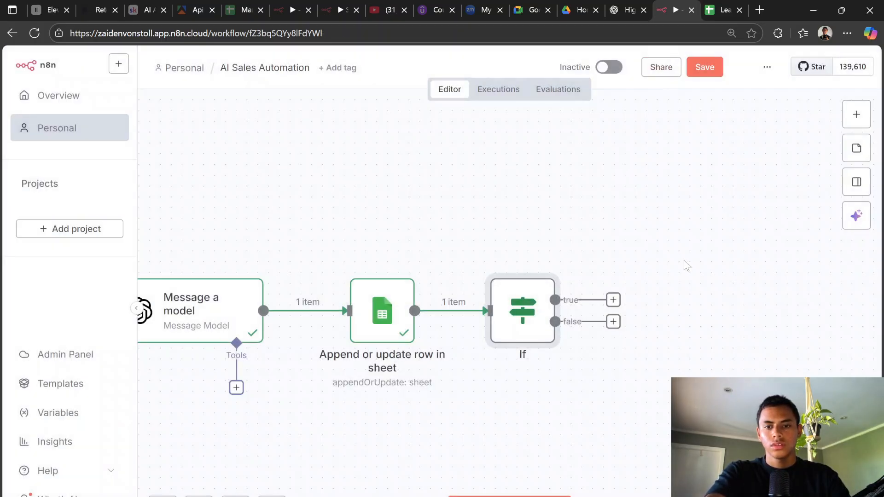
double_click(530, 314)
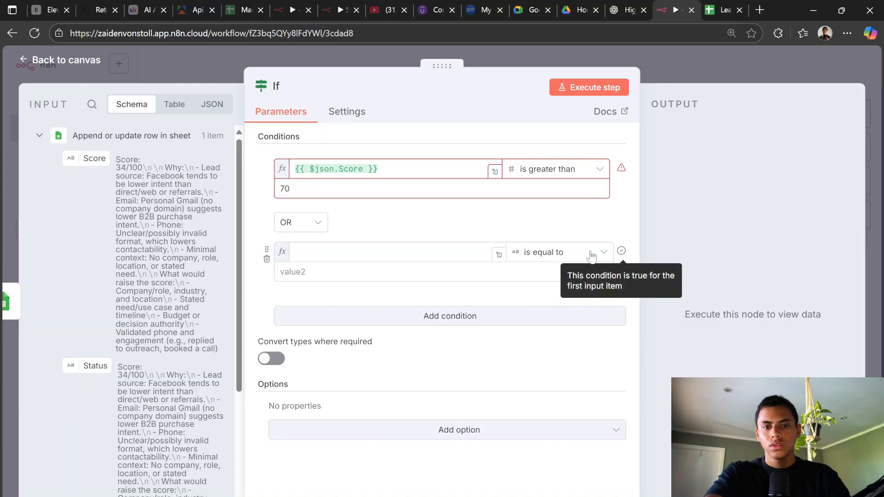
left_click(266, 260)
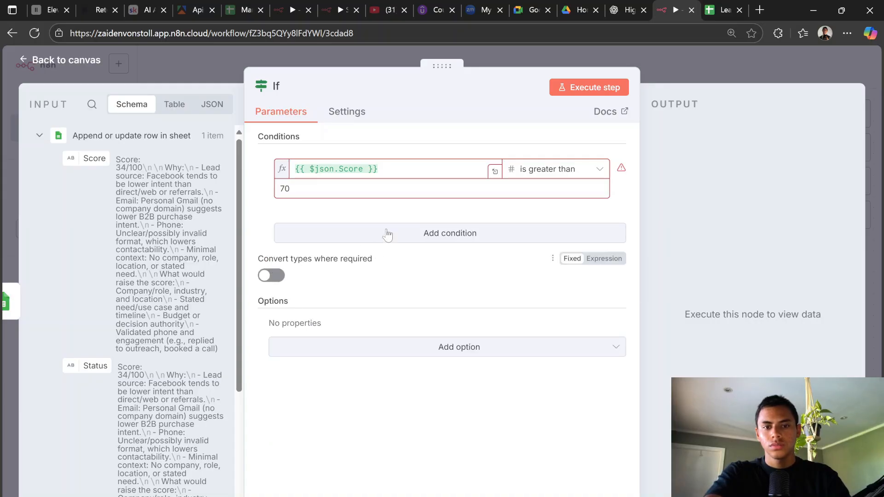
Step: Close the If node and open the node picker on its true output
left_click(627, 10)
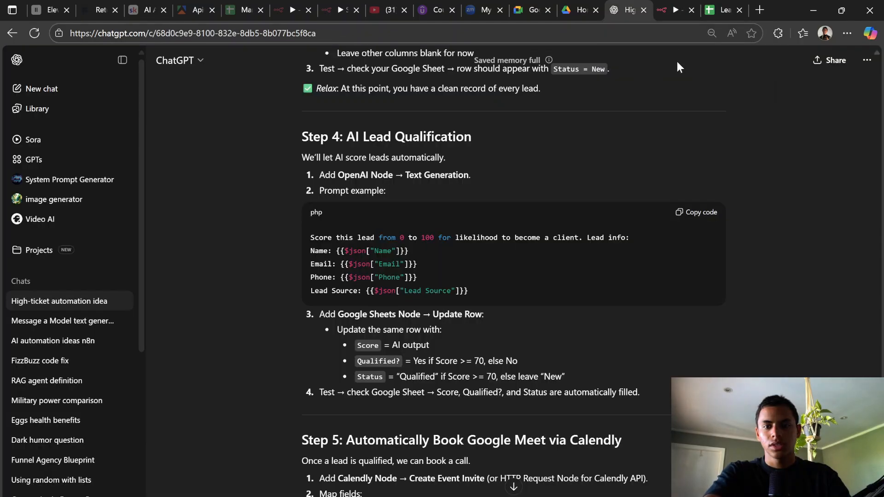
left_click(673, 6)
left_click(684, 81)
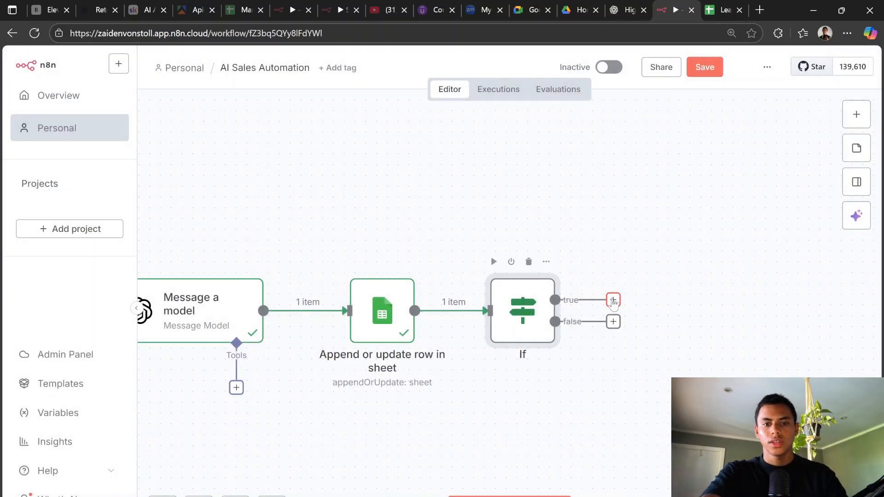
left_click(625, 6)
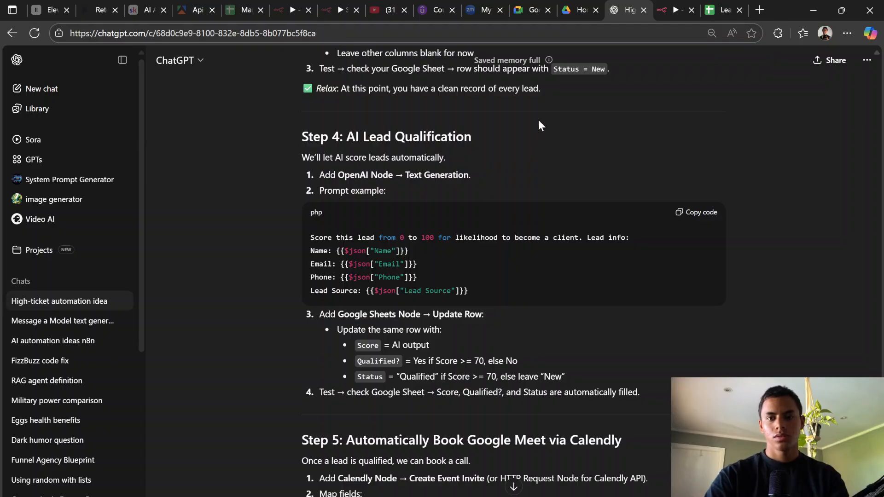
left_click(675, 5)
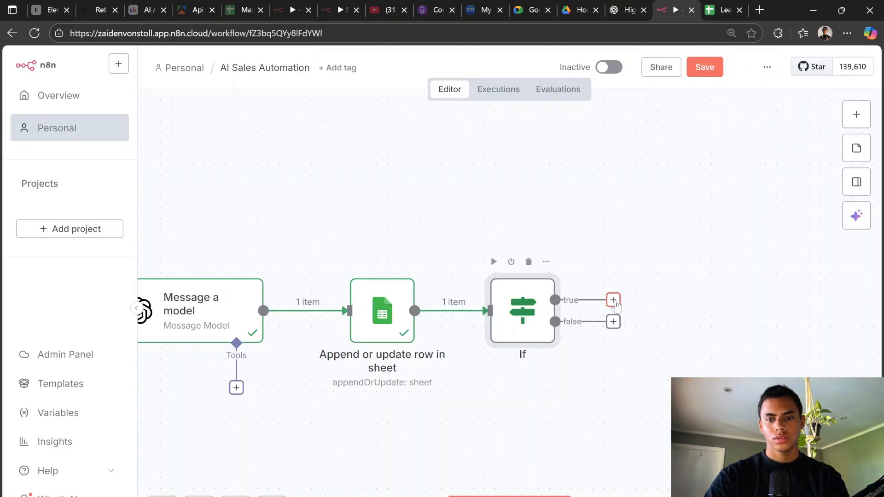
left_click(614, 301)
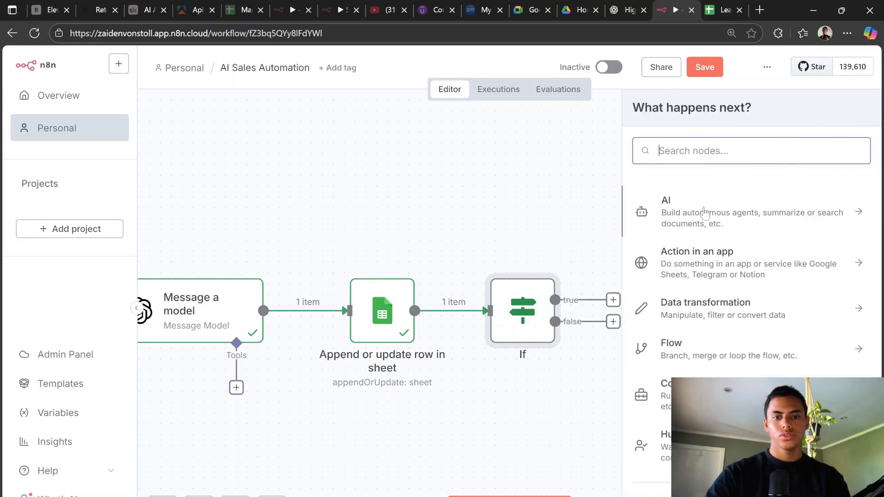
Step: Add a Google Sheets Append or update row step targeting Lead Flow Lead Sheet, Sheet1
type("Google ")
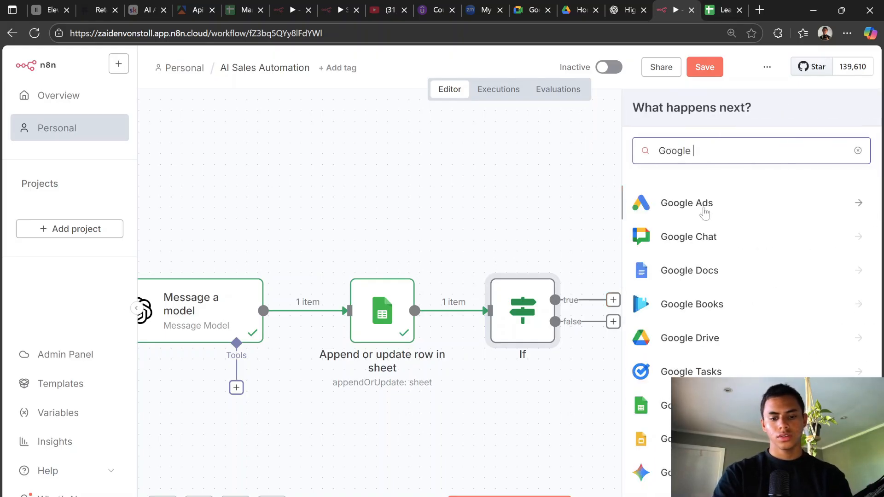
type("Sheet")
left_click(704, 211)
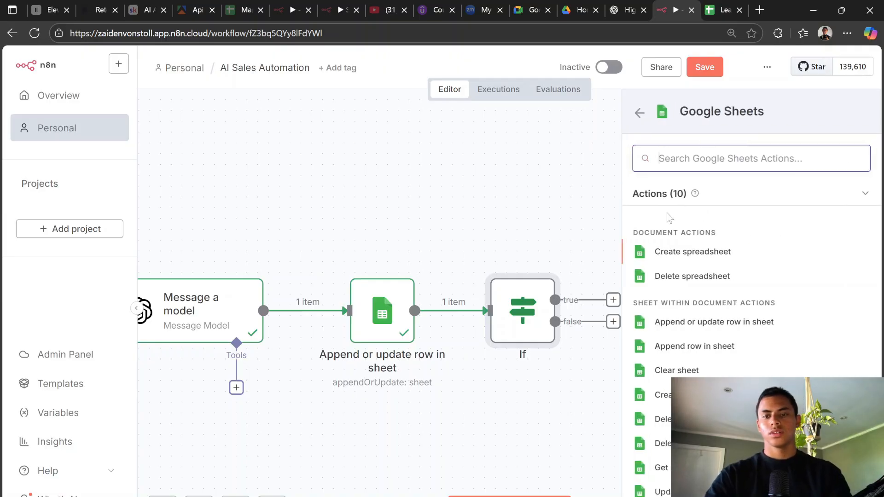
left_click(706, 323)
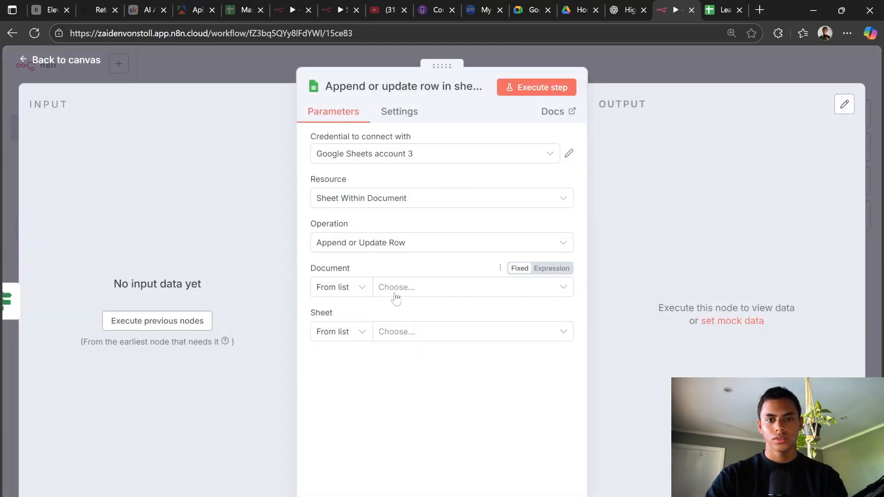
left_click(396, 298)
left_click(405, 343)
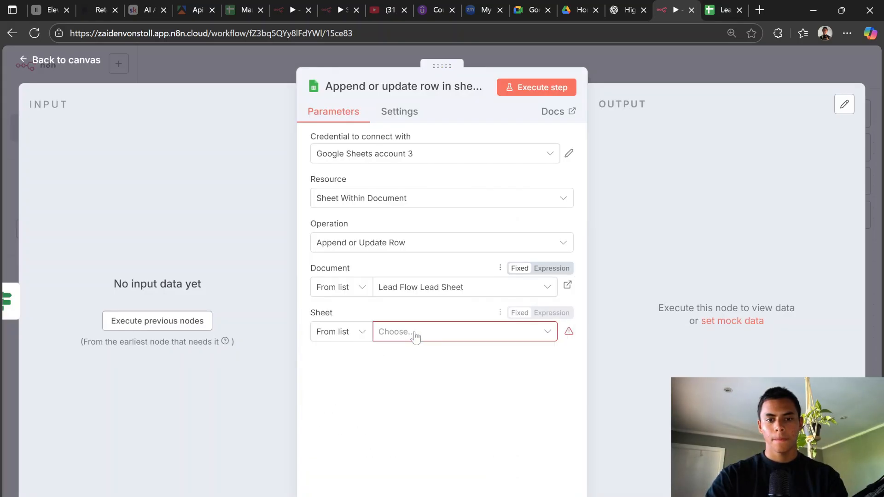
left_click(415, 334)
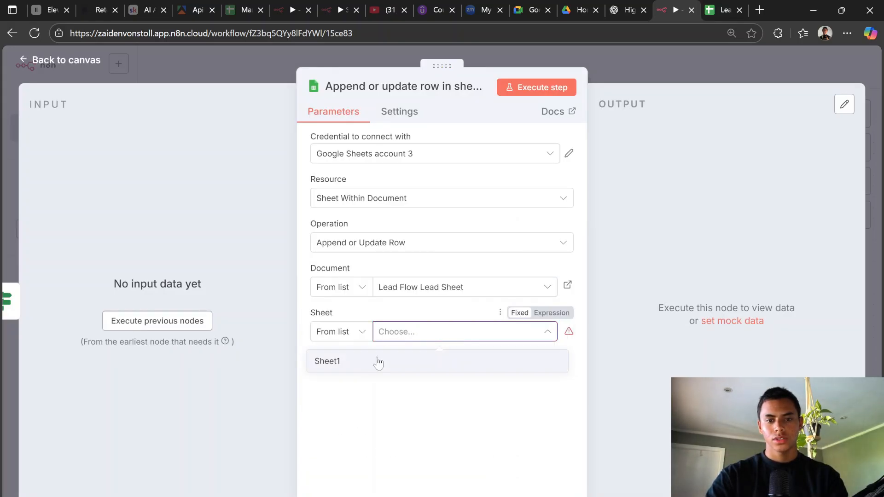
left_click(378, 362)
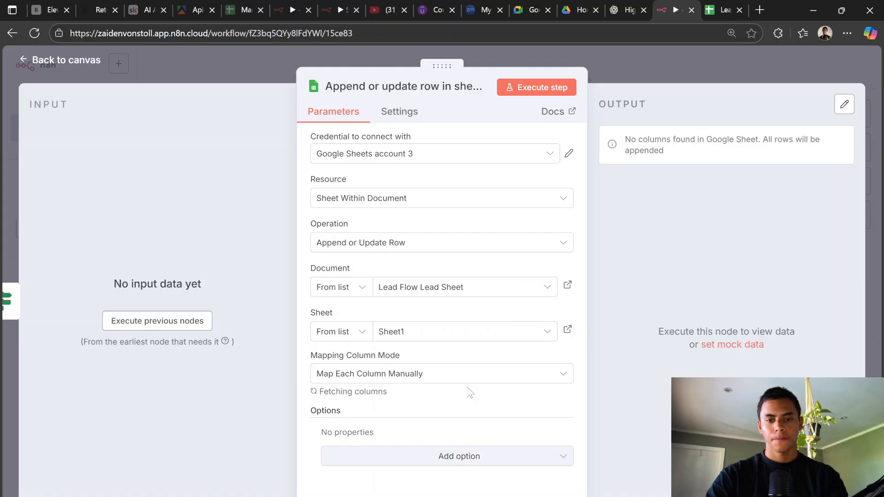
Step: Match rows on the Qualified column with the value 'Yes'
scroll(470, 392, "down", 4)
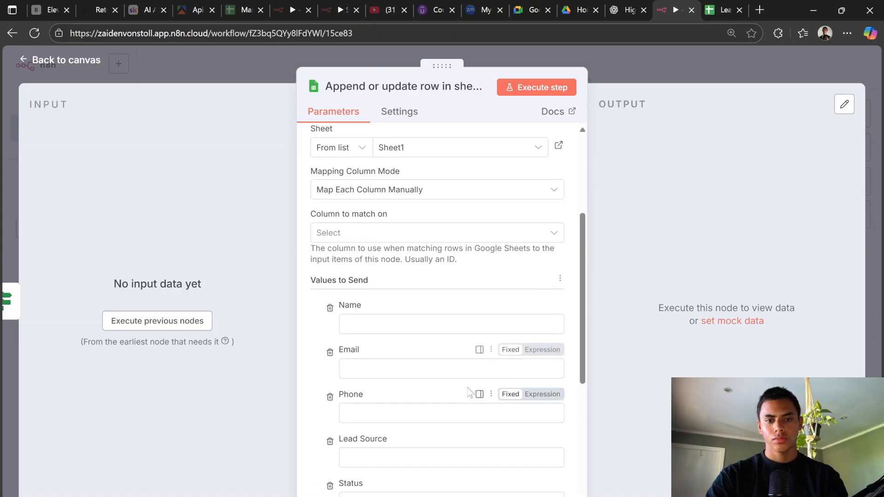
left_click(444, 239)
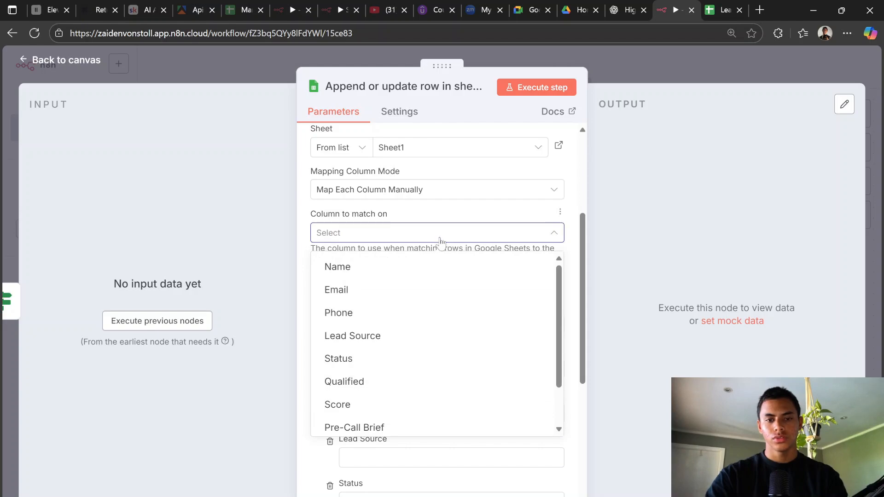
left_click(356, 382)
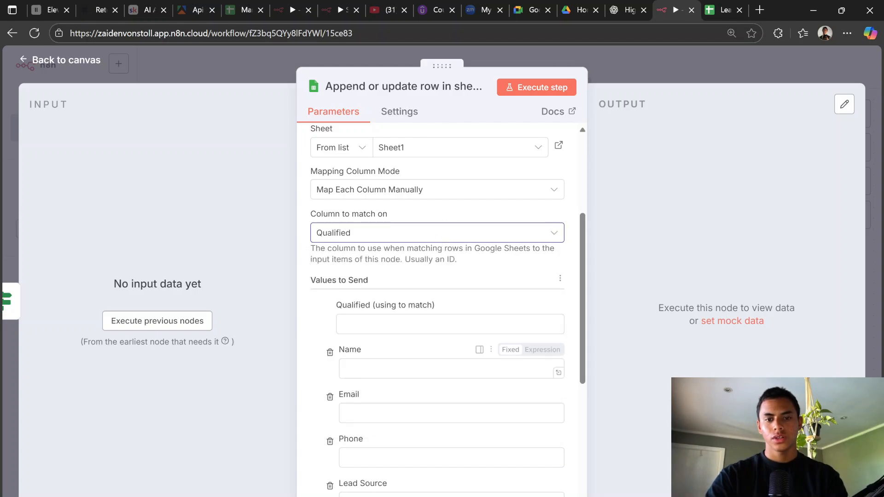
scroll(373, 359, "down", 5)
scroll(372, 358, "up", 5)
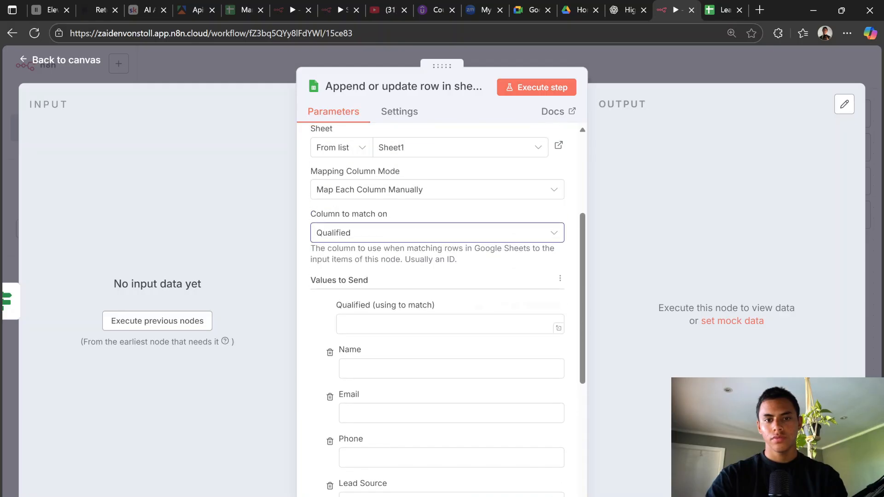
left_click(350, 323)
type("Yes")
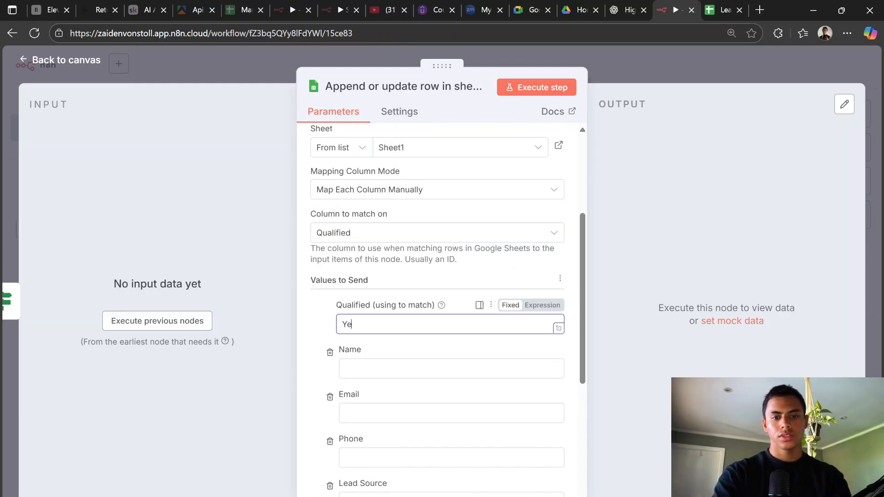
Step: Move the true-branch sheet node up and rename it 'Qualified?'
left_click(640, 70)
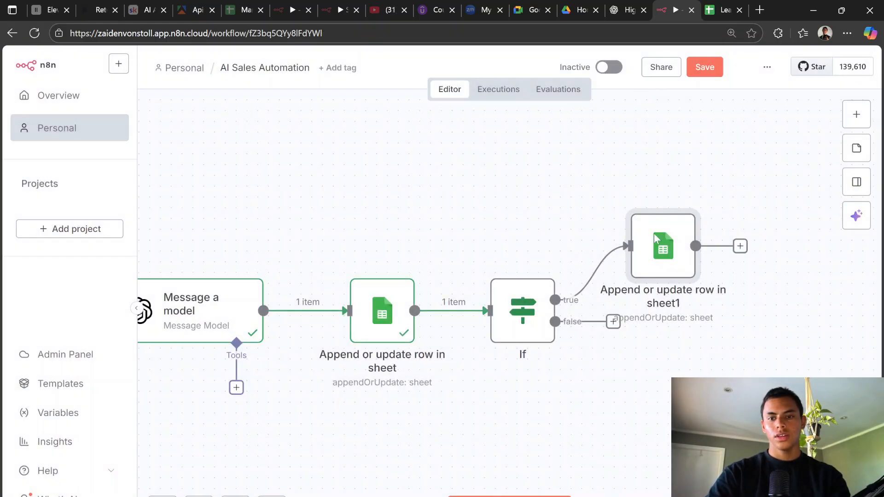
mouse_move(681, 237)
left_click_drag(681, 237, 692, 216)
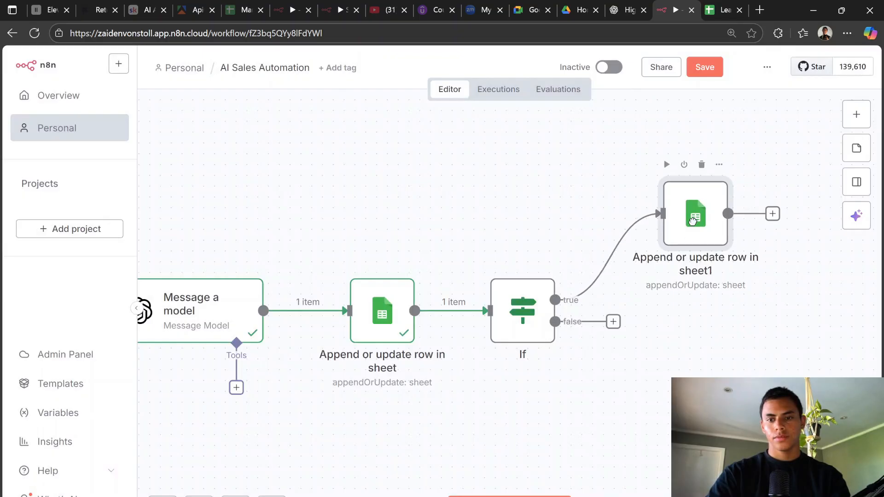
scroll(689, 267, "up", 5)
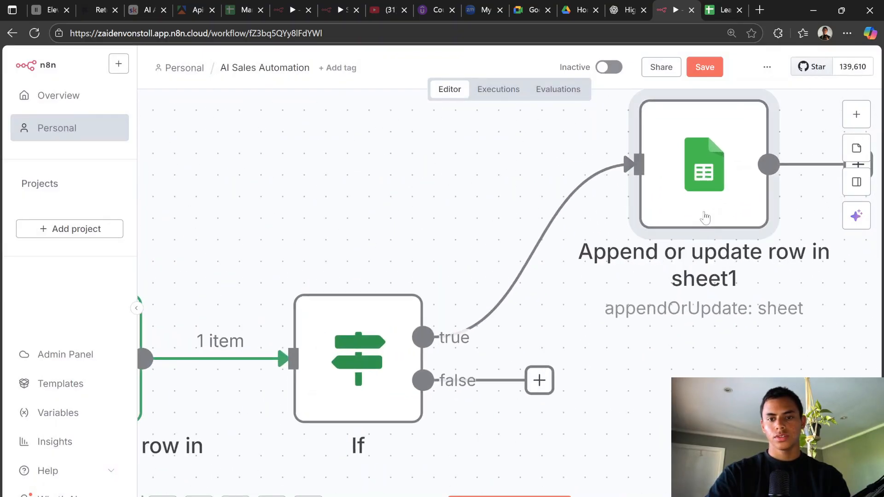
double_click(696, 239)
left_click(404, 86)
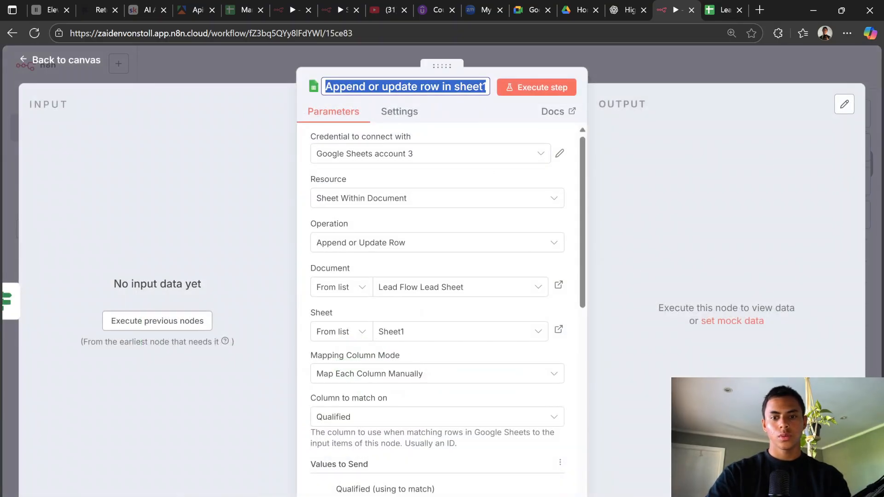
key("BackSpace")
type("Qualifie")
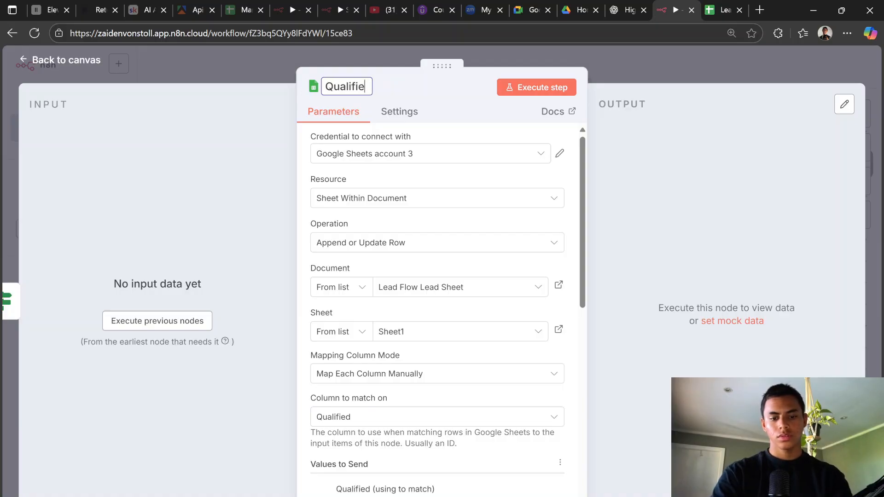
type("d?")
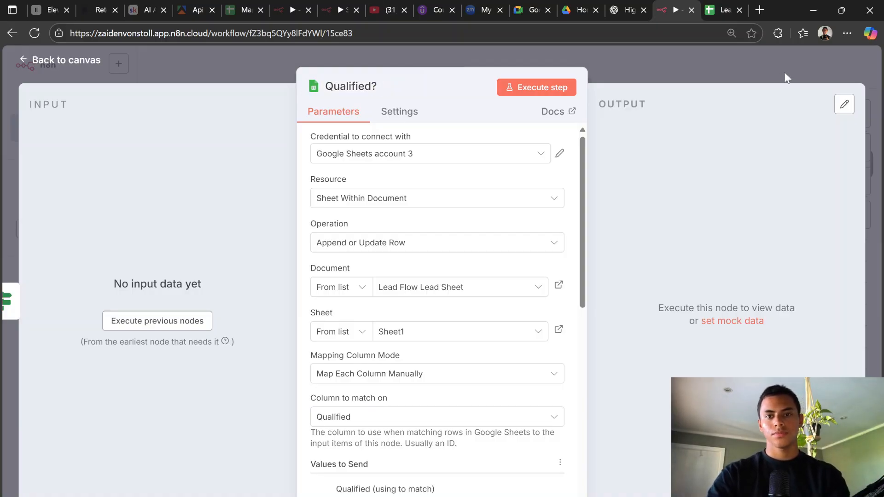
Step: Add a Google Sheets Append or update row step on the If false branch
left_click(746, 65)
scroll(481, 152, "down", 3)
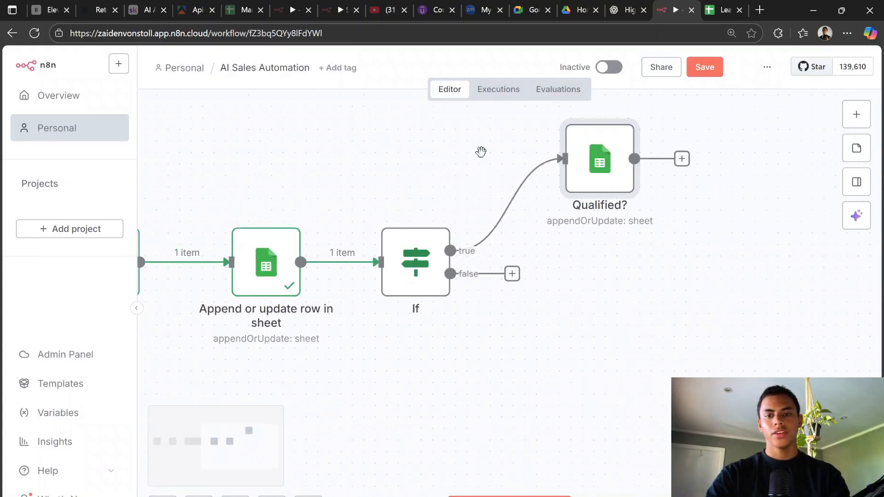
left_click(508, 259)
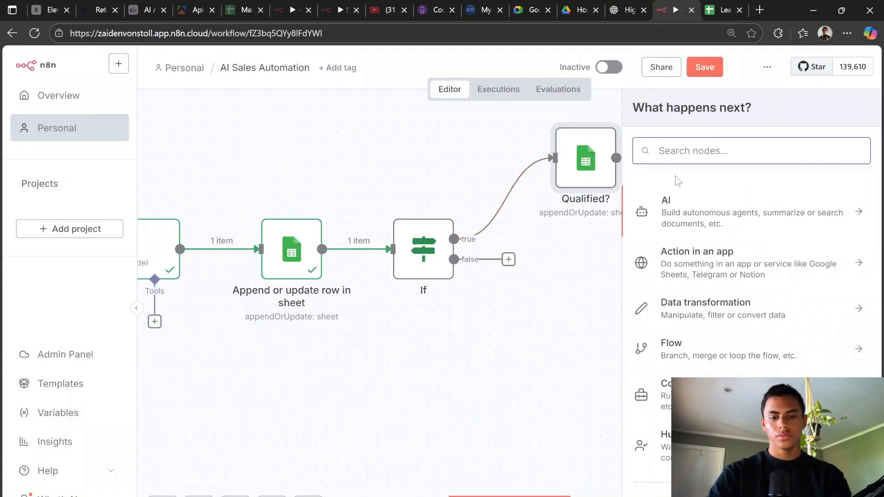
type("Google Sheets")
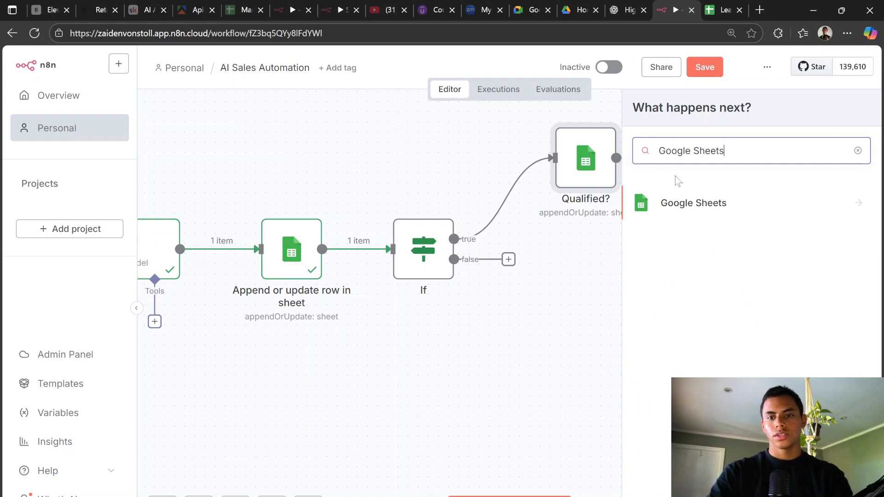
left_click(703, 197)
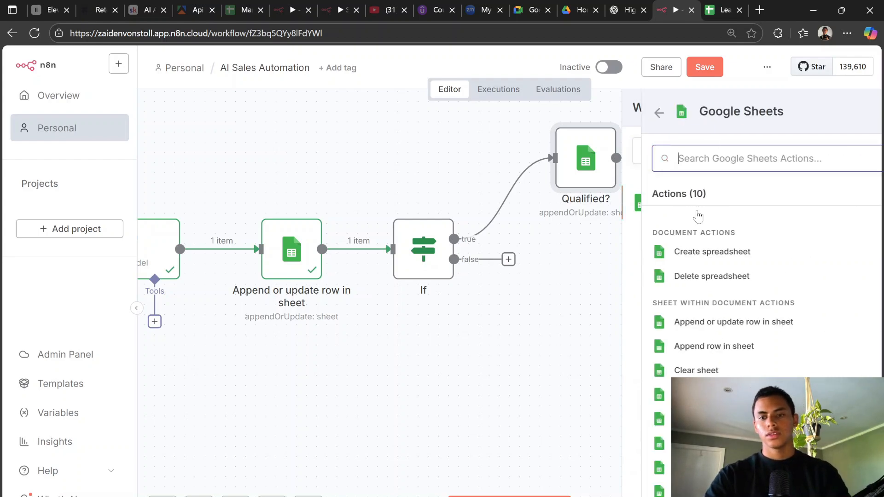
left_click(695, 323)
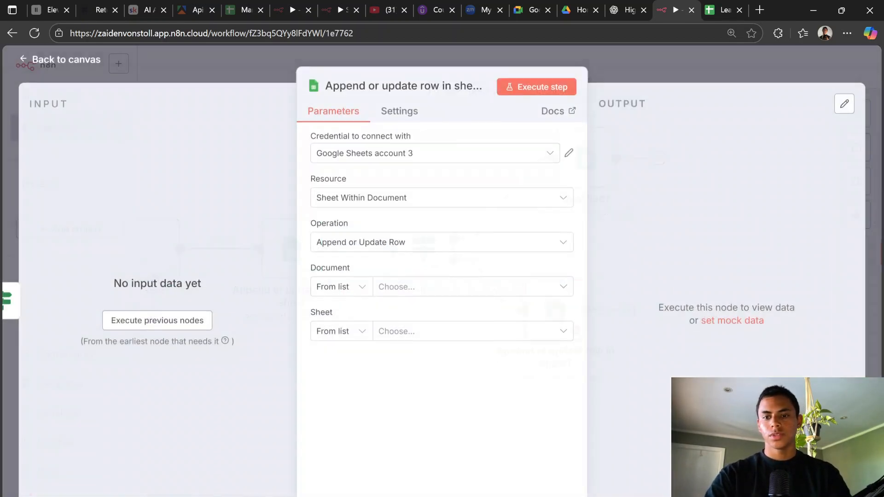
Step: Target Lead Flow Lead Sheet, Sheet1, matching the Qualified column against 'No'
left_click(397, 287)
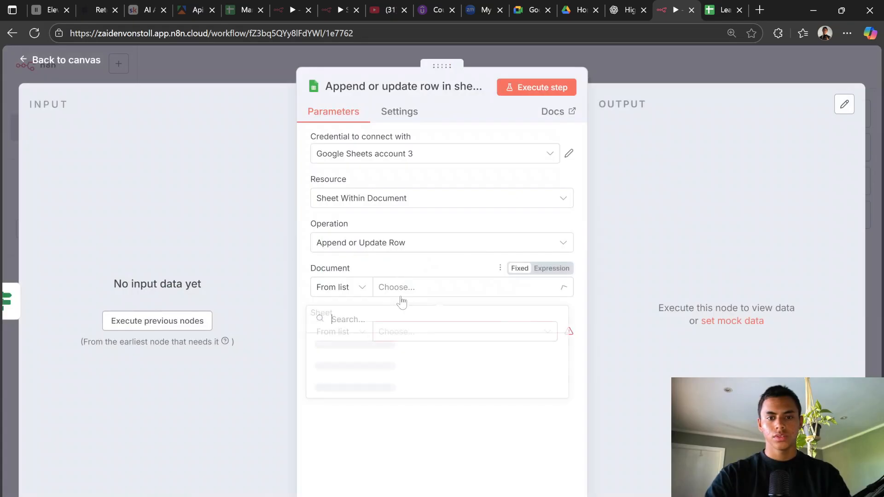
left_click(387, 344)
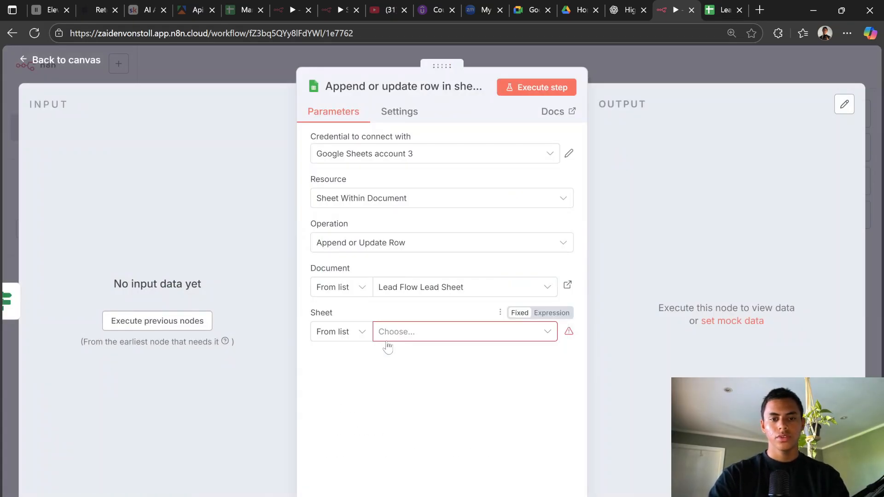
left_click(387, 339)
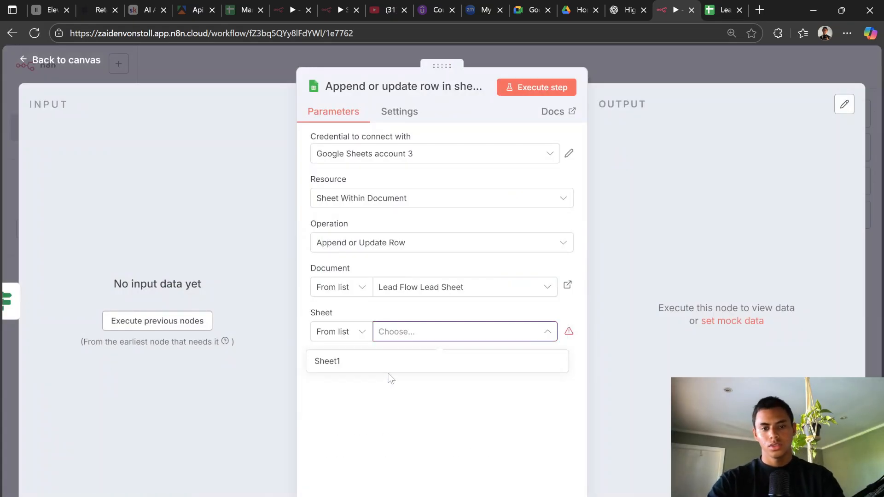
left_click(394, 363)
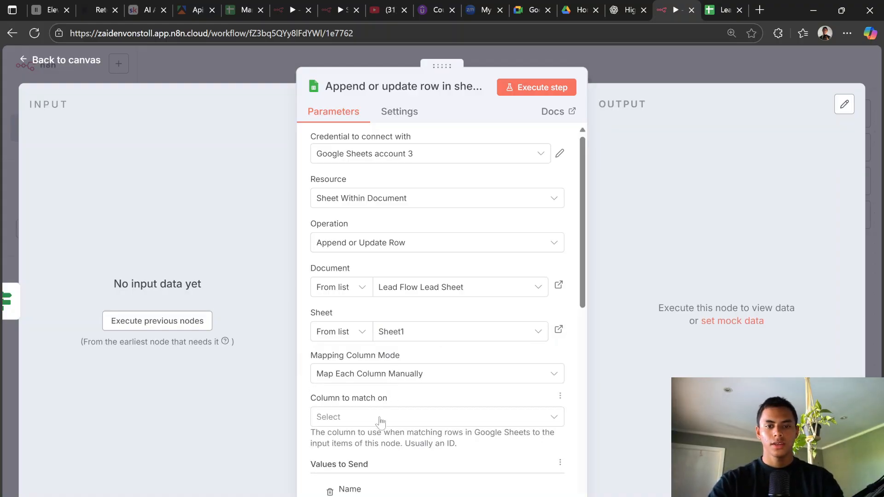
left_click(380, 420)
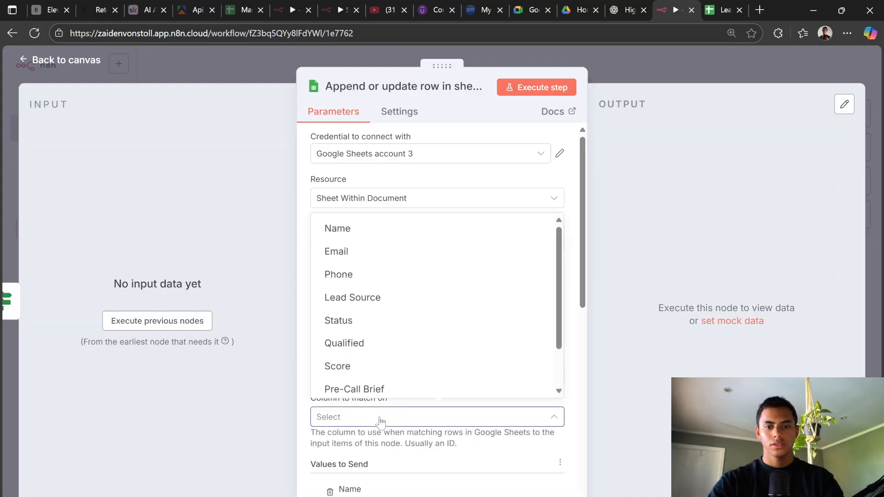
left_click(424, 351)
scroll(424, 351, "down", 3)
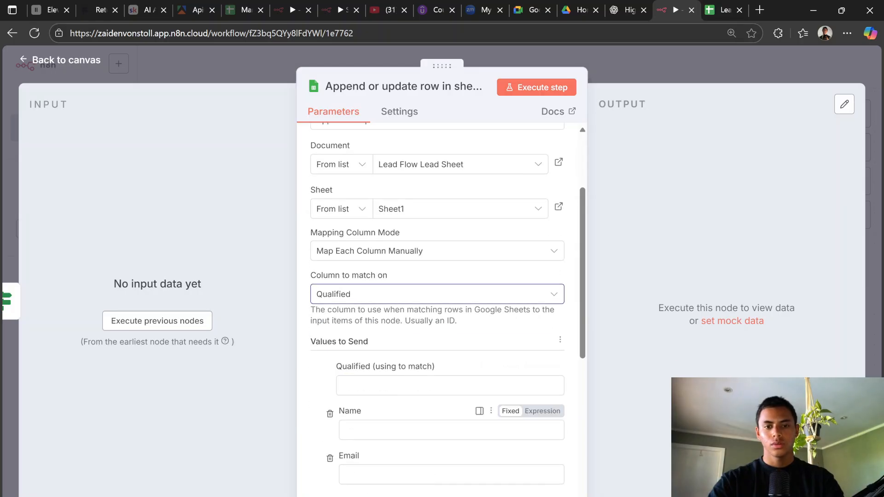
left_click(424, 385)
type("No")
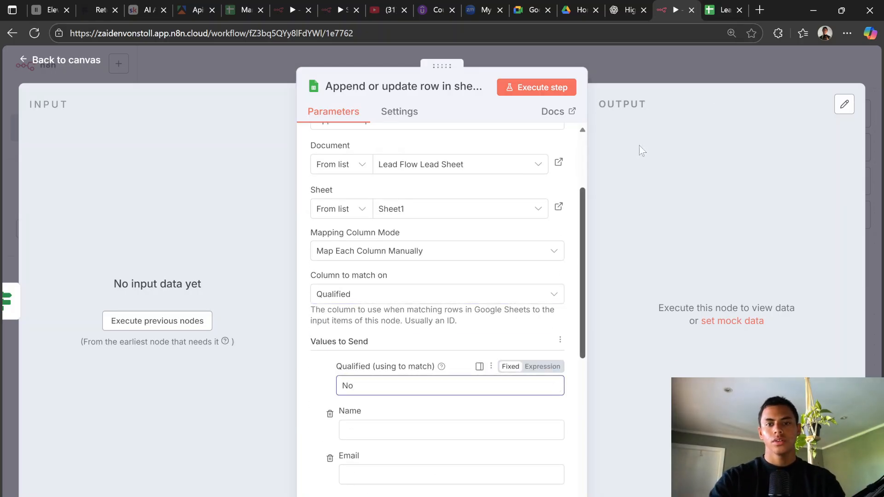
left_click(707, 64)
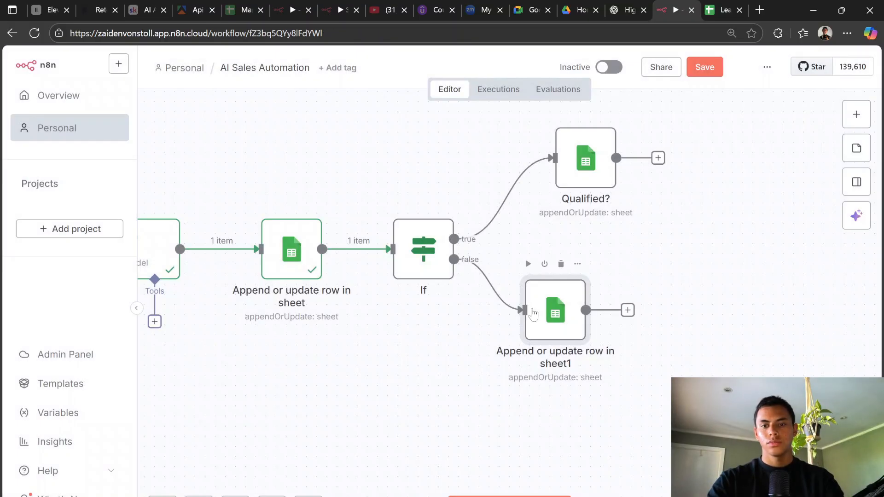
Step: Nudge the sheet node right, run the workflow, and submit a test lead through the form
left_click_drag(529, 309, 561, 309)
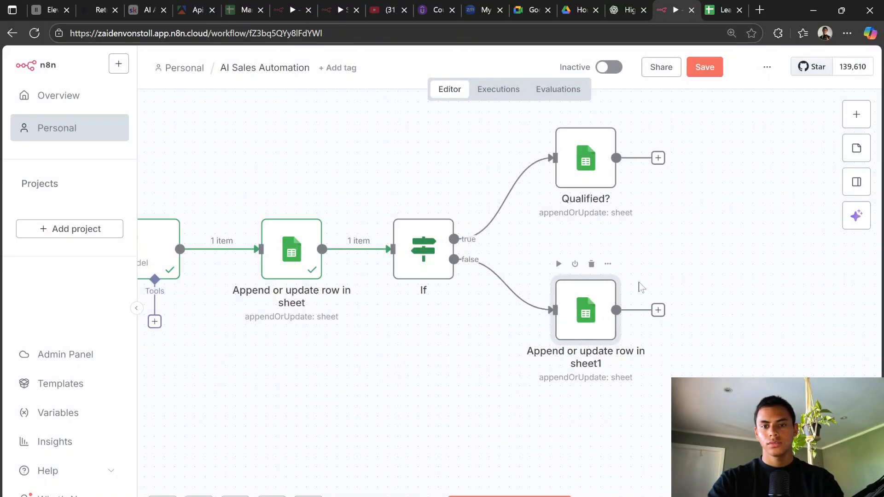
scroll(706, 240, "down", 5)
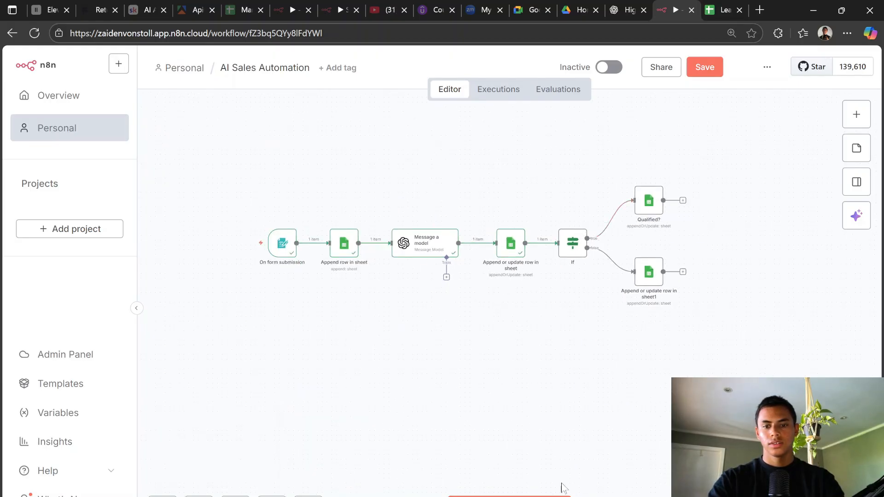
left_click(516, 496)
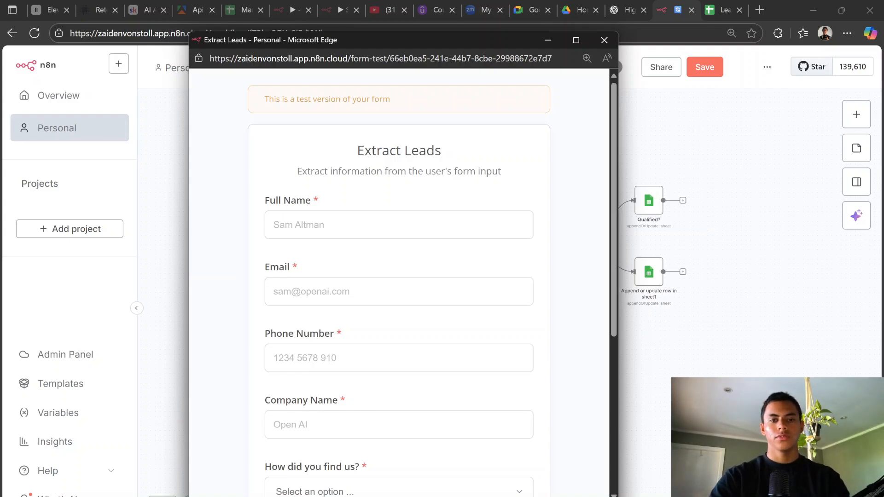
left_click(275, 225)
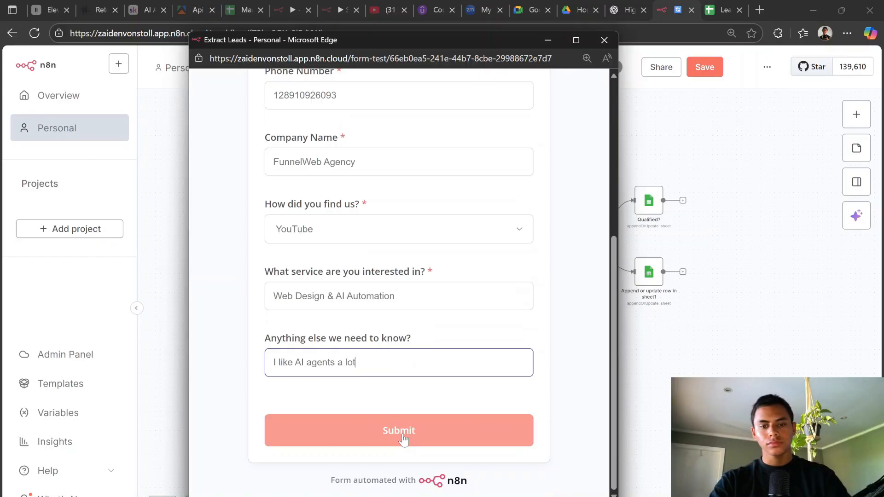
left_click(404, 437)
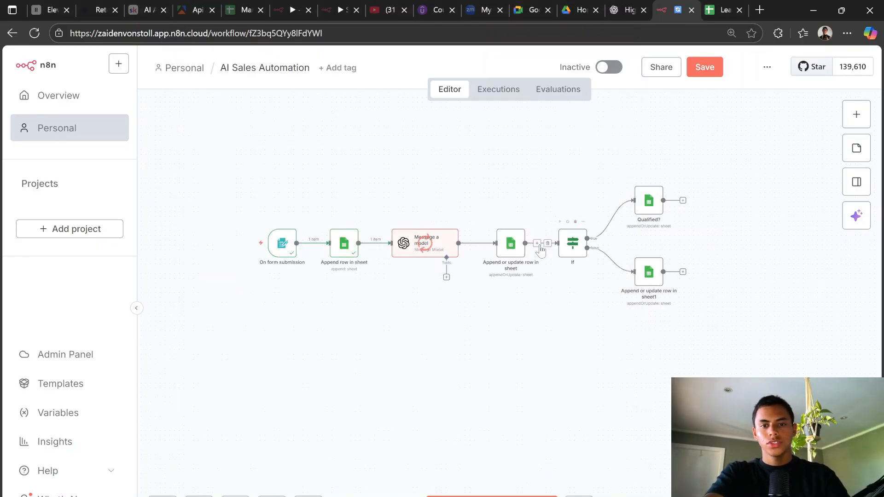
Step: Switch to the Lead Flow Lead Sheet spreadsheet to see the new row
scroll(539, 246, "up", 1)
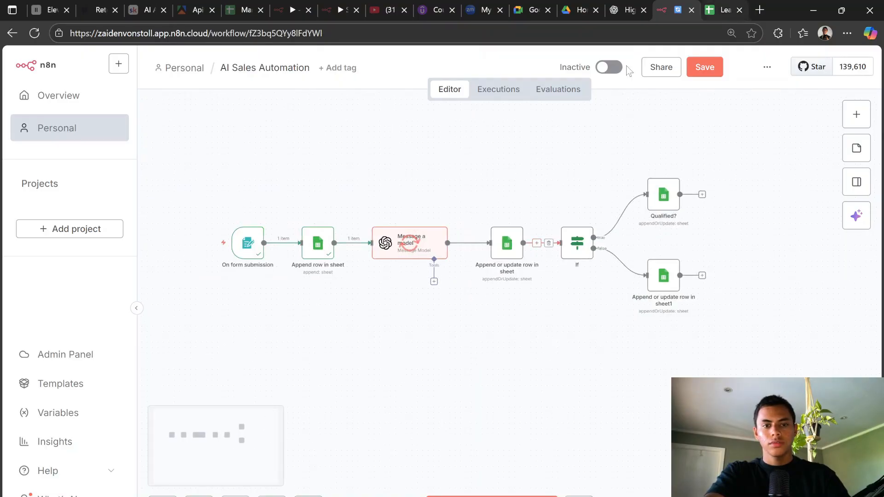
left_click(727, 9)
scroll(331, 313, "down", 3)
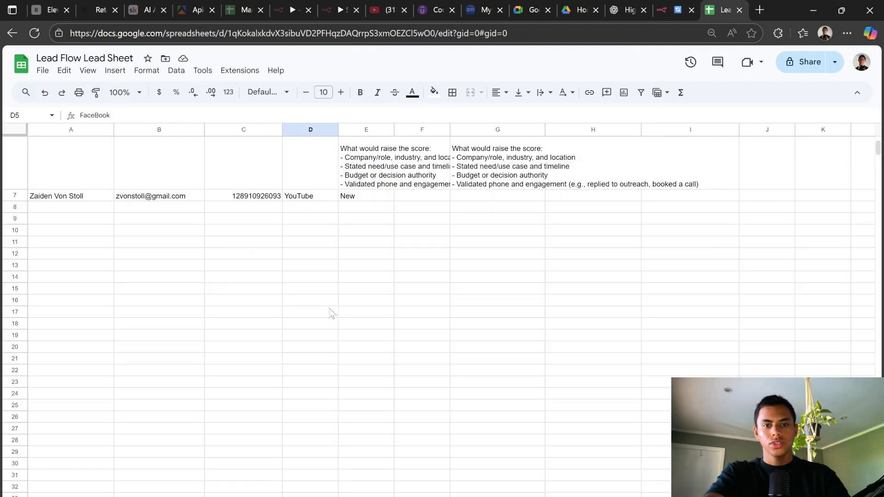
Step: Confirm row 7 shows source YouTube and status New, then return to n8n
left_click(676, 9)
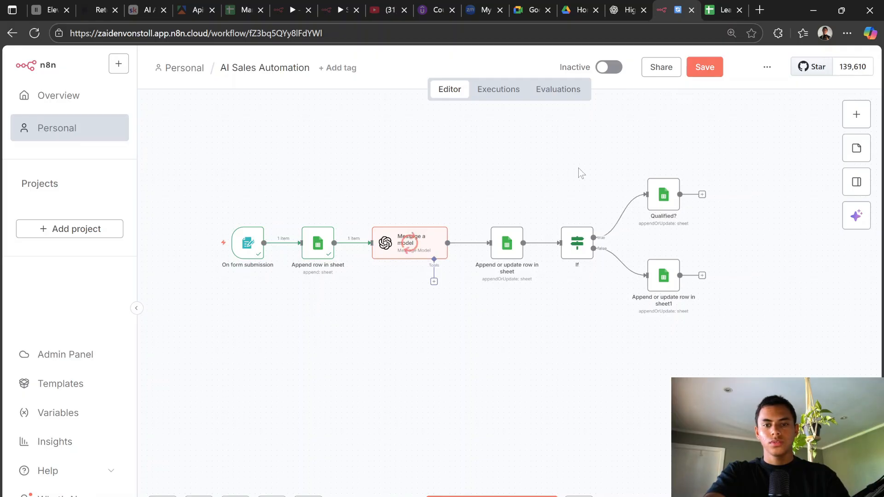
Step: Inspect the If node's condition, where Score holds the text '35/100' rather than a number
mouse_move(544, 246)
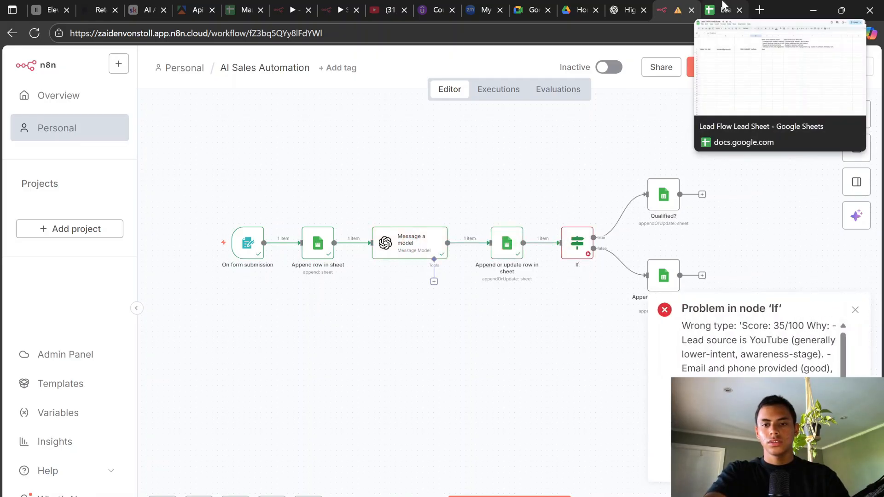
scroll(595, 249, "up", 4)
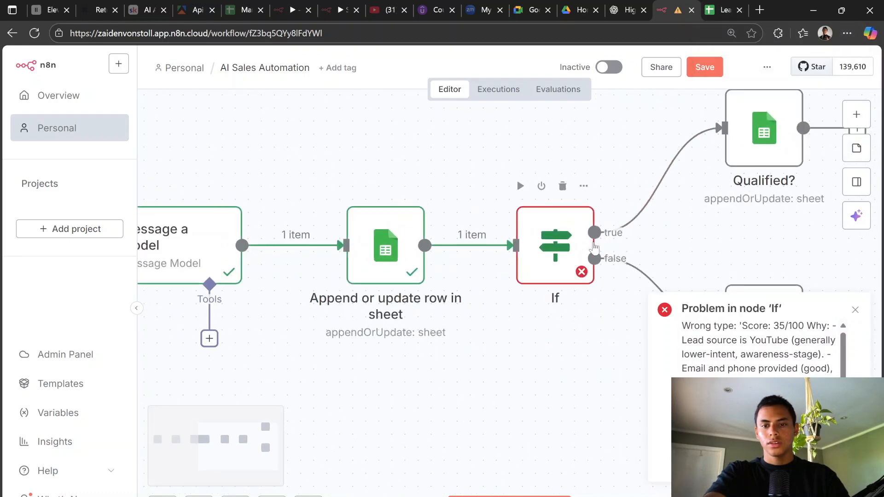
double_click(556, 242)
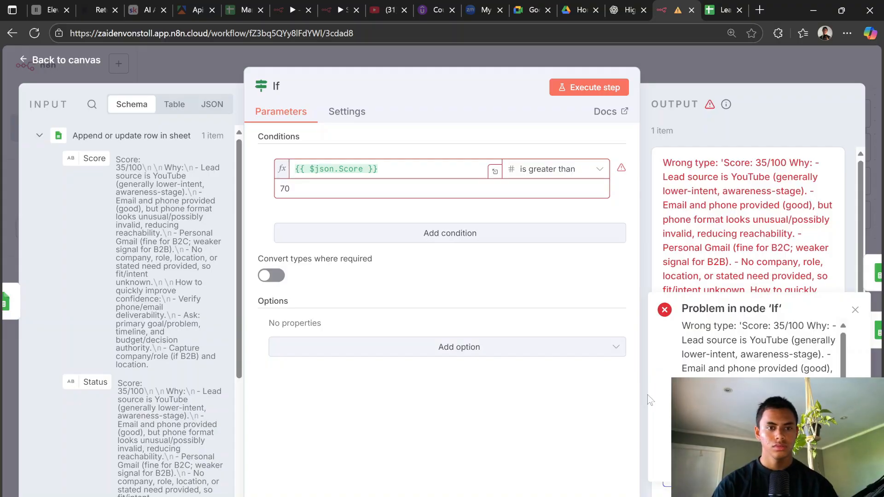
left_click(744, 60)
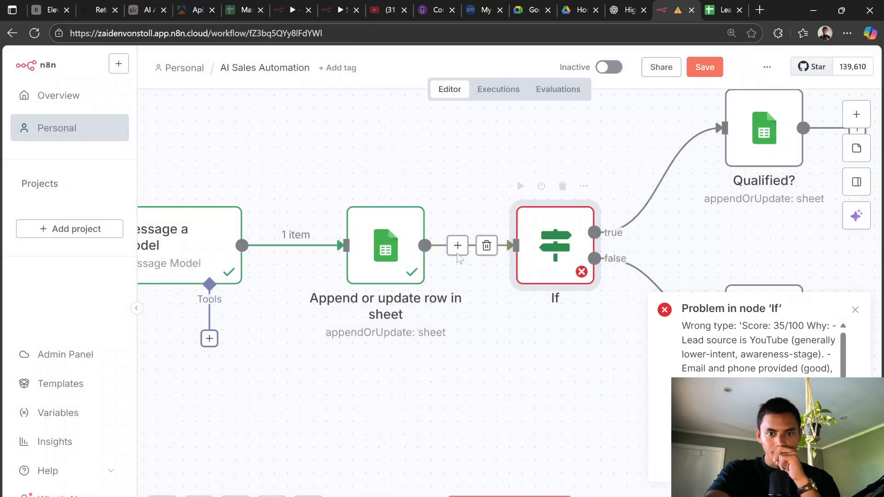
Step: Review the Append or update row in sheet node, then open Message a model's settings
left_click(404, 253)
double_click(404, 253)
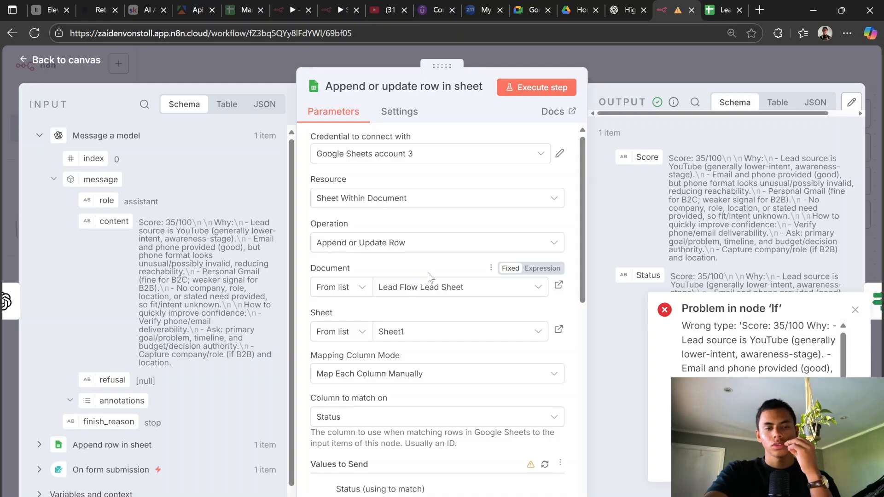
left_click(645, 62)
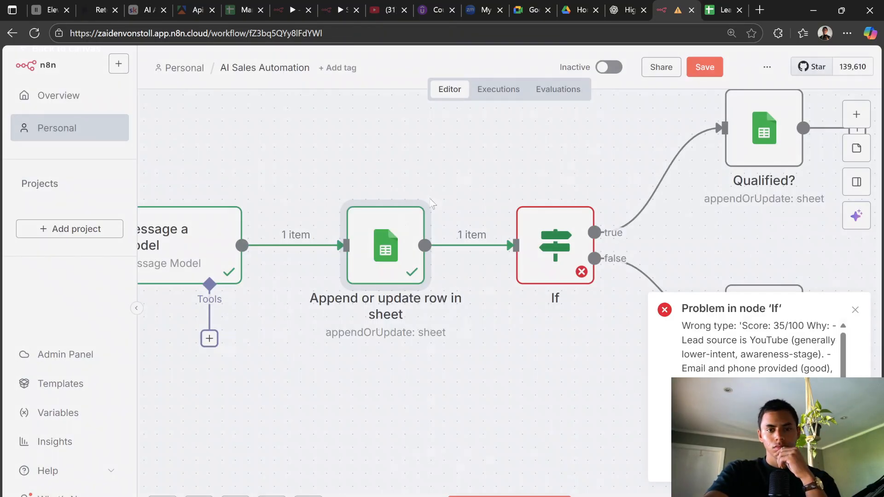
double_click(213, 259)
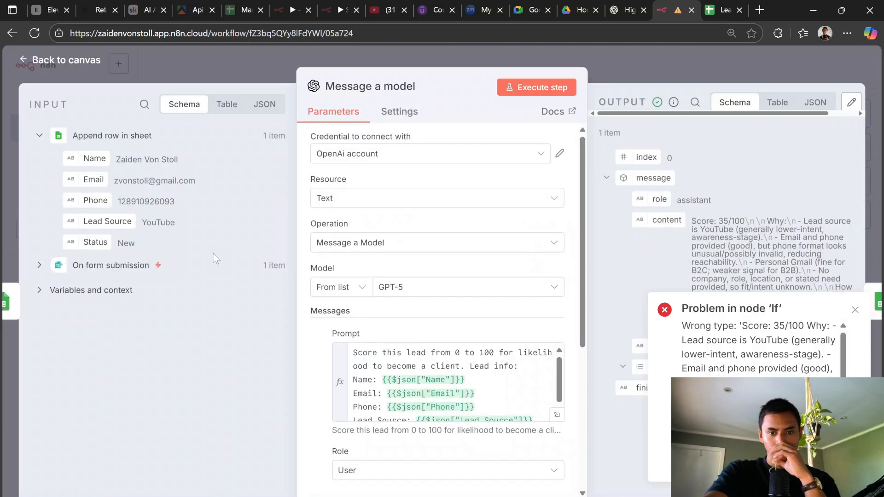
Step: Add 'Only provide the score, nothing else' plus '## Example Output: 30/100' to the prompt
scroll(442, 382, "down", 1)
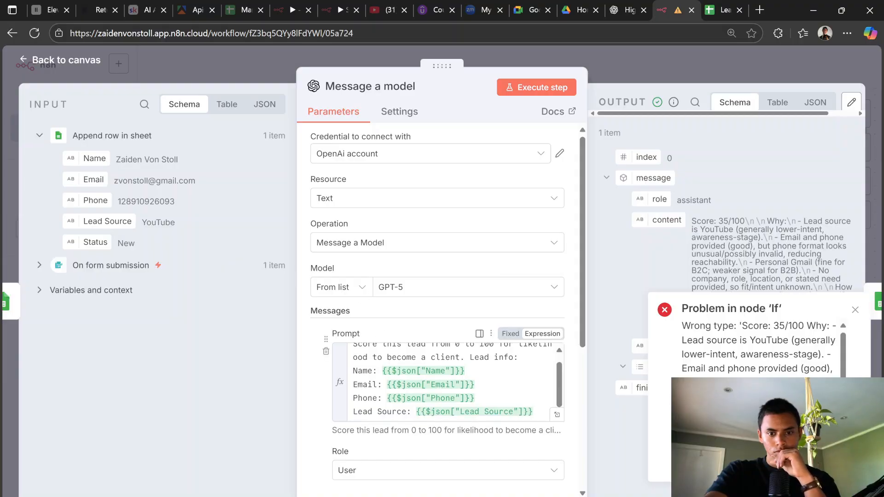
left_click(393, 423)
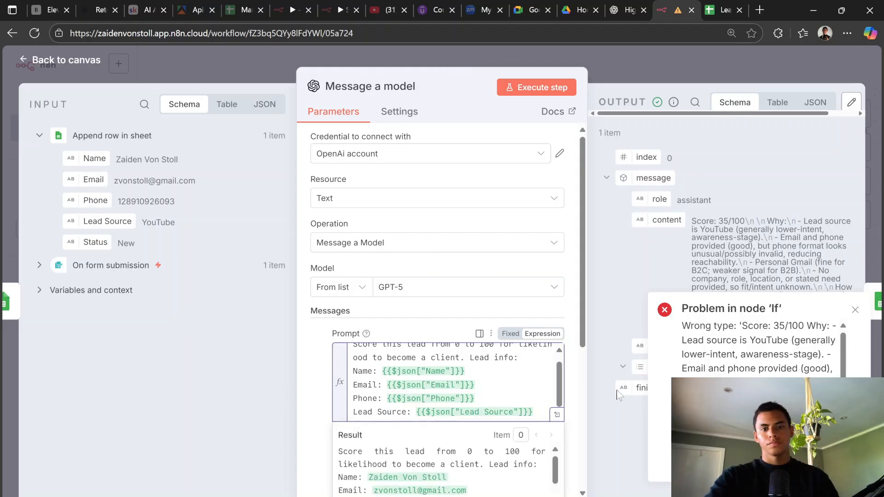
key("Return")
key("Return")
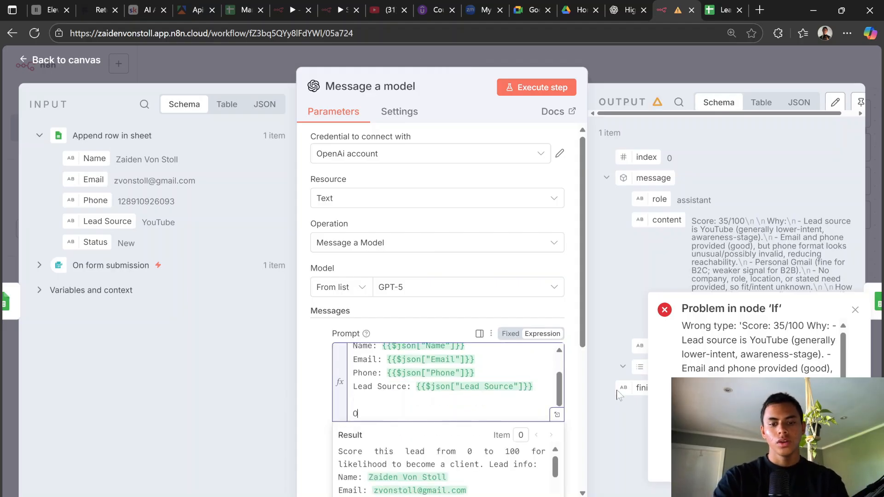
type("Only prov")
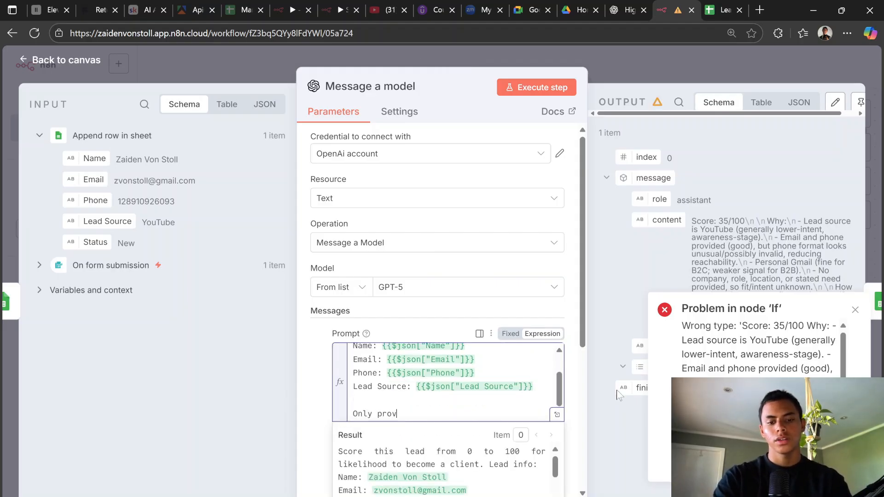
type("ide the score")
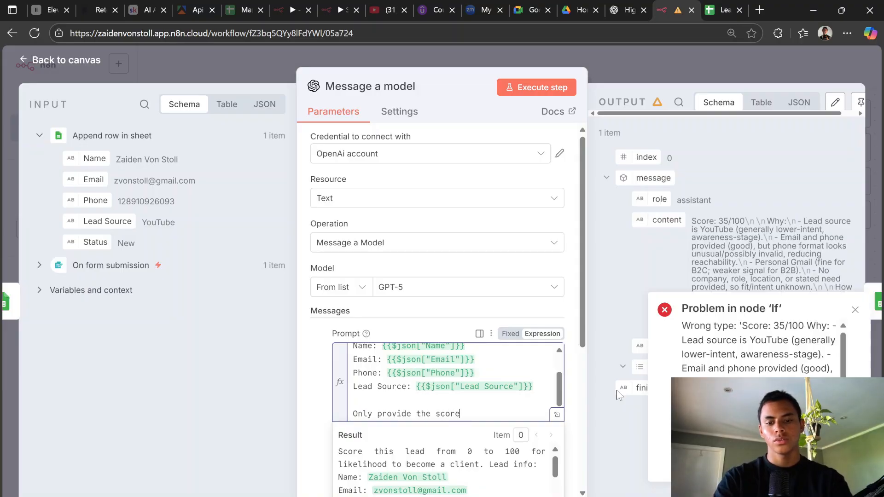
type(", nothing")
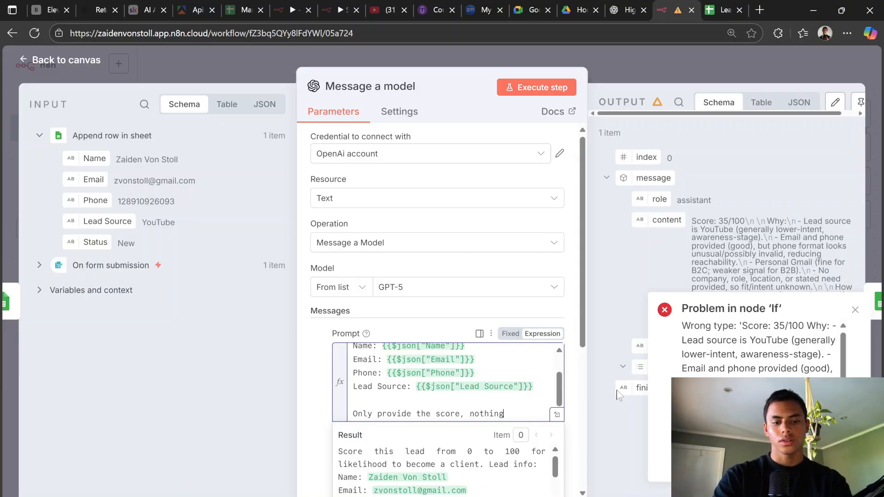
type(" else. Do")
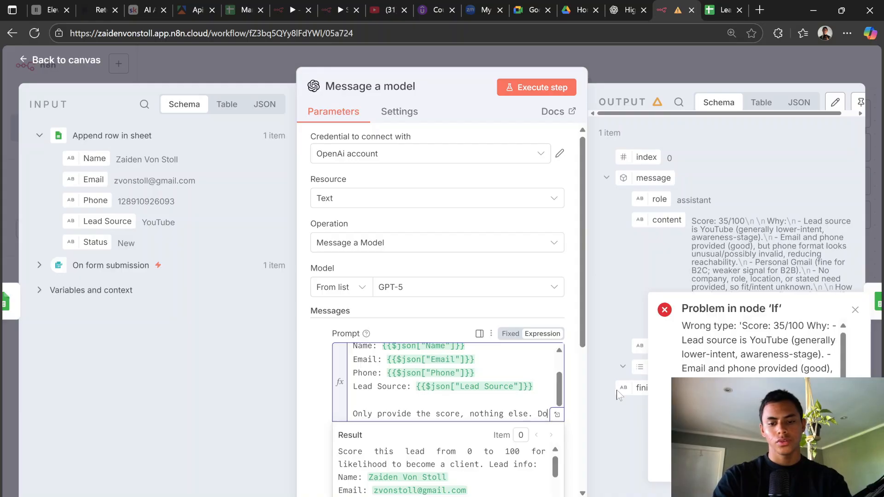
type("n't")
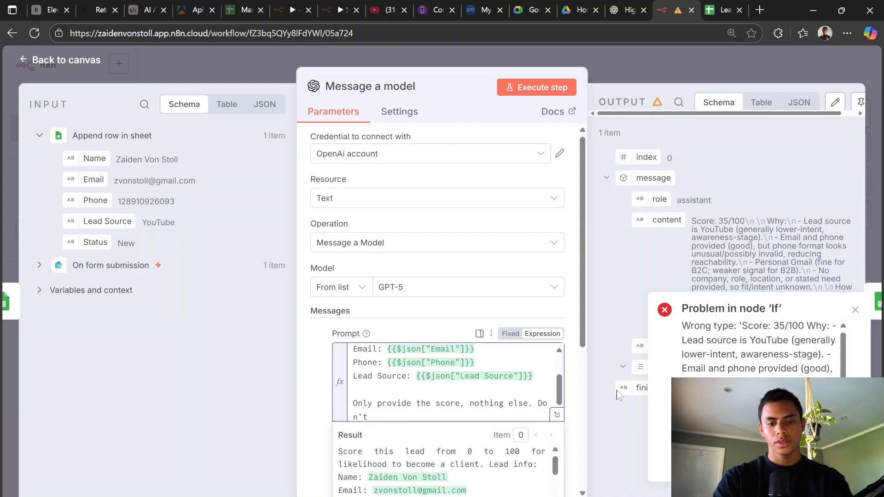
type(" explain why")
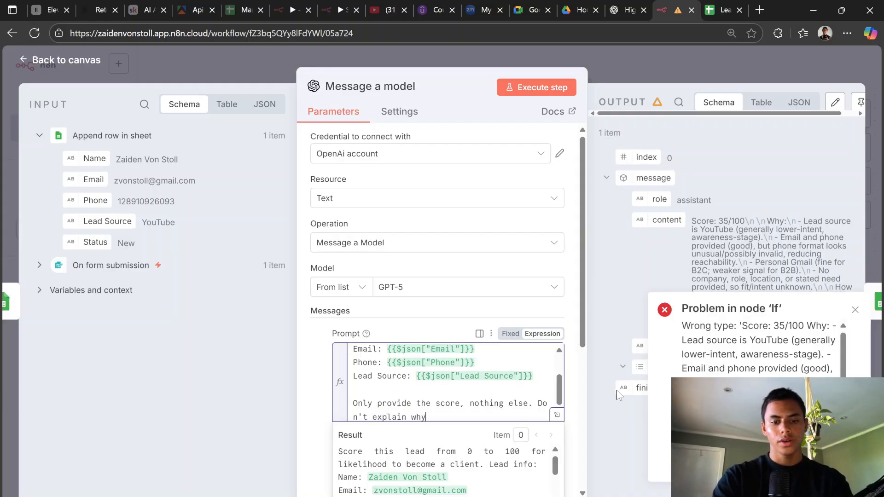
type(" the score")
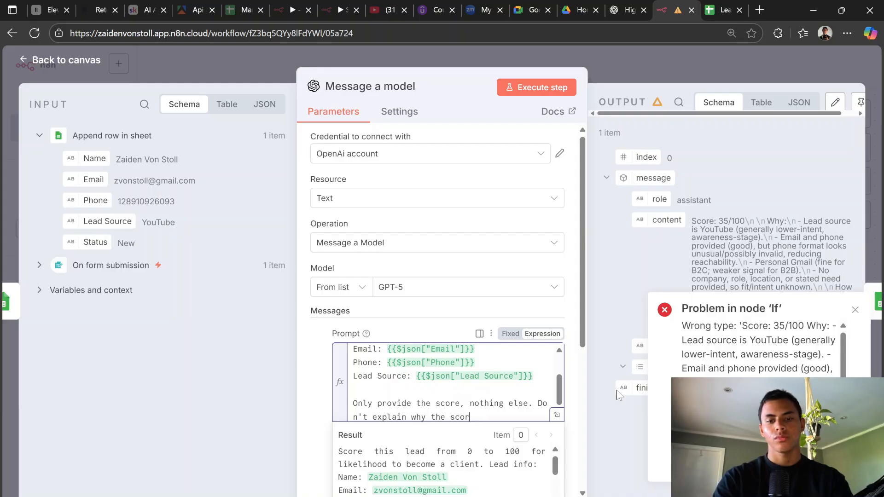
type("is the")
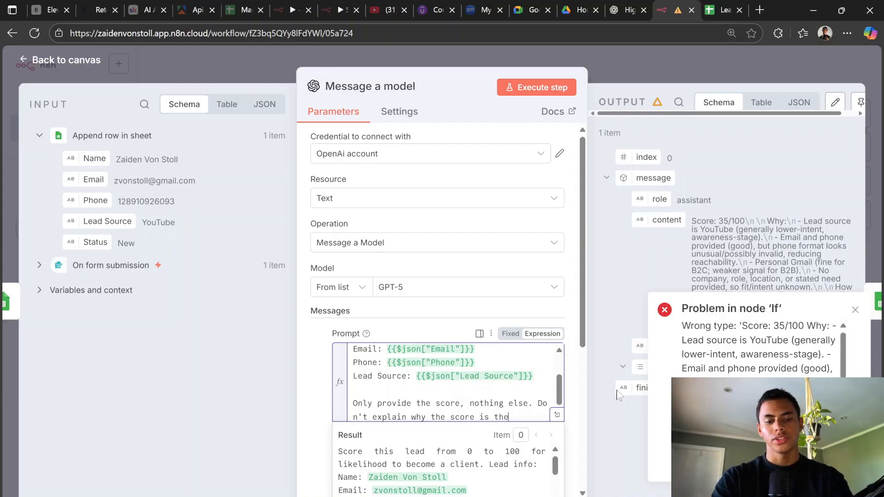
type(" score.")
key("Return")
key("Return")
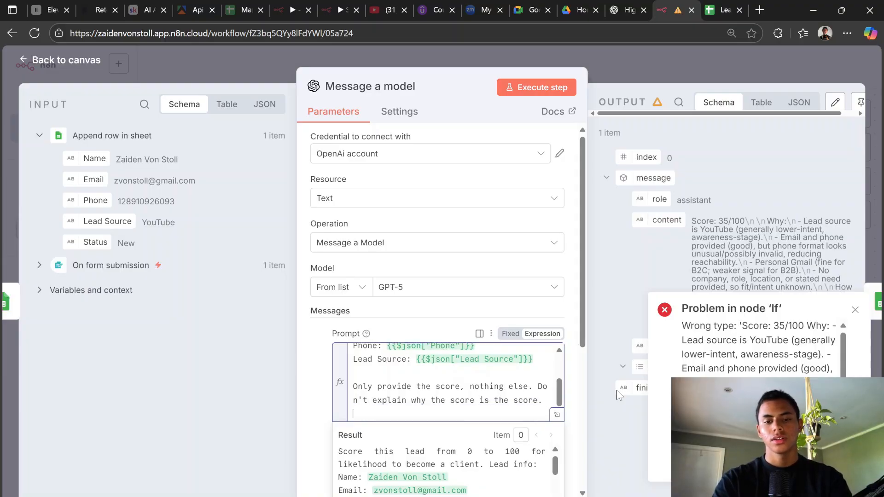
type("For")
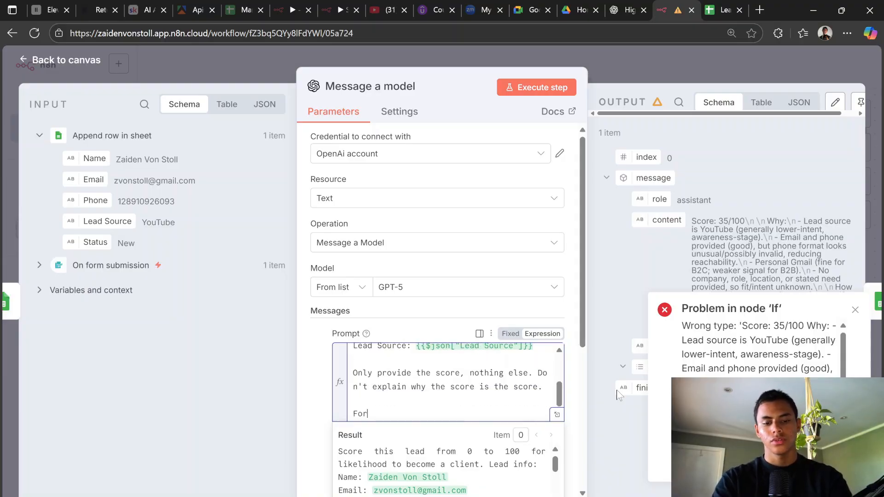
key("BackSpace")
key("BackSpace")
key("BackSpace")
type("##")
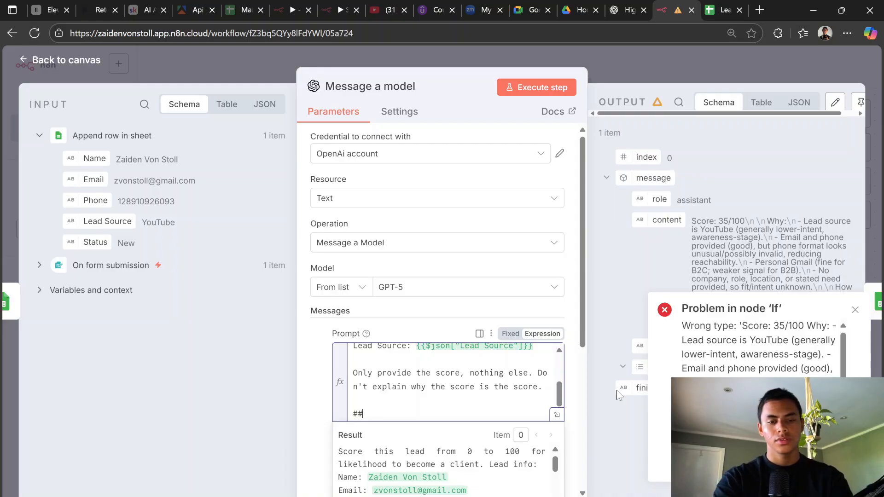
type(" Example")
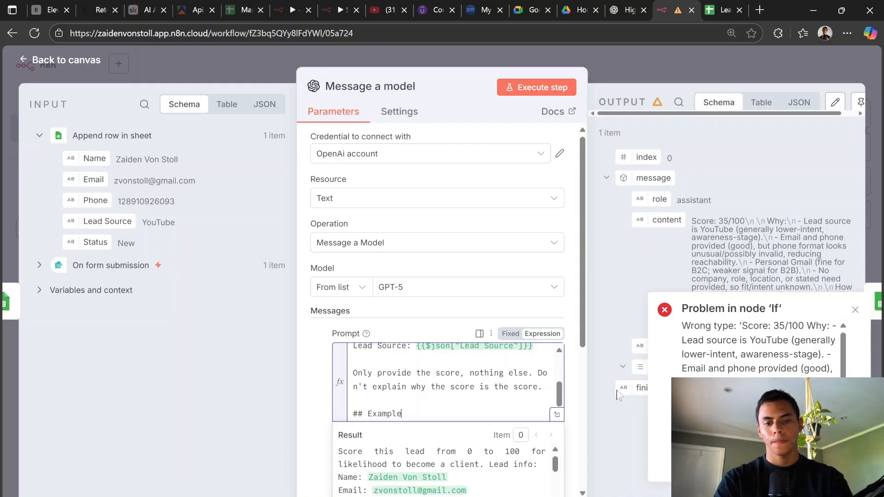
key("Return")
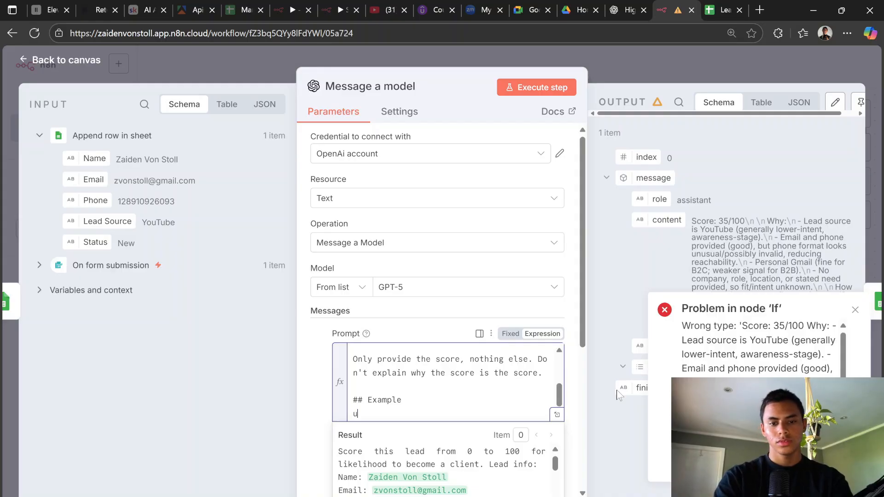
type("Output")
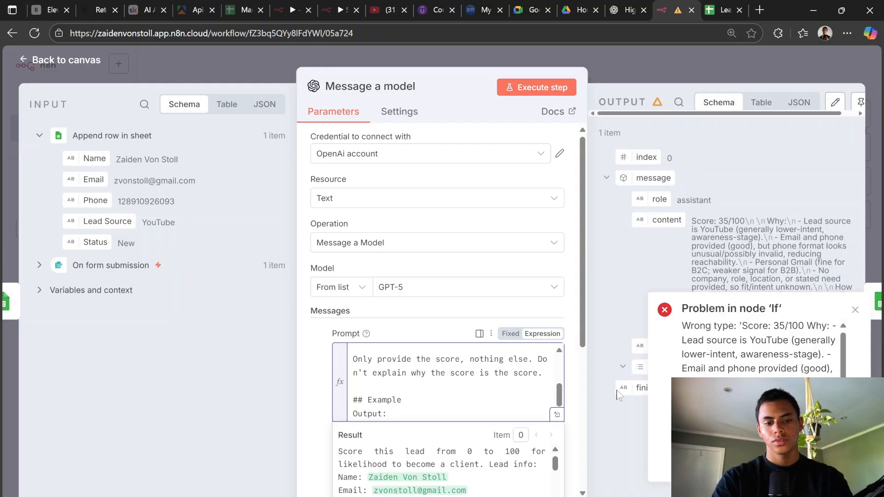
type(": 30/100")
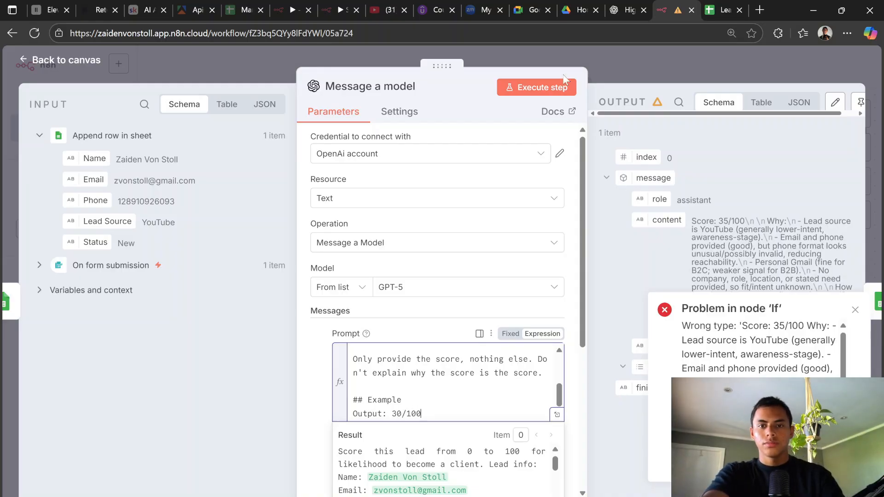
left_click(444, 317)
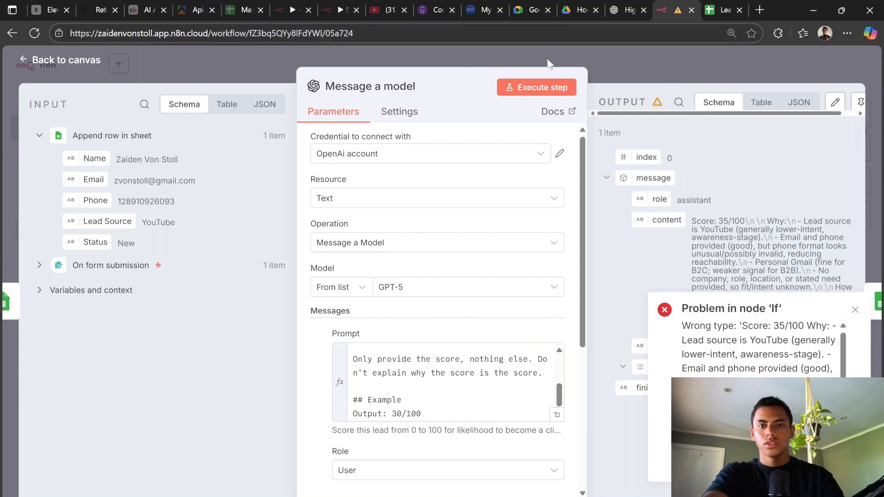
Step: Rerun Message a model with the new prompt so it returns only '38/100'
left_click(544, 87)
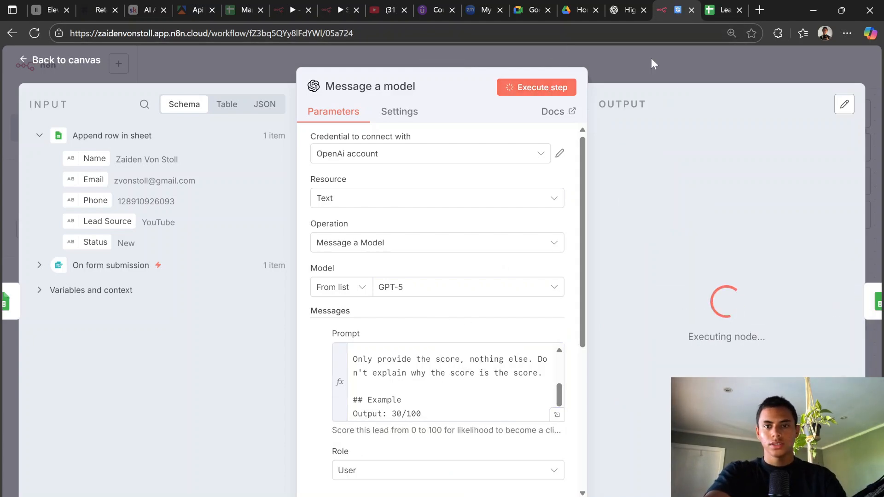
left_click(664, 61)
scroll(595, 204, "down", 3)
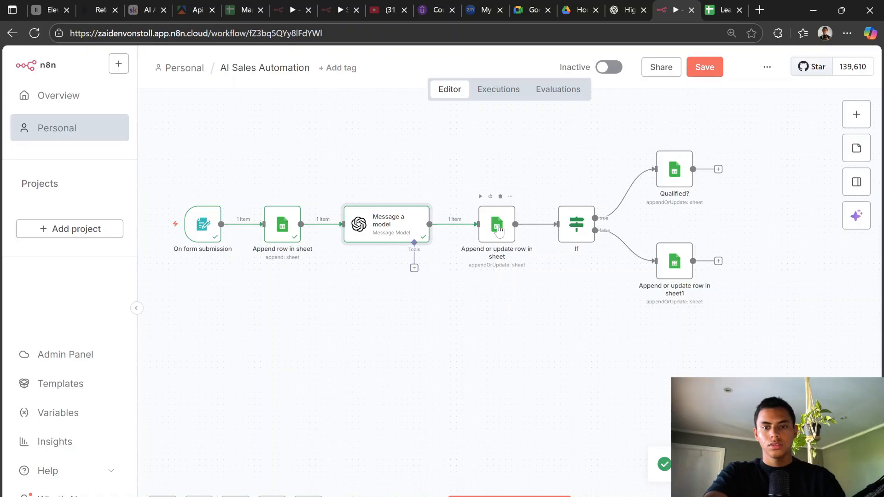
Step: Check the Append or update row in sheet output, then open the If node's conditions
left_click(500, 230)
double_click(500, 229)
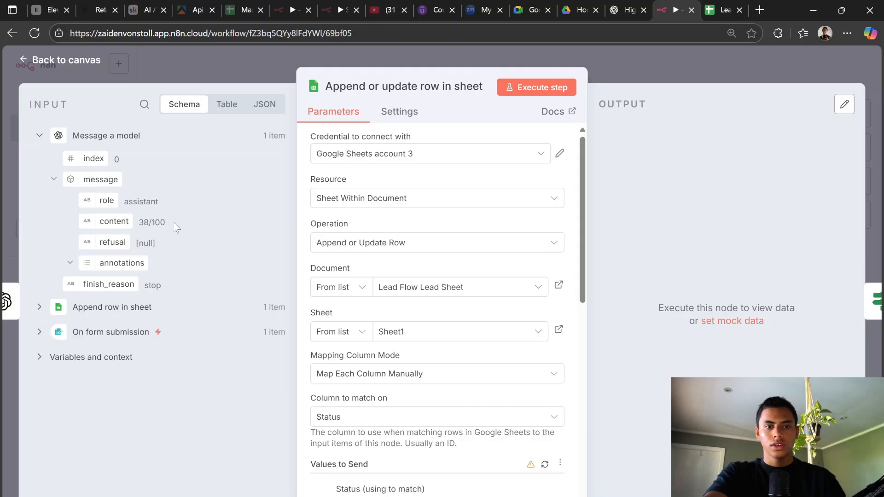
left_click(622, 63)
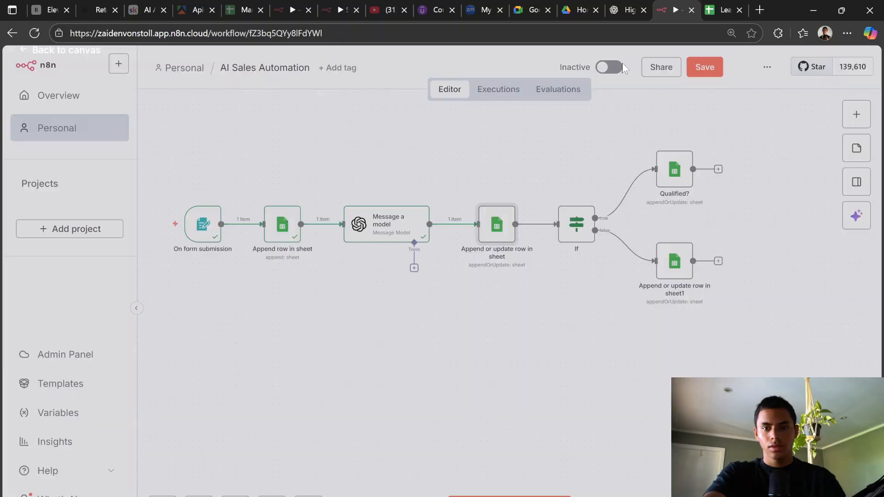
double_click(578, 231)
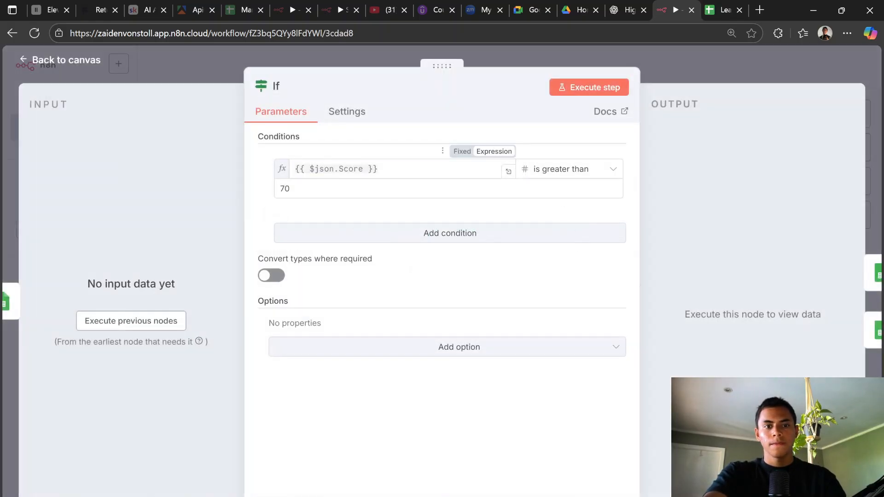
Step: Load the upstream data and replace the If condition's value with the Status field
left_click(177, 323)
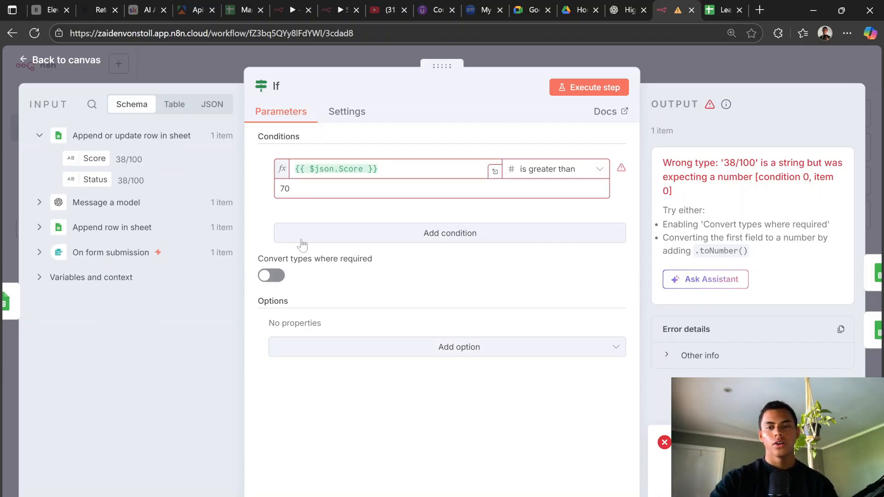
left_click(416, 165)
key("ctrl+a")
key("BackSpace")
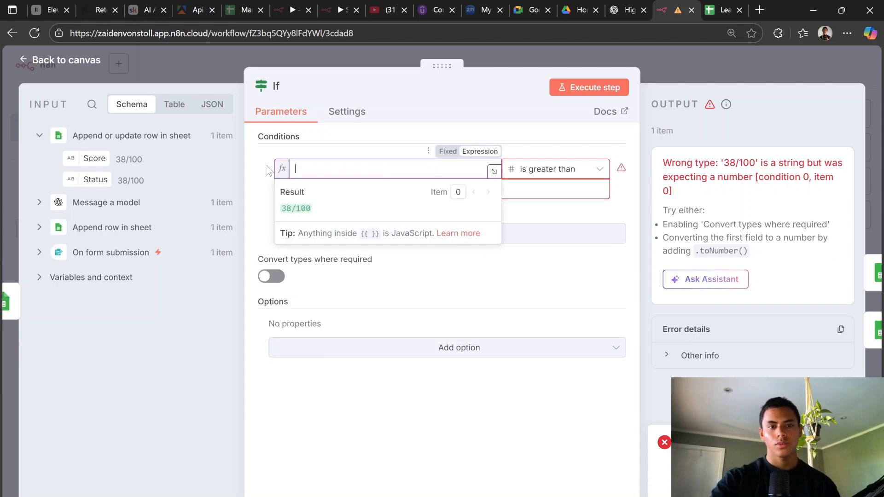
left_click_drag(95, 180, 335, 169)
left_click(587, 144)
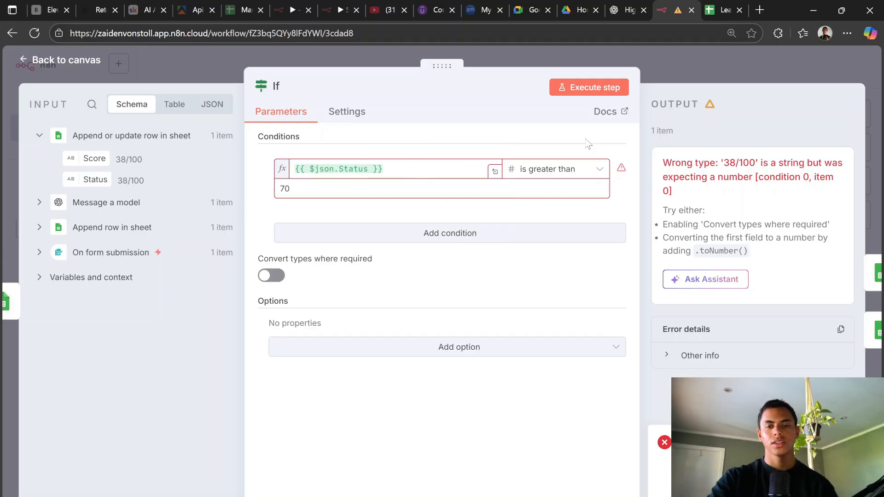
Step: Set the If operator to Number is greater than, comparing against 70
left_click(546, 171)
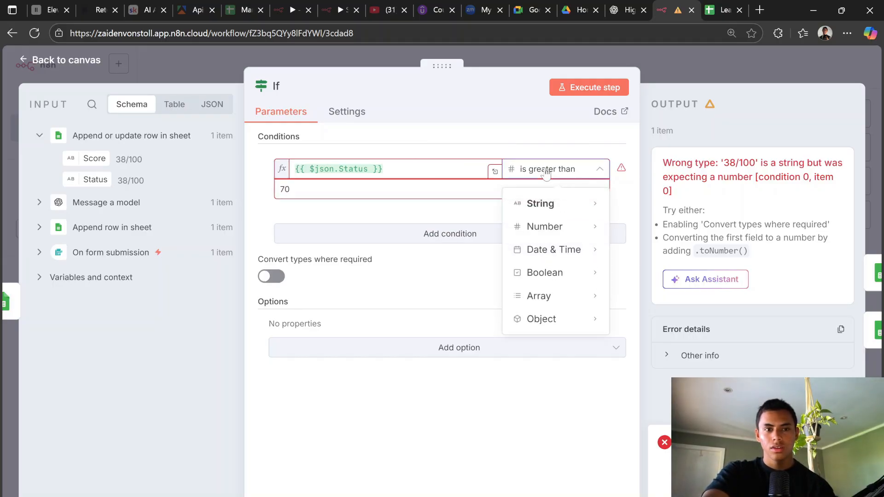
left_click(546, 171)
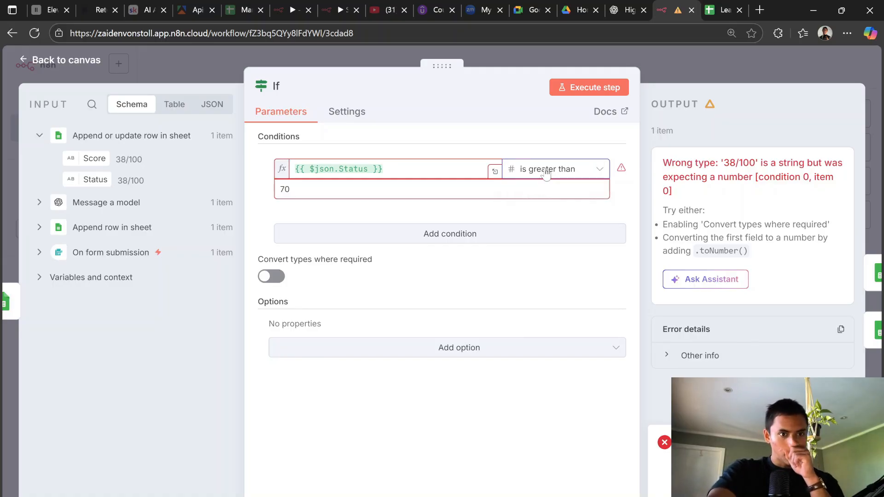
left_click(546, 171)
mouse_move(541, 204)
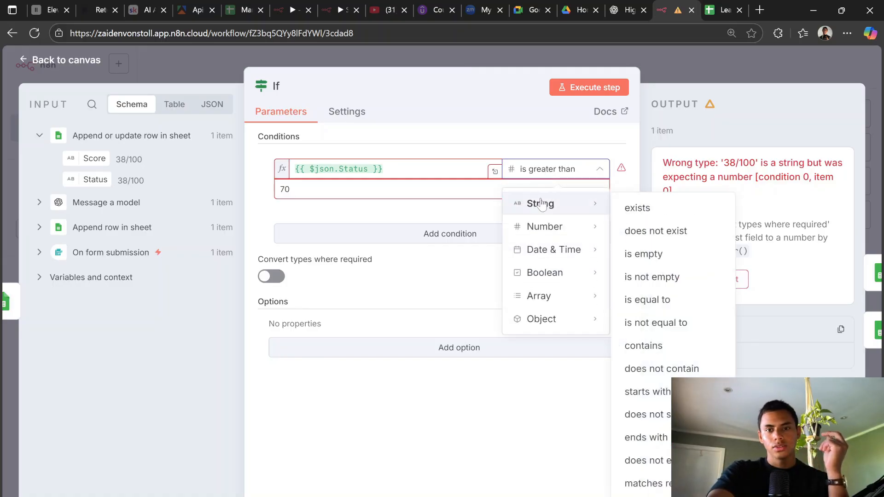
left_click(643, 213)
left_click(566, 174)
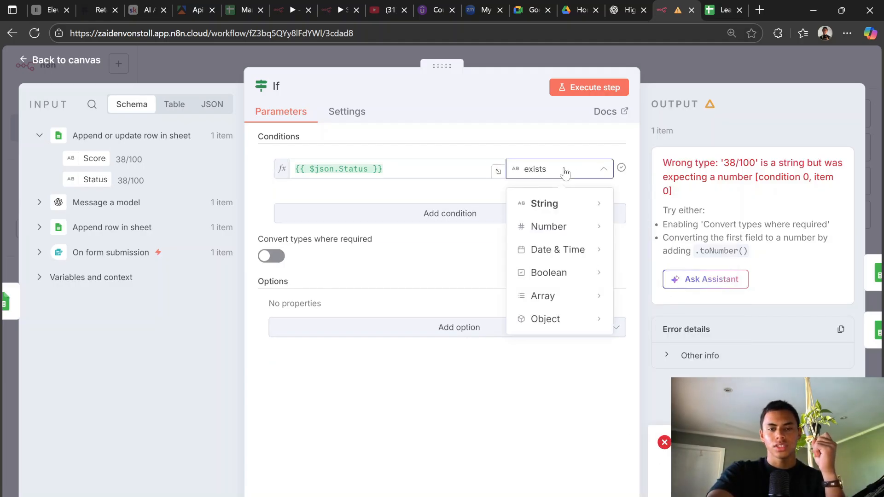
mouse_move(550, 232)
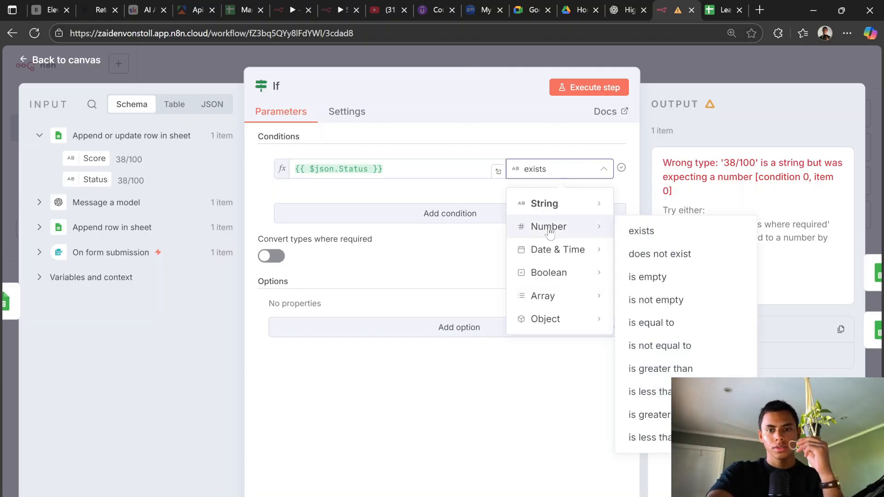
left_click(641, 231)
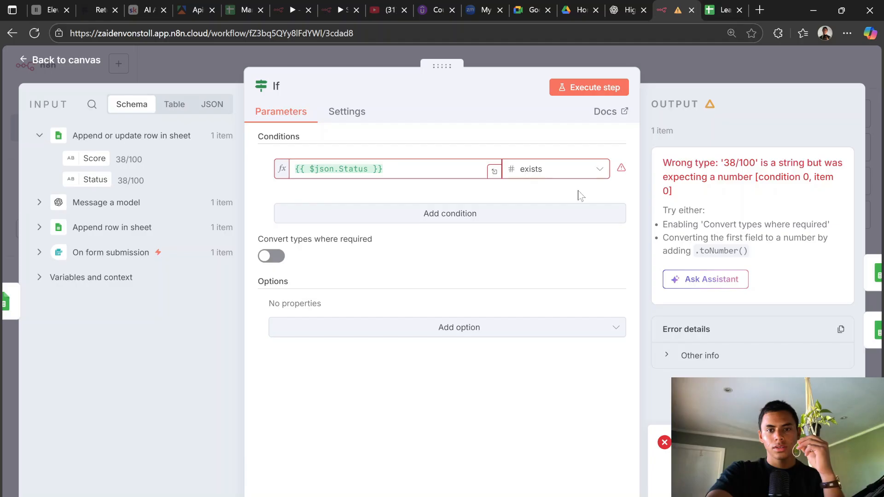
left_click(544, 172)
mouse_move(547, 196)
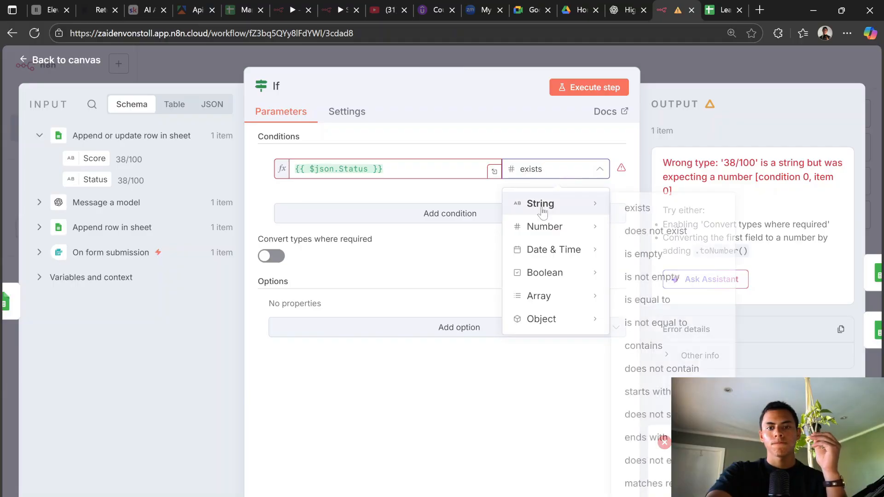
mouse_move(543, 226)
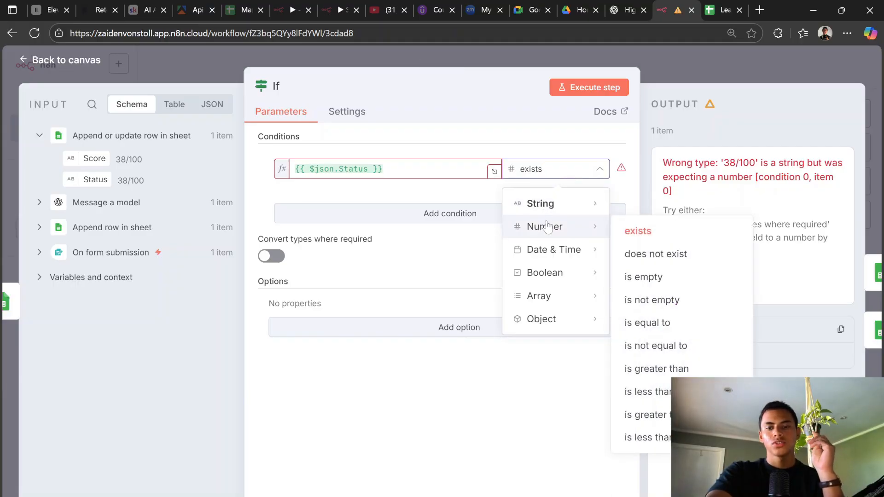
left_click(696, 368)
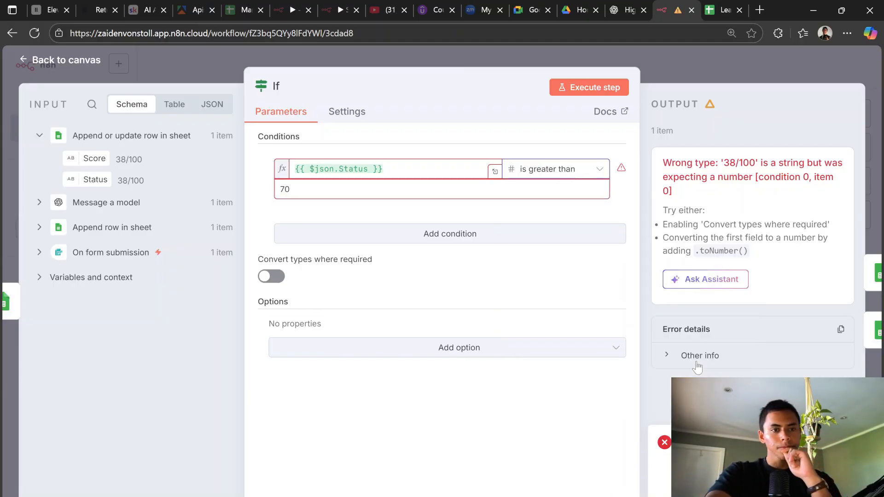
Step: Append 'And ouput it as a number NOT A STRING' to the Message a model prompt
left_click(695, 73)
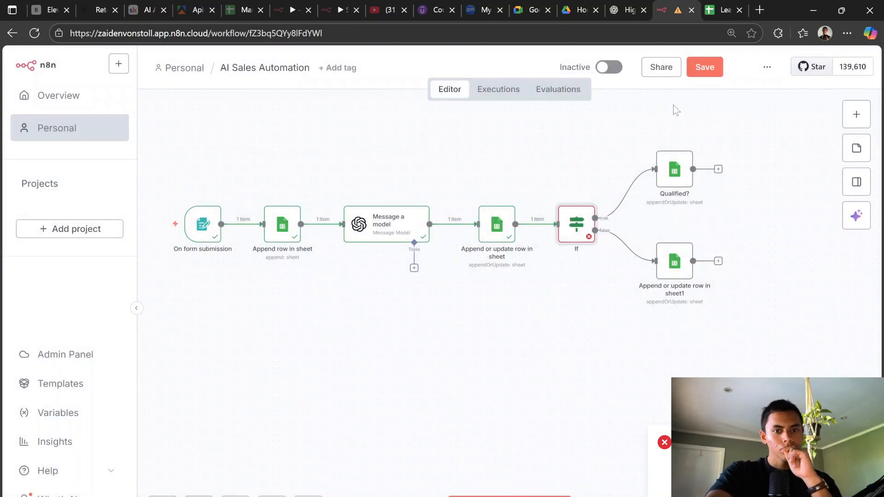
double_click(385, 221)
scroll(446, 382, "down", 5)
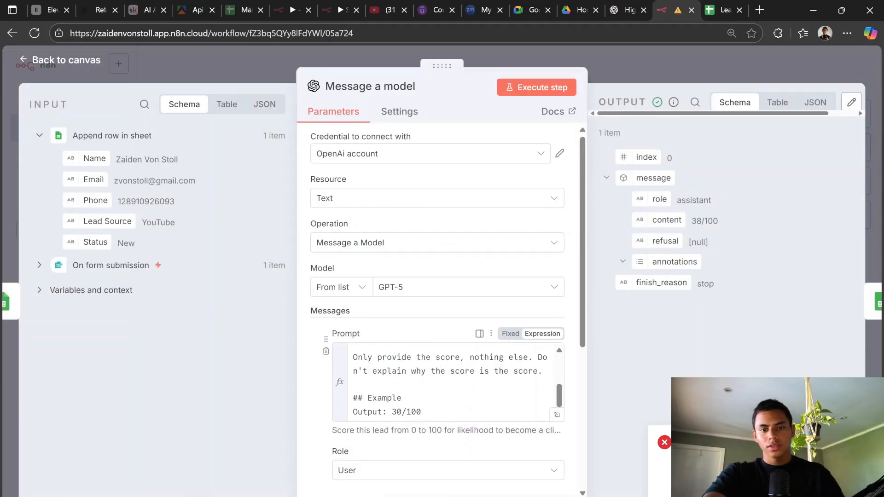
left_click(430, 411)
key("Return")
key("Return")
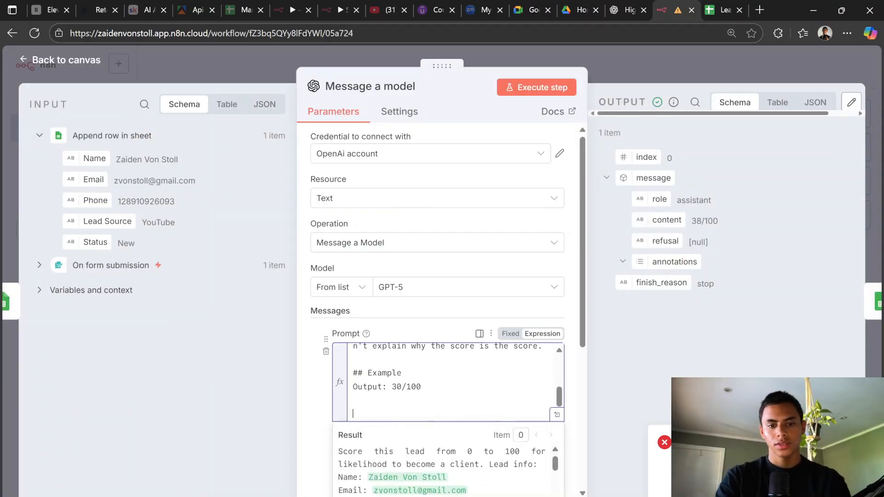
type("And send ")
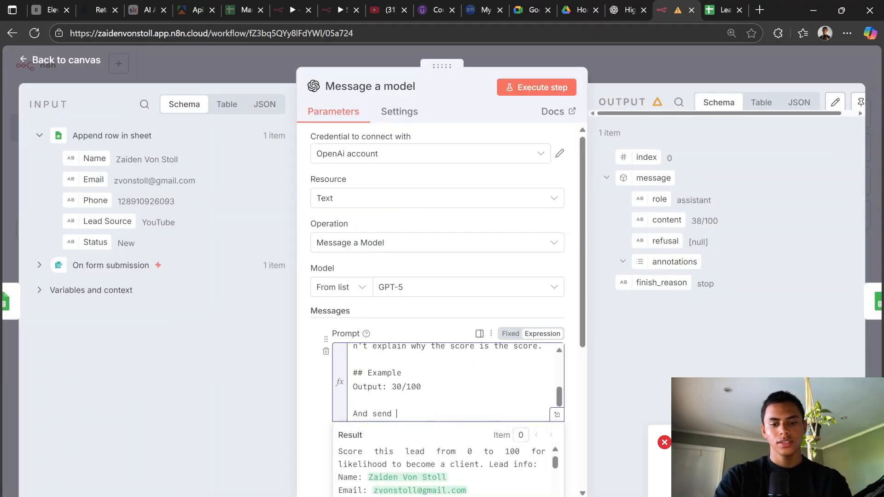
type("it as a numb")
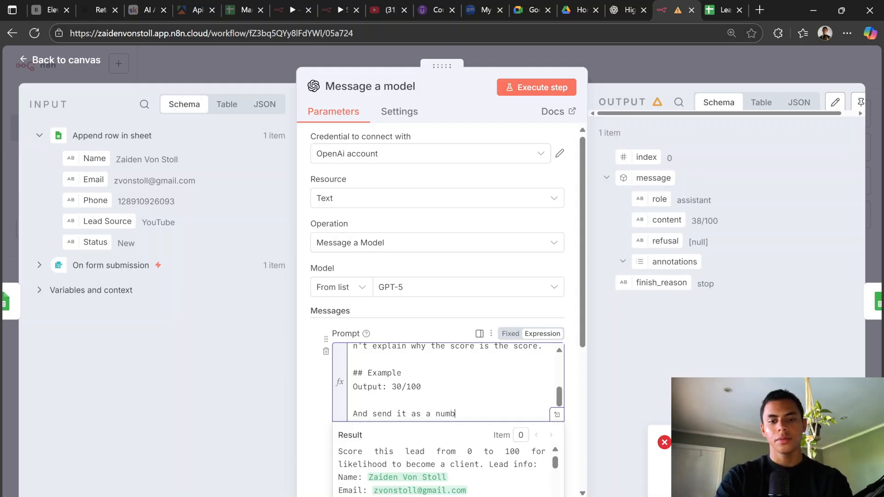
key("BackSpace")
key("BackSpace")
key("BackSpace")
key("BackSpace")
key("BackSpace")
key("BackSpace")
key("BackSpace")
key("BackSpace")
key("BackSpace")
key("BackSpace")
key("BackSpace")
key("BackSpace")
key("BackSpace")
key("BackSpace")
key("BackSpace")
key("BackSpace")
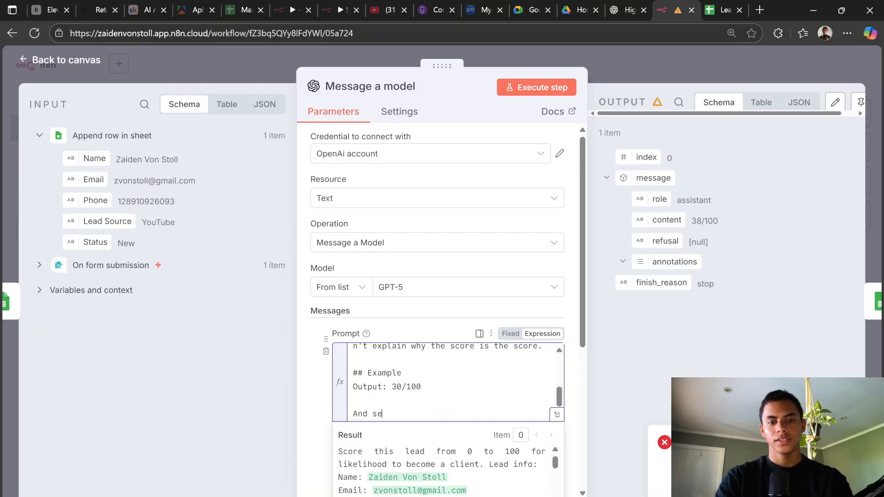
type("ouput ")
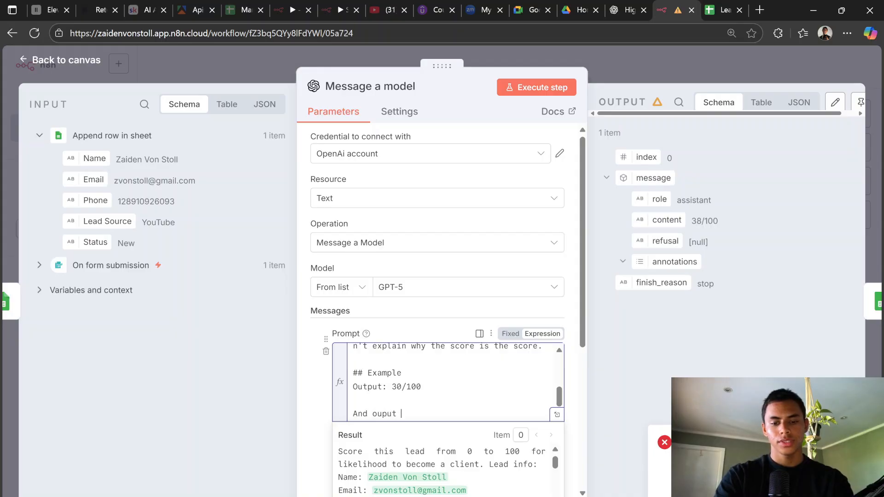
type("it as a nu")
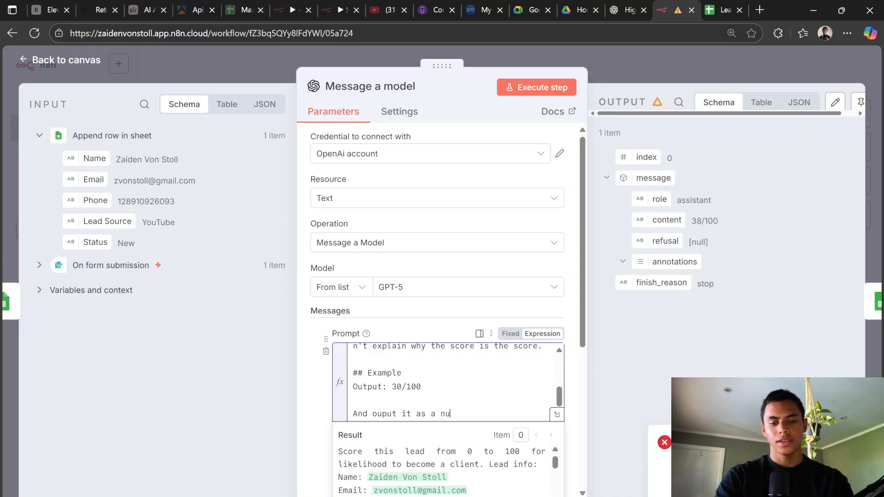
type("mber NOT")
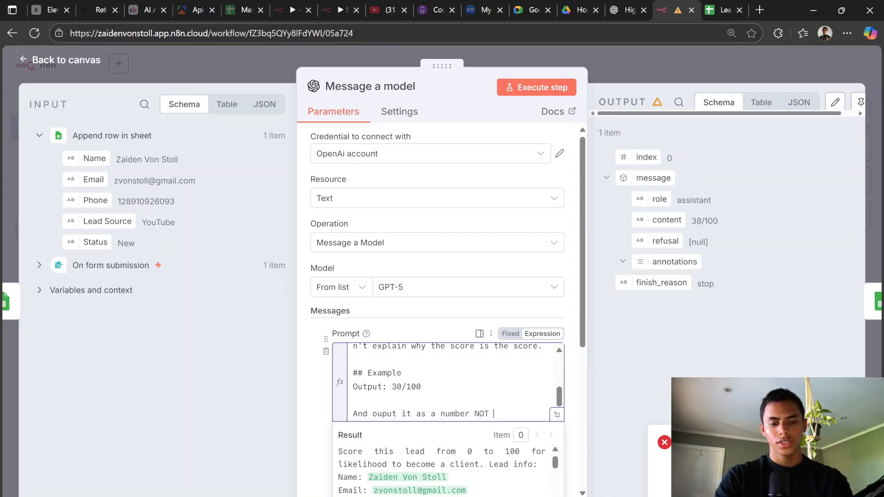
type(" A STRING")
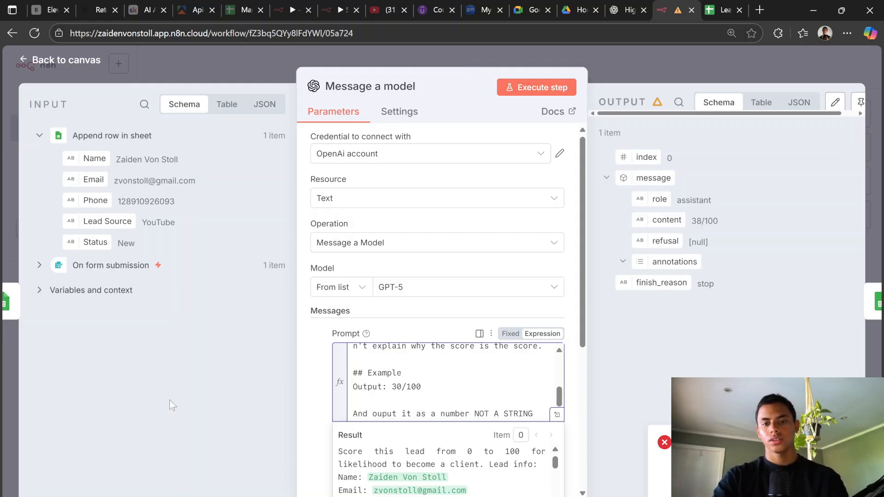
Step: Rerun the model so it returns just 24, check the sheet node, and reopen the If node
left_click(532, 87)
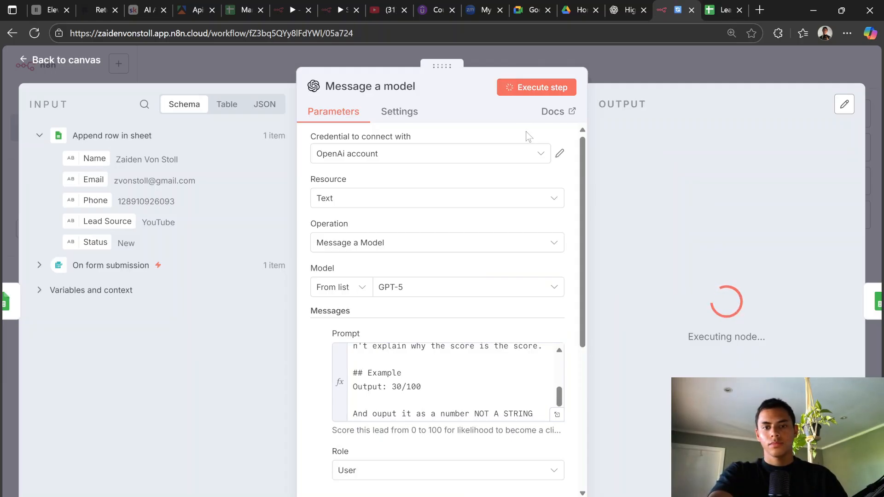
left_click(609, 67)
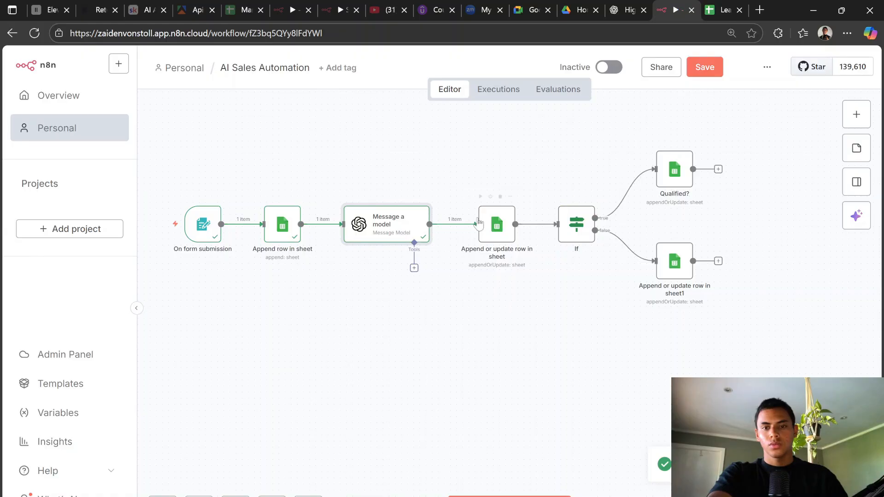
left_click(494, 232)
double_click(494, 232)
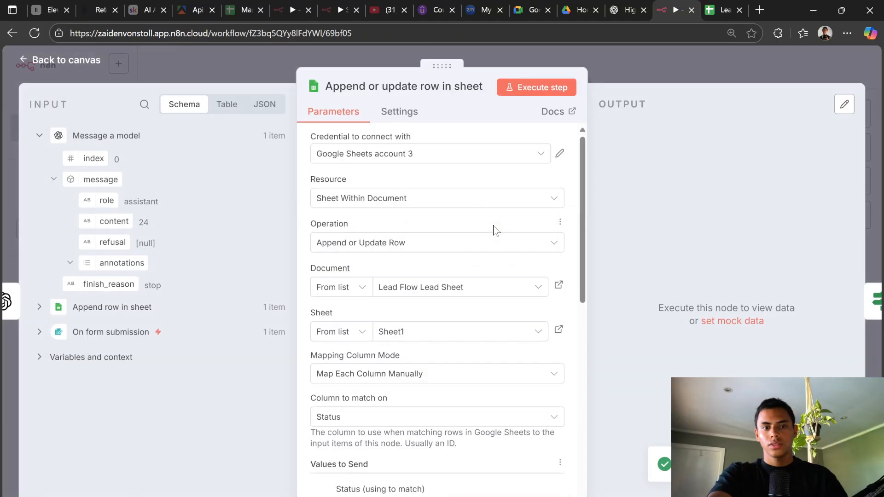
left_click(619, 69)
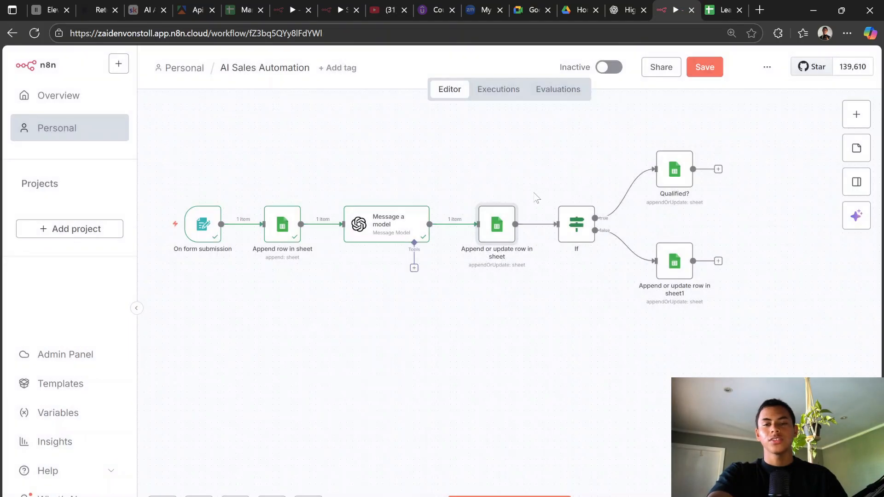
double_click(576, 222)
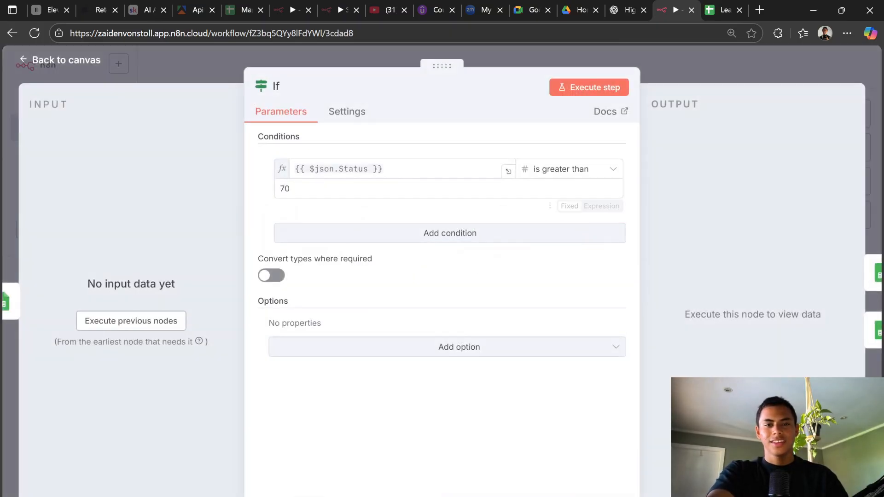
Step: Make the If condition test the Score field with Convert types enabled, and run it
left_click(132, 321)
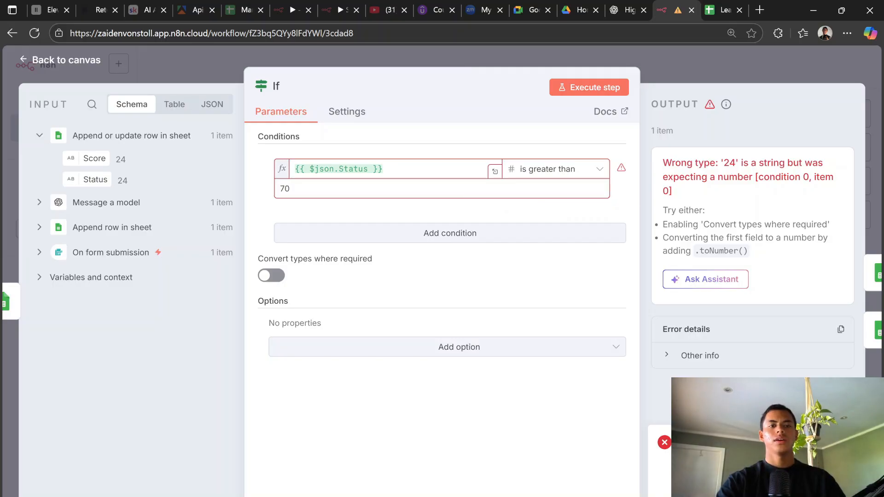
left_click_drag(99, 161, 382, 169)
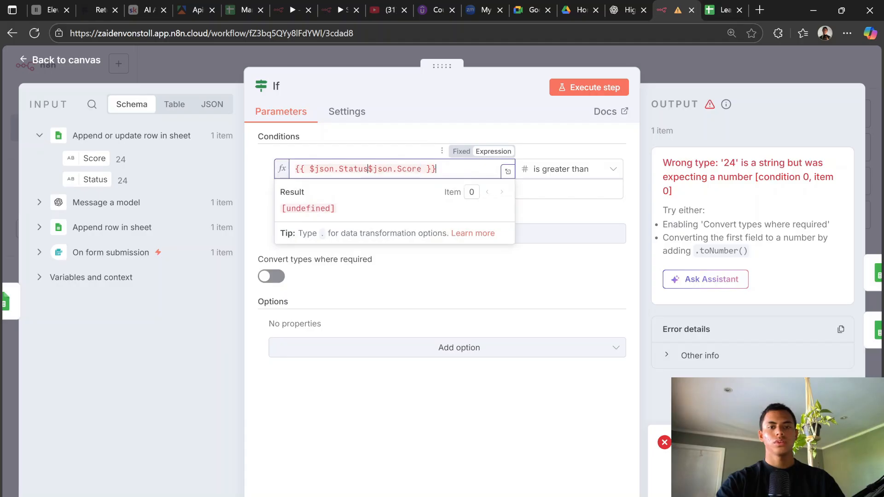
key("ctrl+a")
key("BackSpace")
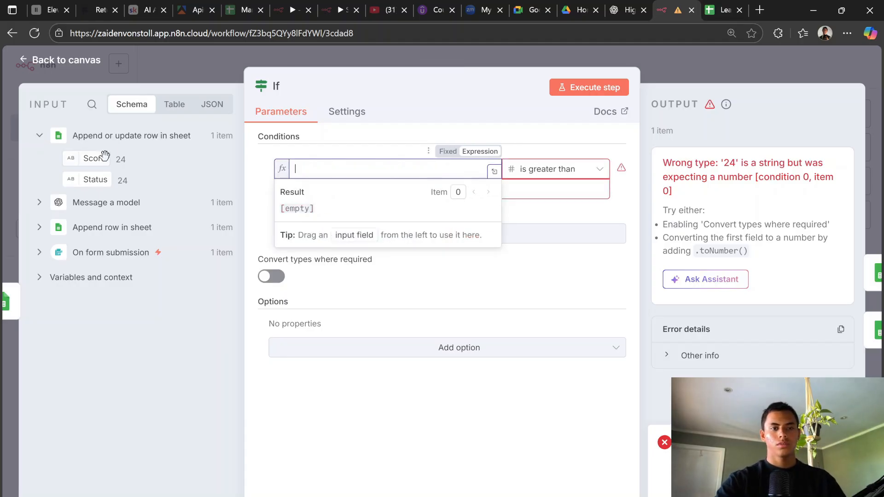
left_click_drag(93, 158, 329, 171)
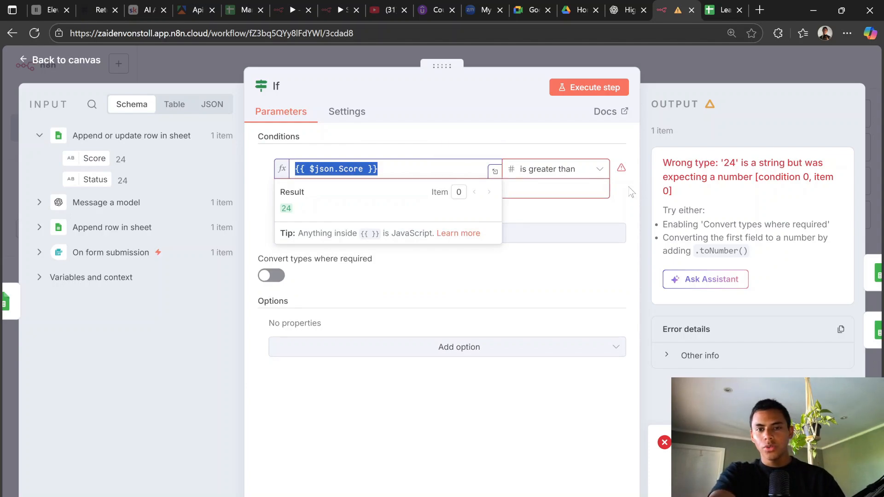
left_click(608, 148)
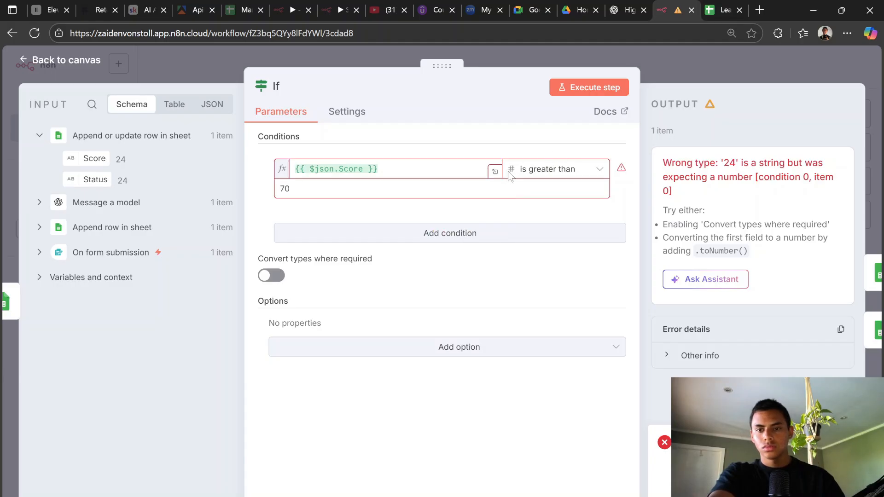
left_click(271, 276)
left_click(590, 87)
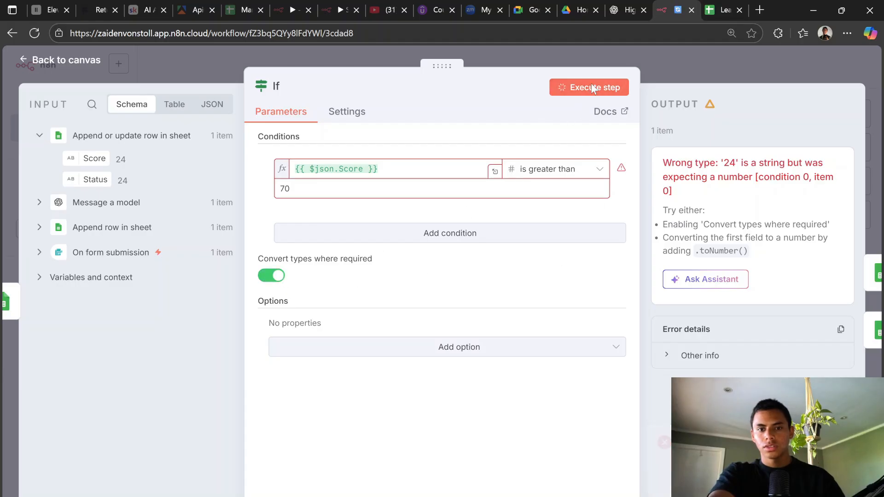
Step: Shift the sheet, If and branch nodes right to make room after Message a model
left_click(529, 169)
mouse_move(540, 203)
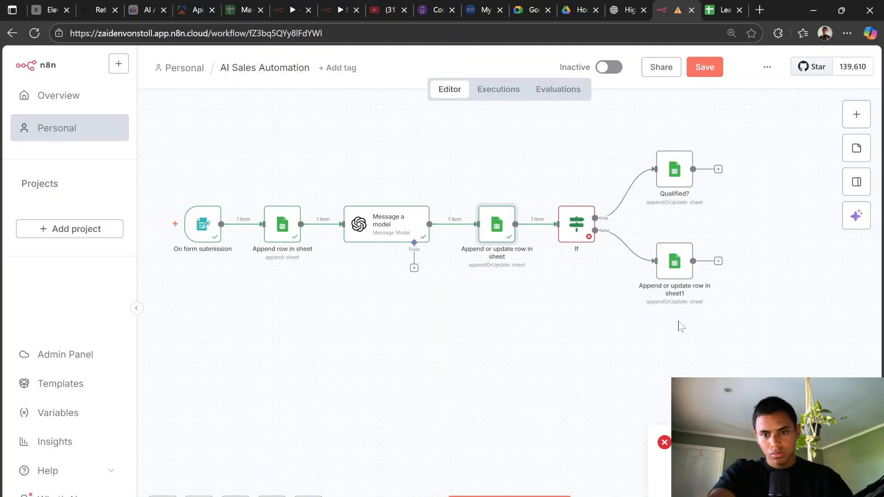
left_click_drag(767, 325, 478, 148)
left_click_drag(500, 224, 616, 223)
Step: Insert an Edit Fields (Set) node after Message a model and rename it Score Number
left_click(505, 225)
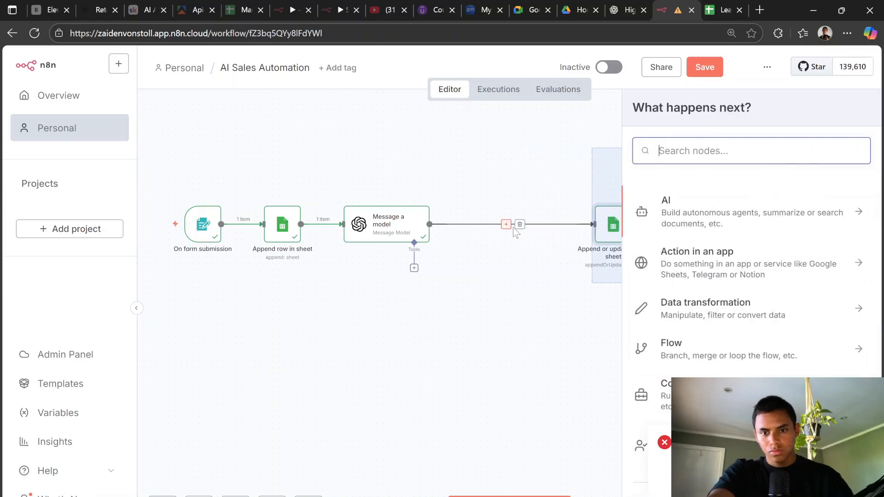
type("set")
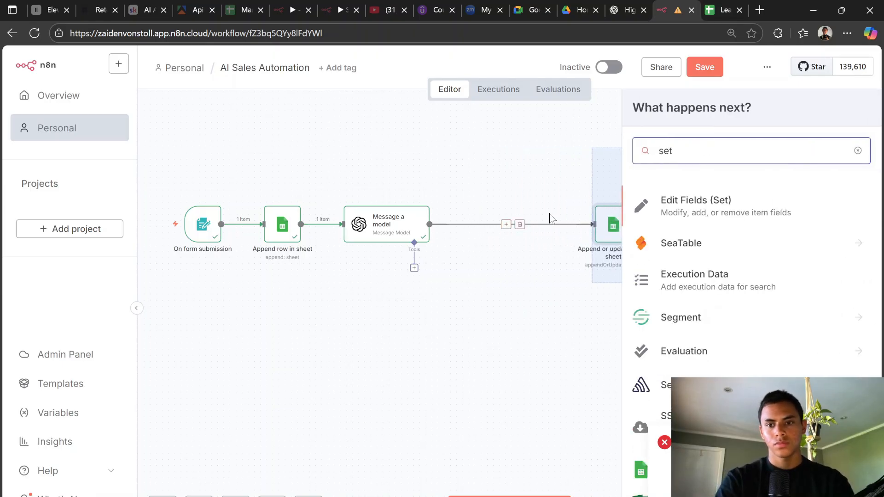
left_click(713, 218)
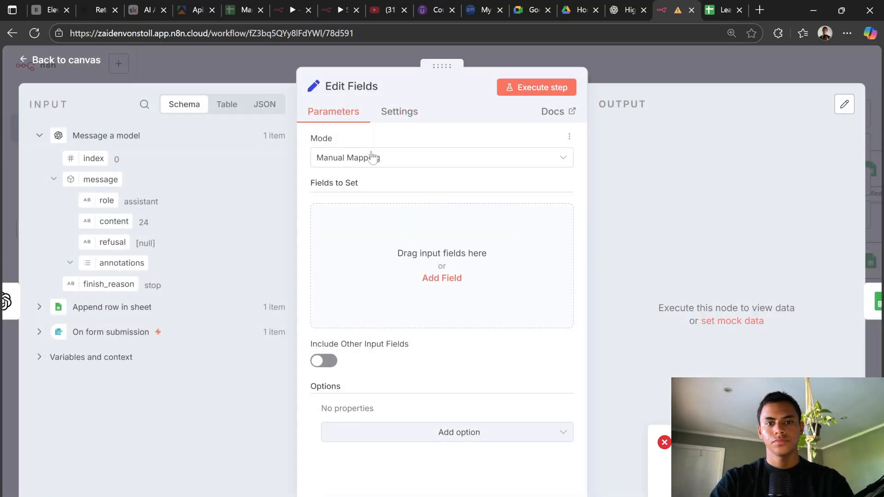
left_click(364, 87)
key("BackSpace")
type("Score Number")
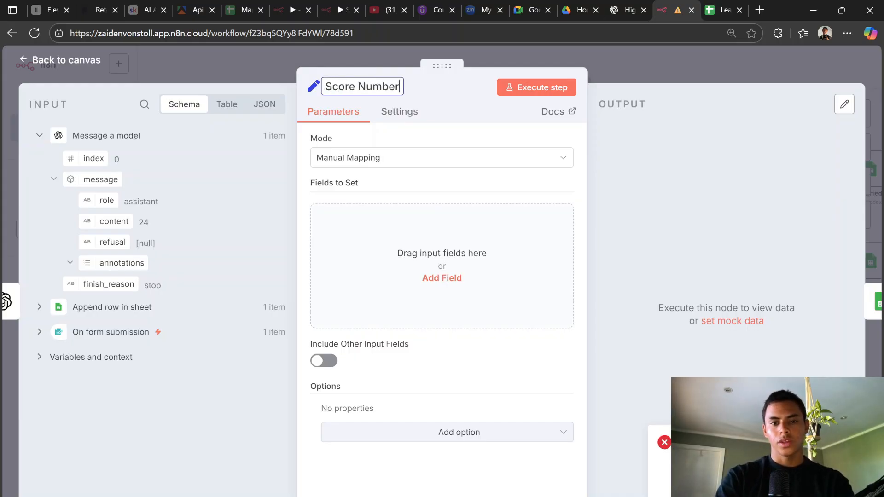
key("Return")
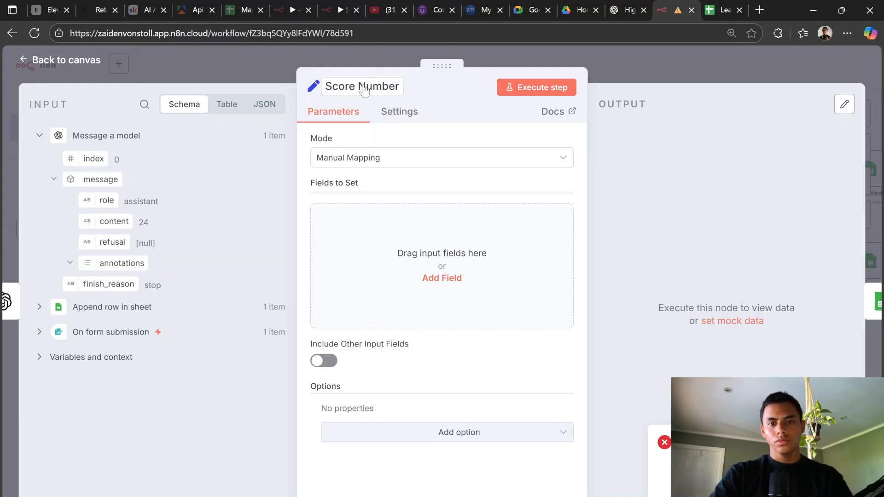
Step: Add a Number-type field named message.content, then go back to the canvas
left_click(490, 223)
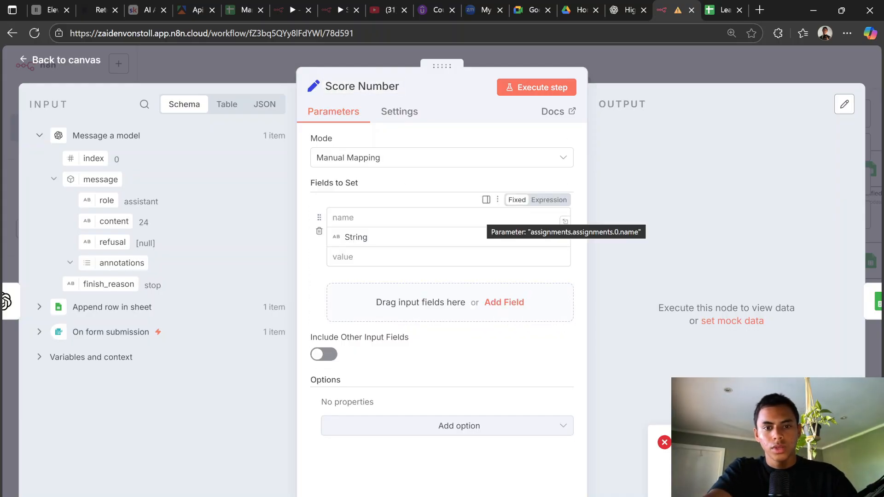
left_click(489, 219)
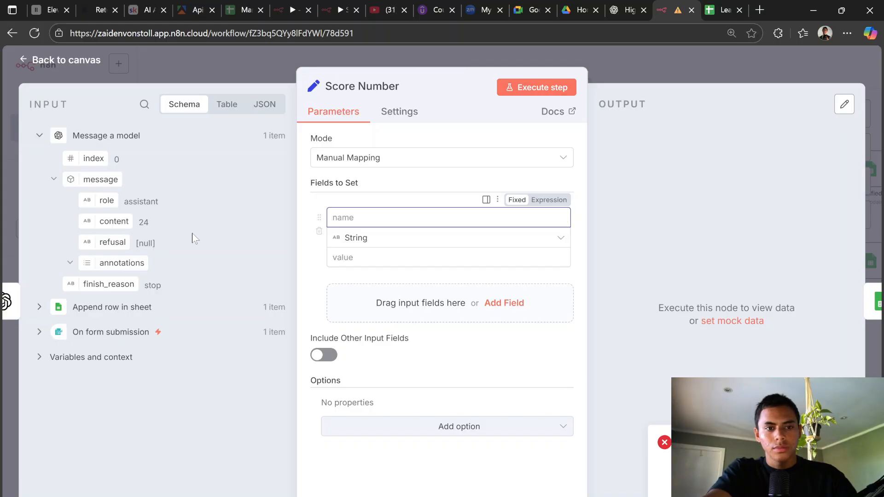
left_click_drag(100, 221, 348, 216)
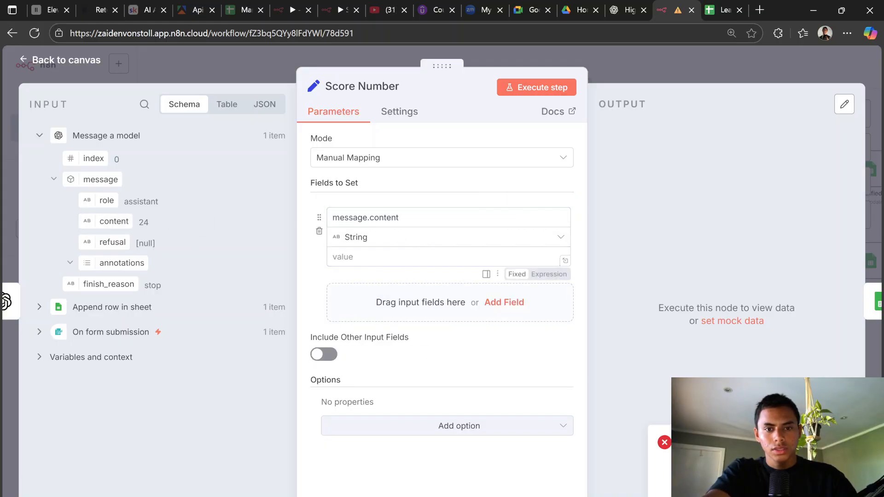
left_click(399, 239)
left_click(392, 294)
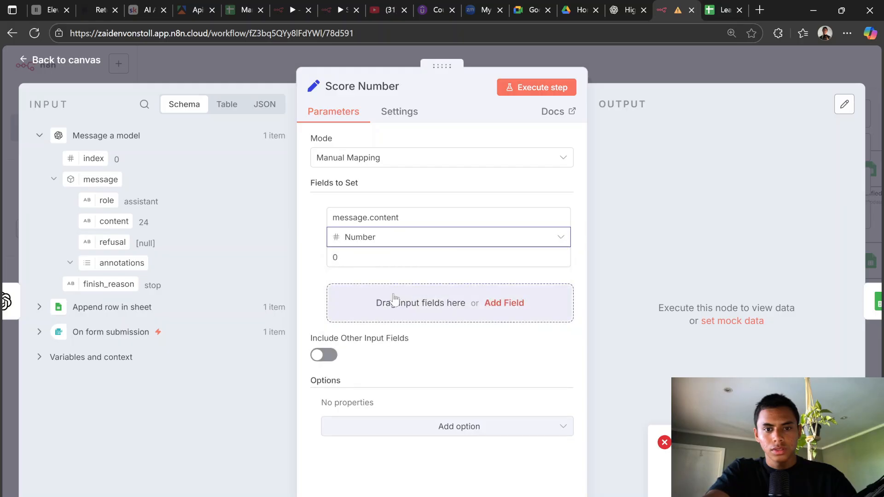
left_click(394, 258)
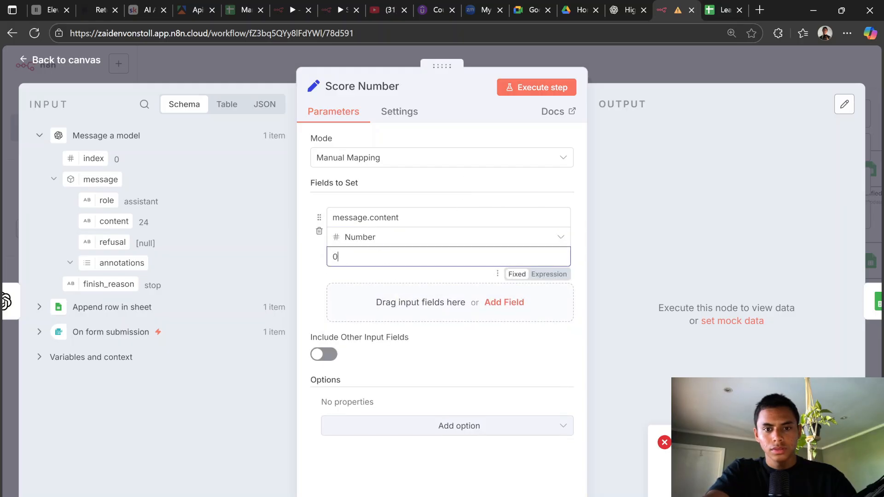
left_click(311, 267)
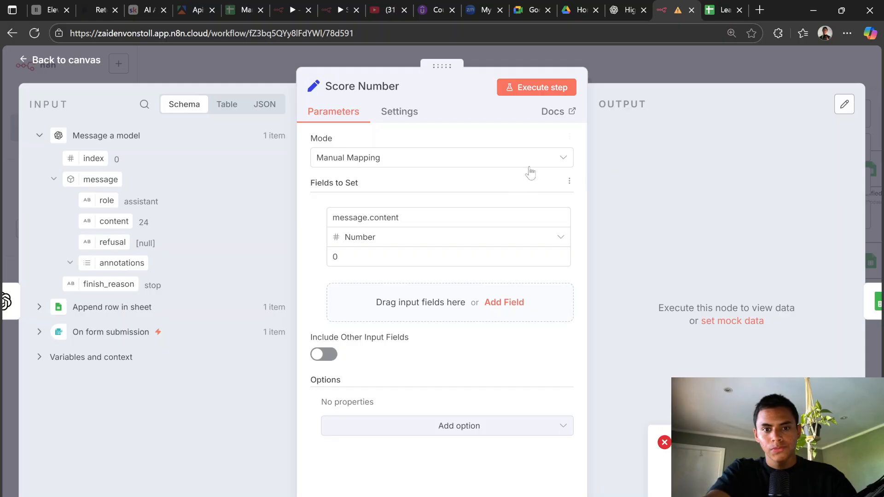
left_click(616, 70)
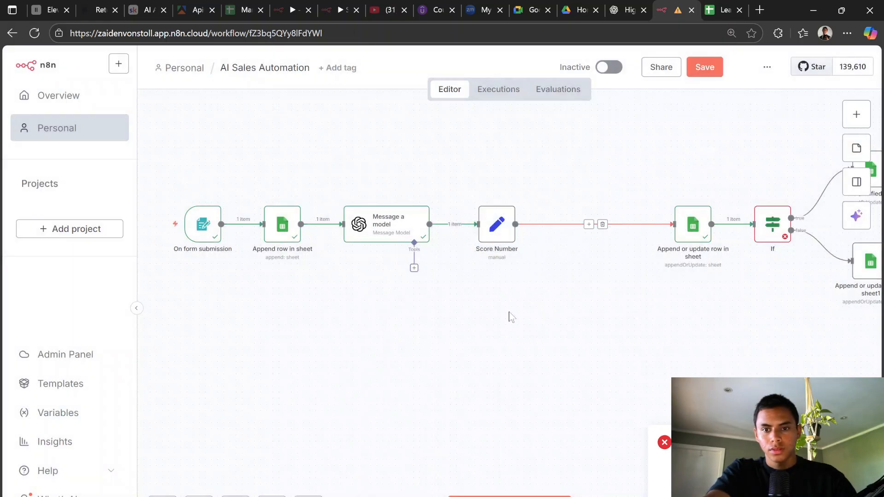
Step: Move the nodes after Score Number left to close the gap
scroll(385, 355, "down", 5)
left_click_drag(725, 363, 546, 193)
left_click_drag(573, 279, 509, 282)
left_click(455, 222)
Step: Submit a fresh test lead via the Extract Leads form and open the Lead Flow Lead Sheet
scroll(451, 282, "up", 3)
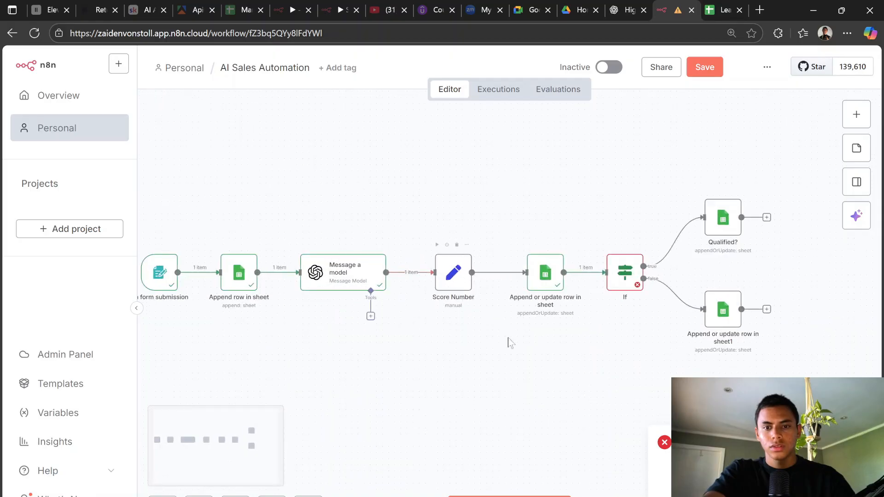
left_click(528, 493)
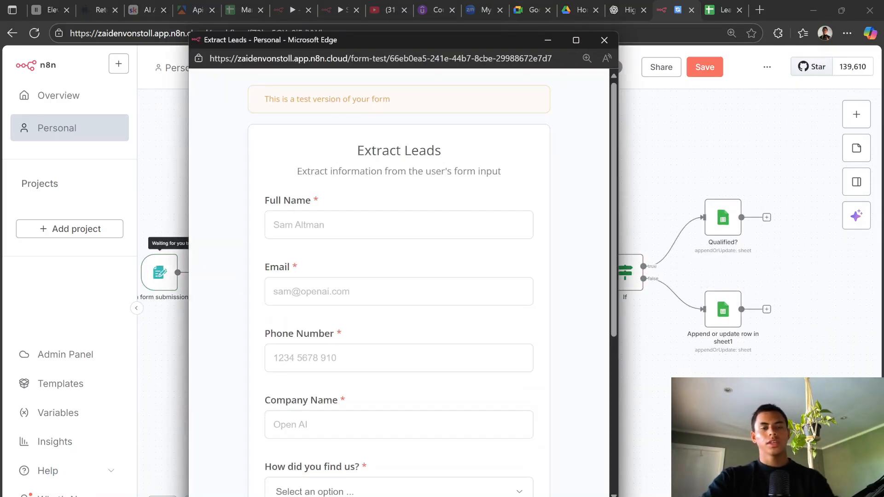
left_click(395, 232)
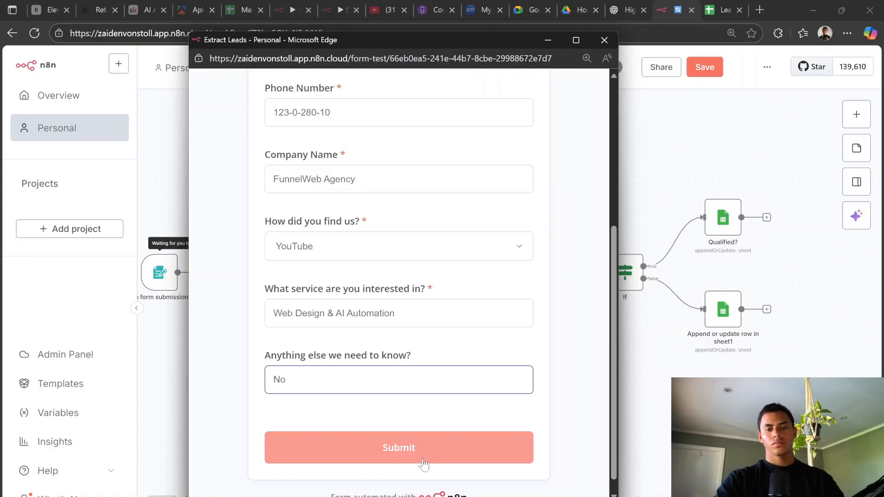
left_click(424, 463)
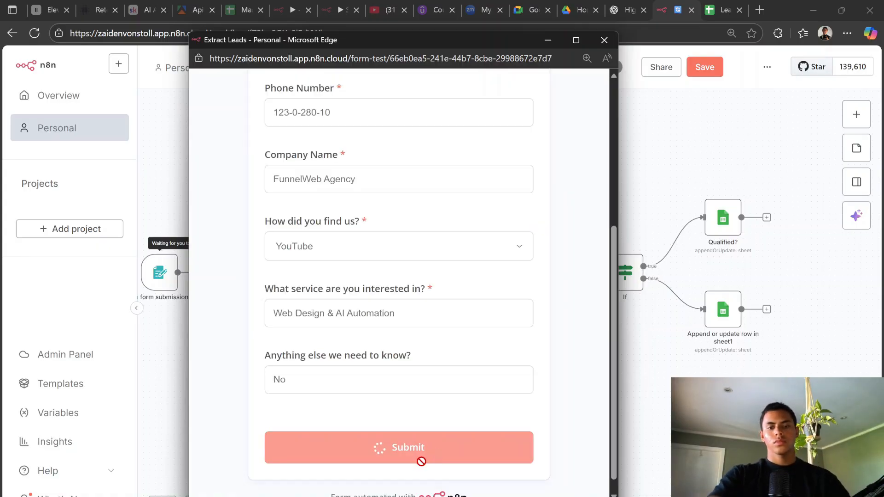
left_click(686, 174)
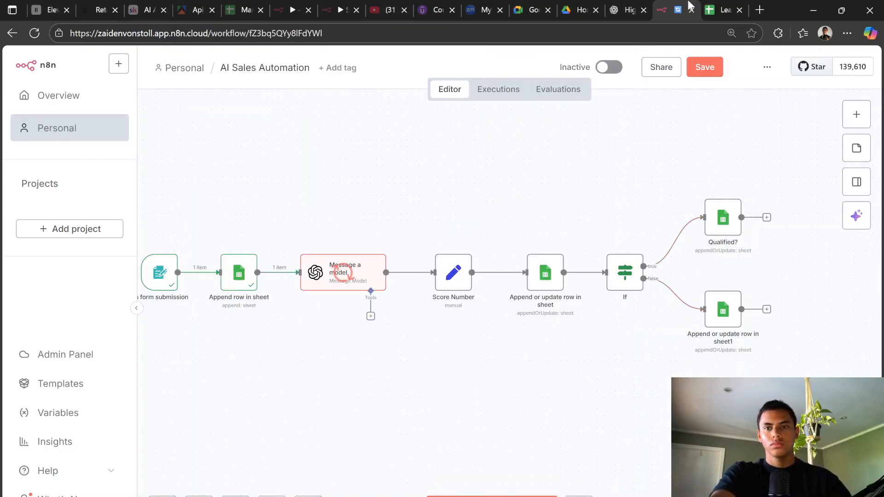
left_click(714, 9)
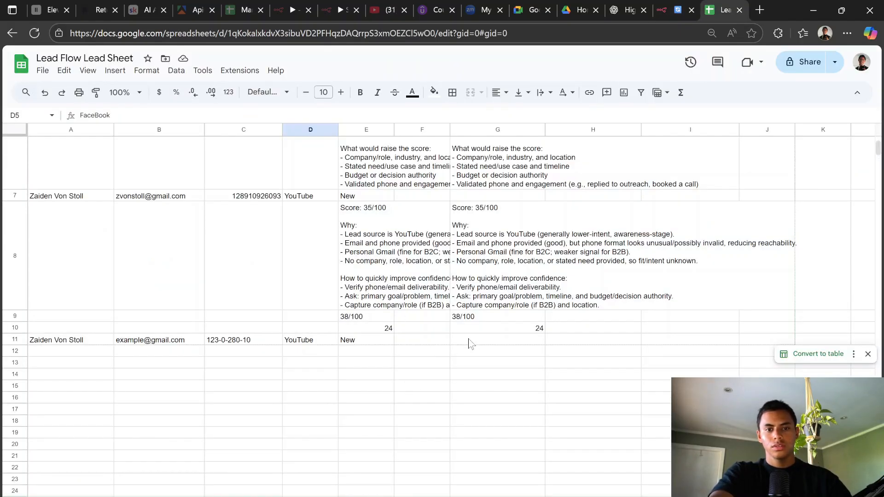
Step: Check the newly logged lead row in the Lead Flow Lead Sheet, then return to n8n
scroll(469, 343, "up", 3)
scroll(470, 343, "down", 3)
left_click(672, 9)
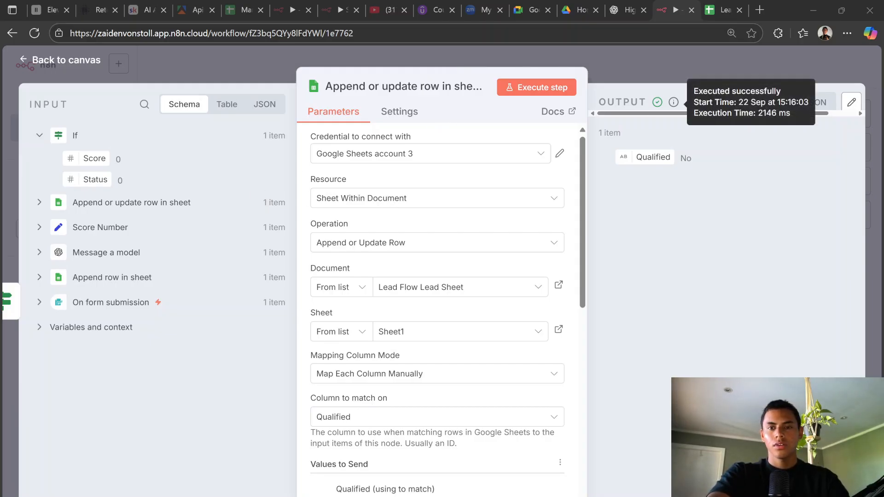
Step: Inspect the Append or update row in sheet node, rerun the workflow via the test form, and check the sheet
left_click(658, 59)
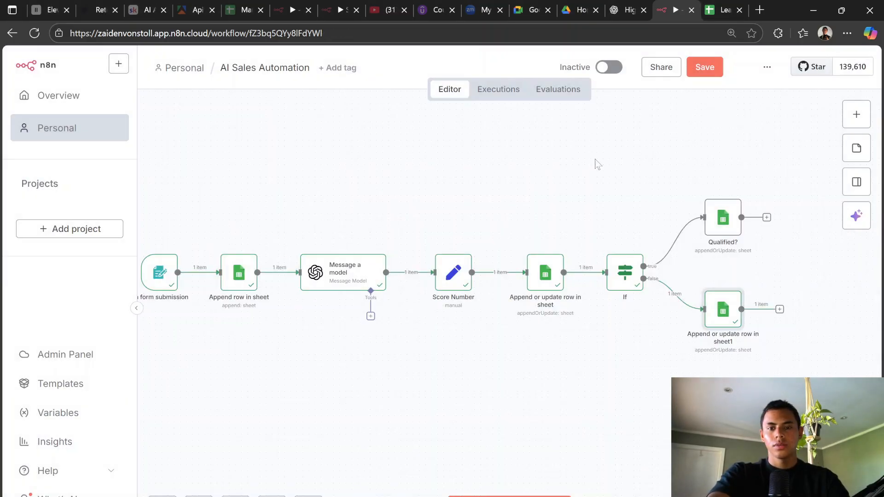
double_click(547, 280)
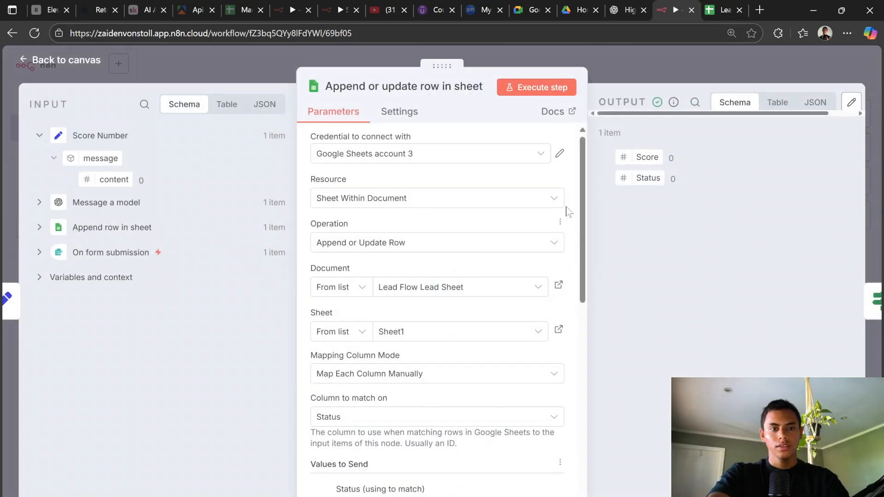
left_click(684, 65)
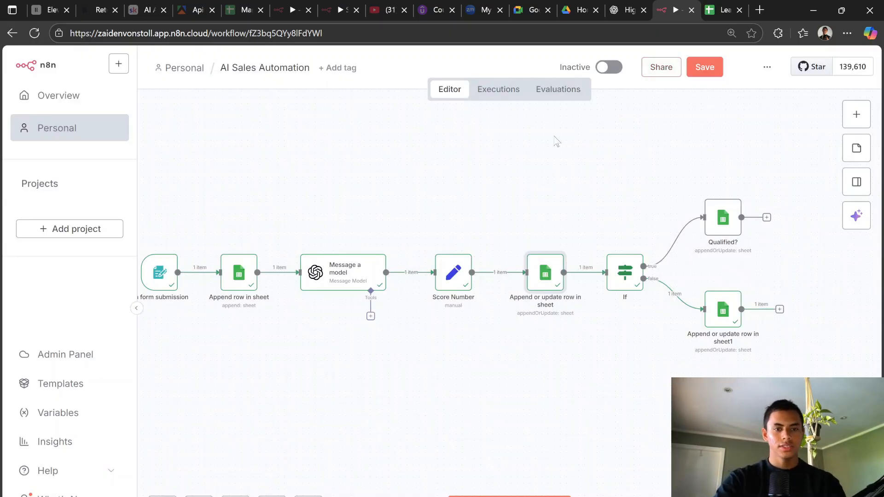
scroll(658, 218, "left", 3)
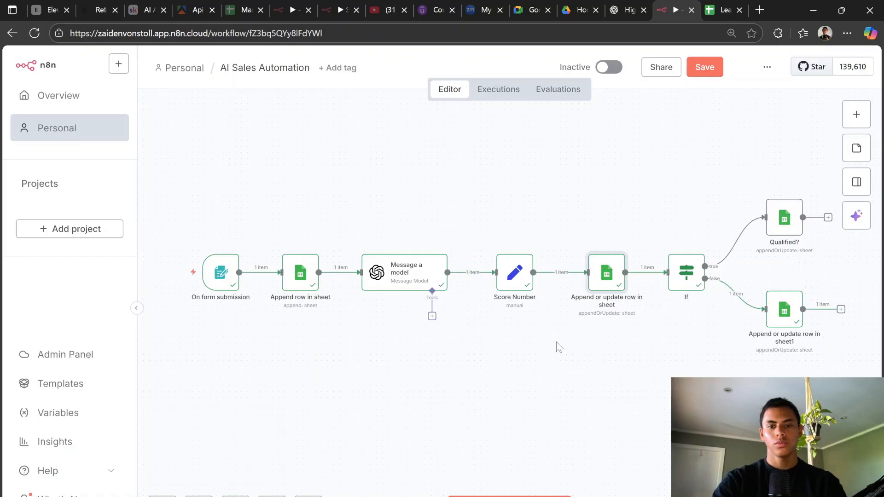
left_click(540, 494)
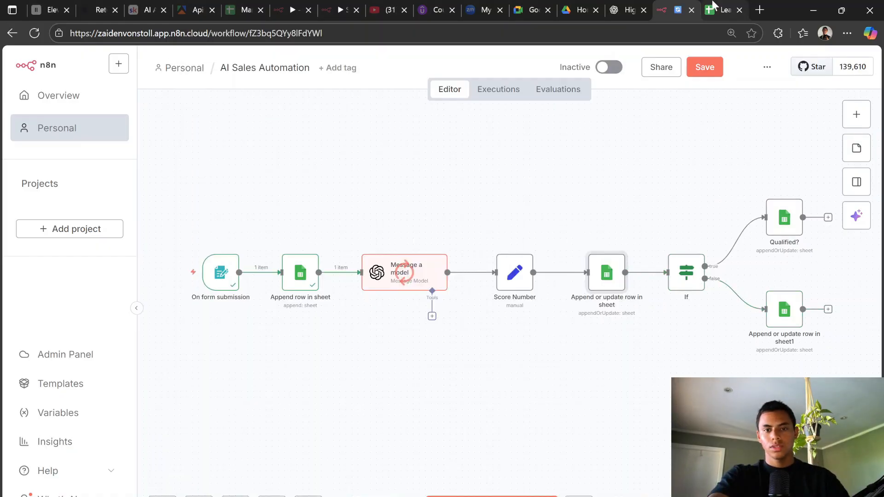
left_click(721, 9)
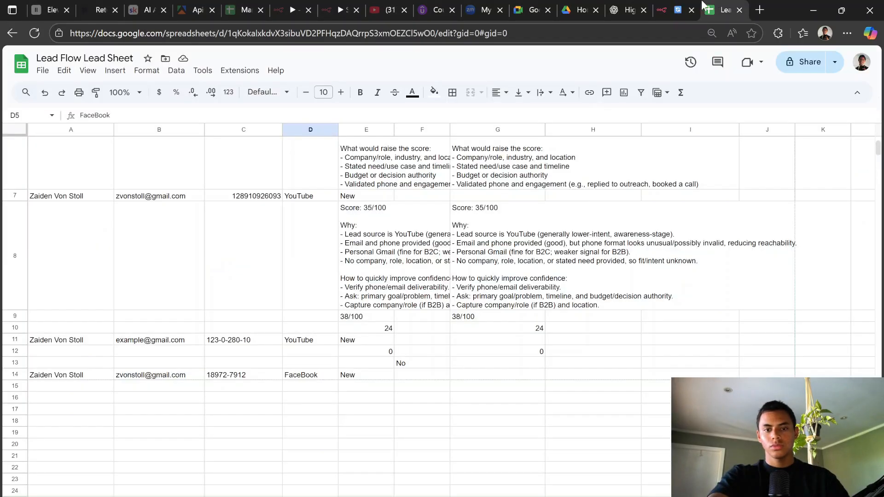
left_click(669, 6)
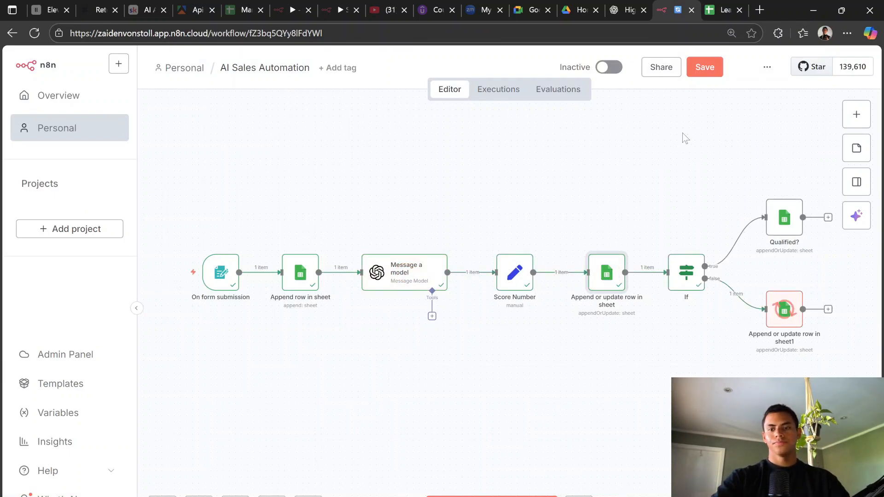
Step: Inspect the Append or update row in sheet1 node, then open Score Number showing output 0
double_click(783, 312)
left_click(636, 60)
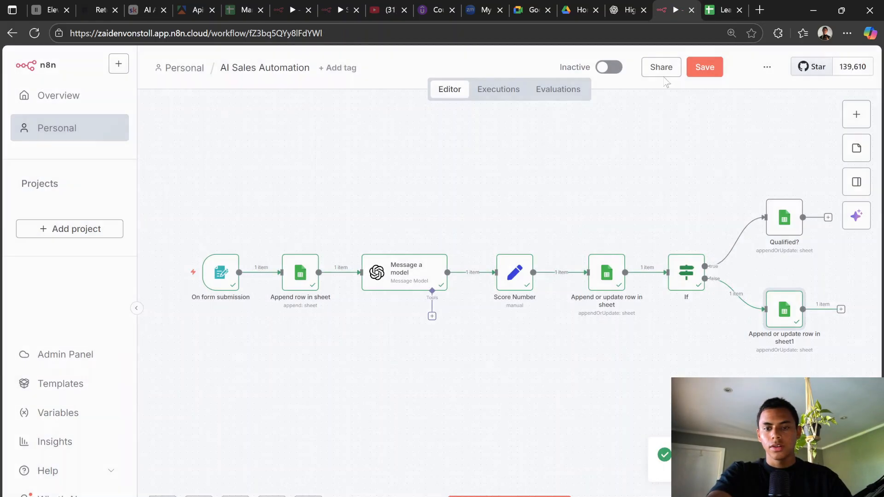
double_click(517, 288)
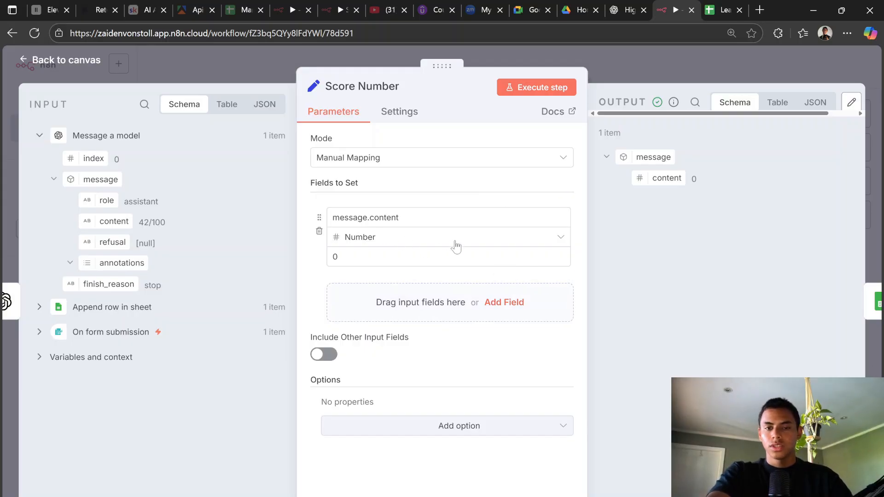
Step: Replace Score Number's fixed 0 value with the model's message content and test it, hitting the '42/100' number error
left_click(408, 253)
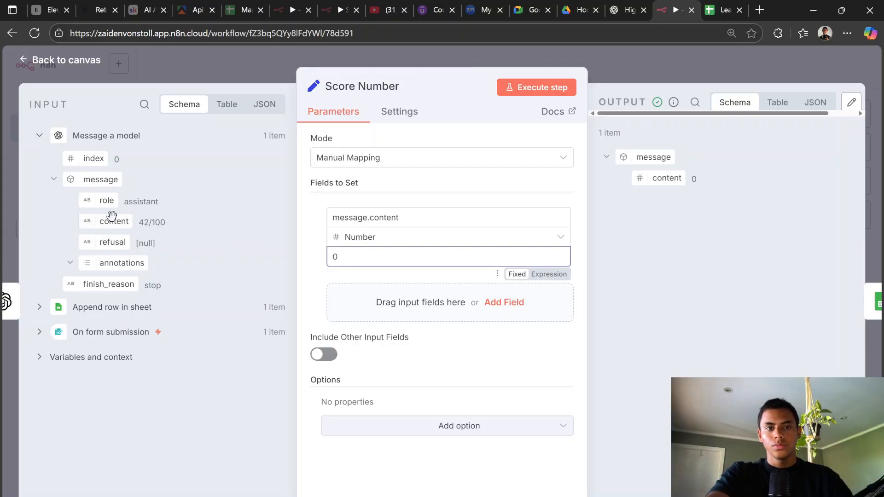
key("BackSpace")
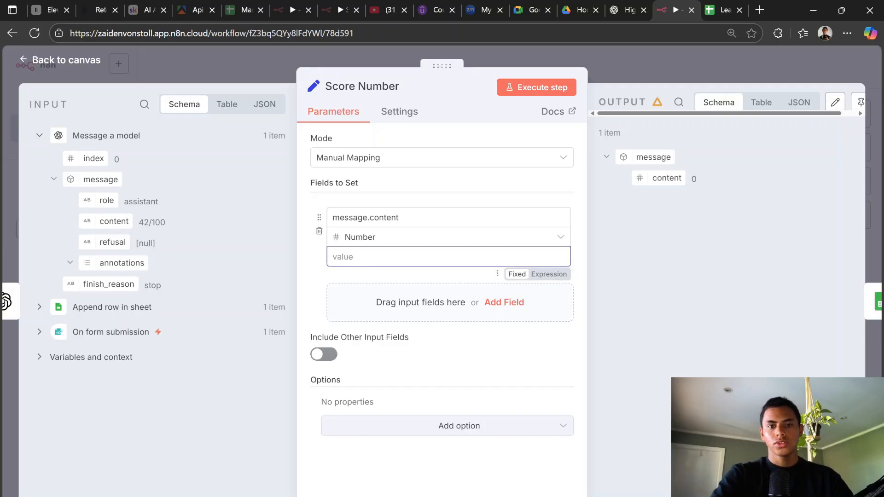
left_click_drag(104, 221, 381, 256)
left_click(425, 200)
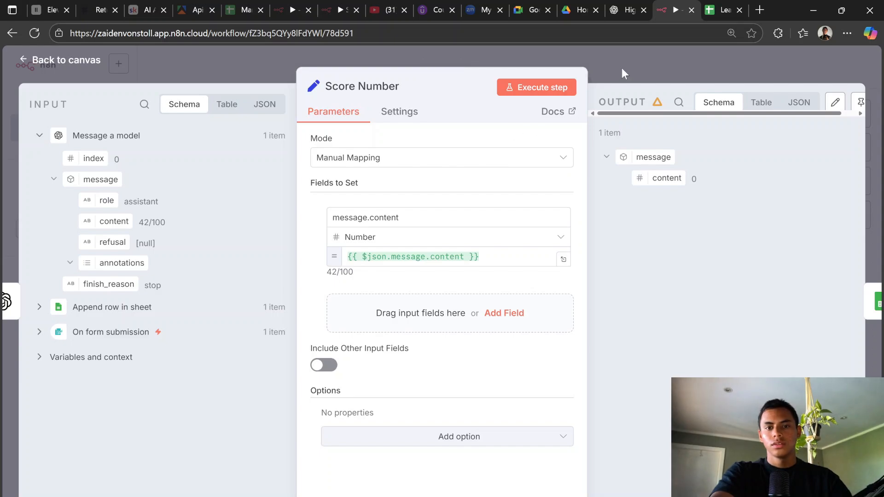
left_click(571, 86)
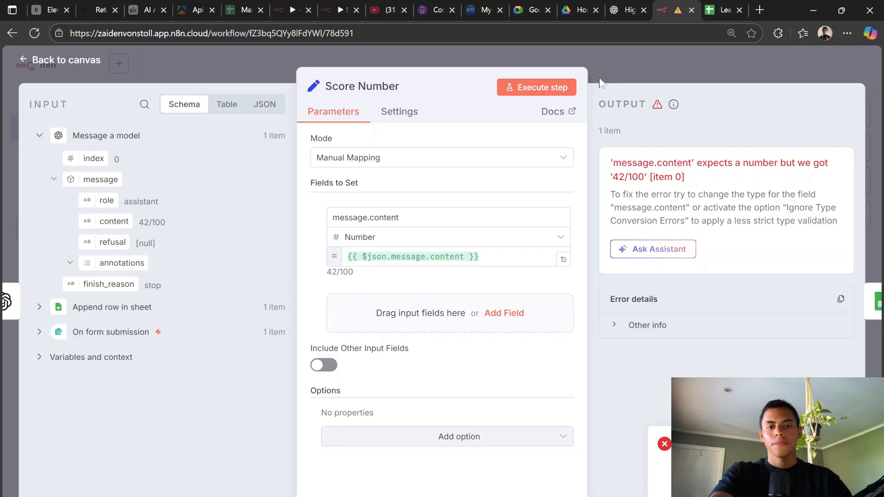
Step: Ask ChatGPT why scores become 0, read its regex match(/\d+/) fix, and return to Score Number
left_click(627, 10)
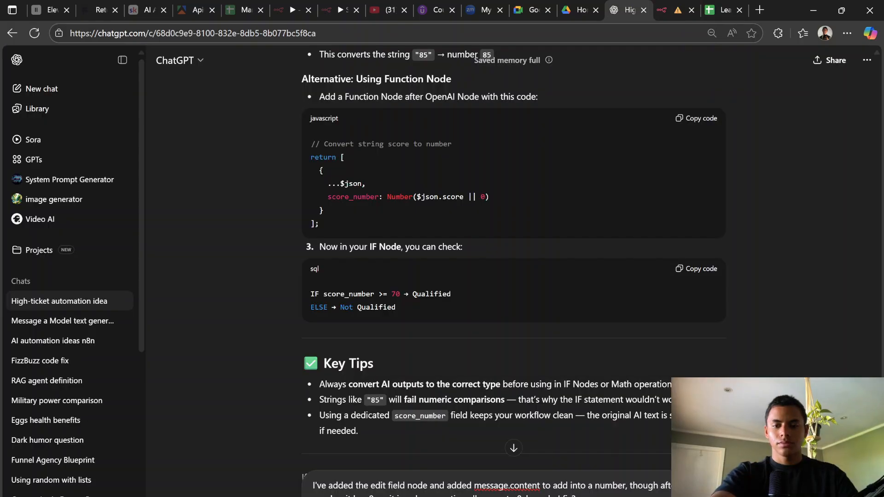
key("Return")
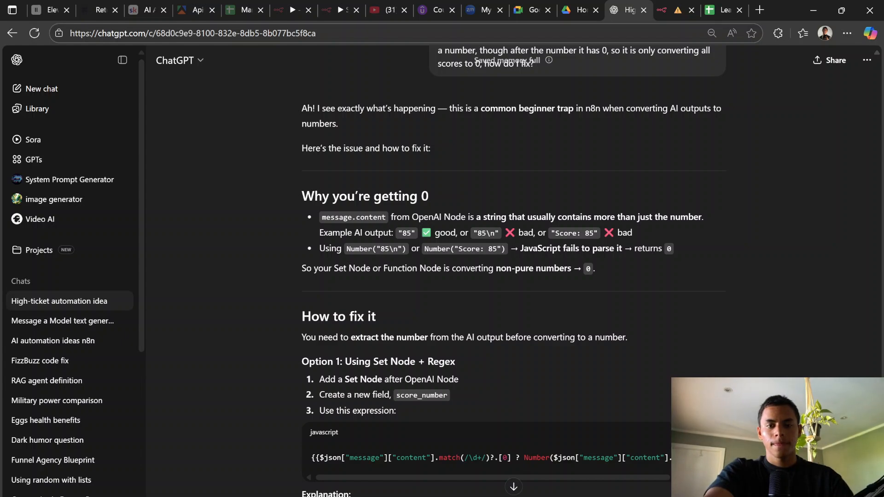
scroll(513, 270, "down", 1)
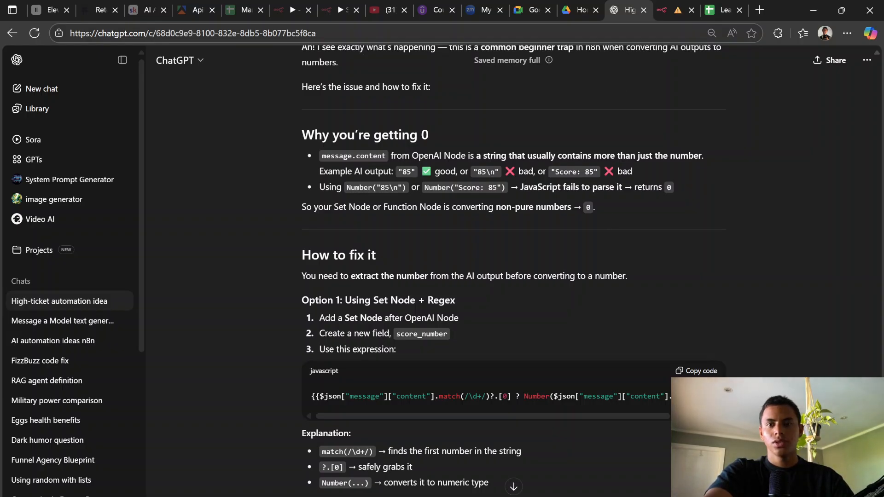
left_click(670, 9)
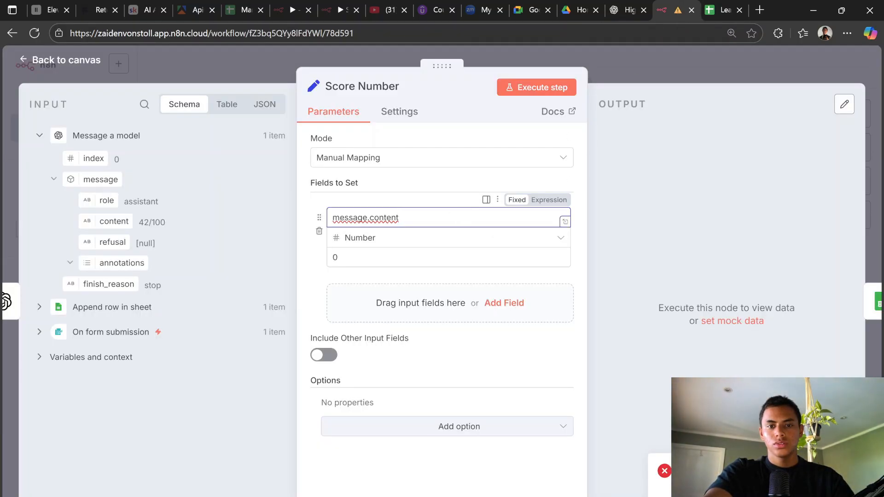
Step: Rename the Score Number field to score_number and map the message content into its value
left_click_drag(399, 217, 302, 219)
key("BackSpace")
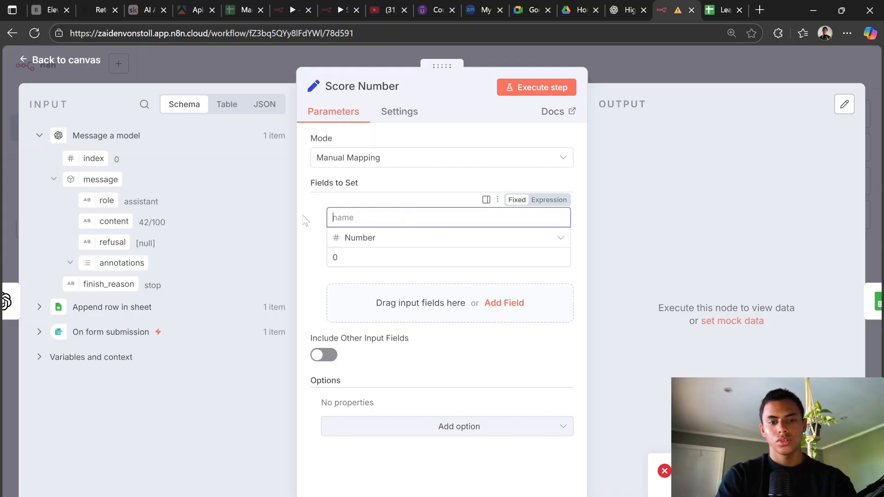
type("score")
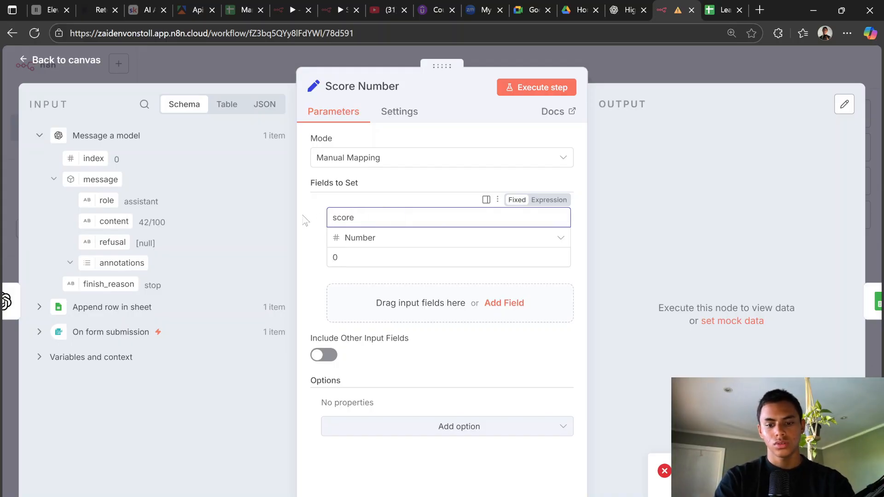
type("_number")
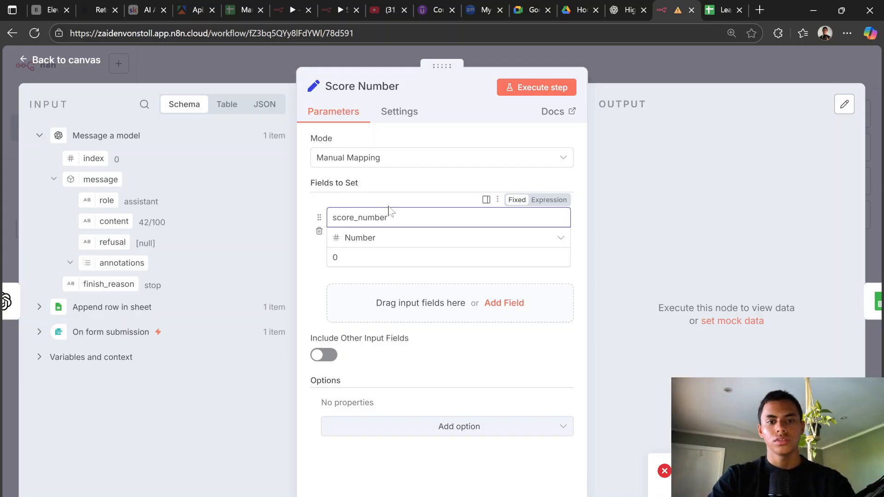
left_click(381, 256)
key("BackSpace")
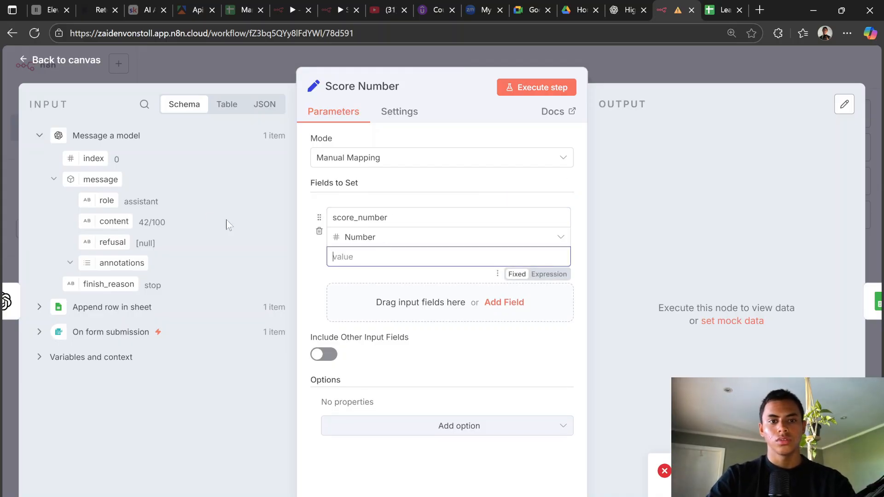
left_click_drag(106, 225, 416, 256)
left_click(460, 187)
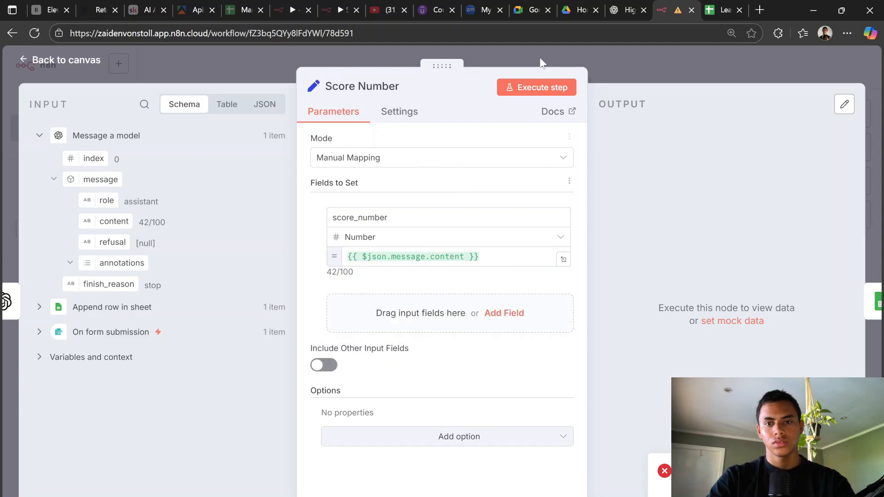
Step: Test the Score Number step, which still fails on '42/100', then go back to the canvas
left_click(630, 6)
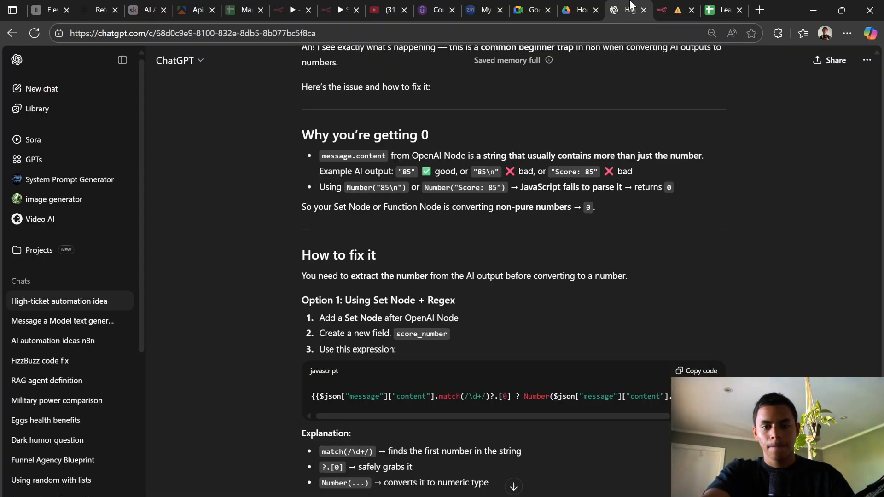
left_click(658, 7)
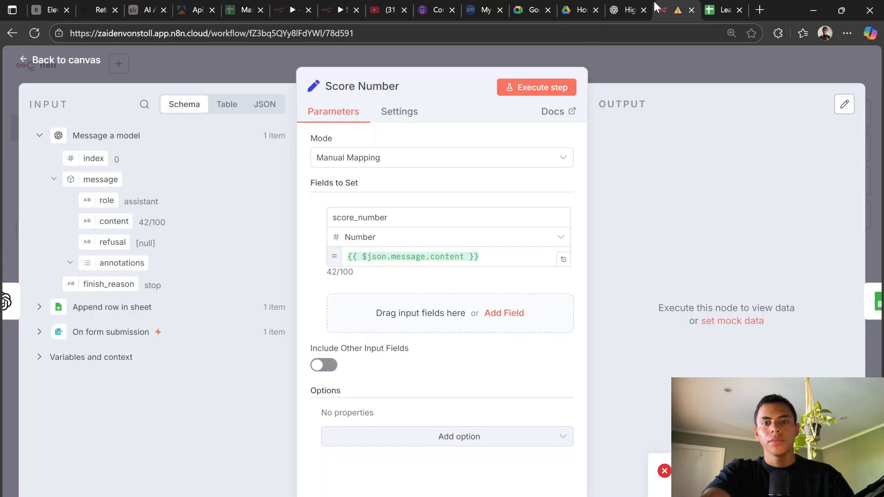
left_click(559, 86)
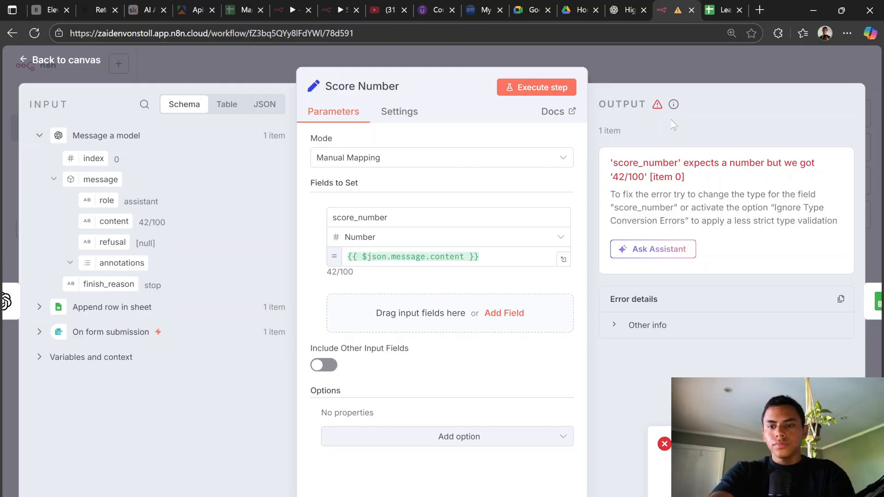
key("ctrl+shift+Tab")
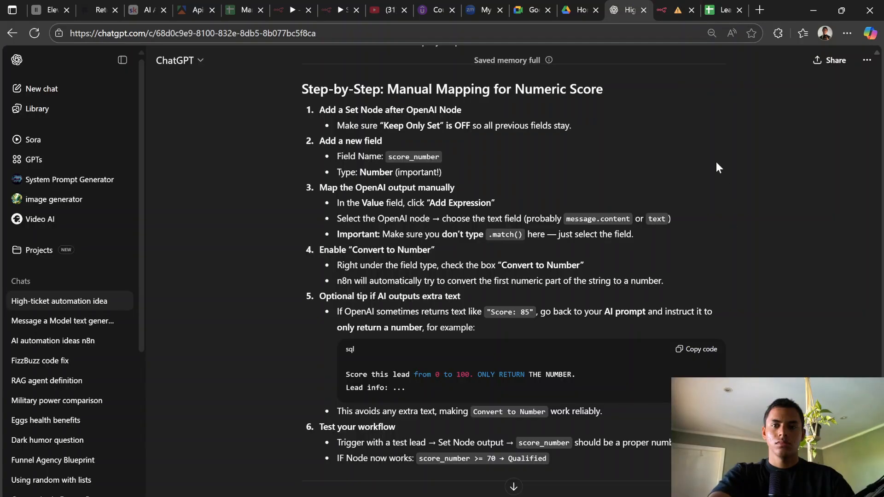
left_click(677, 4)
left_click(647, 59)
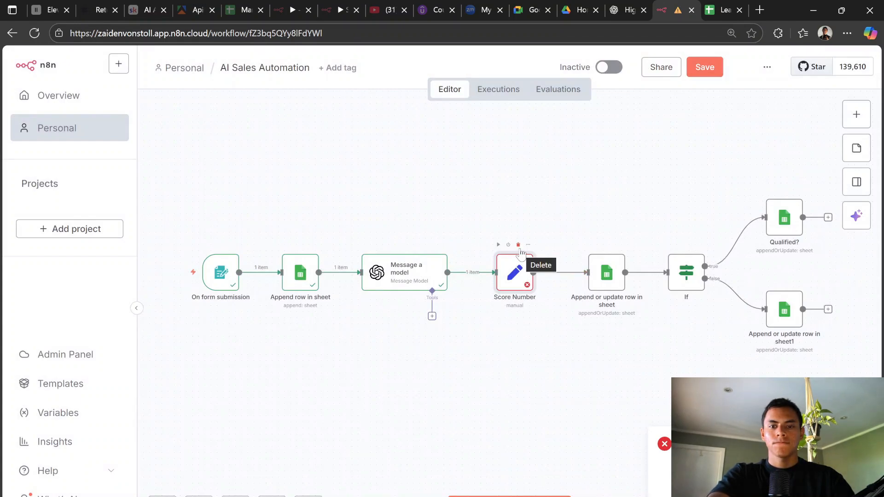
Step: Delete the Score Number node and insert an AI Agent after Message a model
left_click(519, 245)
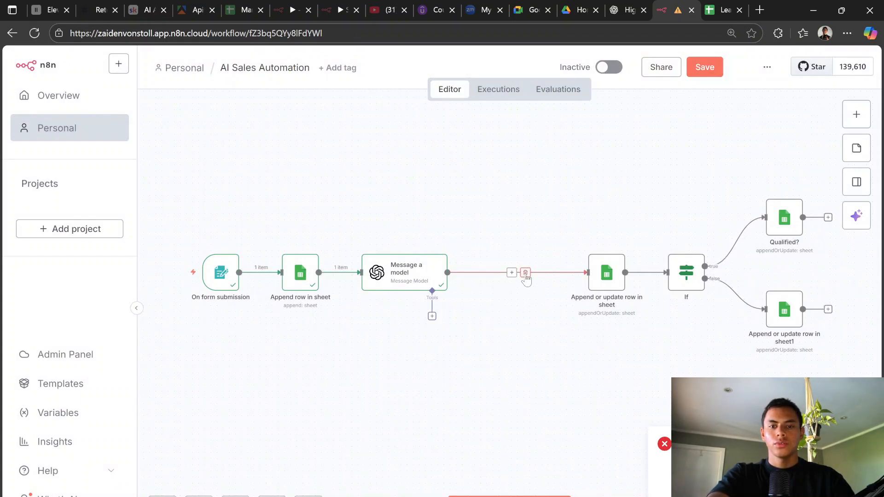
left_click(511, 272)
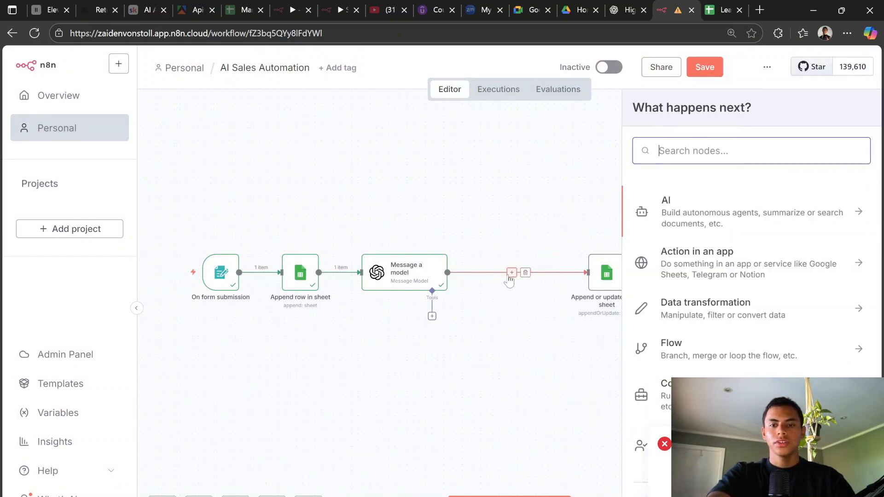
left_click(701, 224)
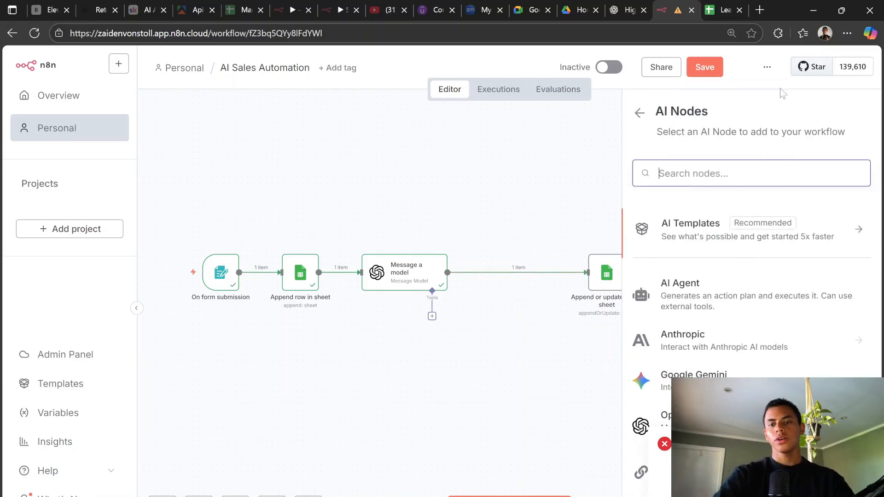
left_click(694, 297)
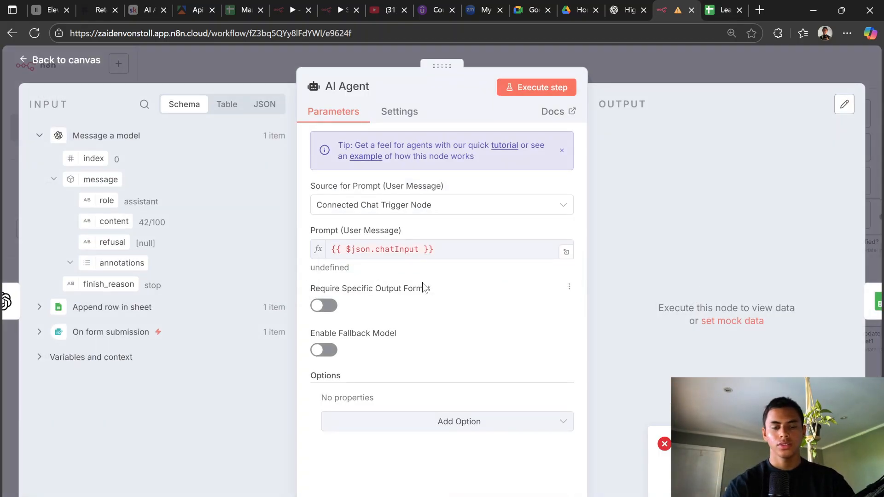
Step: Set the AI Agent's Source for Prompt to Define below
left_click(440, 249)
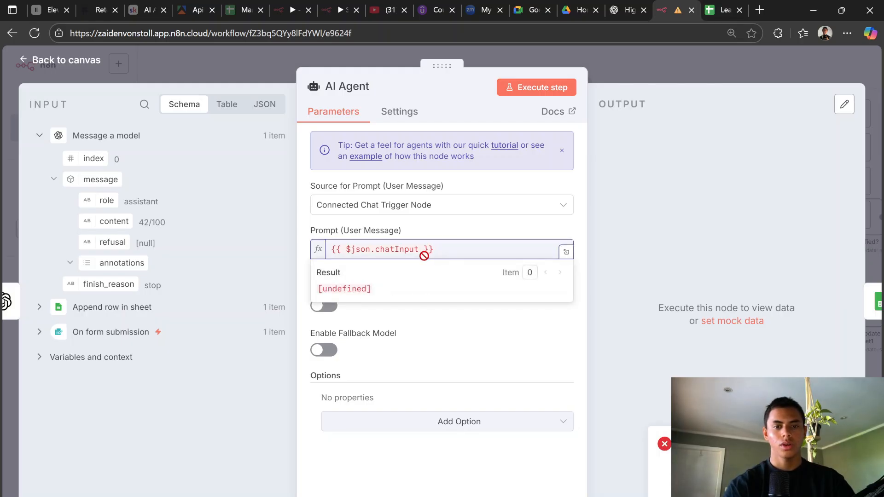
left_click(421, 225)
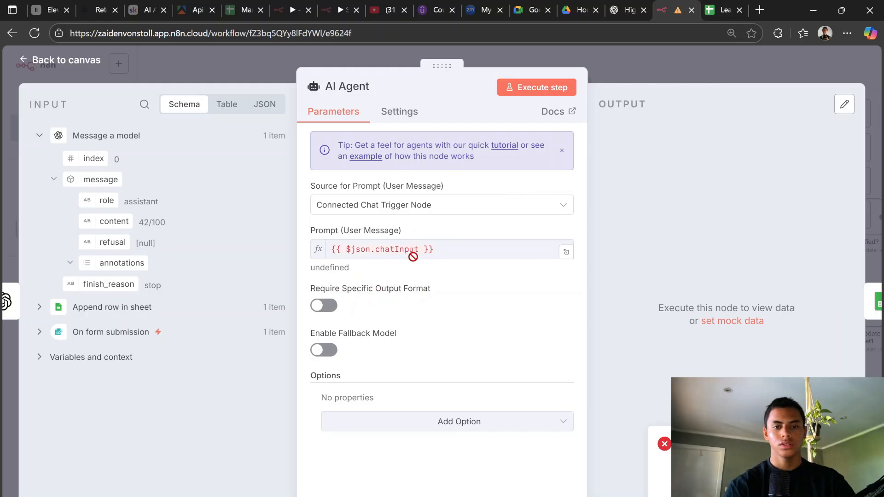
left_click(437, 211)
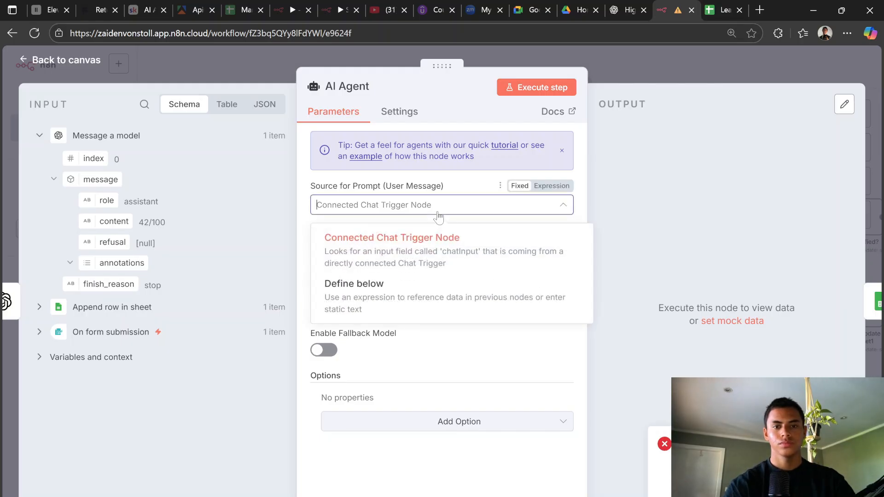
left_click(402, 297)
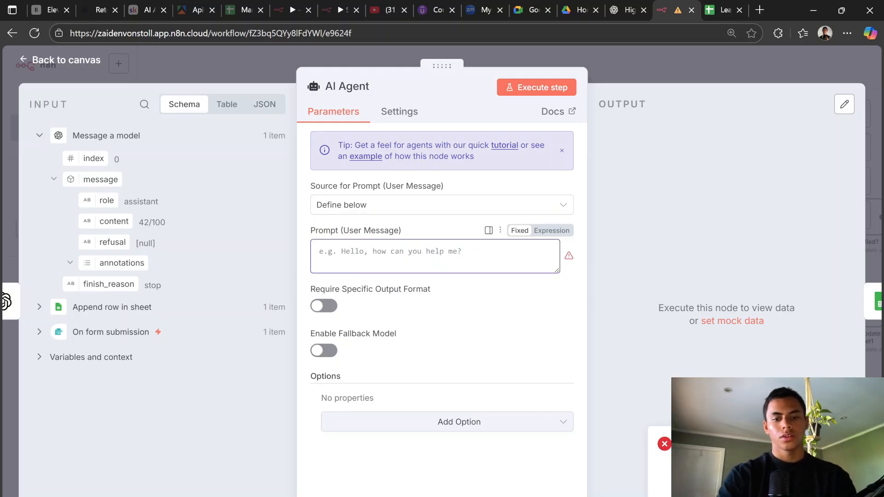
Step: Write the AI Agent prompt 'I need you to transfer' + message content, with repeated 'NOT A STRING!!!' warnings
left_click(321, 251)
type("I need you to transfe")
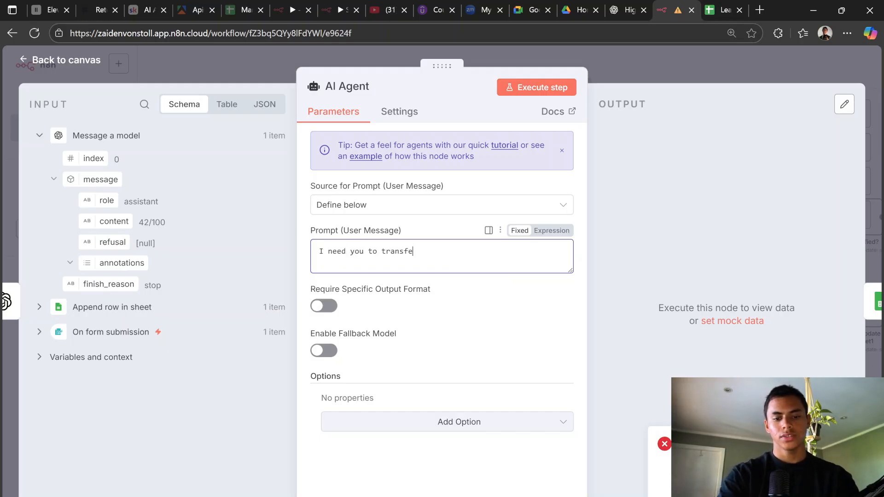
type("r")
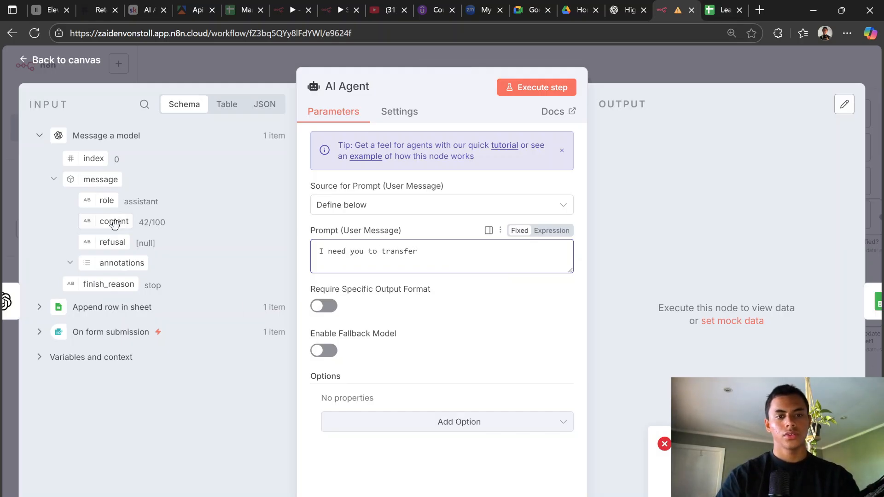
left_click_drag(114, 221, 445, 258)
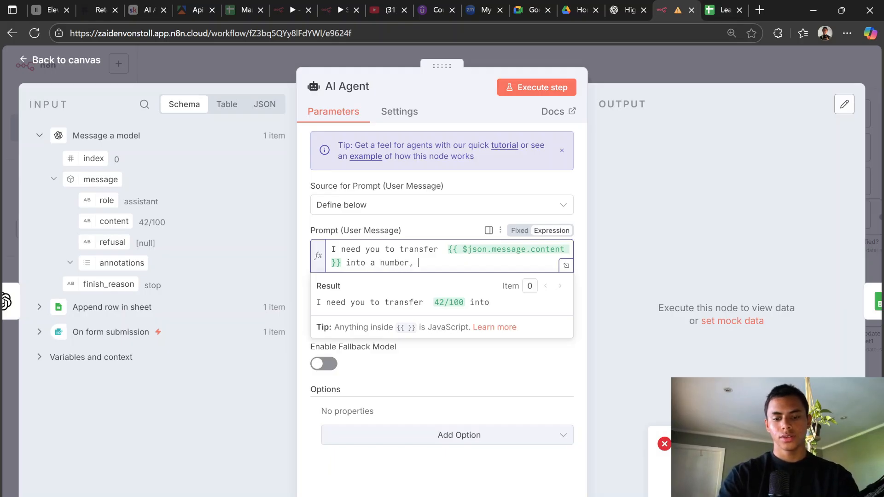
type("NOT A STRING")
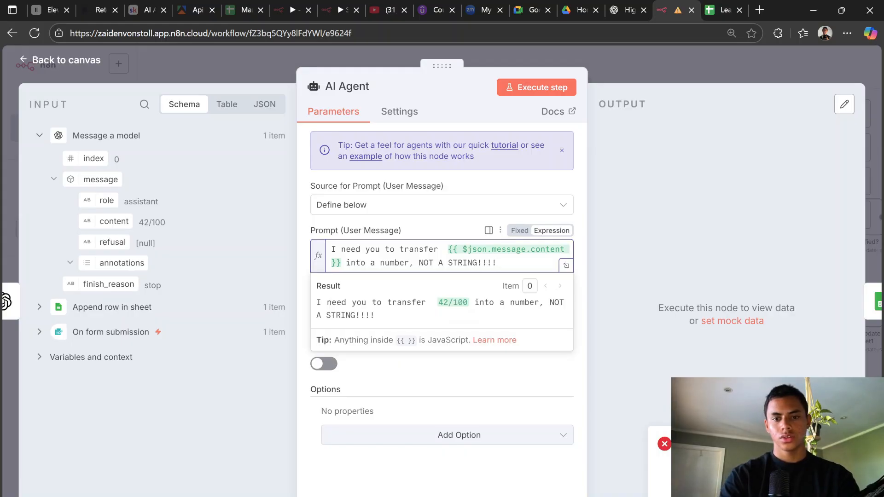
type("!!!!")
key("Return")
key("Return")
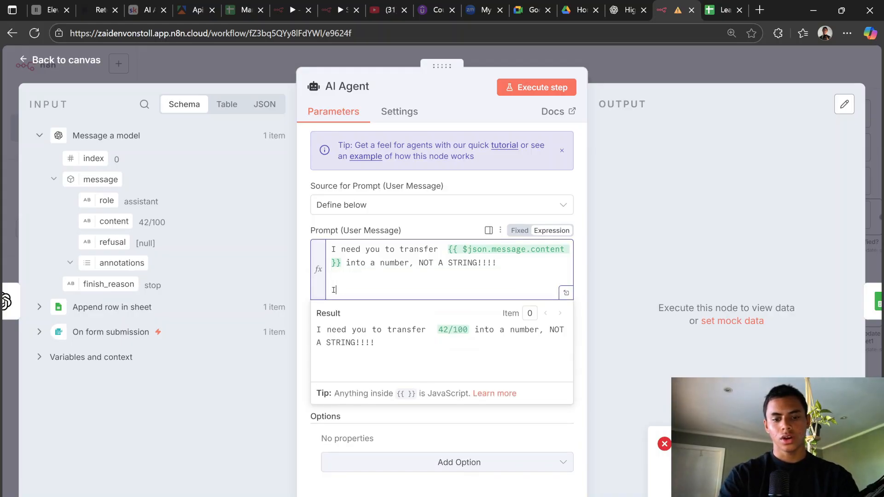
type("I REPEAT, NOT A STRI")
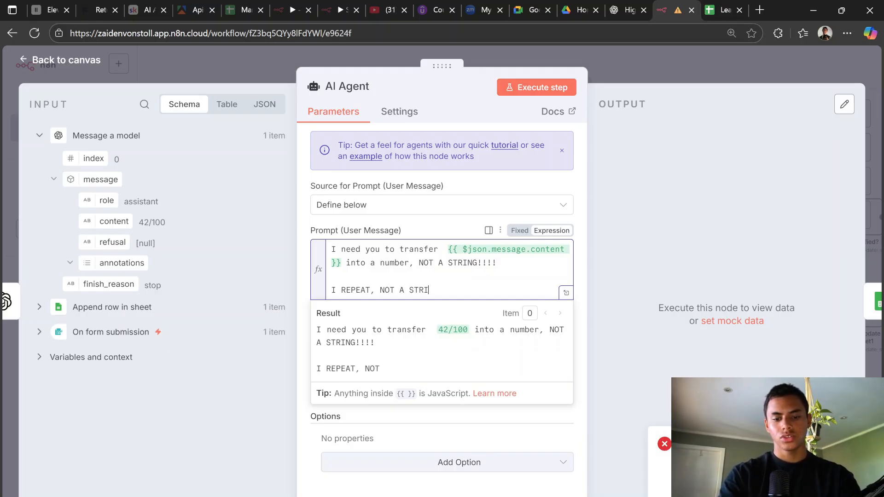
type("NG!")
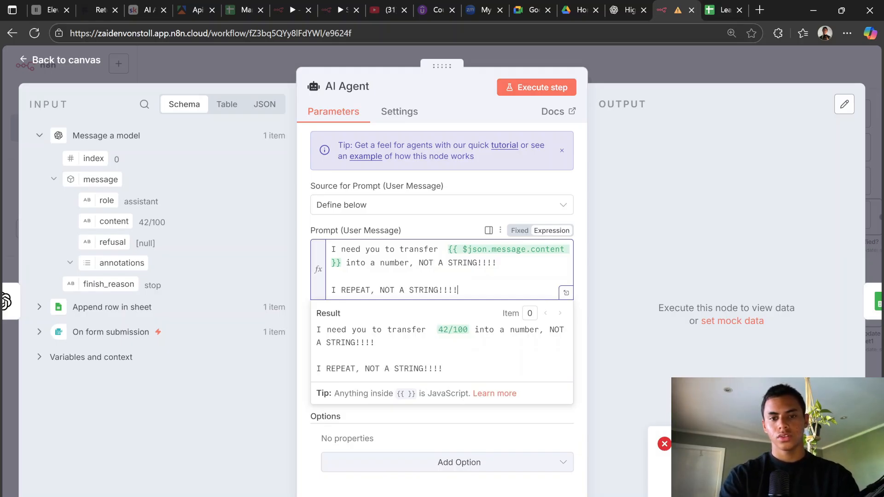
type("!!!")
key("Return")
key("Return")
type("NOT ")
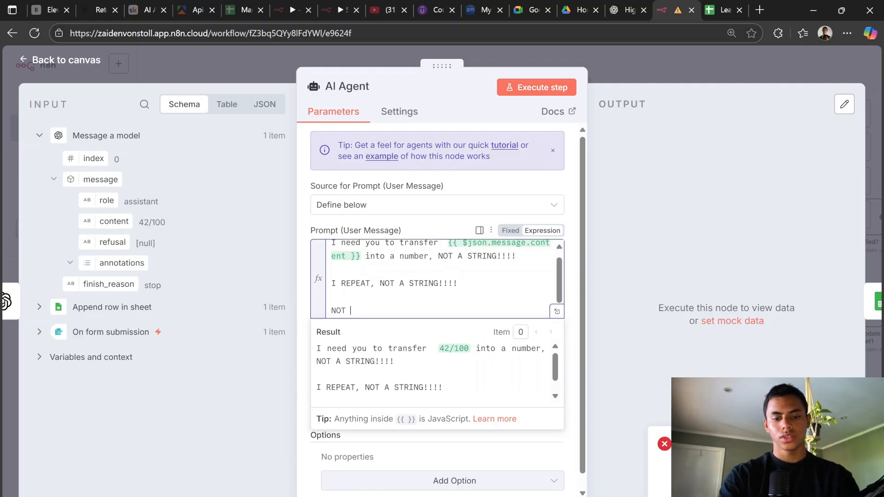
type("A STRING!!")
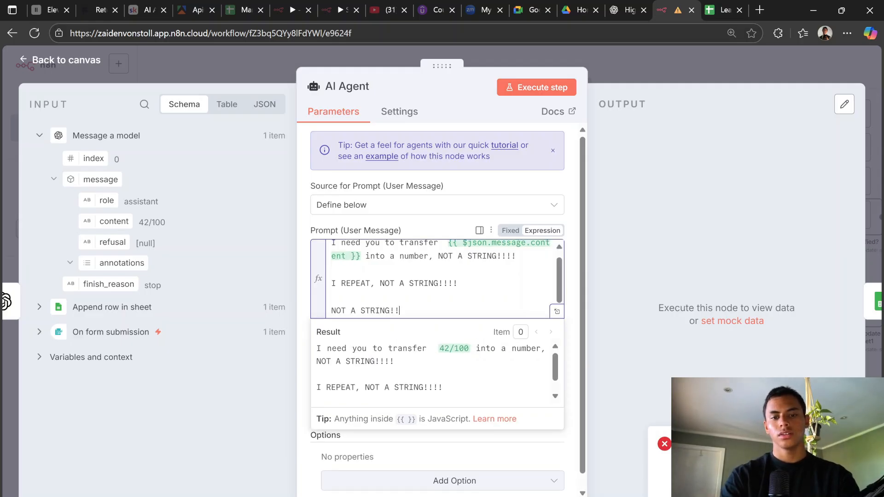
type("!")
key("Return")
key("Return")
key("BackSpace")
key("BackSpace")
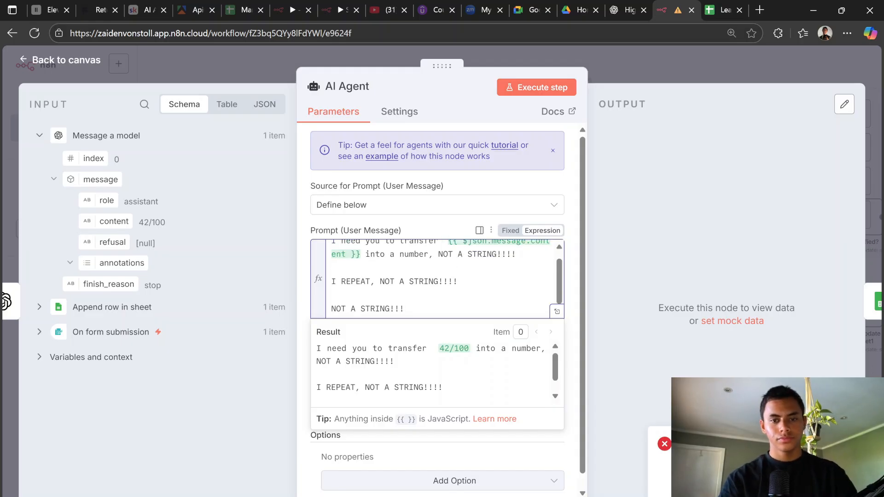
left_click(482, 185)
scroll(433, 395, "down", 1)
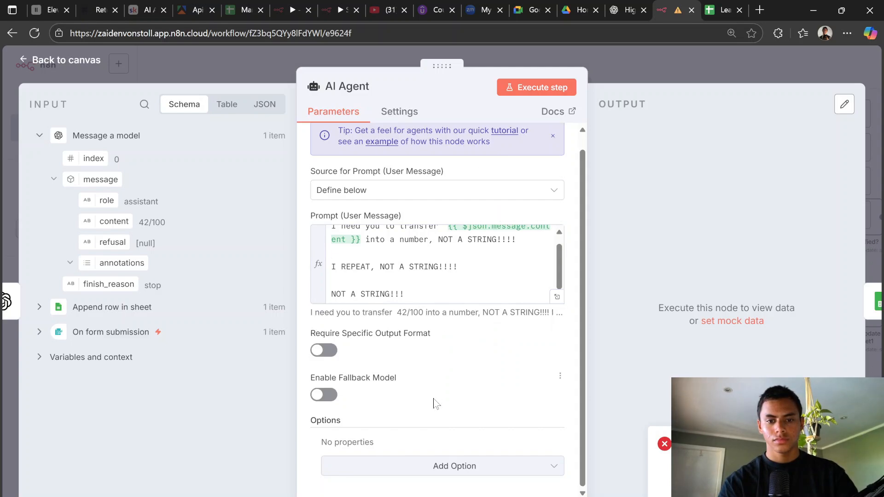
Step: Attach an OpenAI Chat Model set to gpt-5 to the AI Agent
left_click(675, 77)
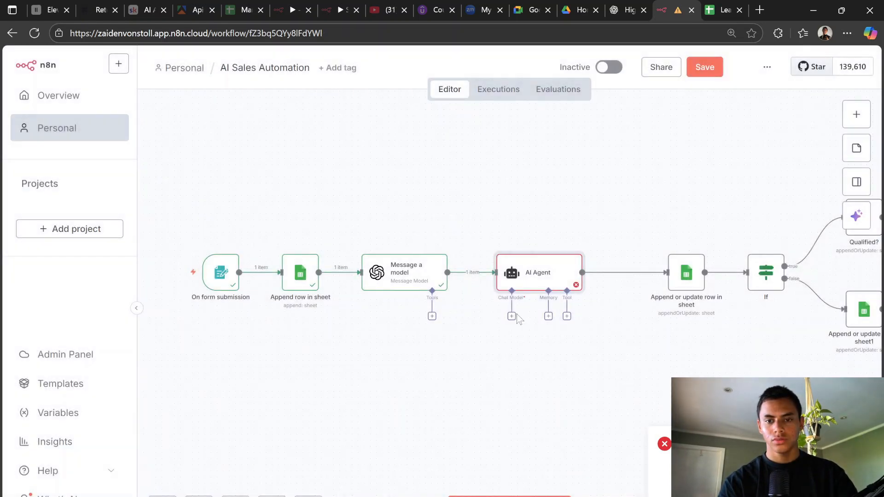
left_click(511, 316)
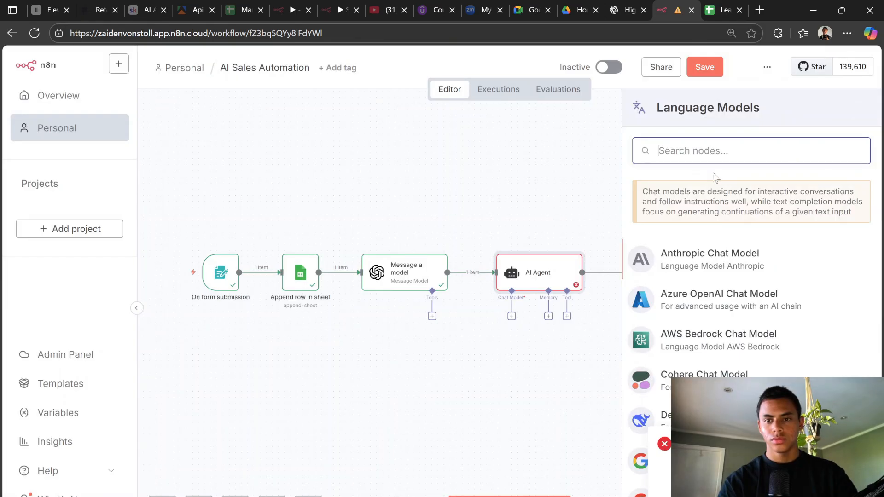
type("opne")
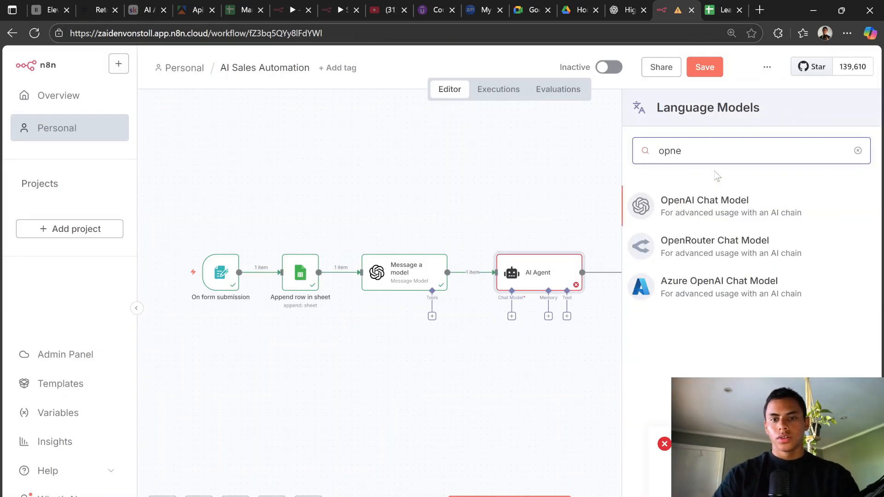
left_click(702, 212)
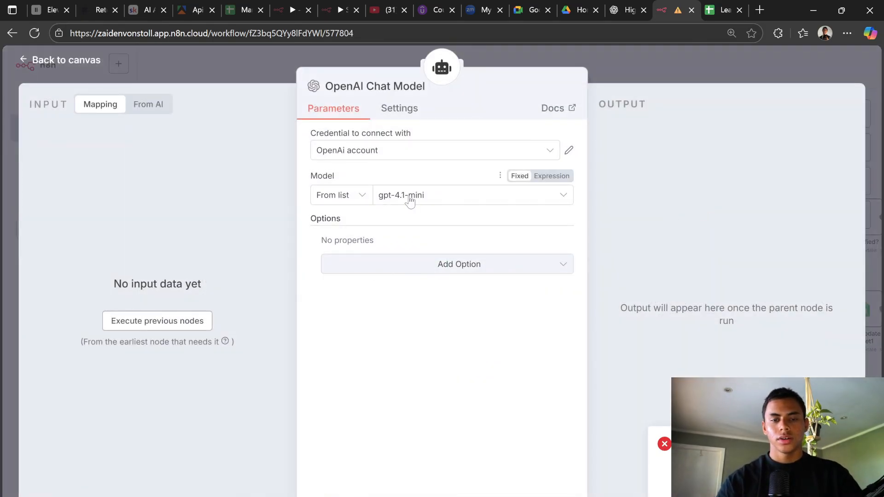
left_click(409, 197)
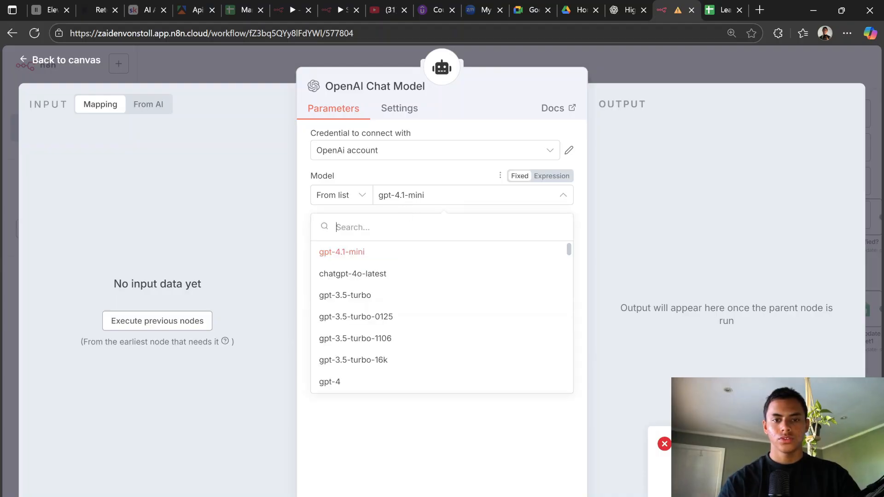
scroll(391, 355, "down", 6)
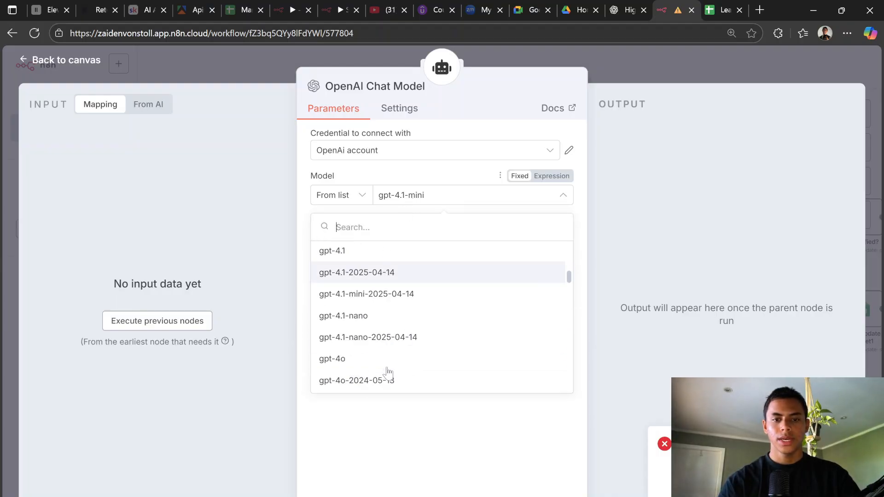
scroll(388, 371, "down", 10)
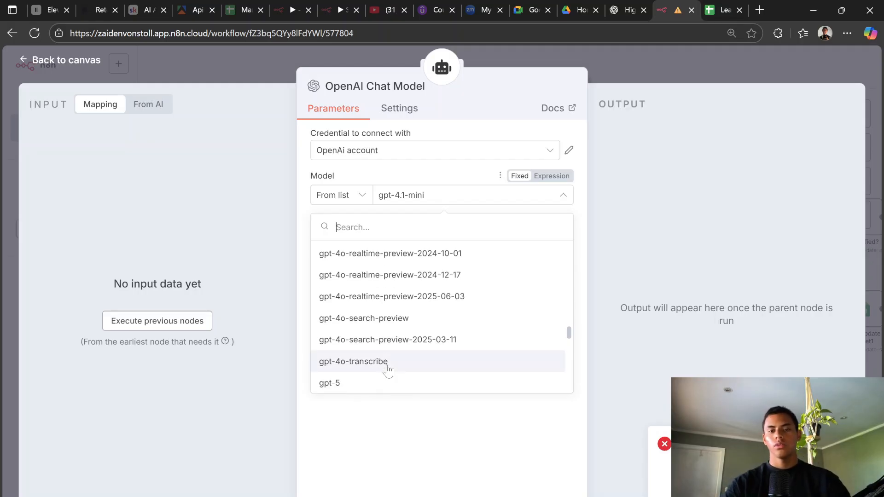
left_click(375, 383)
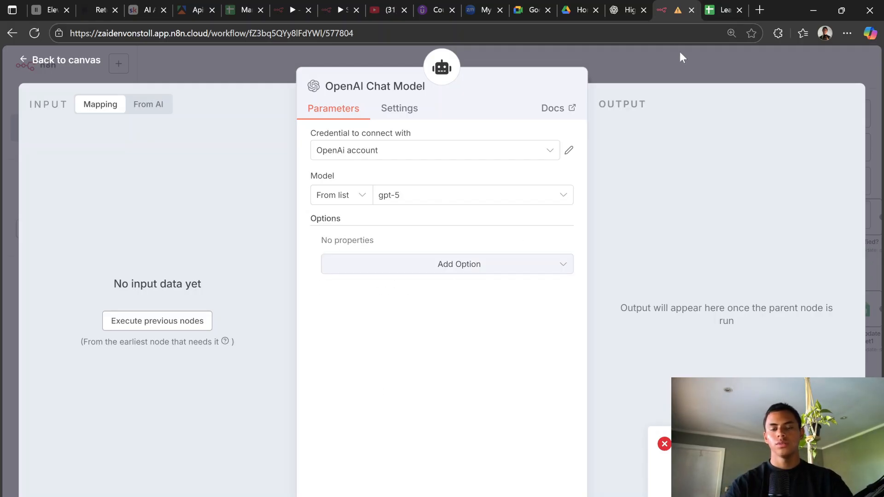
left_click(662, 57)
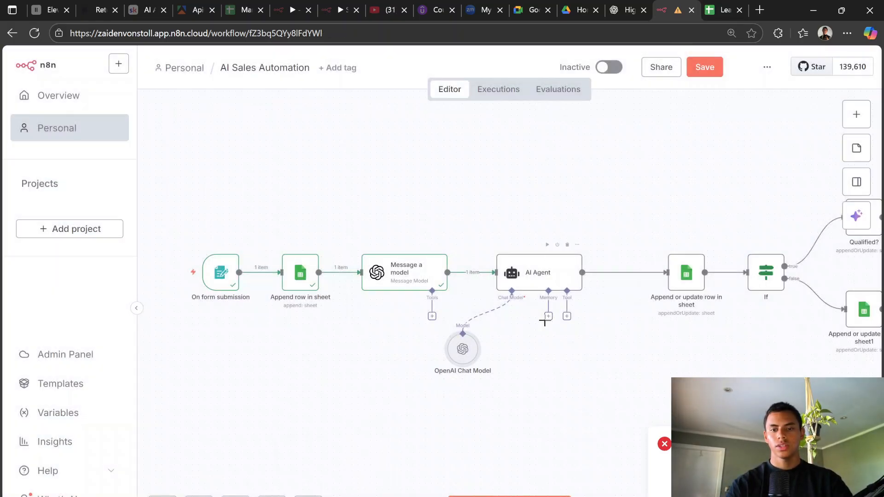
Step: Add a Simple Memory node to the AI Agent, then delete it again
left_click_drag(462, 350, 475, 351)
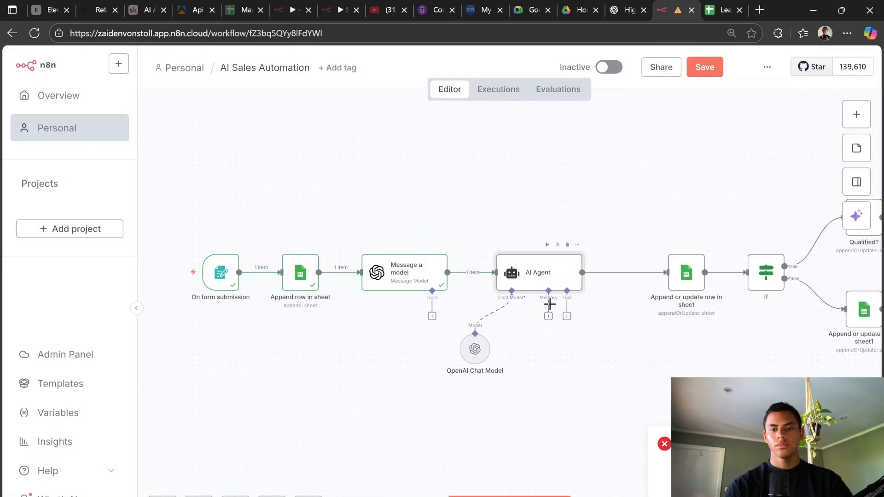
left_click(548, 316)
left_click(741, 228)
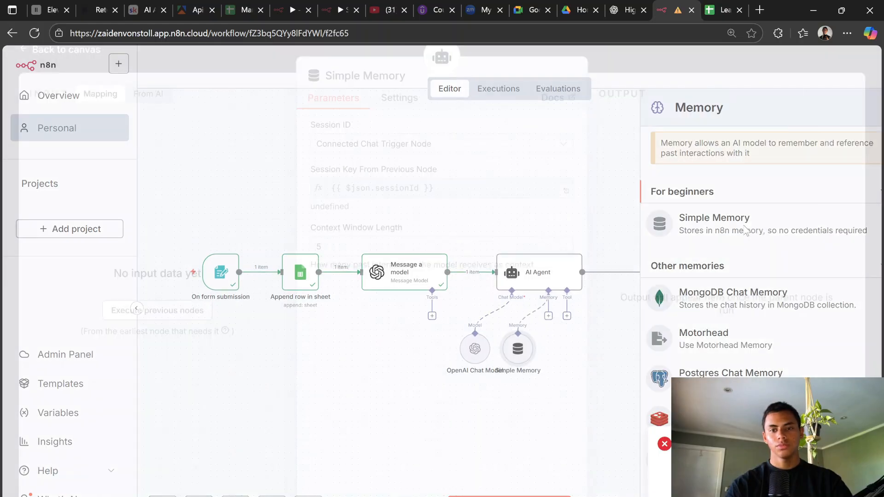
left_click_drag(452, 199, 366, 198)
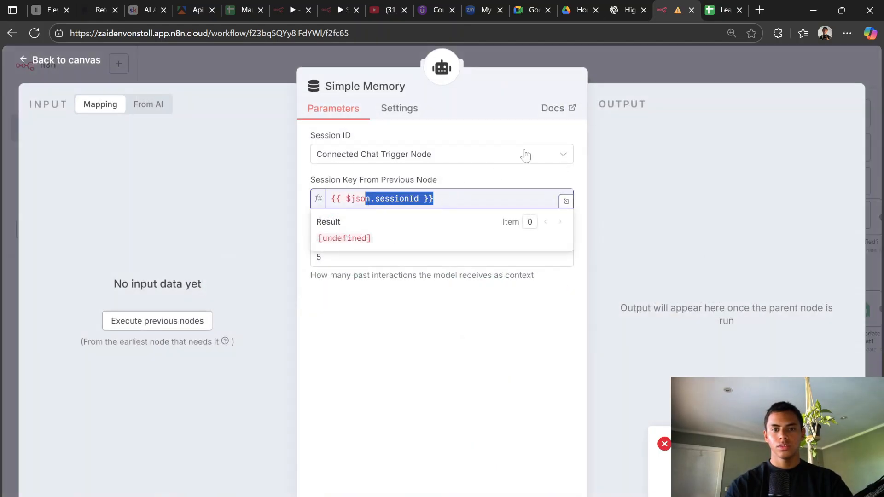
left_click(659, 88)
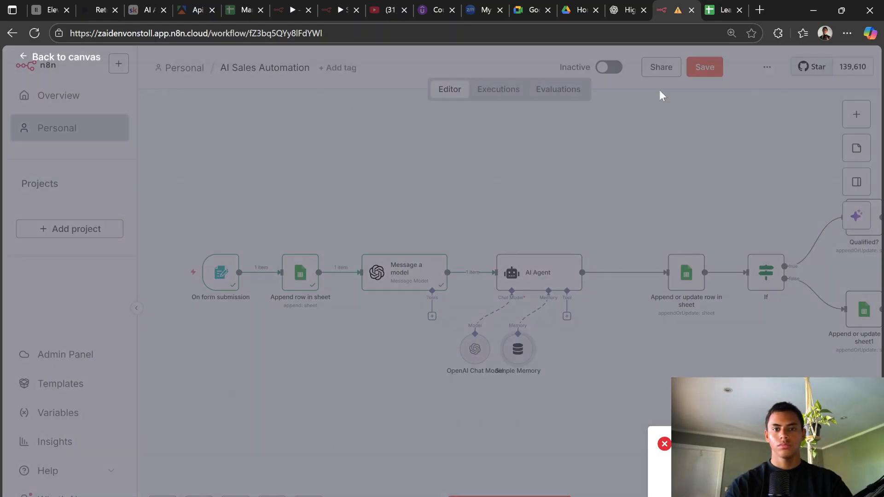
left_click(518, 324)
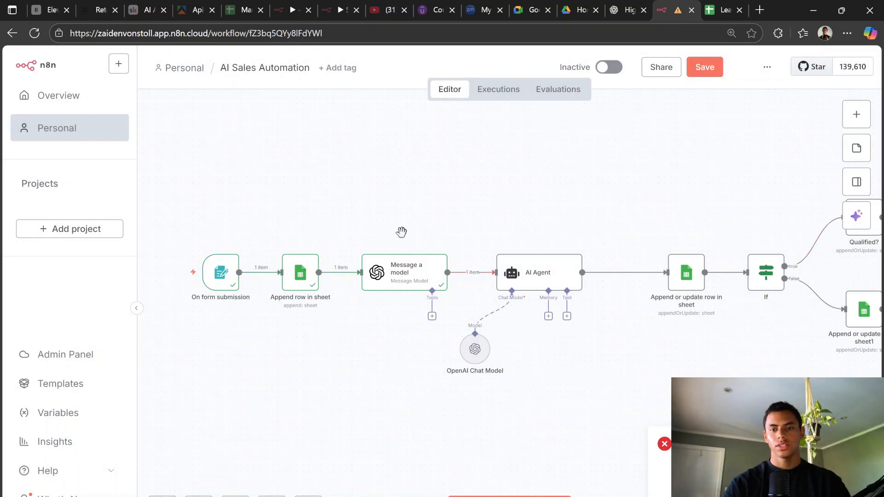
Step: Rerun the Message a model step, passing 1 item into the AI Agent
scroll(400, 233, "down", 3)
scroll(439, 257, "up", 3)
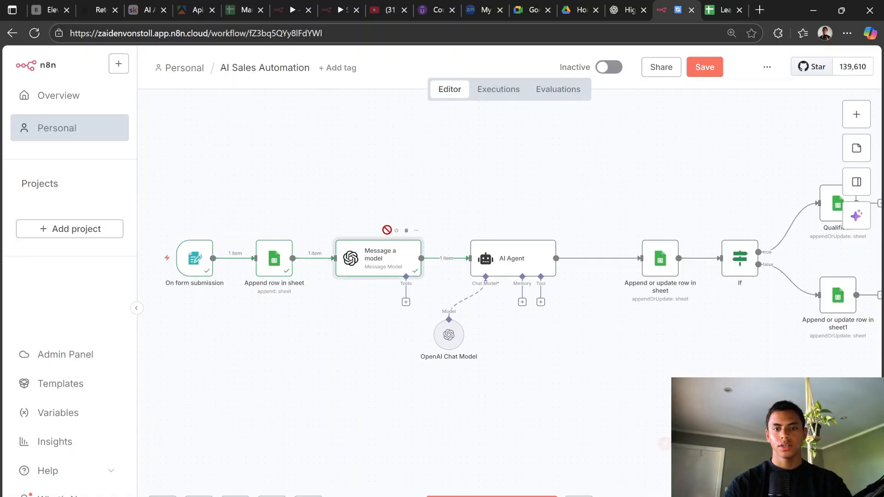
left_click(397, 230)
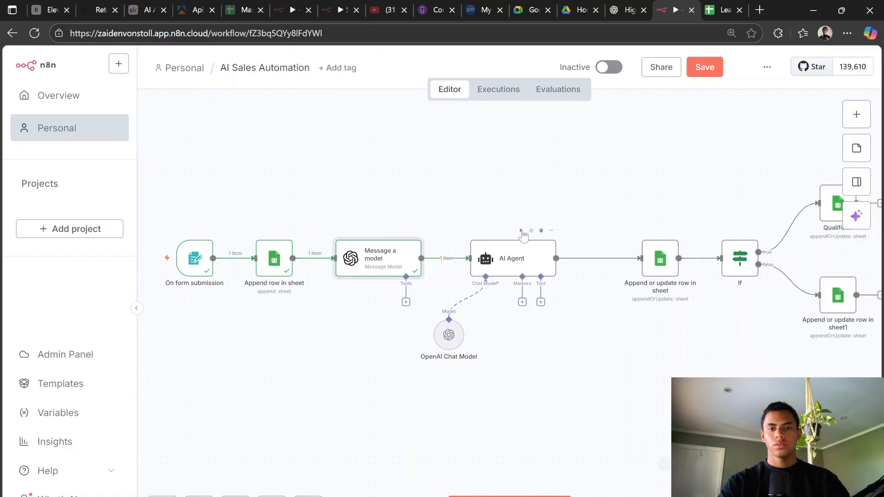
Step: Run the AI Agent and Append or update row in sheet steps successfully, then run the If node, which errors
left_click(522, 231)
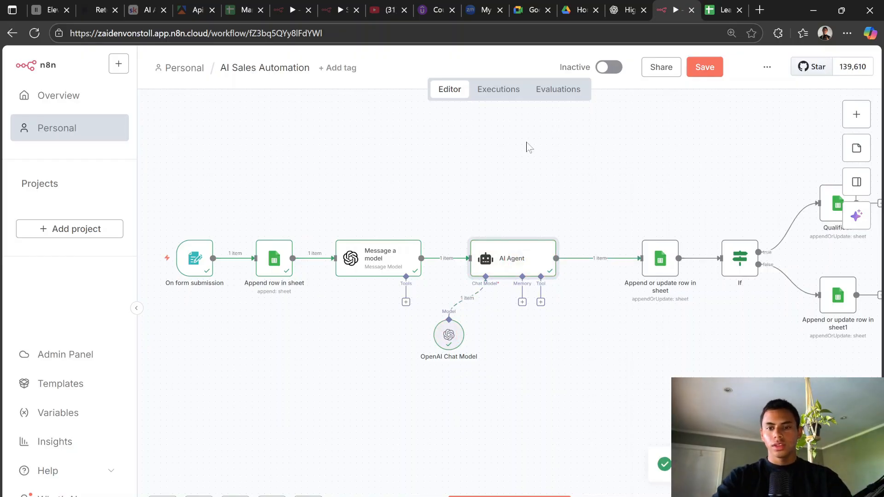
double_click(651, 256)
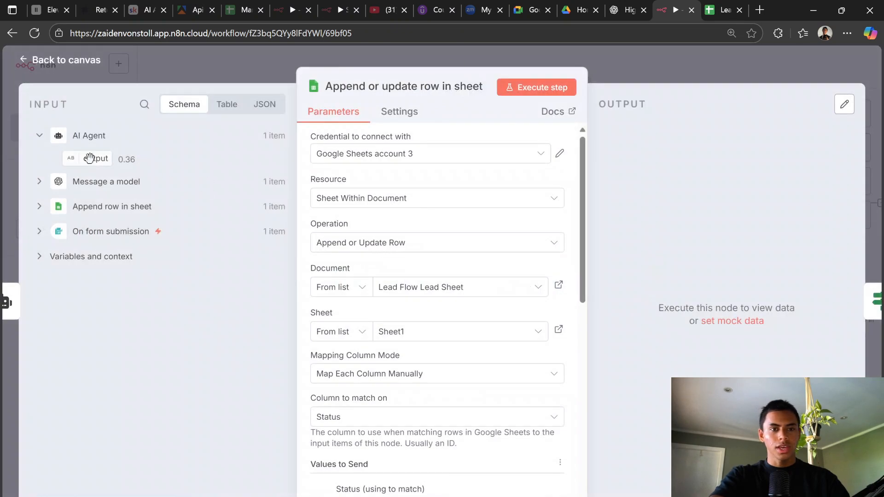
left_click(686, 57)
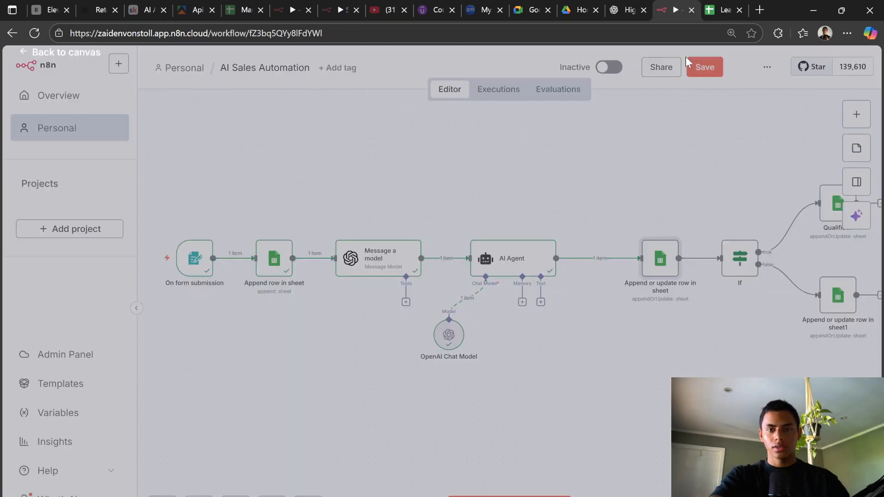
left_click(644, 231)
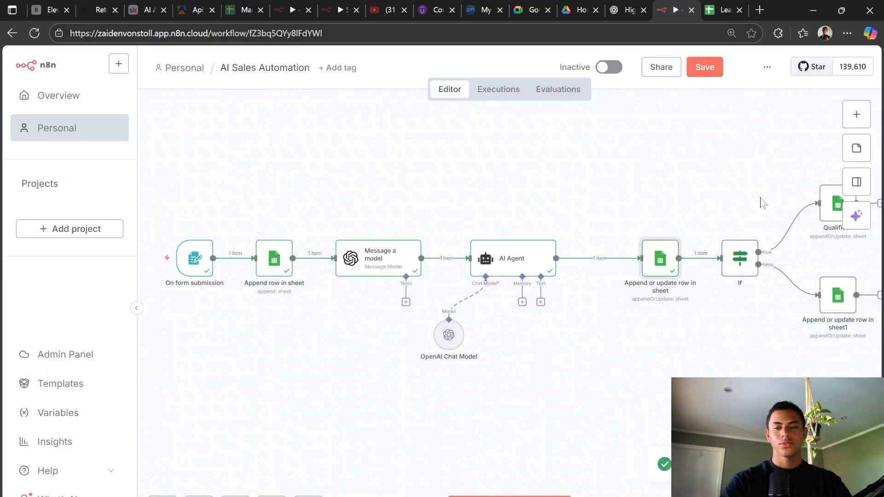
left_click(722, 230)
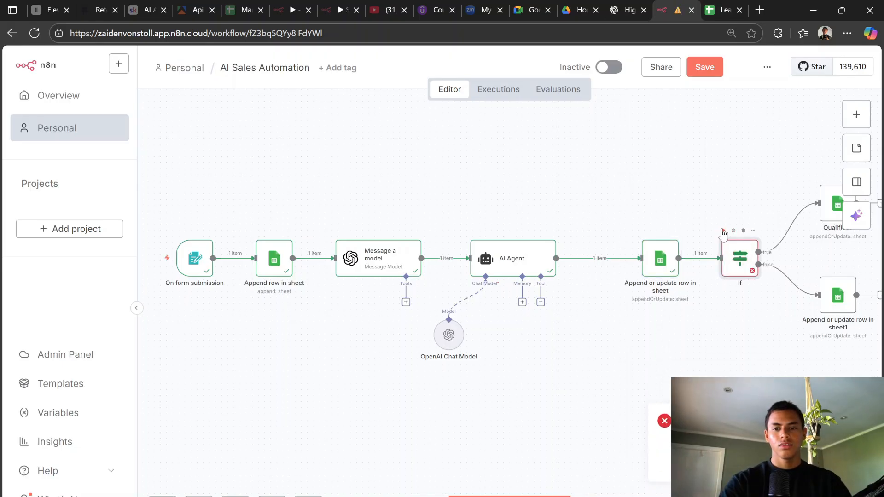
Step: Rerun the If node and execute the false-branch Append or update row in sheet1 step
double_click(741, 260)
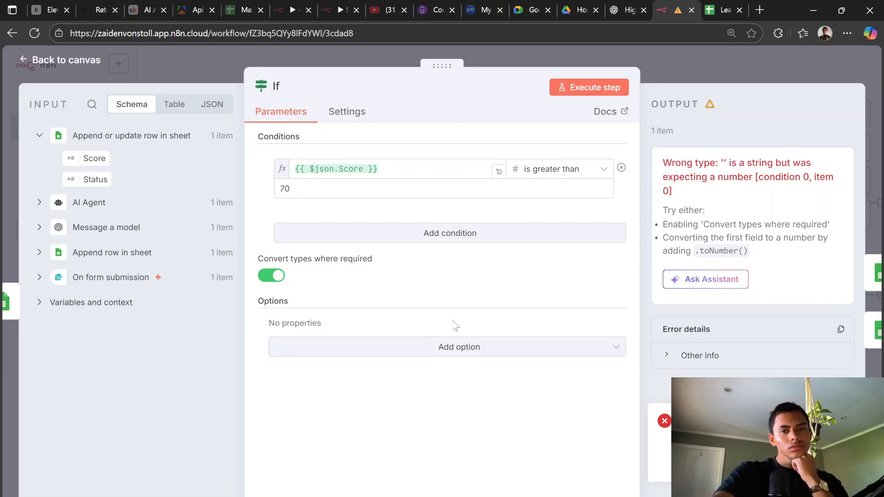
left_click(564, 87)
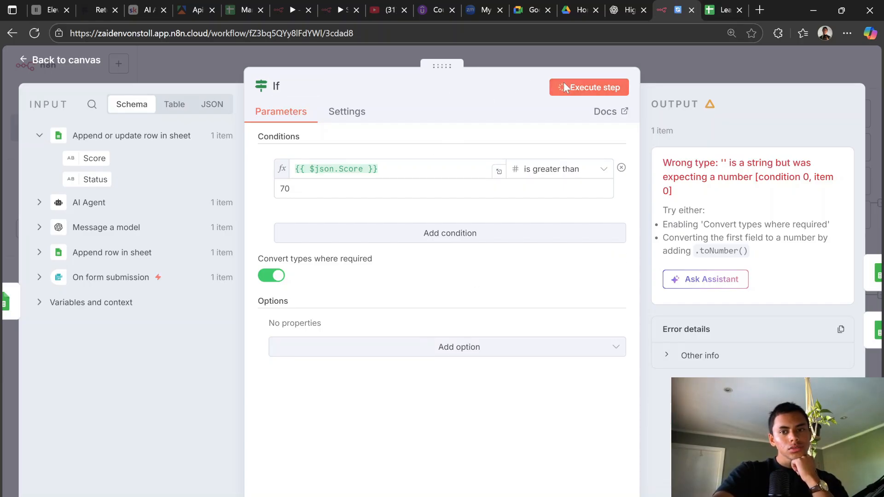
left_click(705, 62)
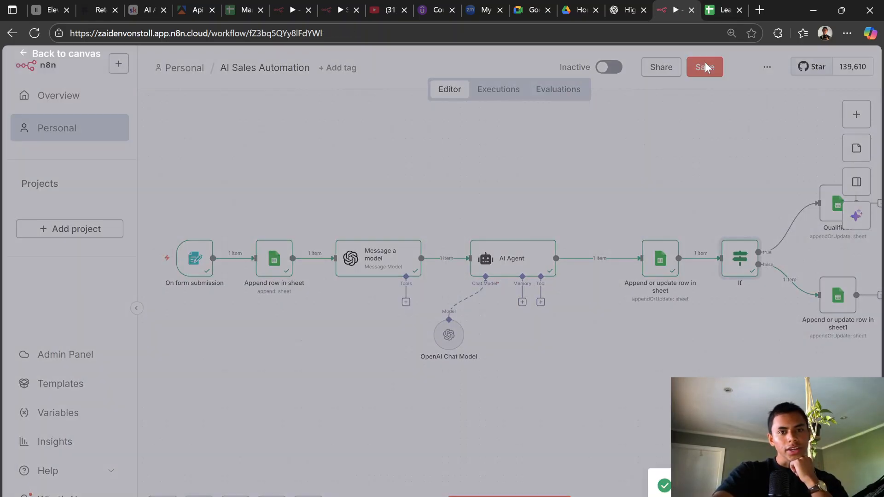
mouse_move(850, 276)
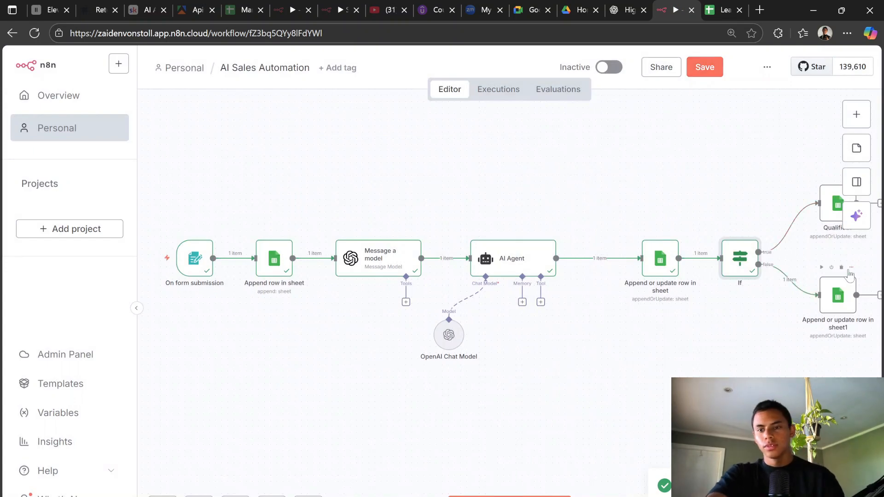
left_click(821, 267)
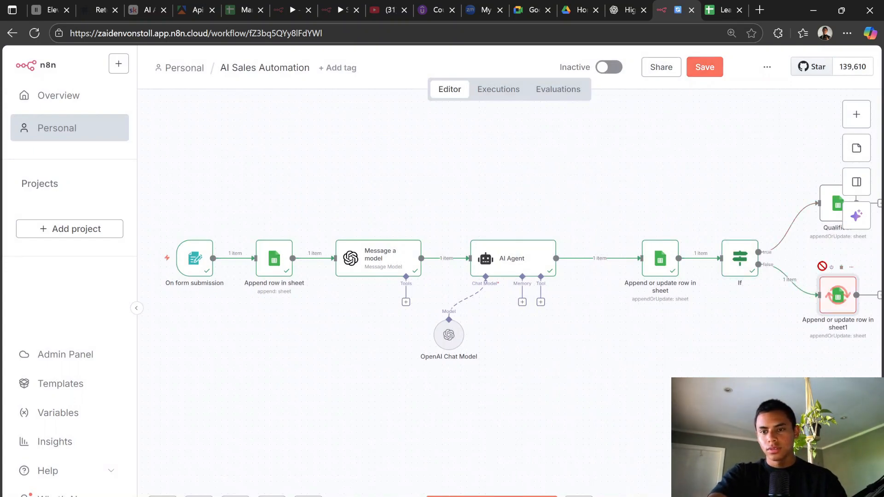
scroll(765, 282, "right", 3)
scroll(766, 282, "right", 2)
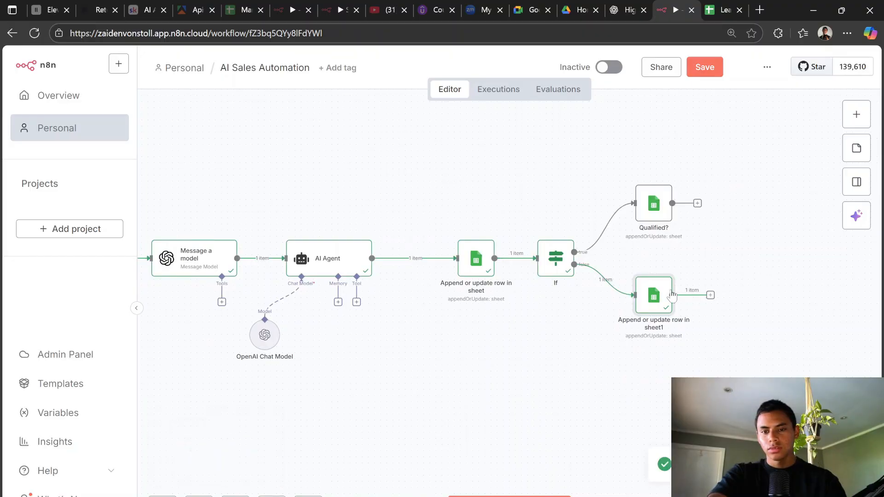
Step: Confirm the If condition checks Score greater than 70, then launch the Extract Leads test form
double_click(556, 260)
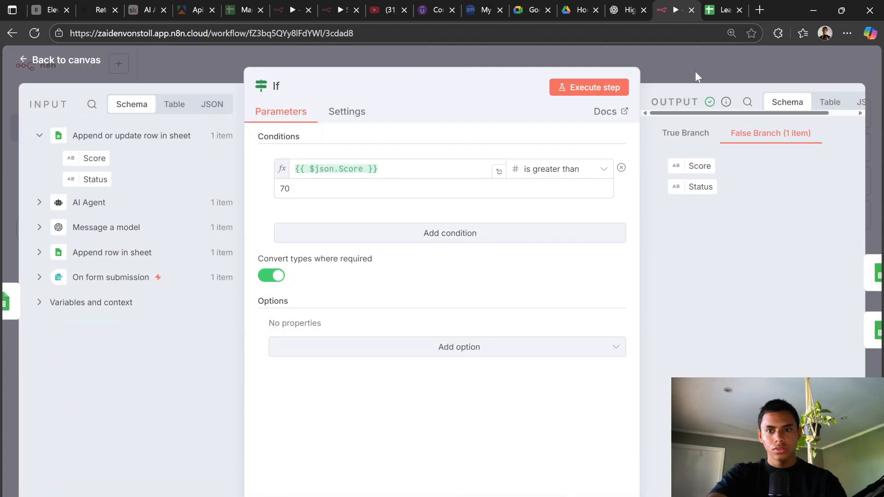
left_click(694, 71)
left_click(509, 496)
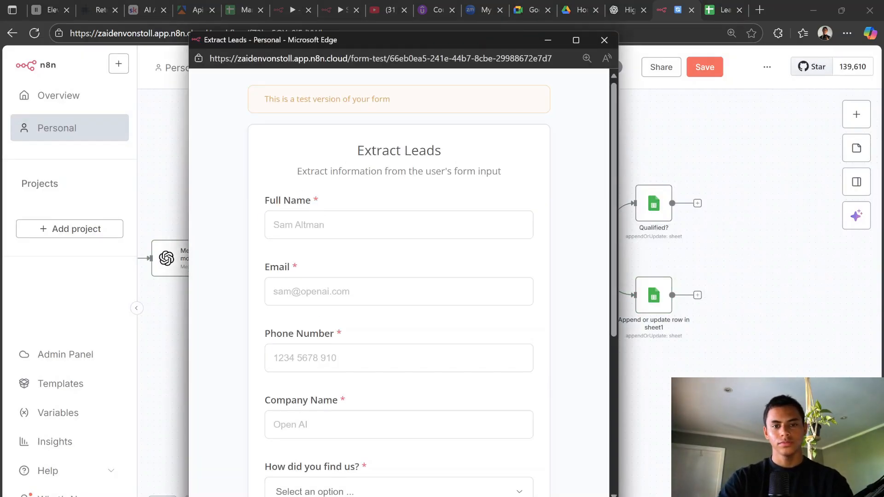
Step: Fill in and submit a test lead through the Extract Leads form
left_click(276, 224)
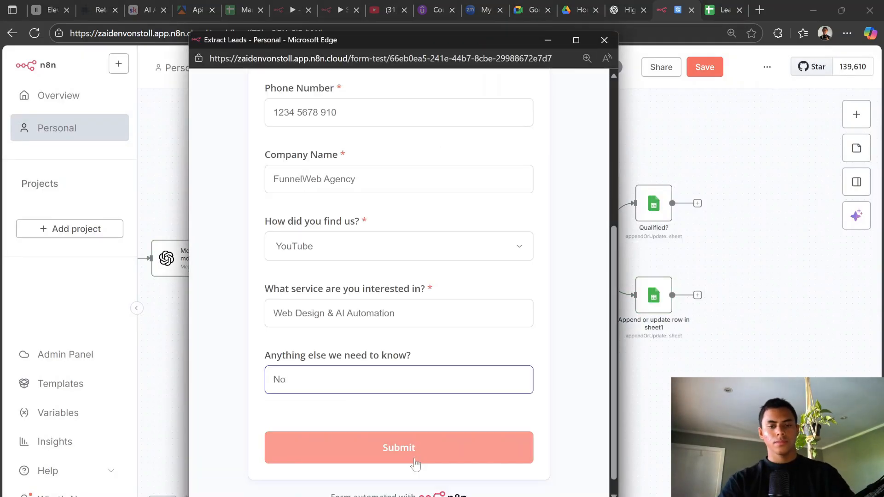
left_click(419, 454)
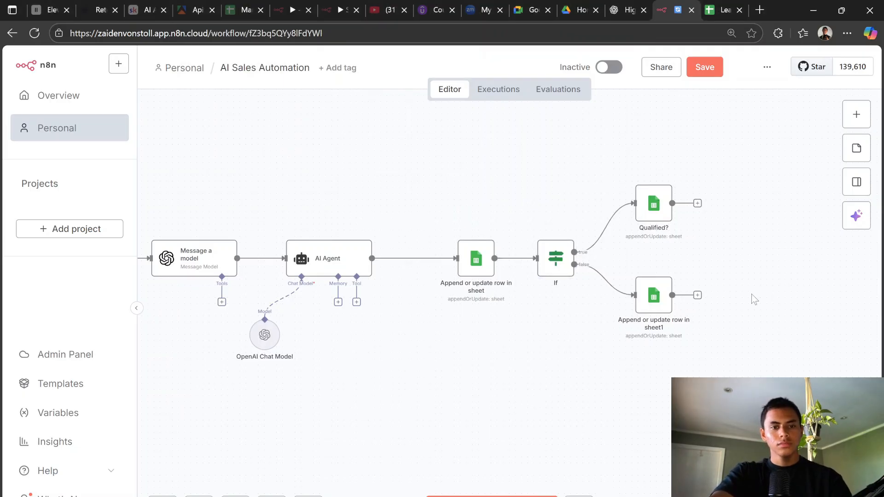
scroll(752, 297, "right", 4)
scroll(752, 308, "left", 8)
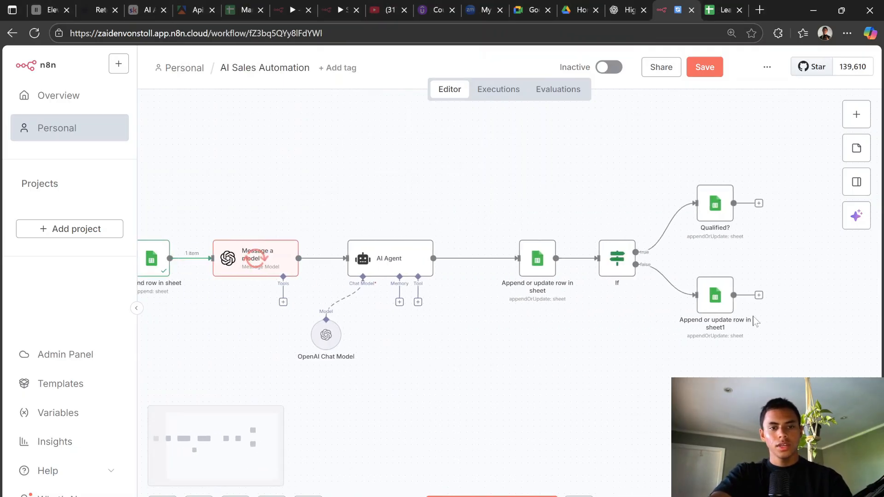
Step: Compare the Lead Flow Lead Sheet with the n8n run ending on the If false branch
left_click(723, 10)
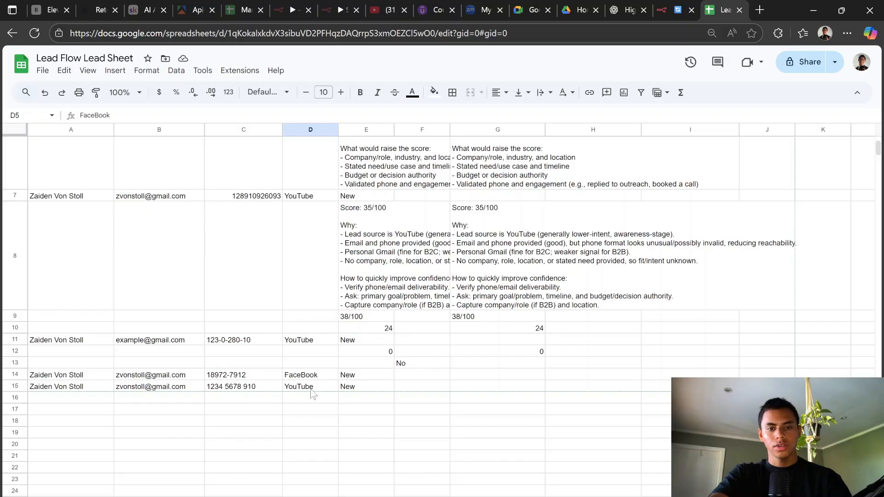
left_click(674, 10)
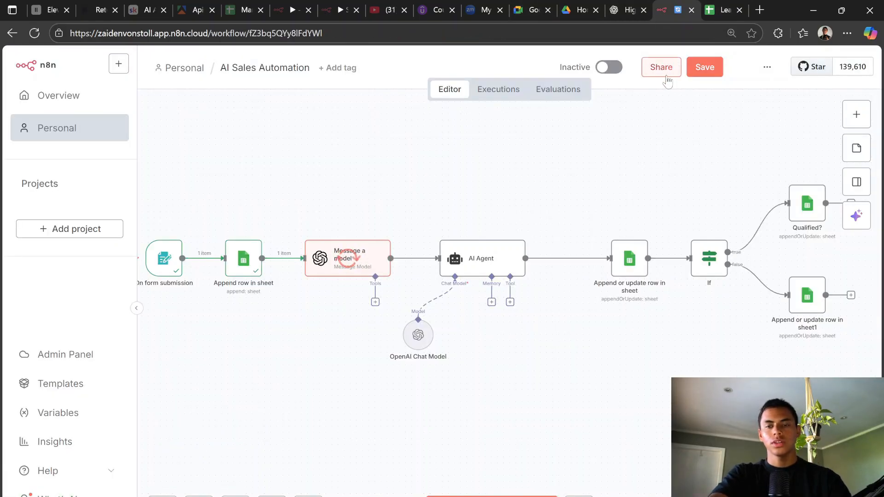
left_click(723, 10)
left_click(674, 6)
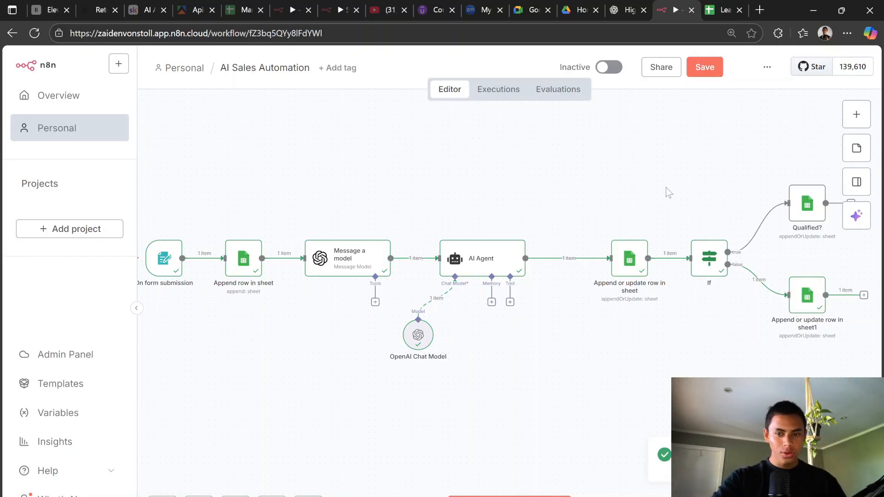
Step: Check 'Append or update row in sheet1' fields (match on Qualified, write No) against the sheet columns
double_click(801, 298)
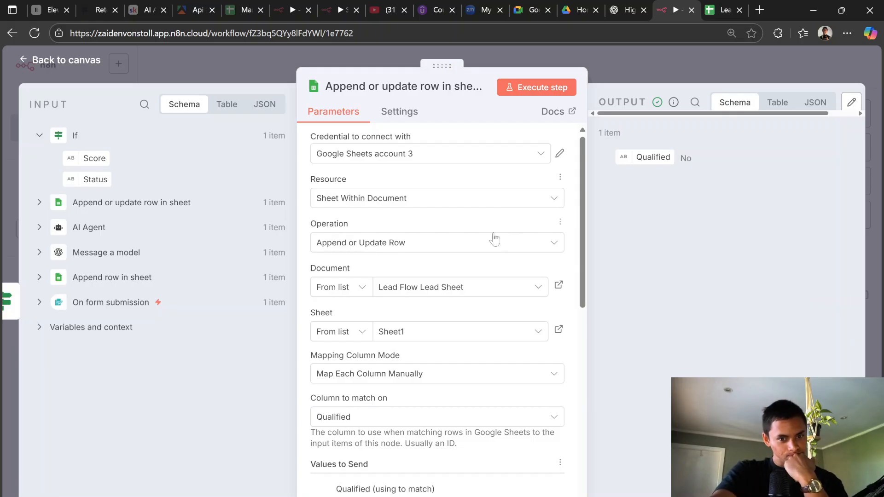
scroll(489, 276, "down", 7)
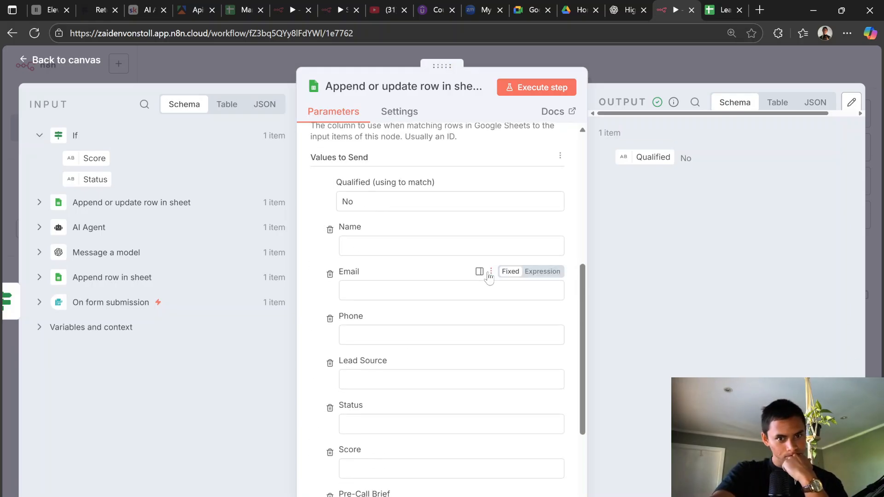
scroll(489, 276, "up", 7)
left_click(743, 6)
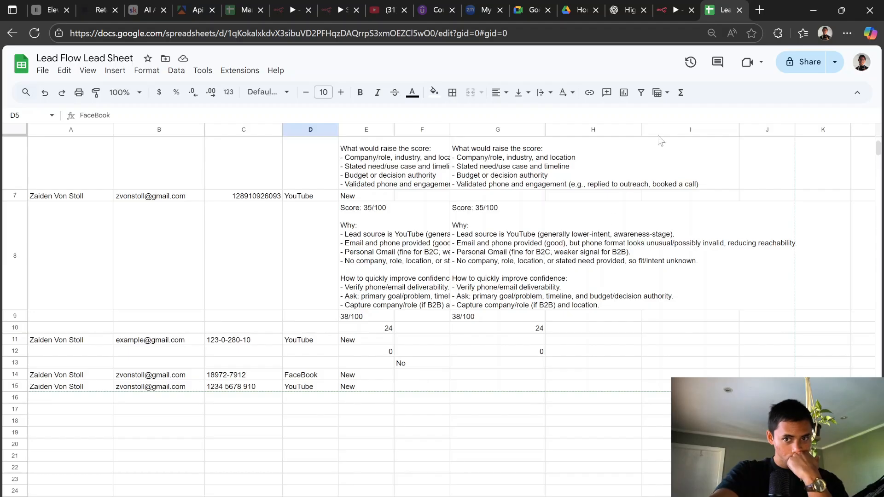
left_click(689, 5)
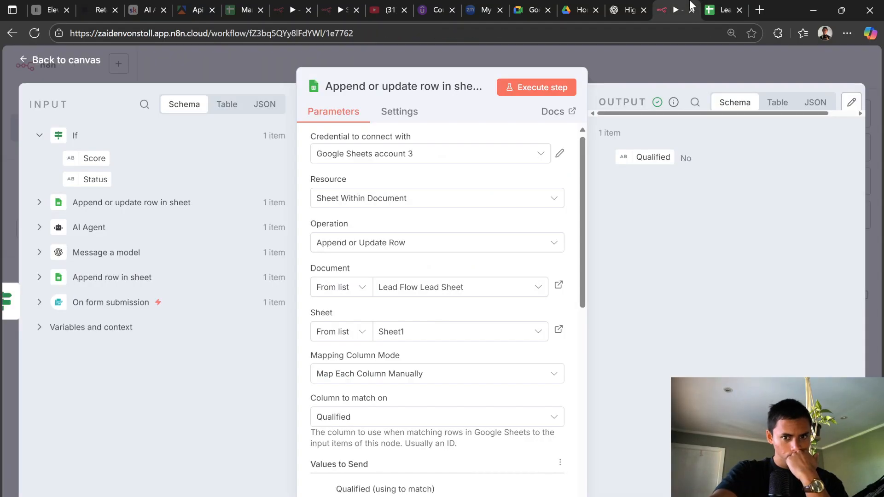
Step: Execute the Qualified? step and check the lead sheet for the new row
left_click(659, 64)
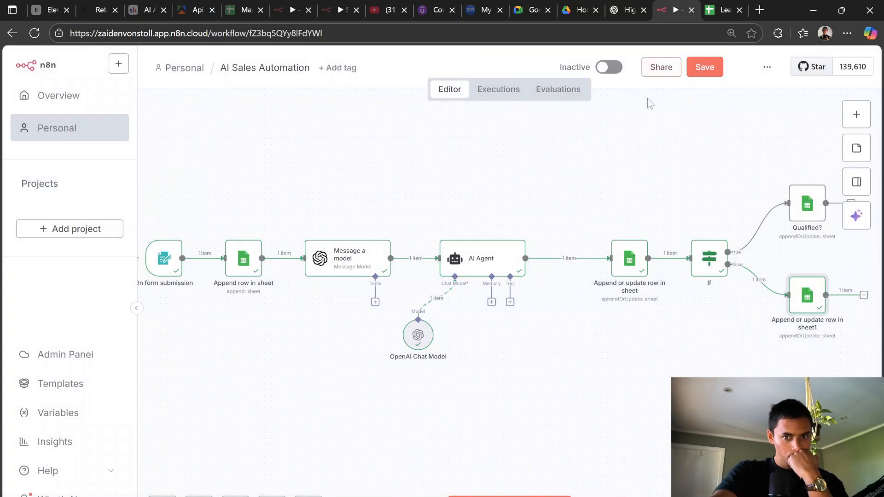
left_click(790, 176)
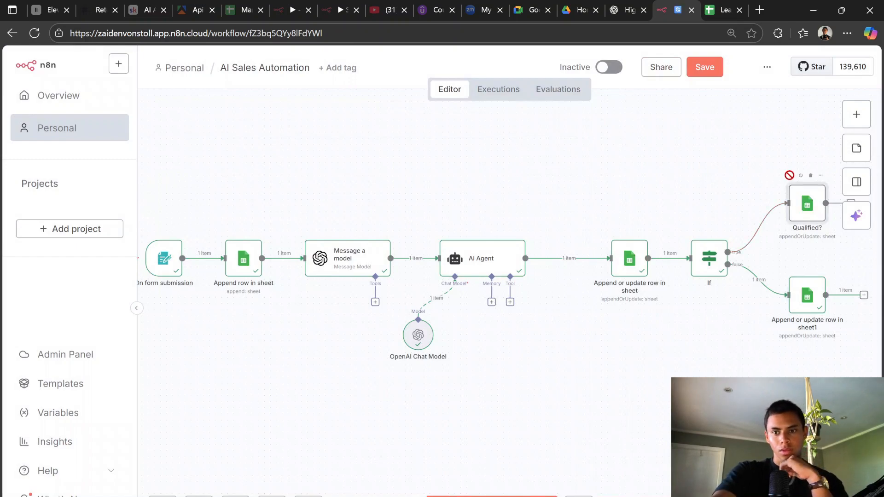
left_click(724, 5)
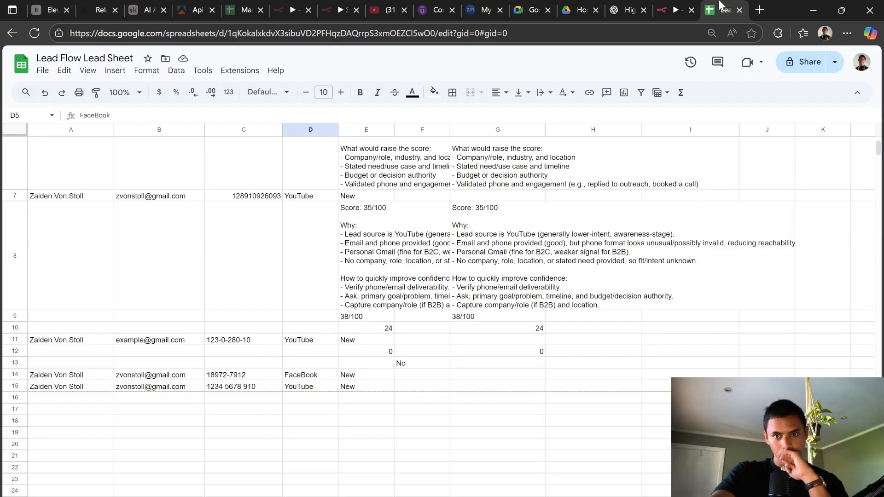
left_click(671, 8)
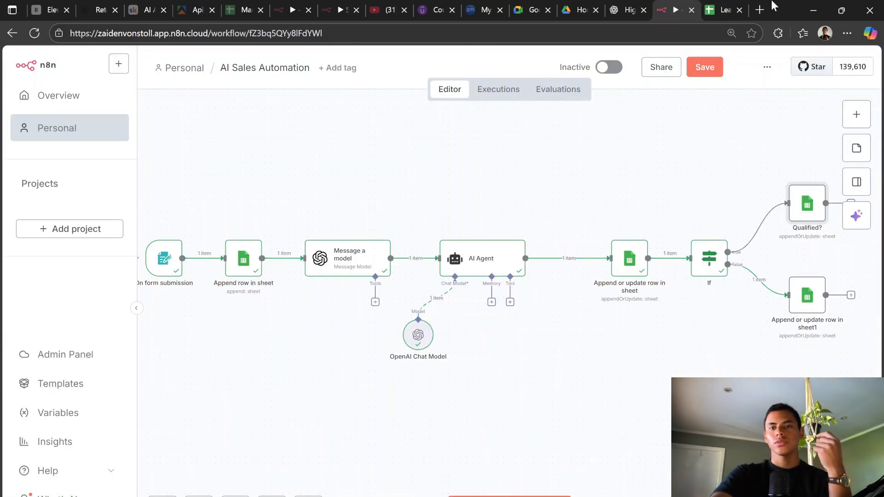
left_click(711, 8)
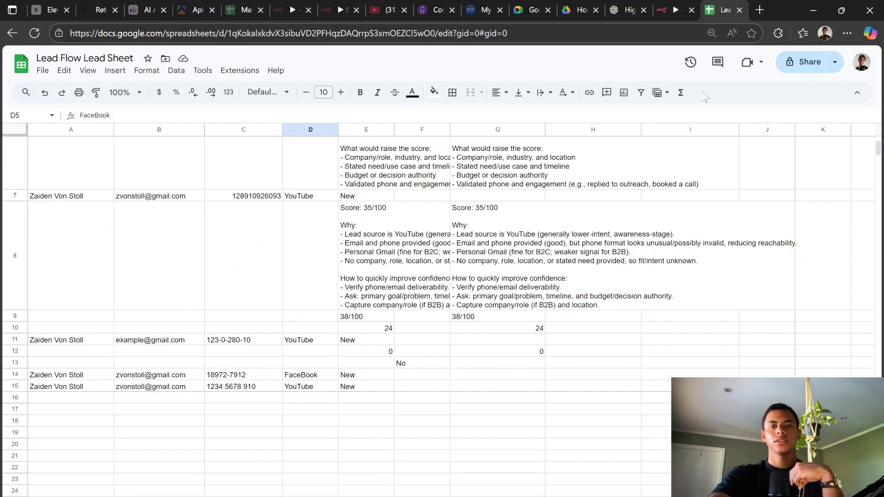
scroll(626, 309, "up", 3)
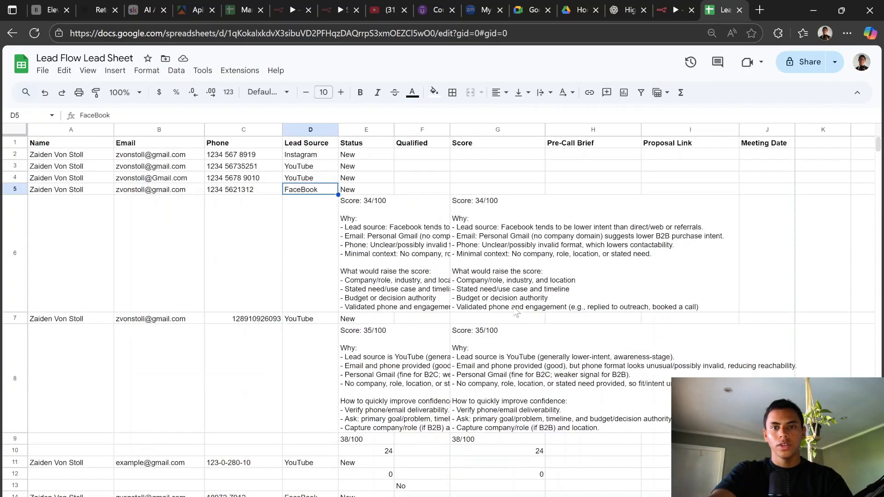
Step: Review ChatGPT's sales-automation guide, Step 4 on updating Score, Qualified? and Status, through Step 5
left_click(626, 10)
scroll(498, 183, "up", 15)
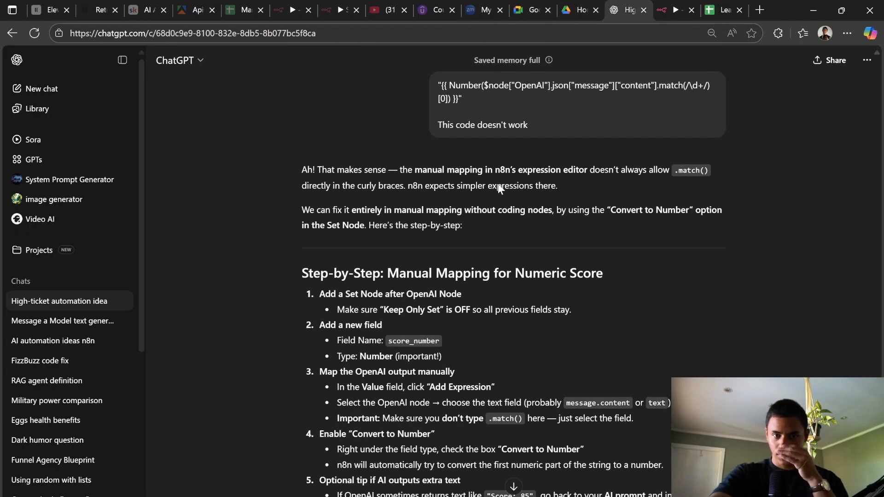
scroll(496, 186, "up", 20)
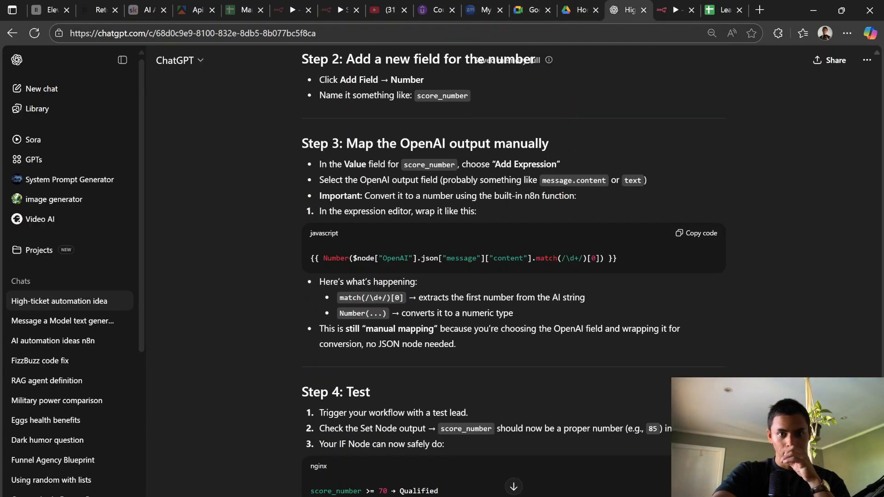
scroll(490, 195, "up", 15)
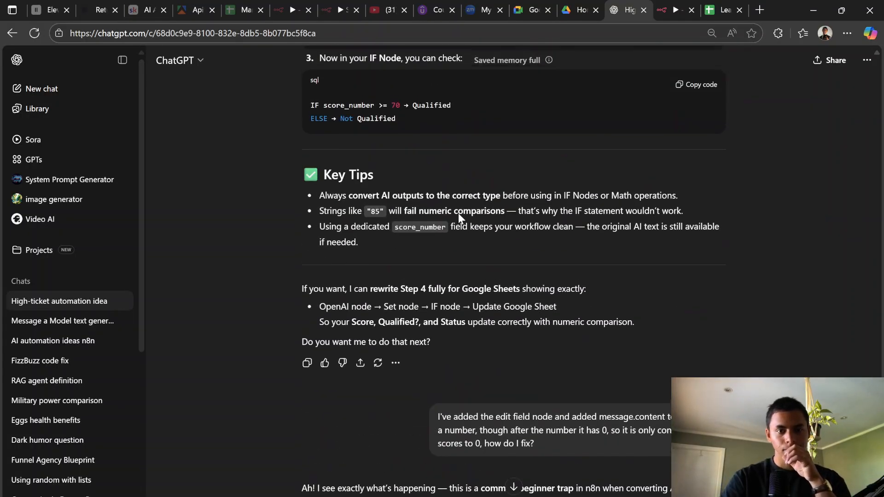
scroll(458, 214, "up", 20)
scroll(610, 274, "up", 20)
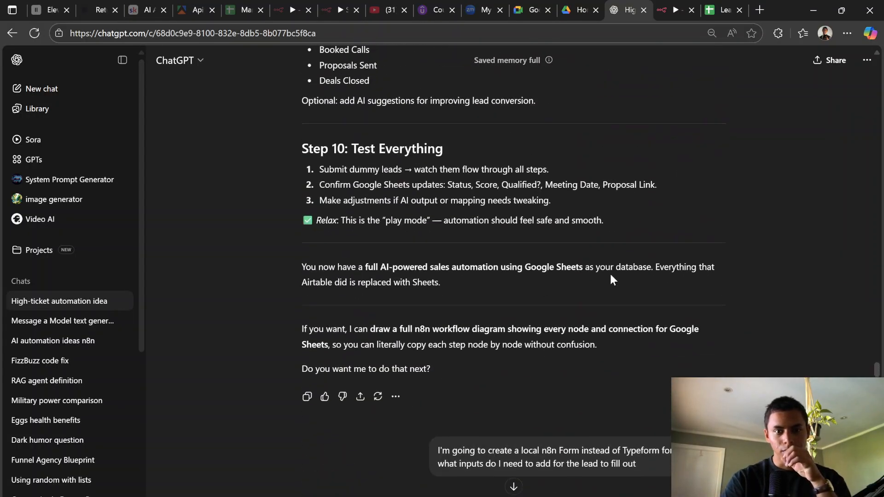
scroll(630, 286, "up", 10)
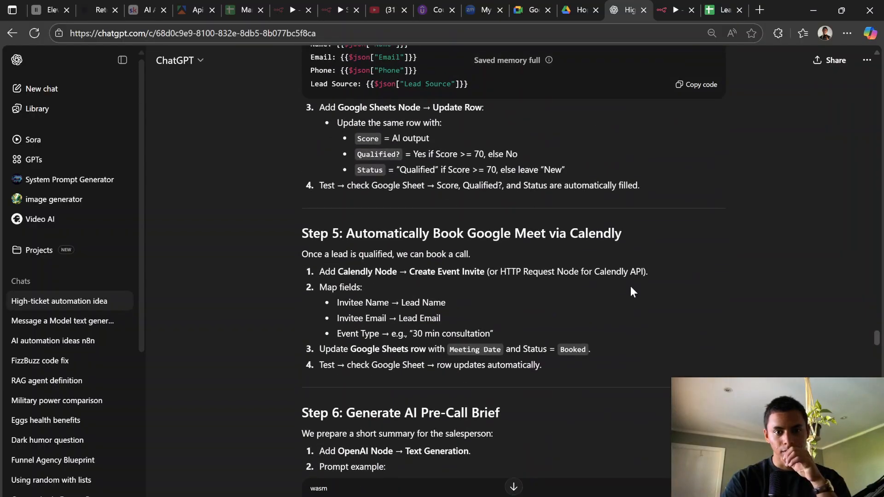
scroll(497, 248, "down", 3)
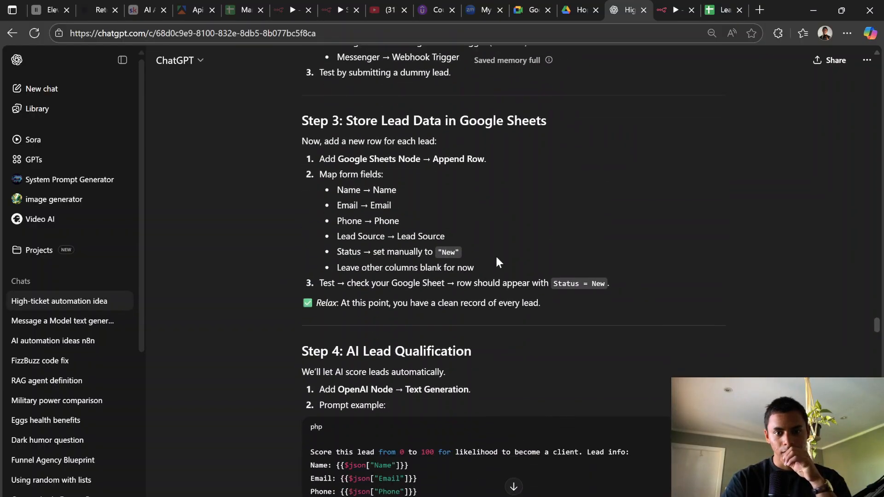
scroll(645, 336, "down", 8)
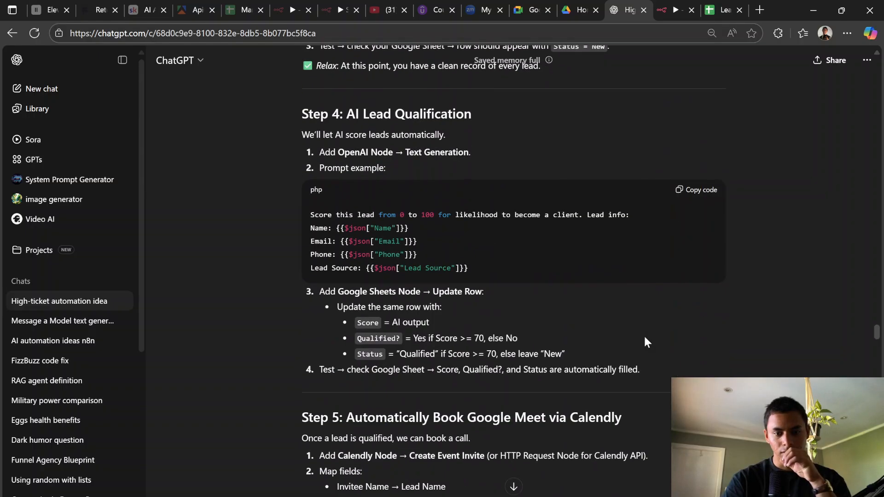
scroll(645, 336, "down", 2)
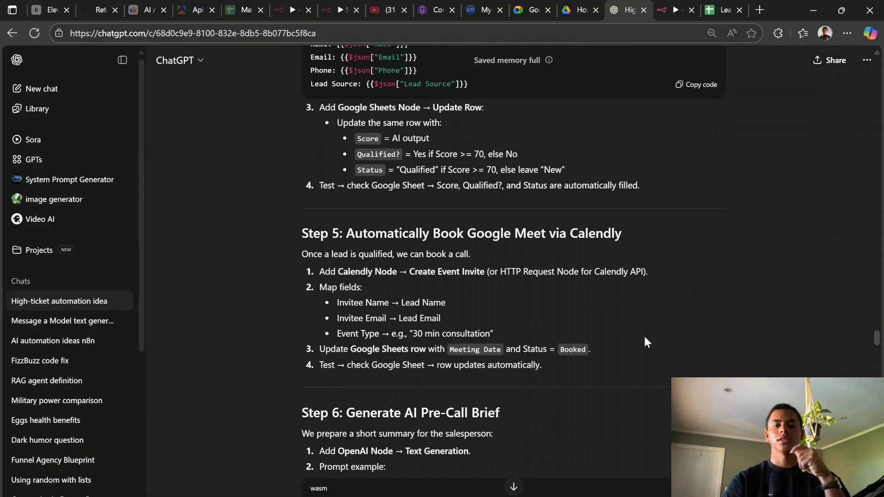